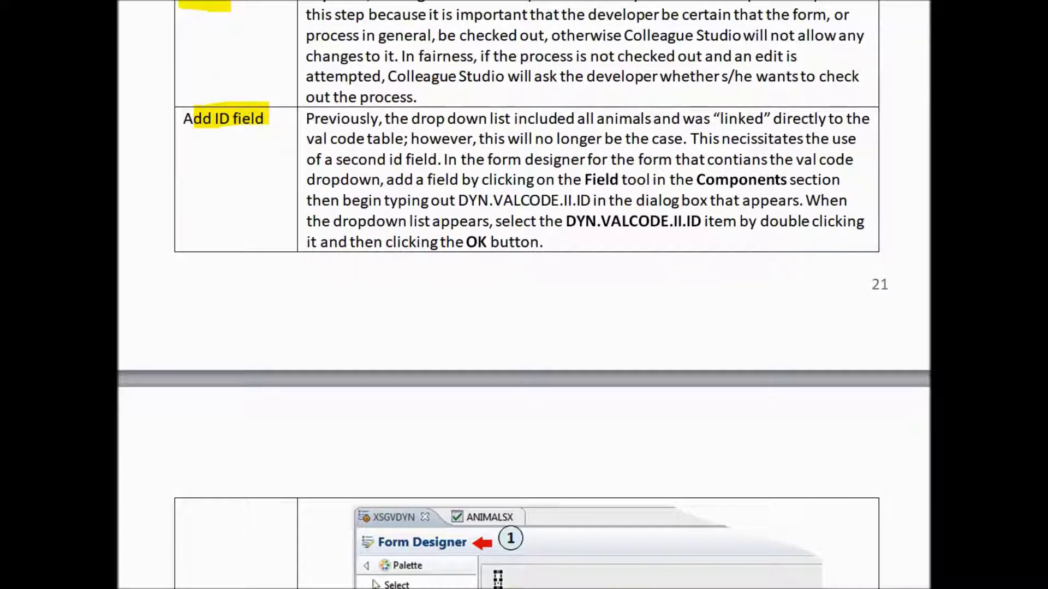
# - Highlight Form Designer, the Field tool, the DYN input and the DYN.VALCODE.II.ID entry in the Data Element Lookup figure
pyautogui.scroll(-5, 524, 295)
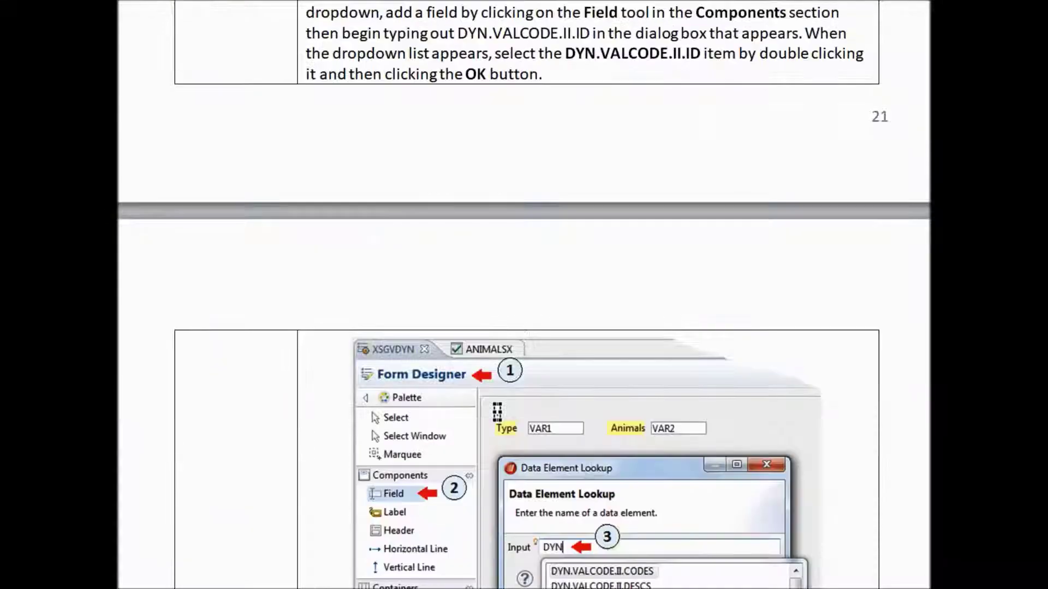
pyautogui.scroll(-2, 524, 295)
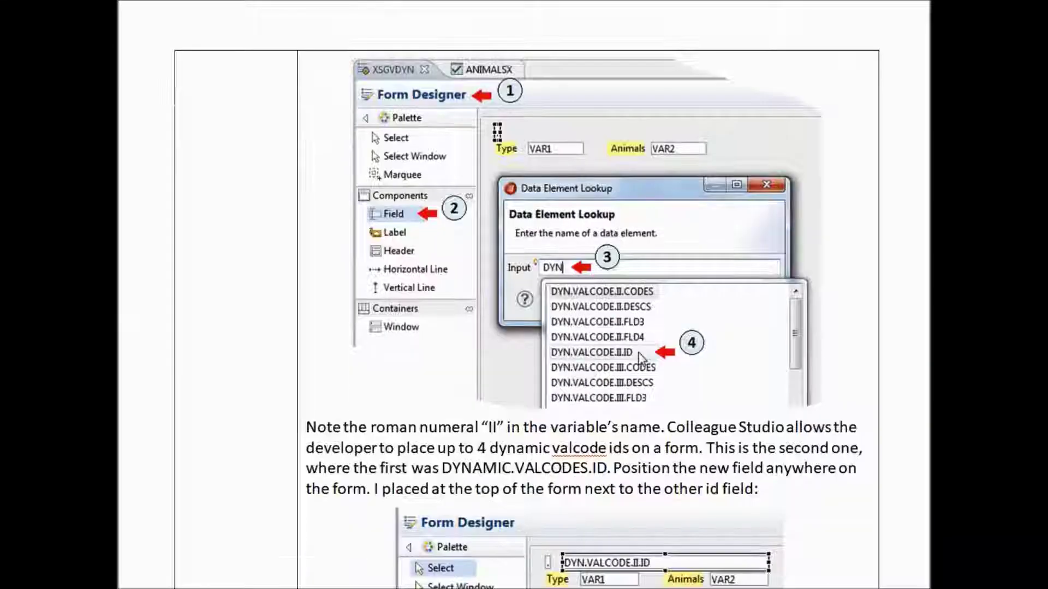
pyautogui.moveTo(362, 92); pyautogui.dragTo(456, 105)
pyautogui.moveTo(371, 216); pyautogui.dragTo(419, 216)
pyautogui.moveTo(536, 269); pyautogui.dragTo(577, 273)
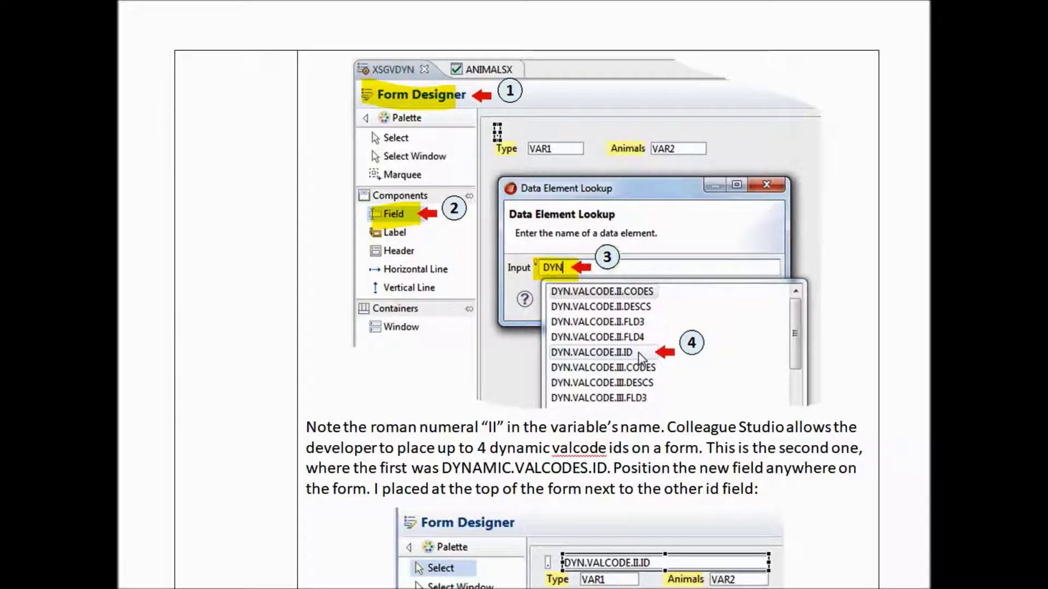
pyautogui.moveTo(548, 354); pyautogui.dragTo(650, 353)
# - Highlight the DYN.VALCODE.II.ID field and the adjacent ID field in the Form Designer figure below the roman numeral note
pyautogui.scroll(-4, 524, 295)
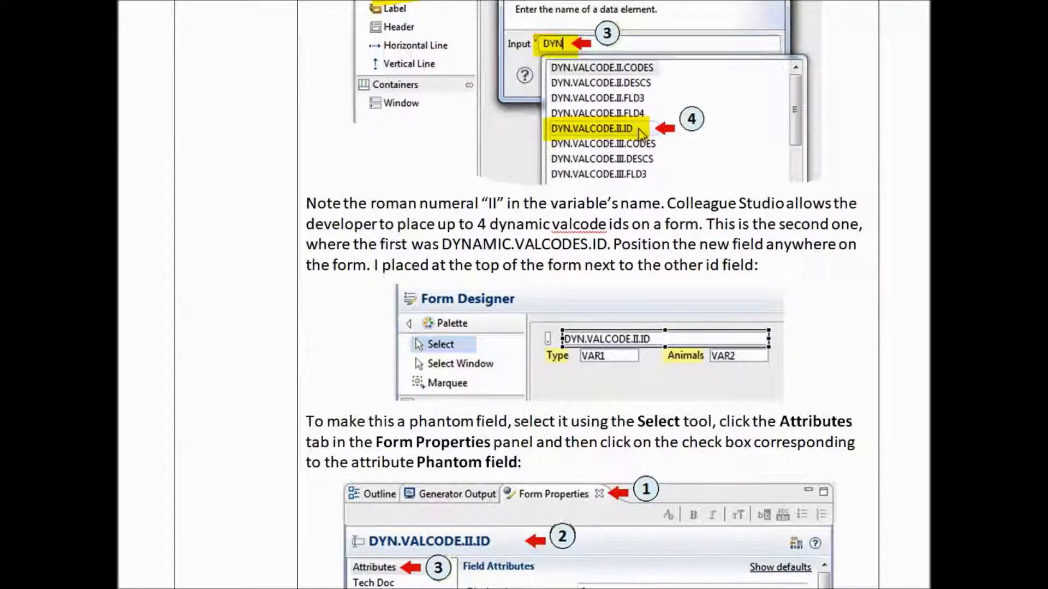
pyautogui.scroll(-2, 524, 294)
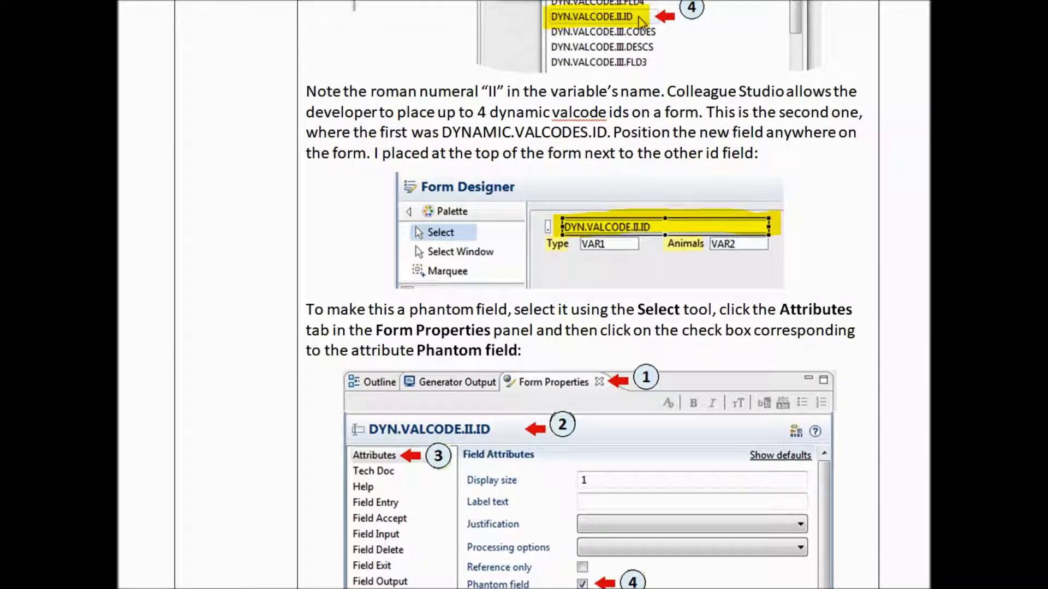
pyautogui.scroll(-2, 524, 295)
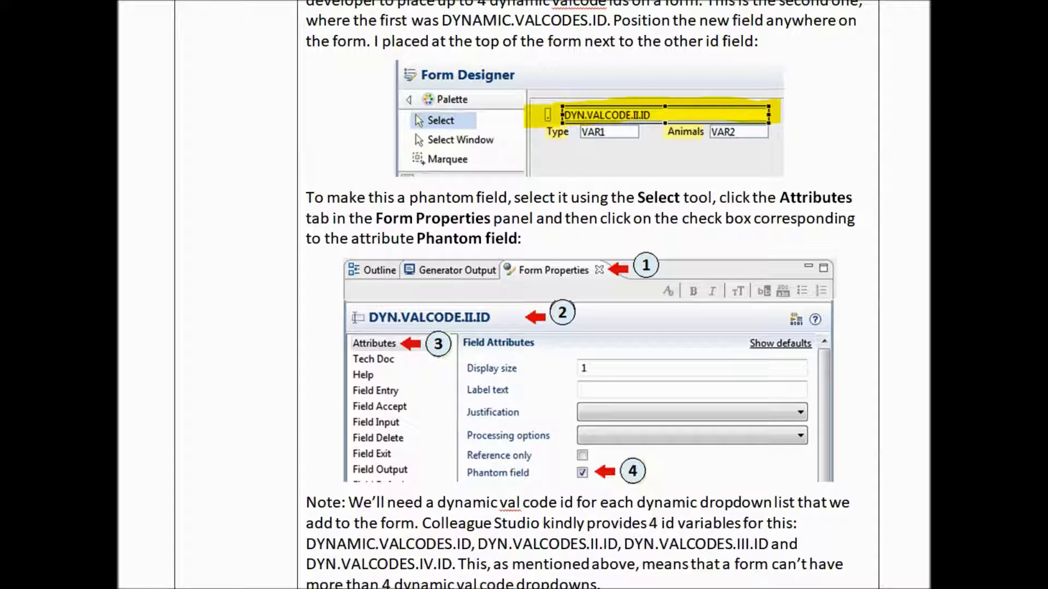
# - Highlight Attributes and Phantom field in the DYN.VALCODE.II.ID Form Properties figure
pyautogui.scroll(-2, 524, 294)
pyautogui.moveTo(344, 221)
pyautogui.mouseDown()
pyautogui.moveTo(352, 240)
pyautogui.moveTo(412, 243)
pyautogui.mouseUp()
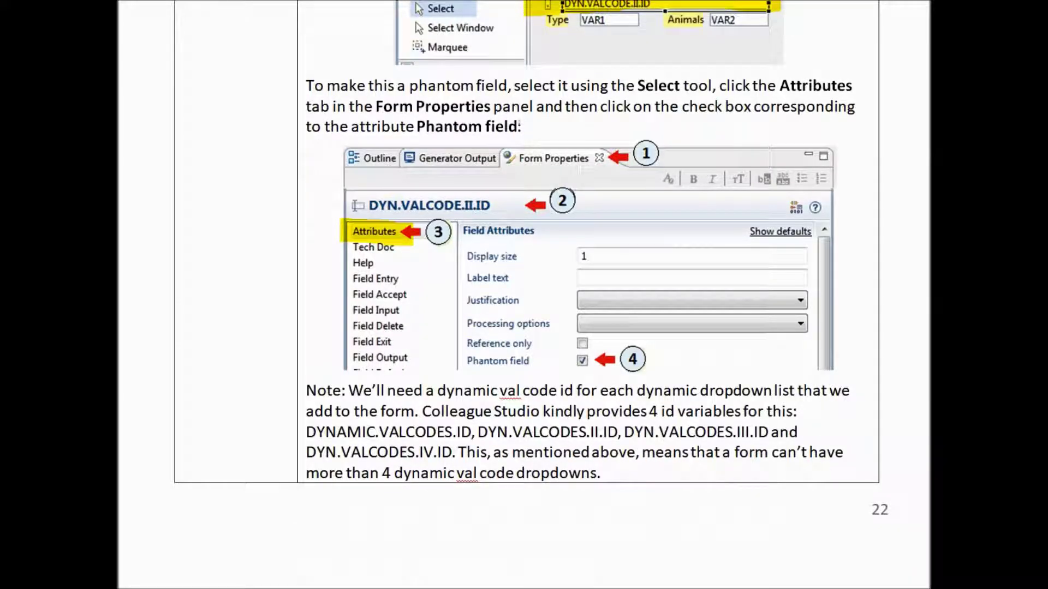
pyautogui.scroll(-1, 523, 295)
pyautogui.moveTo(462, 305); pyautogui.dragTo(532, 306)
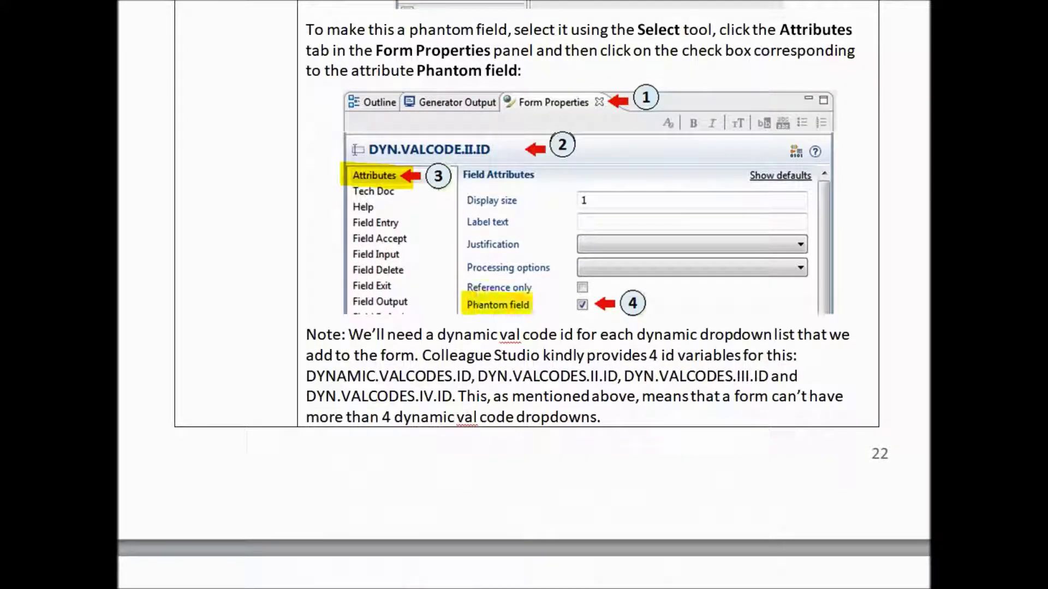
# - In the VALCODE ID Field.Accept section, highlight DYNAMIC.VALCODE.ID and, in its figure, the ID field item, Form Designer and Field Accept
pyautogui.scroll(-7, 524, 295)
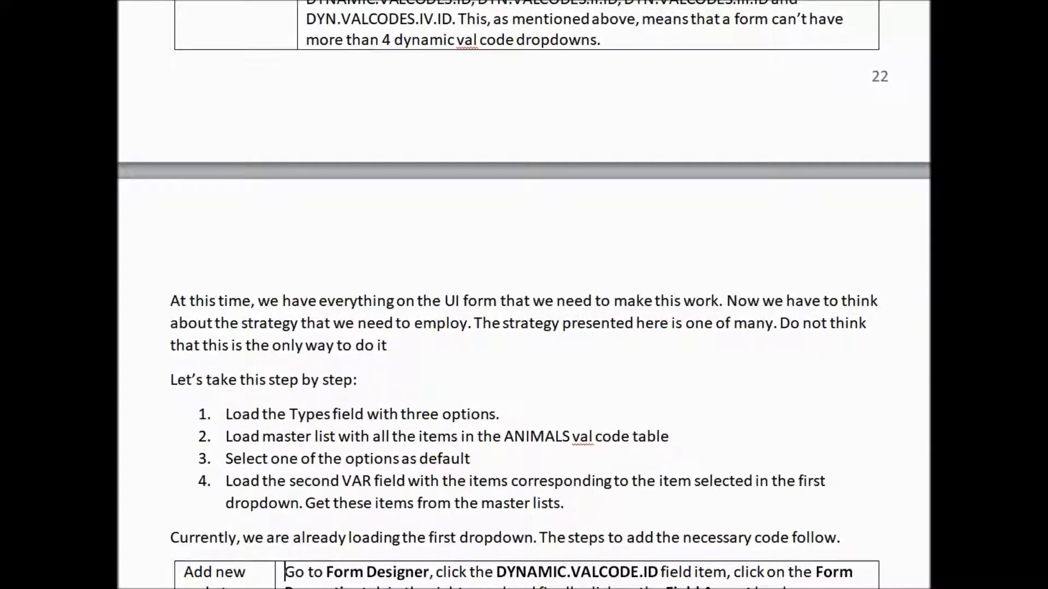
pyautogui.scroll(-6, 524, 295)
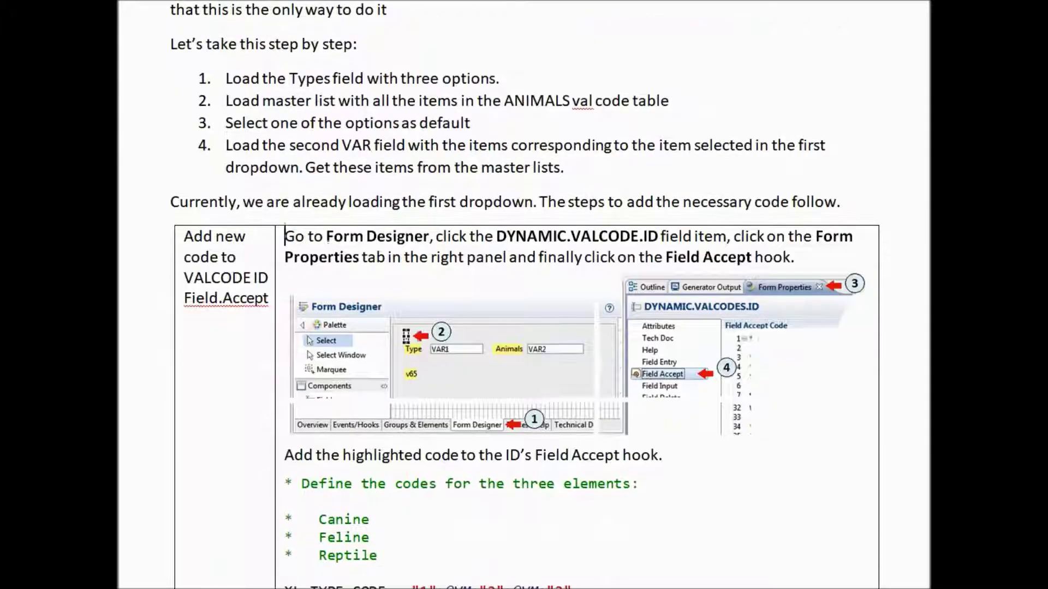
pyautogui.scroll(-3, 524, 295)
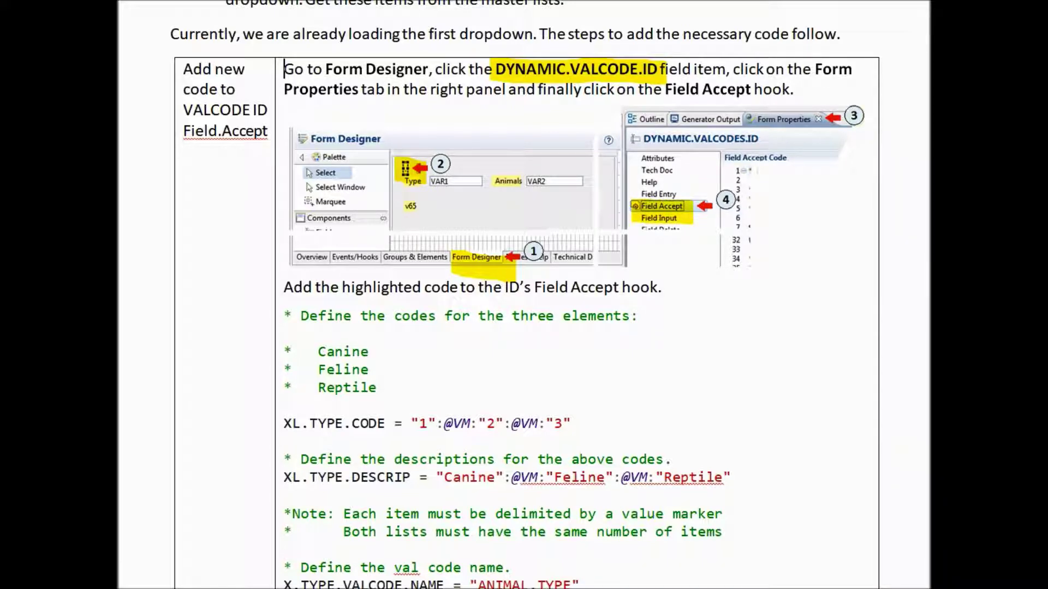
# - Mark the Field Accept code listing with the highlighter and bracket the new V.VAR1 = "1" statement
pyautogui.scroll(-6, 524, 294)
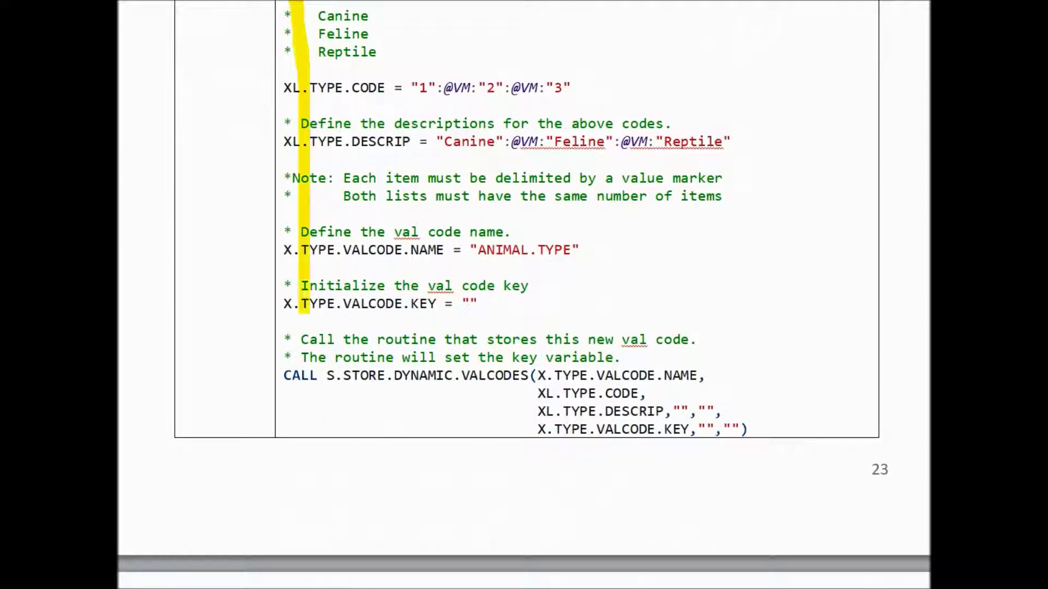
pyautogui.scroll(-3, 524, 295)
pyautogui.scroll(-3, 524, 295)
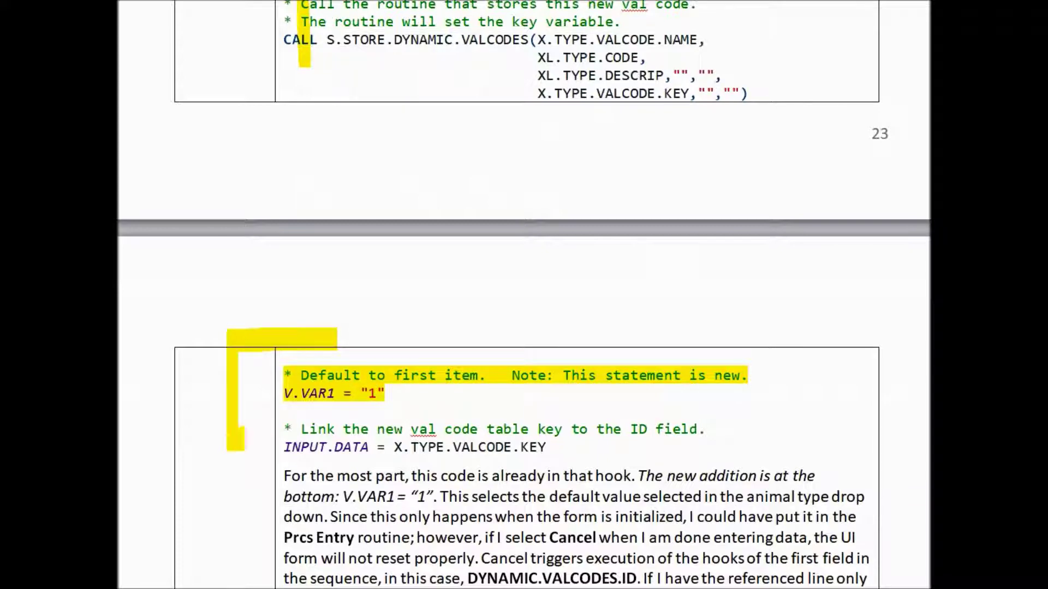
pyautogui.scroll(-3, 524, 294)
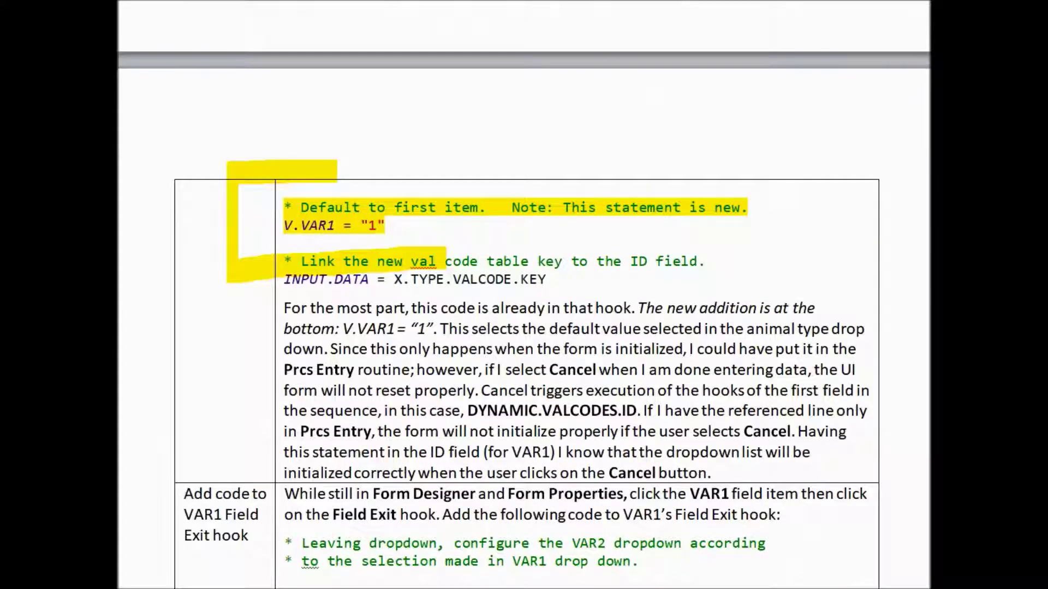
# - In the VAR1 Field Exit hook section, highlight VAR1 and Field Exit, and mark the code listing along its margin
pyautogui.scroll(-15, 524, 295)
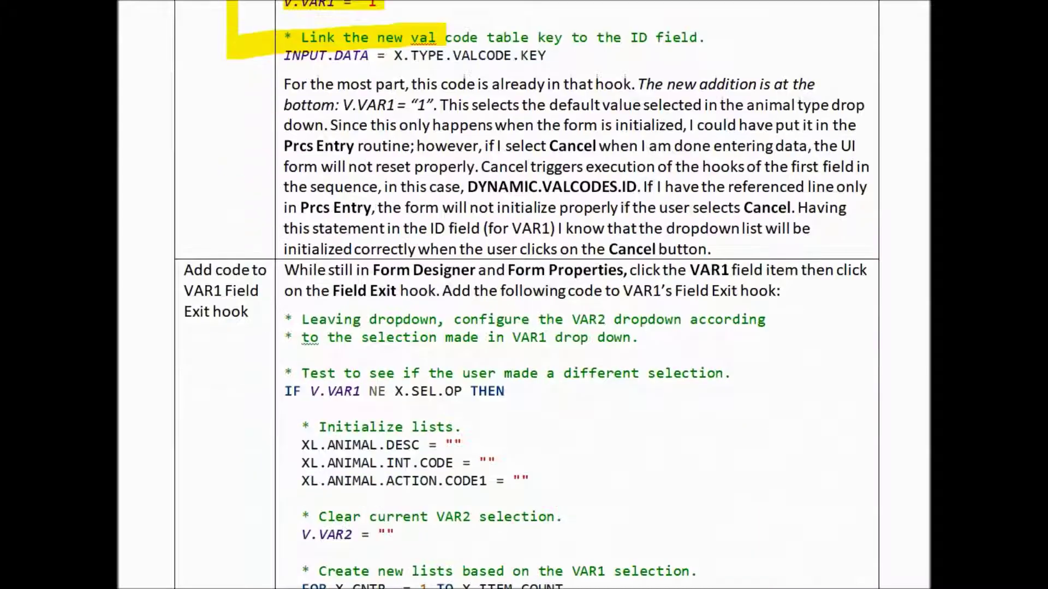
pyautogui.scroll(-13, 524, 294)
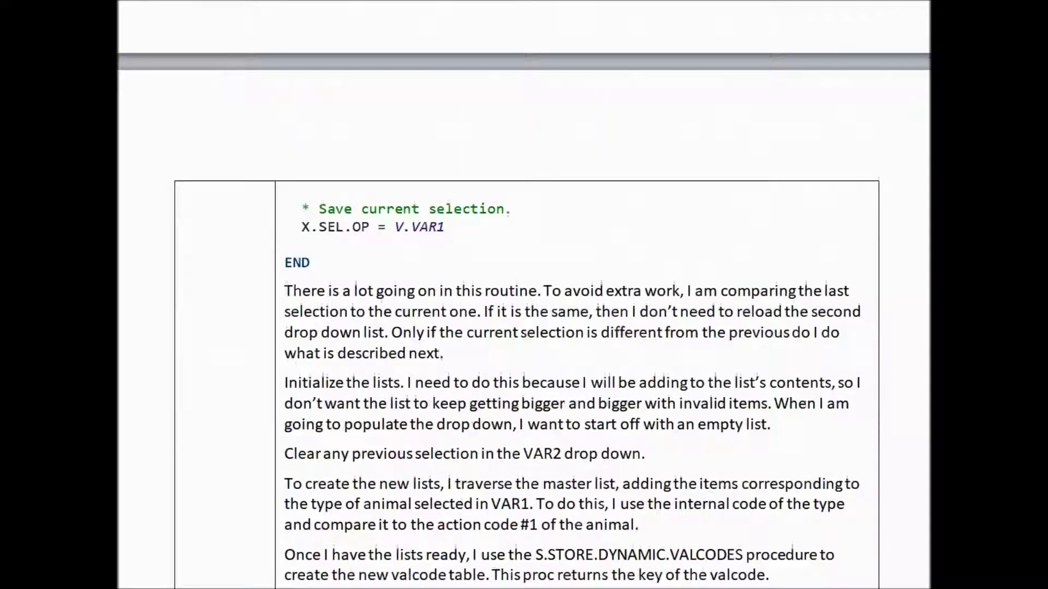
pyautogui.scroll(-2, 524, 294)
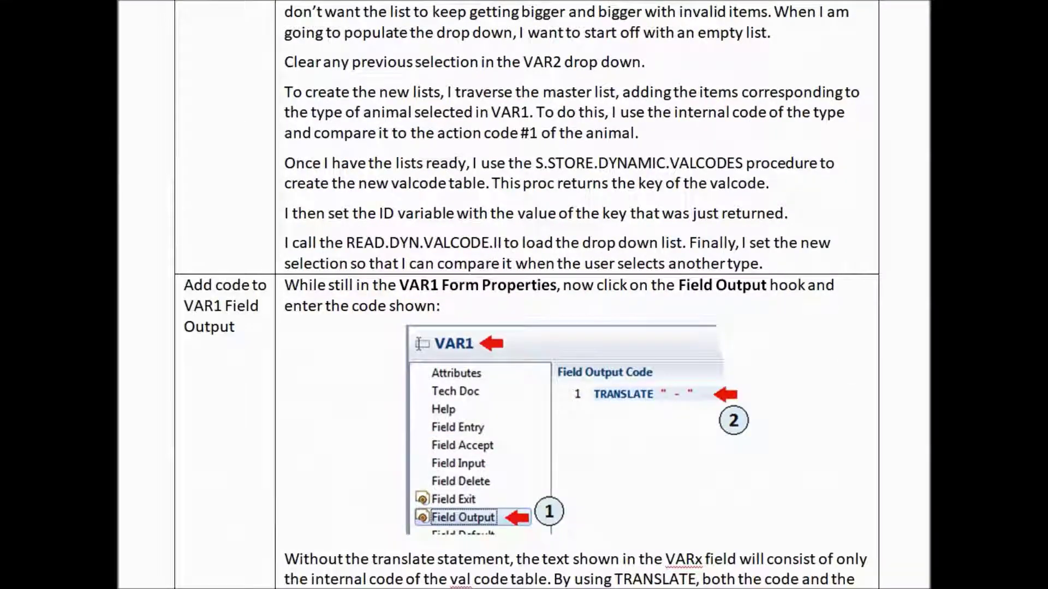
pyautogui.scroll(13, 523, 294)
pyautogui.scroll(6, 524, 294)
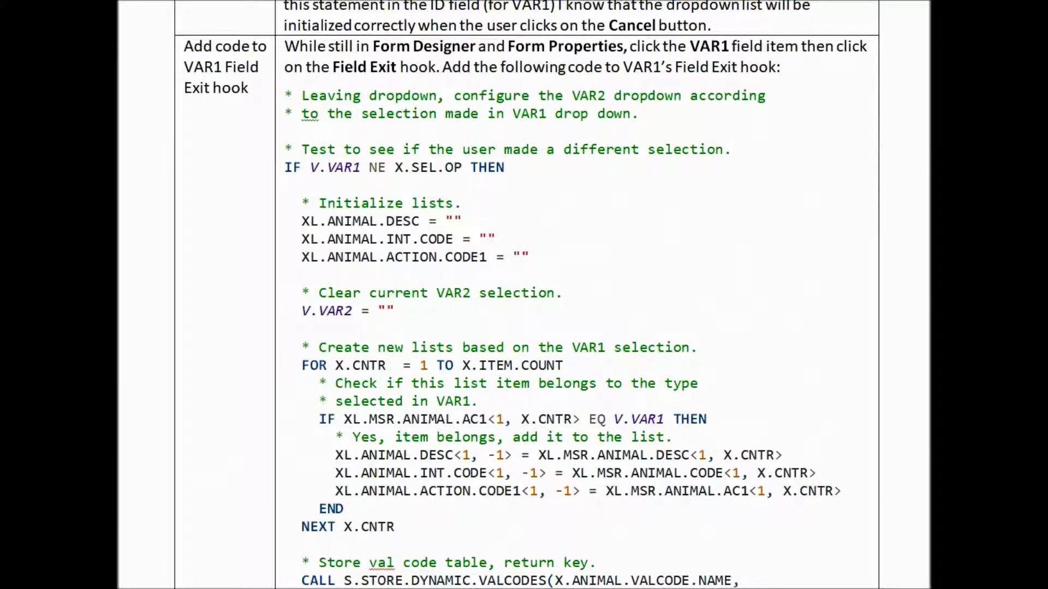
pyautogui.moveTo(690, 48); pyautogui.dragTo(741, 34)
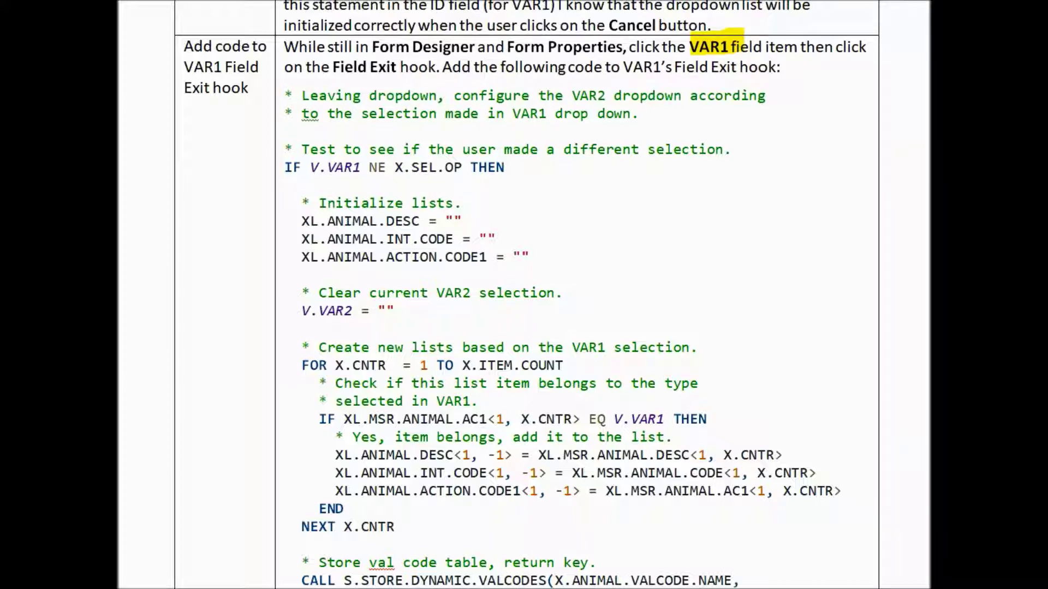
pyautogui.moveTo(322, 68); pyautogui.dragTo(400, 70)
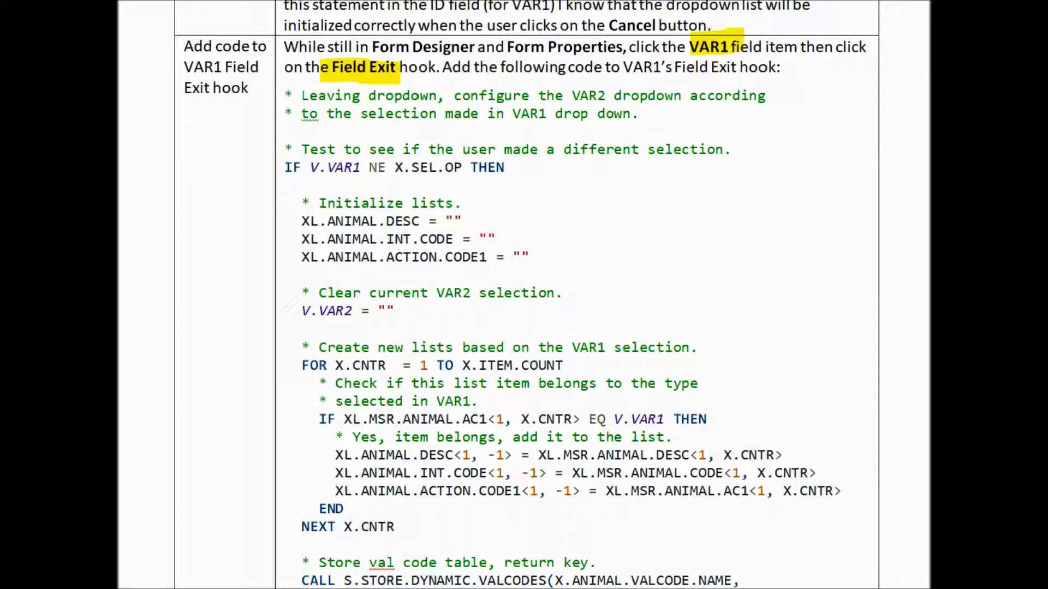
pyautogui.scroll(-1, 524, 295)
pyautogui.moveTo(272, 85)
pyautogui.mouseDown()
pyautogui.moveTo(286, 485)
pyautogui.moveTo(266, 541)
pyautogui.mouseUp()
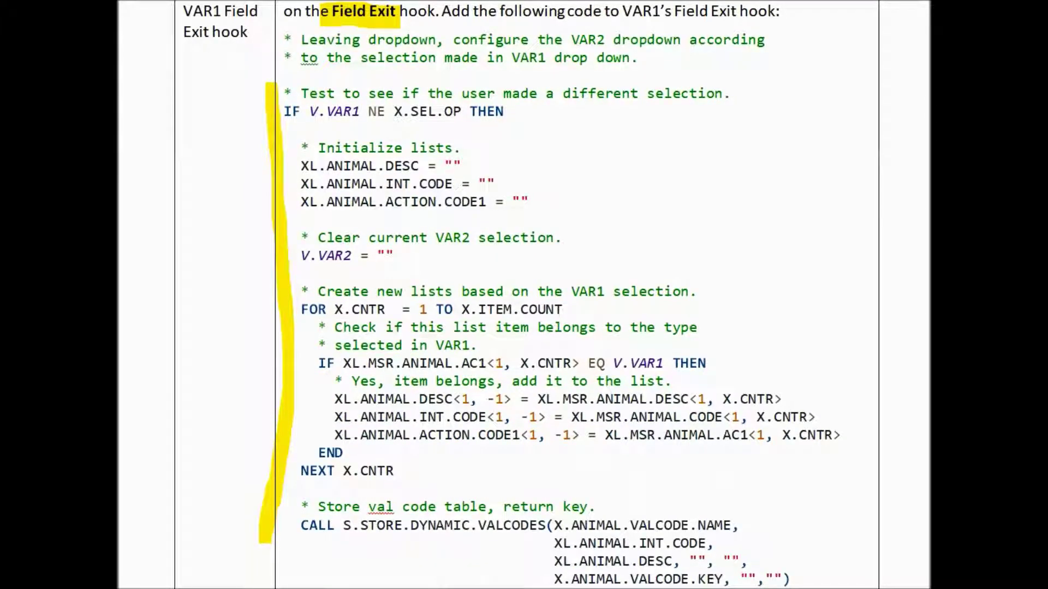
# - Highlight VAR1, Field Output and the TRANSLATE " - " code line in the VAR1 Field Output figure
pyautogui.scroll(-9, 524, 294)
pyautogui.scroll(-10, 524, 294)
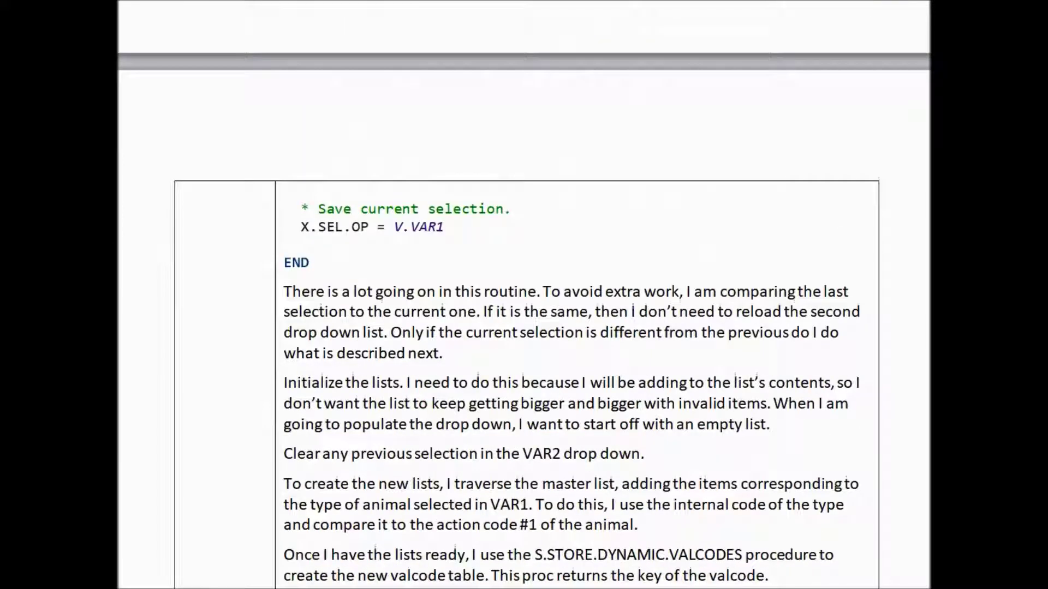
pyautogui.scroll(-1, 524, 294)
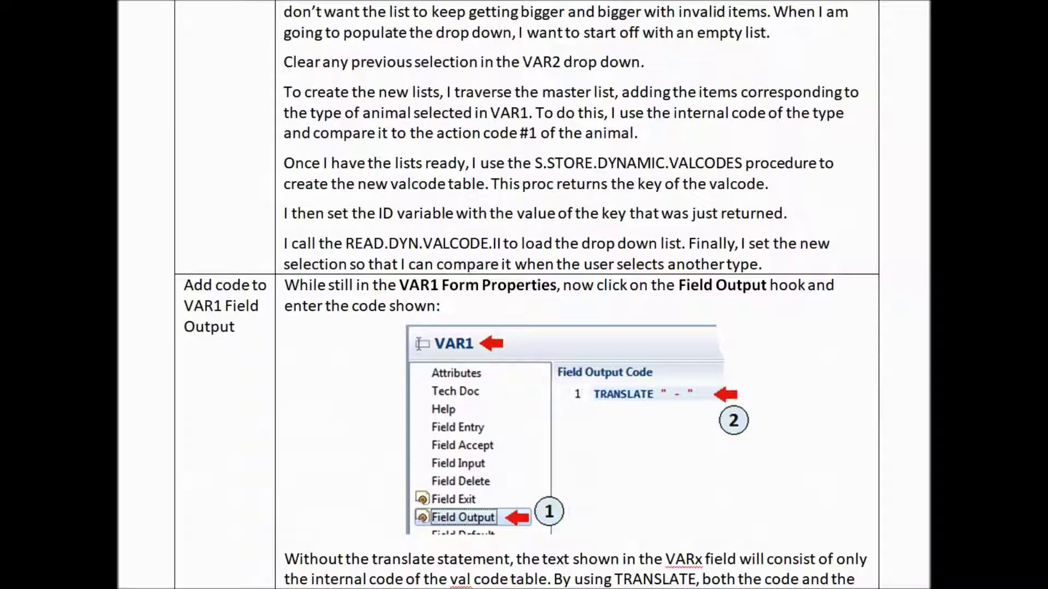
pyautogui.scroll(-2, 431, 230)
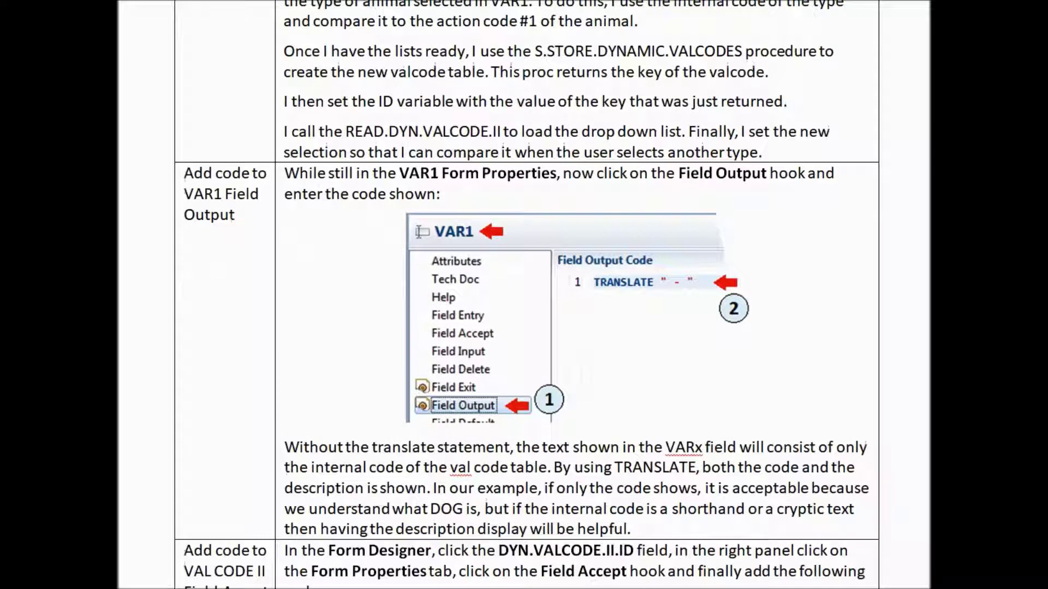
pyautogui.moveTo(431, 229); pyautogui.dragTo(497, 232)
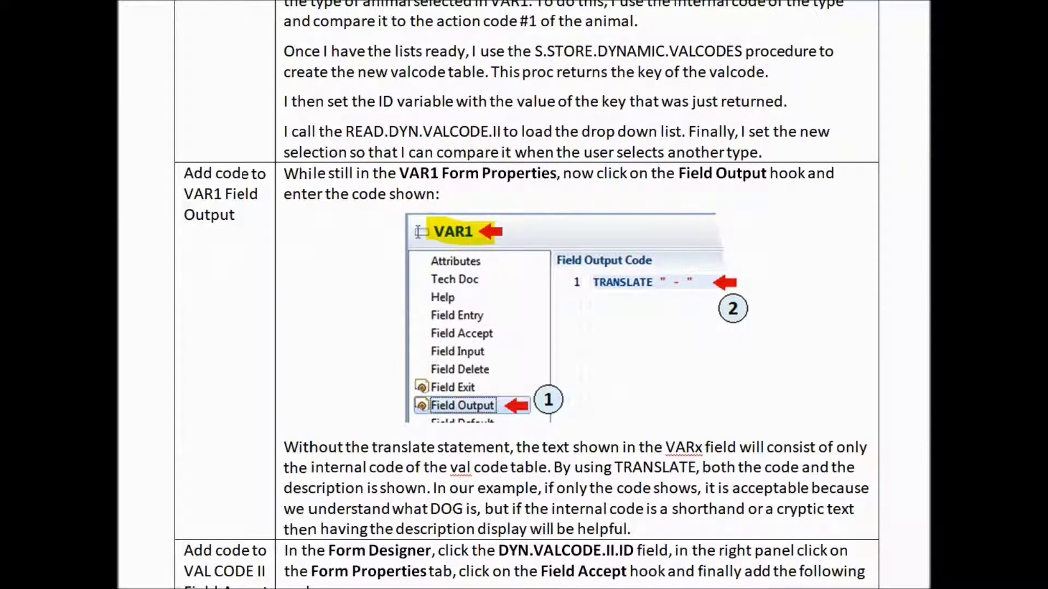
pyautogui.moveTo(415, 405); pyautogui.dragTo(494, 404)
pyautogui.moveTo(560, 283); pyautogui.dragTo(745, 289)
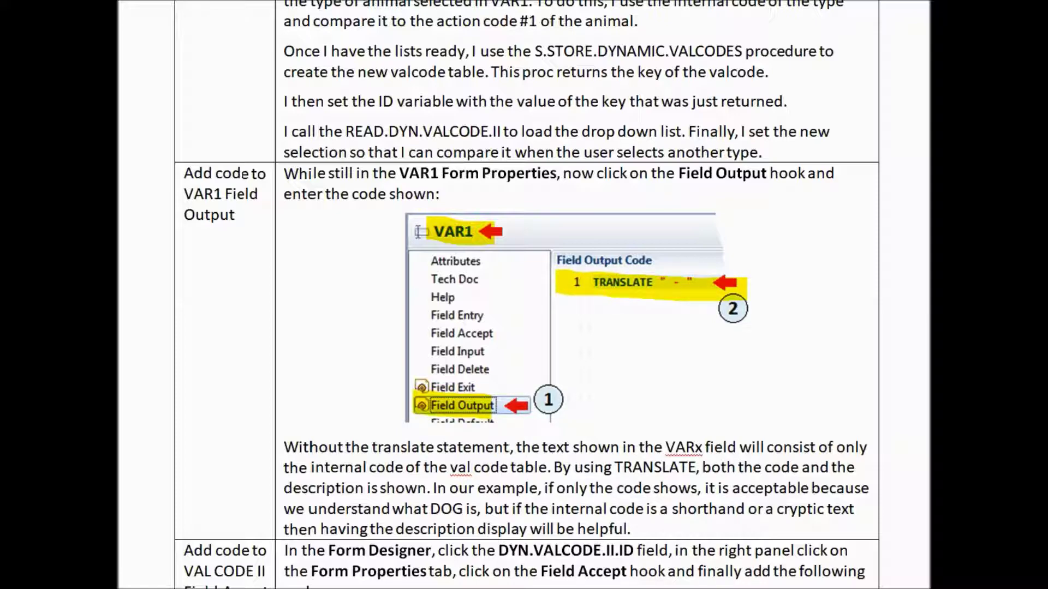
# - In the VAL CODE II Field.Accept section, highlight Form Designer, Select, the ID field item, Field Accept and the INPUT.DATA = X.ANIMAL.VALCODE.KEY code
pyautogui.scroll(-6, 524, 294)
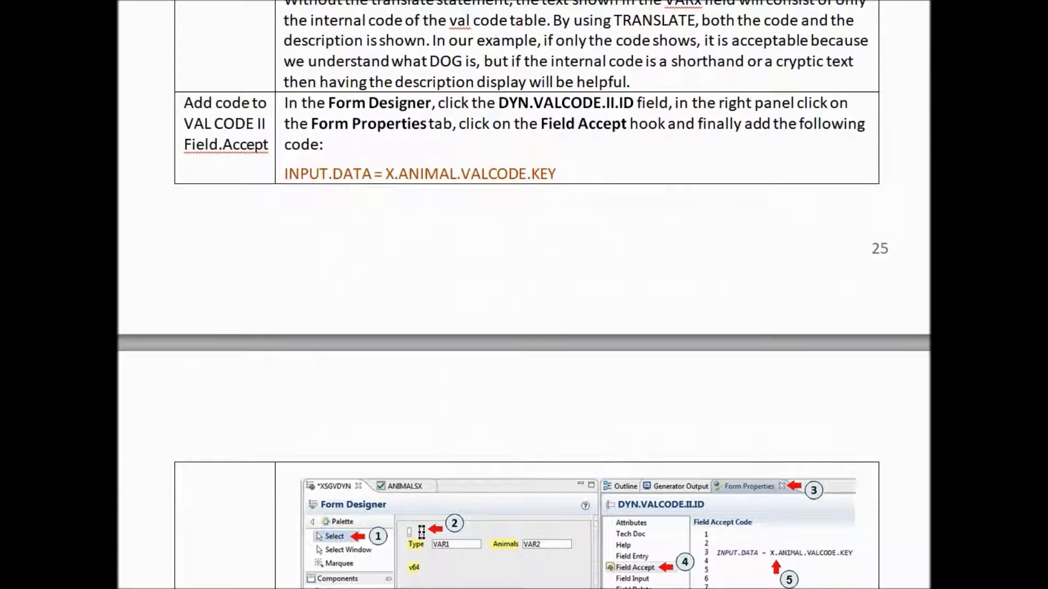
pyautogui.scroll(-3, 524, 295)
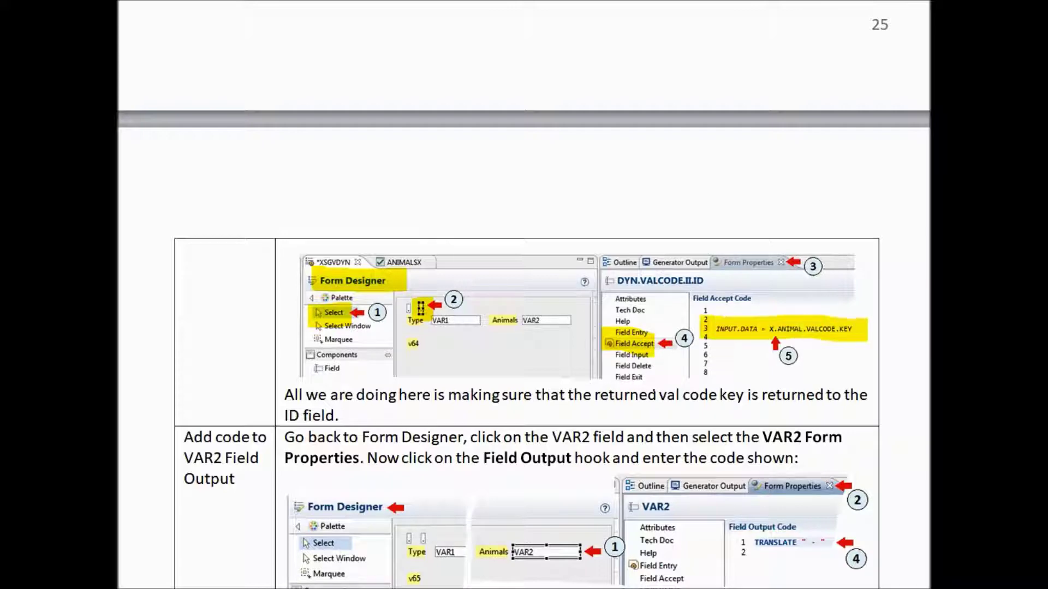
pyautogui.scroll(3, 524, 350)
pyautogui.scroll(3, 524, 295)
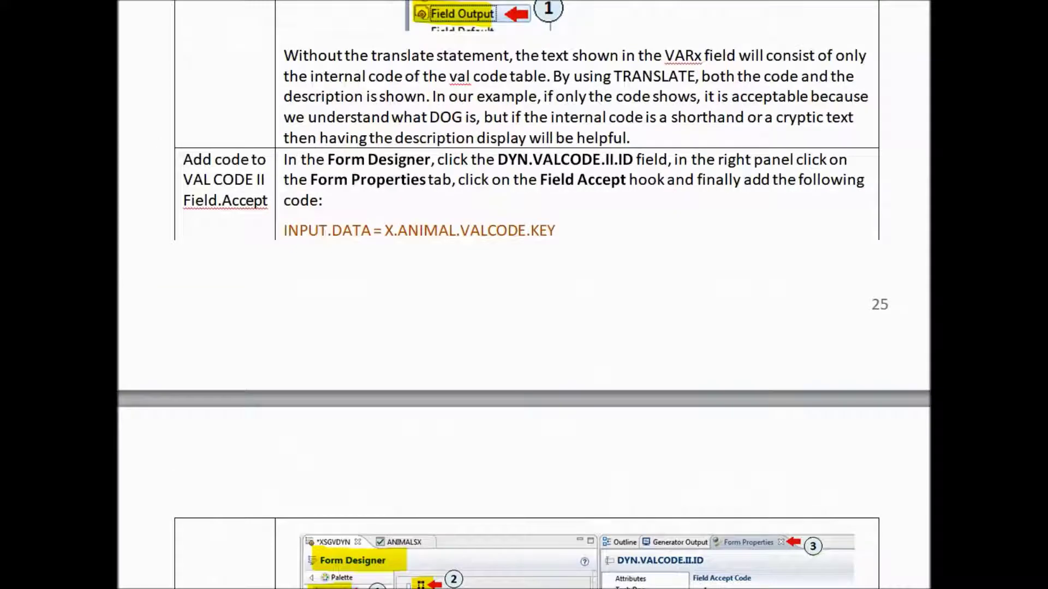
# - Highlight the VAR2 field, the Field Output hook and the TRANSLATE " - " code in the VAR2 Field Output figure
pyautogui.scroll(-7, 524, 295)
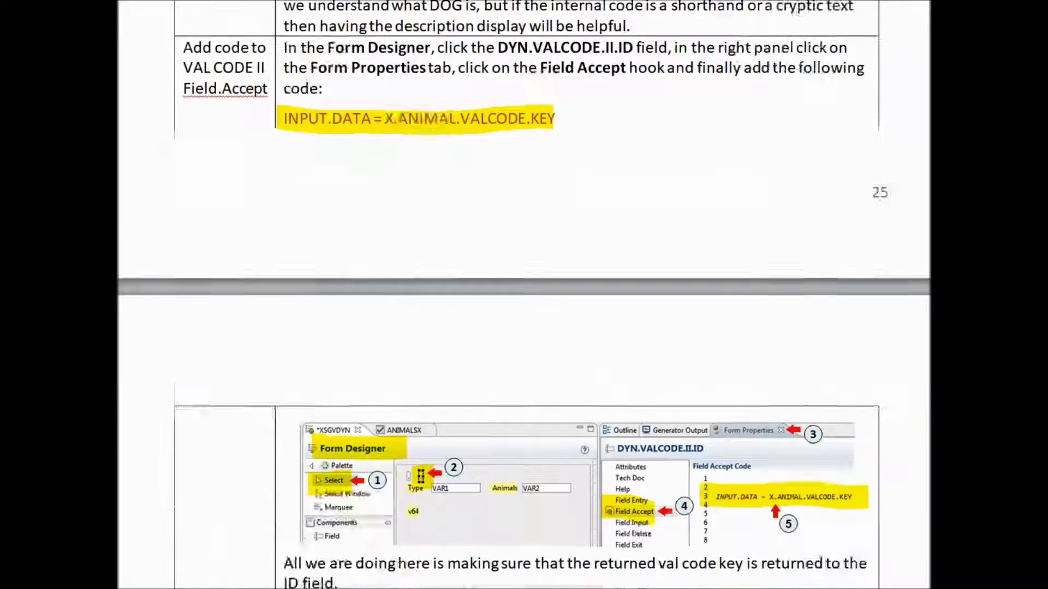
pyautogui.scroll(-2, 524, 295)
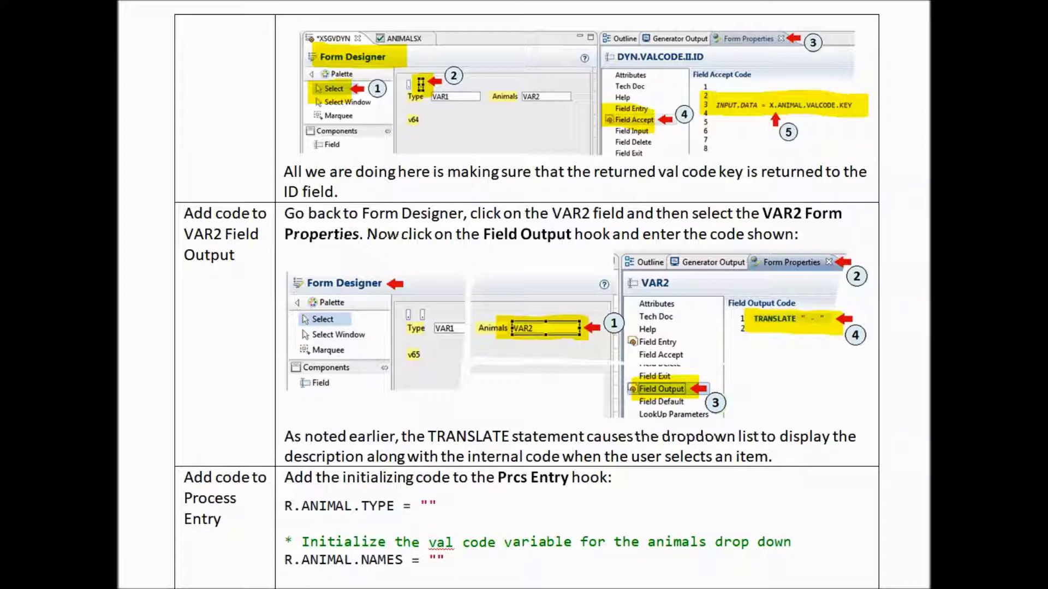
# - In the Process Entry figure, highlight the XSGVDYN tab, Events/Hooks and Prcs Entry, and mark the initializing code along its margin
pyautogui.scroll(-6, 526, 295)
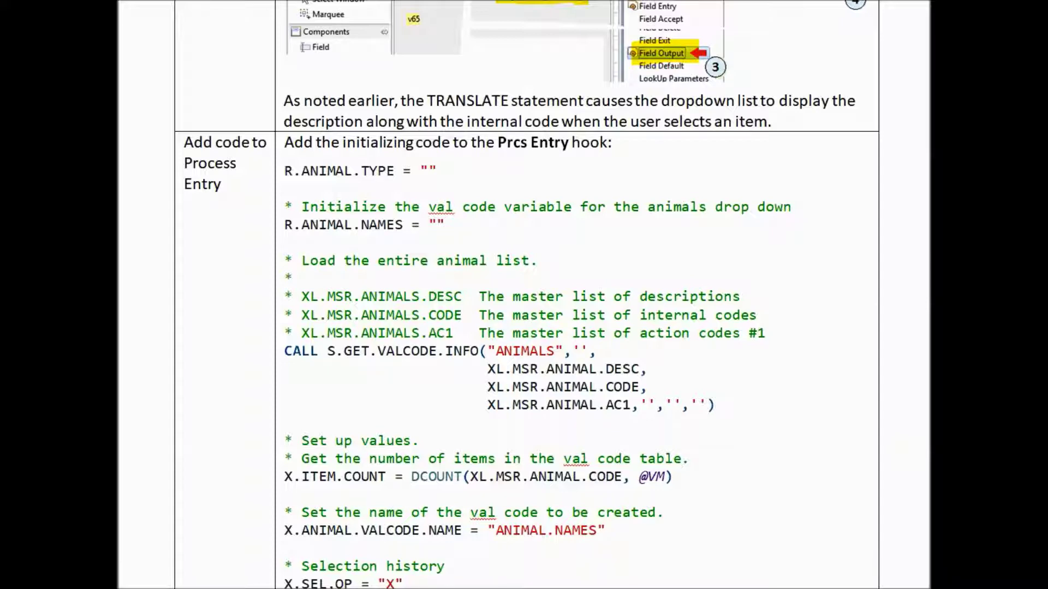
pyautogui.scroll(-10, 524, 294)
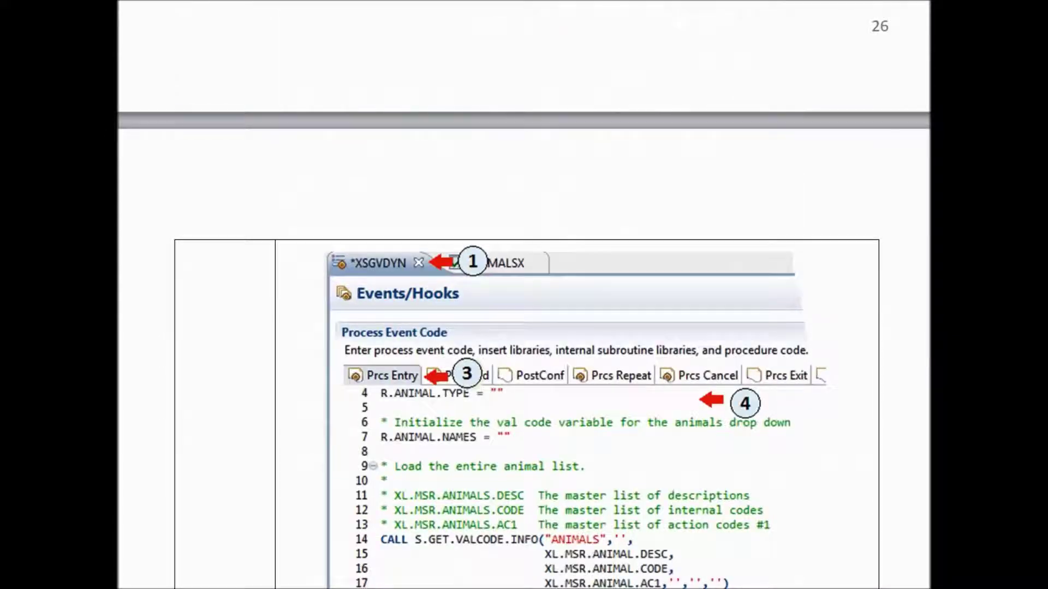
pyautogui.scroll(-3, 524, 295)
pyautogui.moveTo(334, 91); pyautogui.dragTo(424, 92)
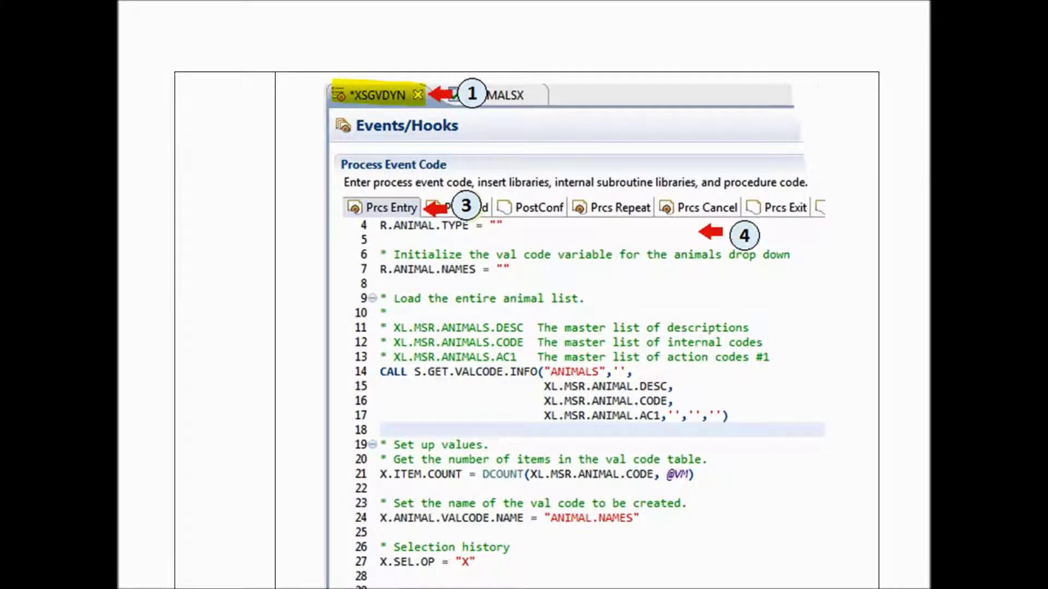
pyautogui.scroll(-3, 524, 294)
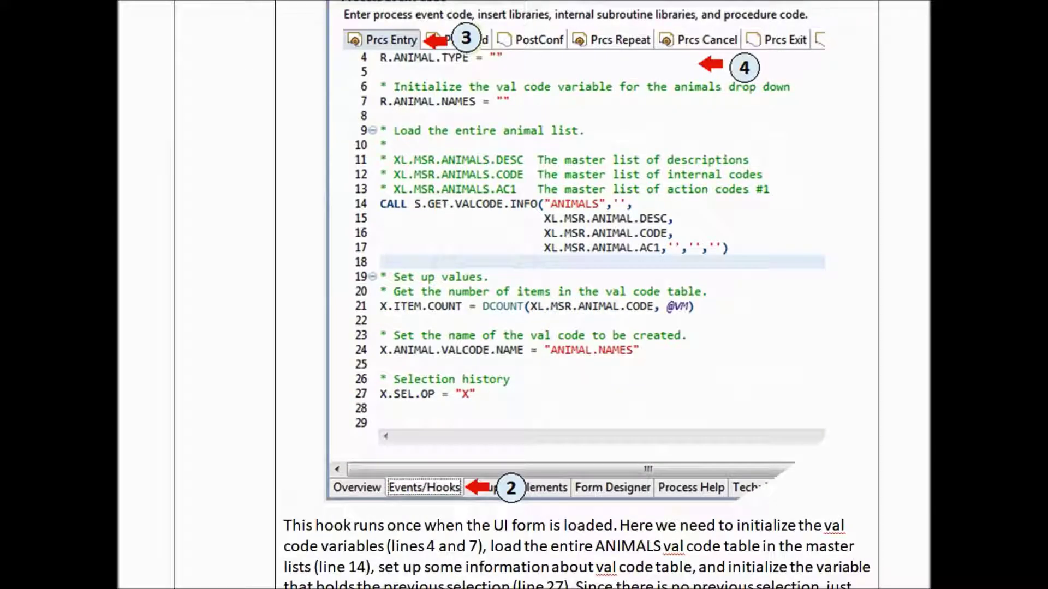
pyautogui.moveTo(382, 486); pyautogui.dragTo(471, 487)
pyautogui.scroll(2, 524, 295)
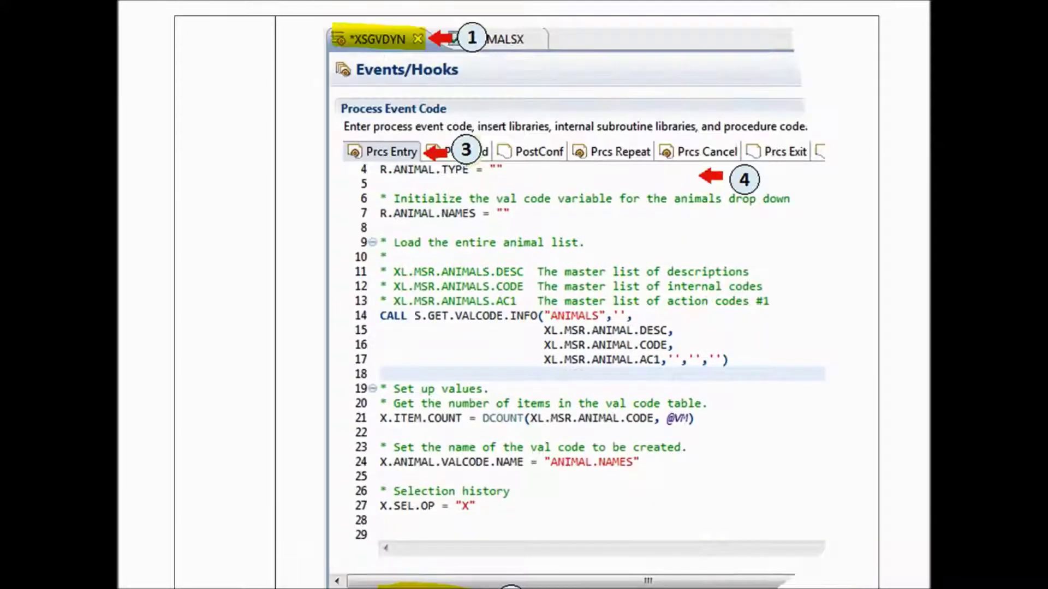
pyautogui.moveTo(343, 153); pyautogui.dragTo(427, 155)
pyautogui.moveTo(342, 177); pyautogui.dragTo(338, 519)
# - Highlight Prcs Repeat, Prcs Cancel and both CALL S.DELETE.DYNAMIC.VALCODES lines, and mark VAR1's Attributes, Display size 12 and Field refresh VAR2 in the VAR1 setup
pyautogui.scroll(-7, 524, 295)
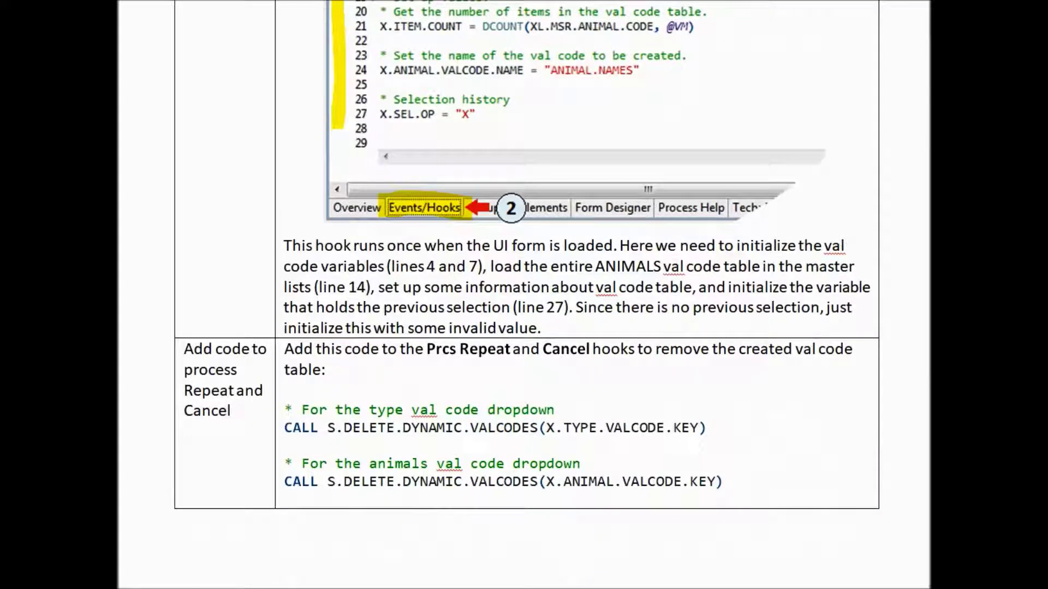
pyautogui.scroll(-8, 524, 295)
pyautogui.scroll(-3, 524, 295)
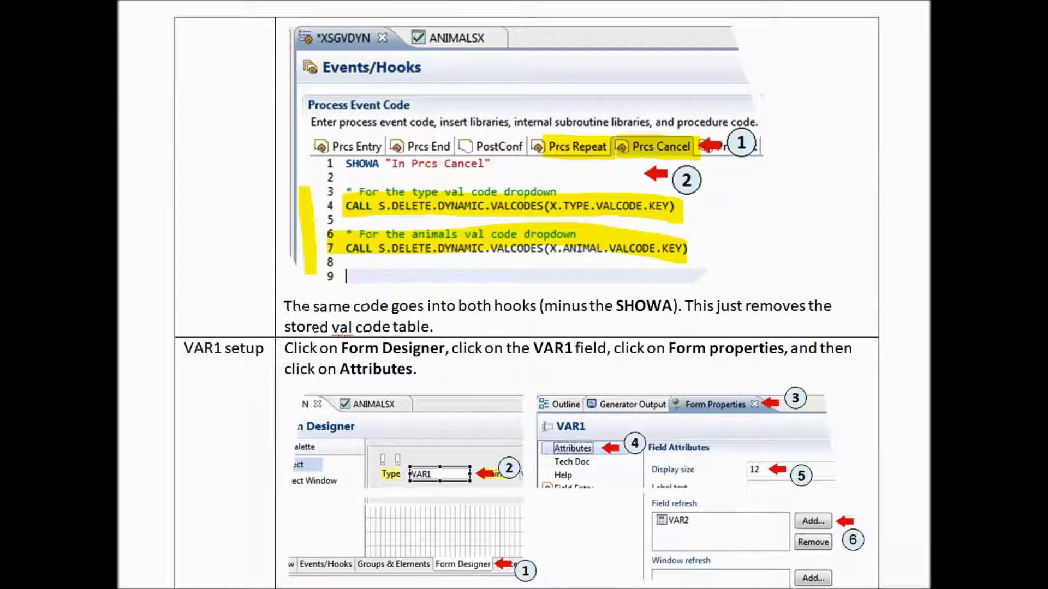
pyautogui.scroll(-5, 524, 294)
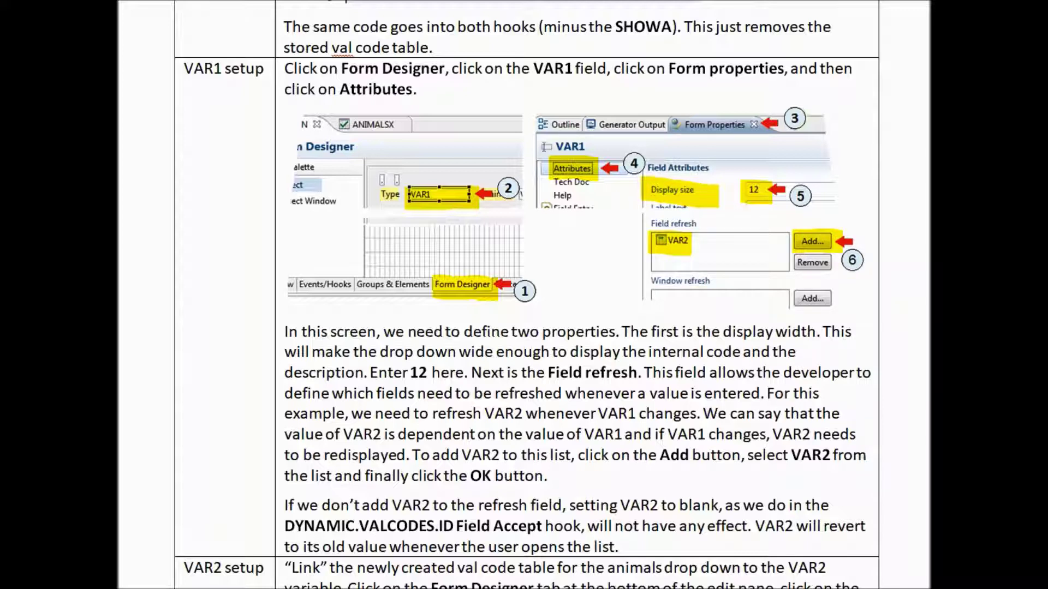
# - In the VAR2 setup section, highlight VAR2, Attributes, the Validation field with its value, and the full validation string starting with $CR.ANIMAL.NAMES
pyautogui.scroll(-6, 526, 295)
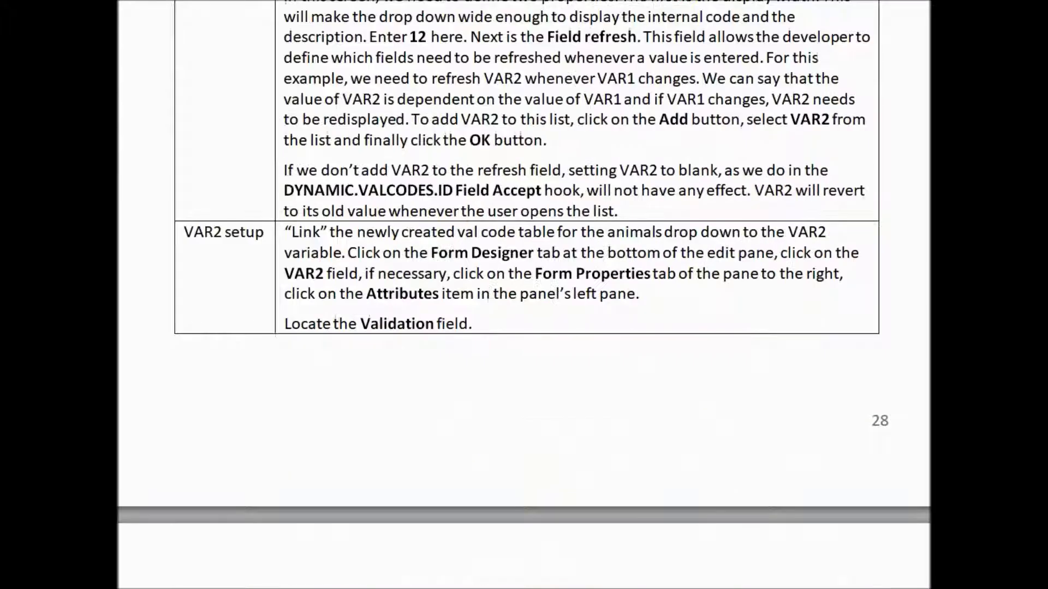
pyautogui.scroll(-9, 524, 295)
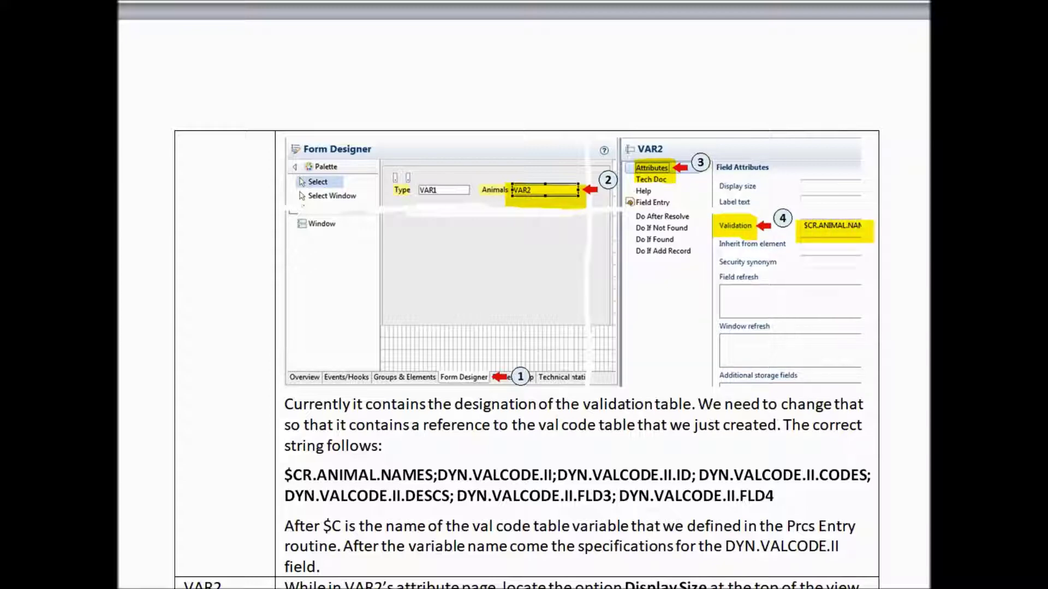
pyautogui.scroll(-2, 524, 295)
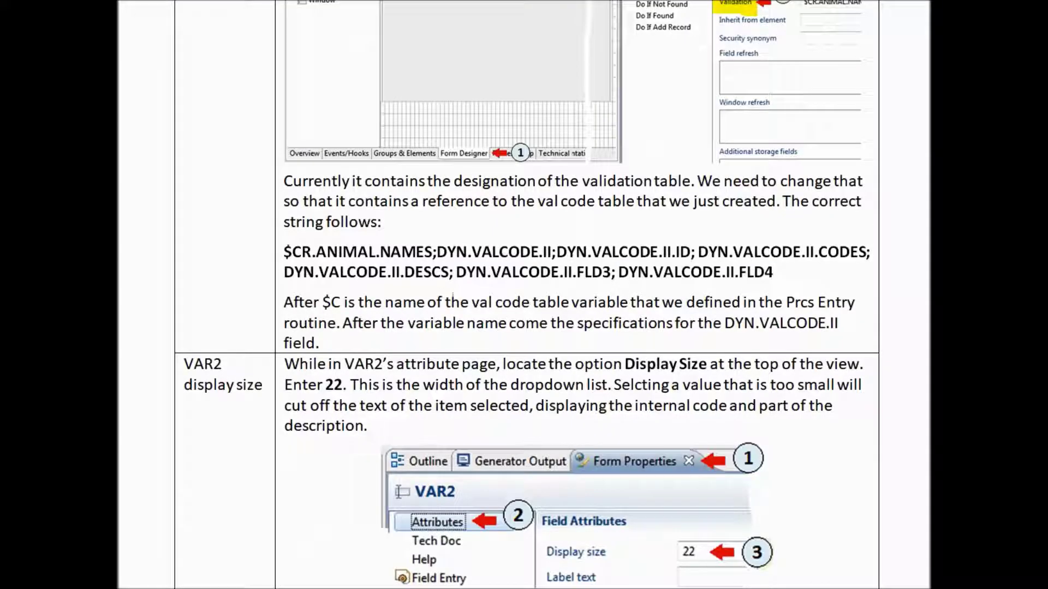
pyautogui.moveTo(294, 255); pyautogui.dragTo(296, 259)
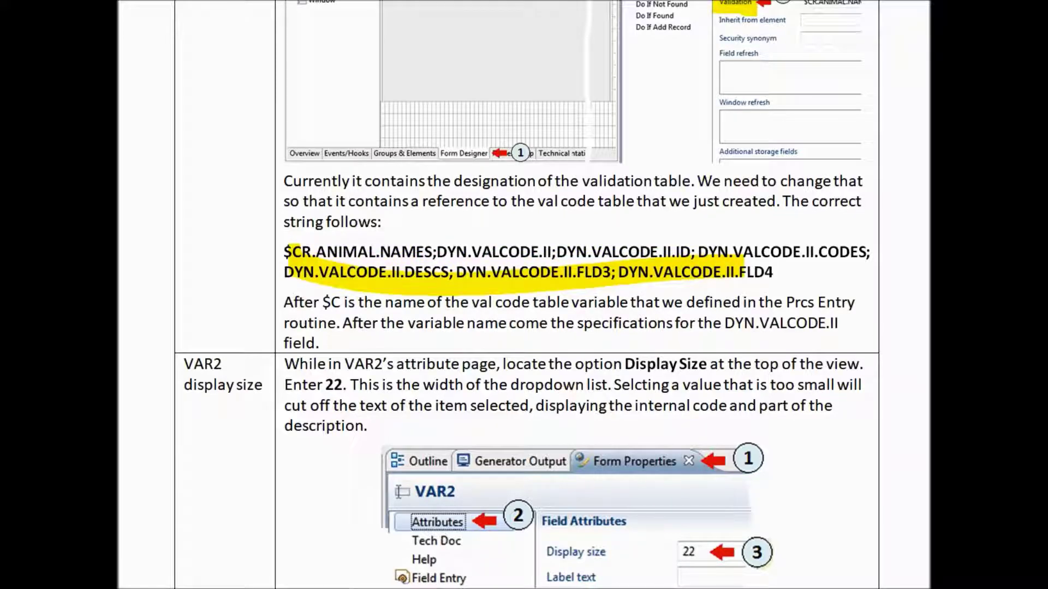
# - Highlight VAR2's Form Properties, Attributes and display size 22, and mark the Form Designer area, UI Form Field Sequence, Up and Down in the Field sequence section
pyautogui.scroll(-1, 524, 295)
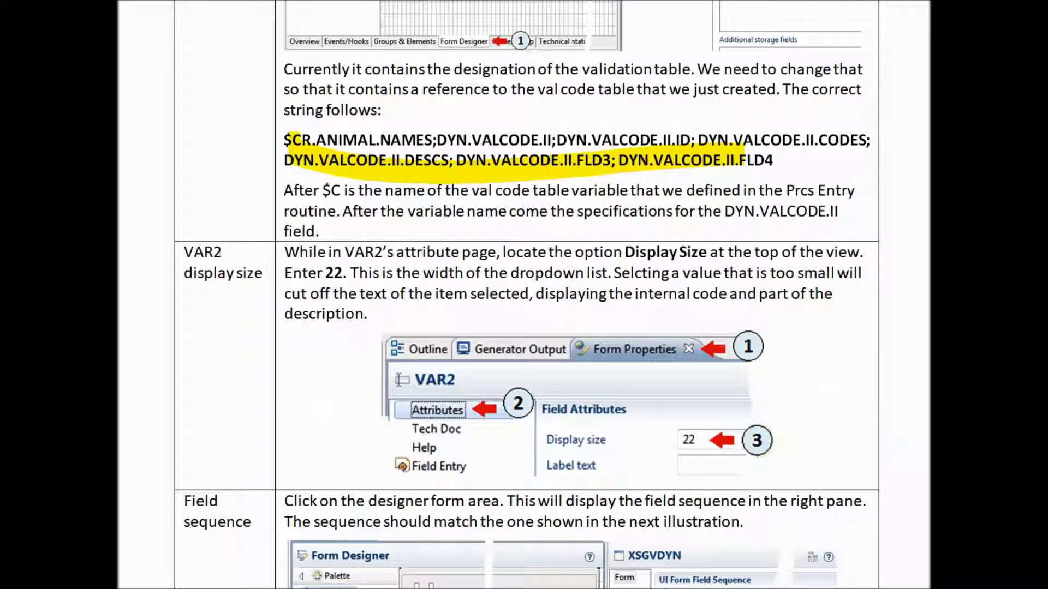
pyautogui.scroll(-1, 524, 295)
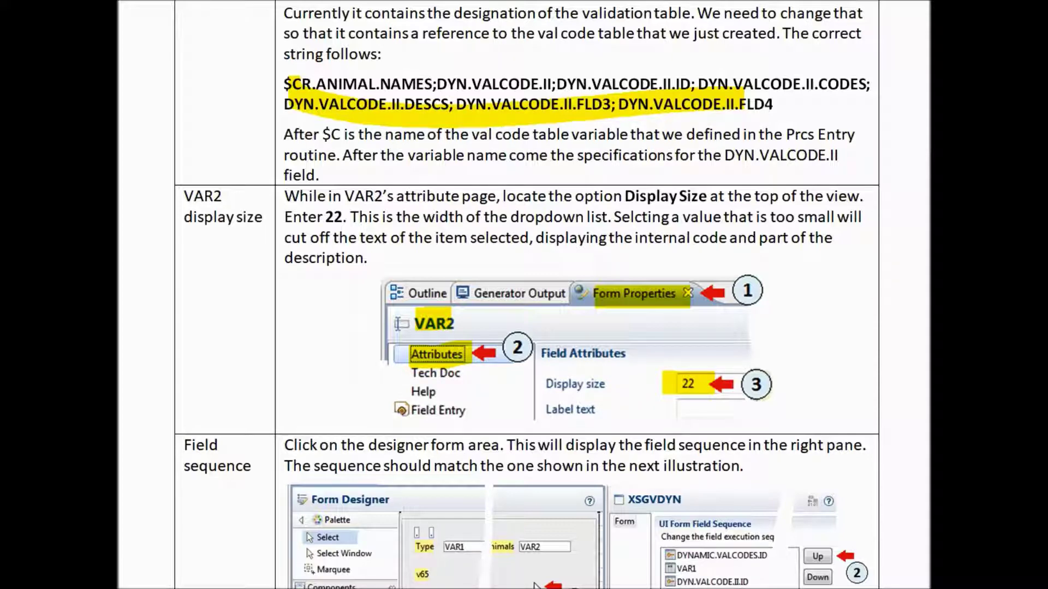
pyautogui.scroll(-5, 523, 295)
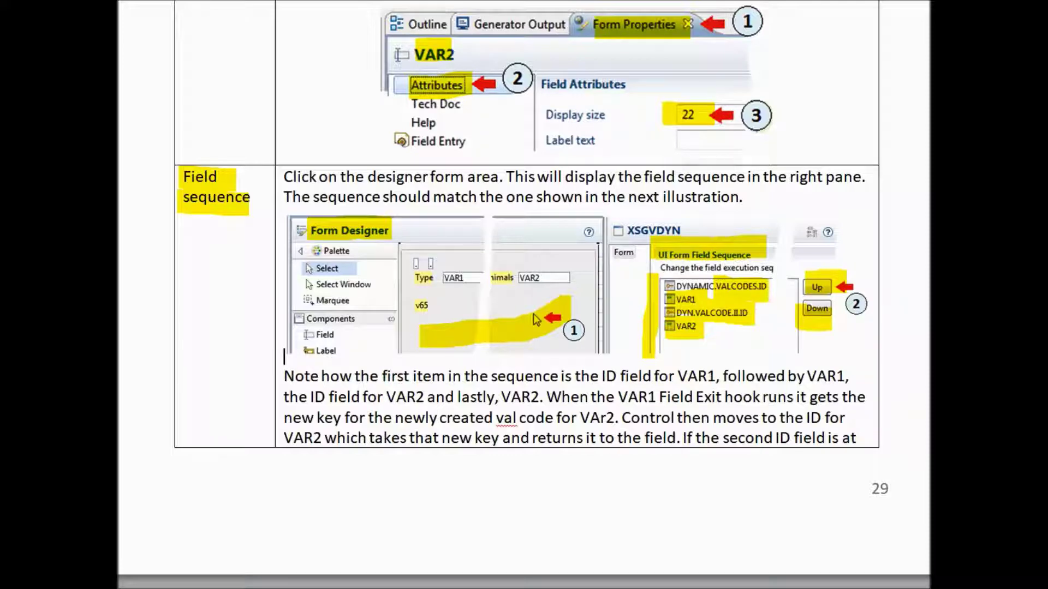
# - Highlight the generate instruction in the closing sentence that follows the Field sequence table
pyautogui.scroll(-5, 524, 294)
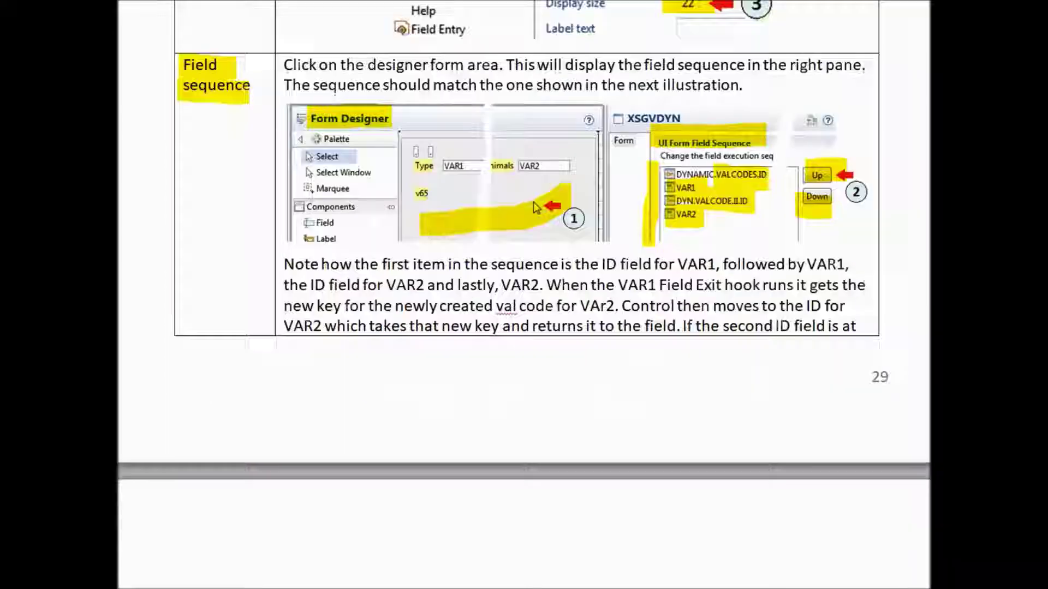
pyautogui.scroll(-1, 524, 295)
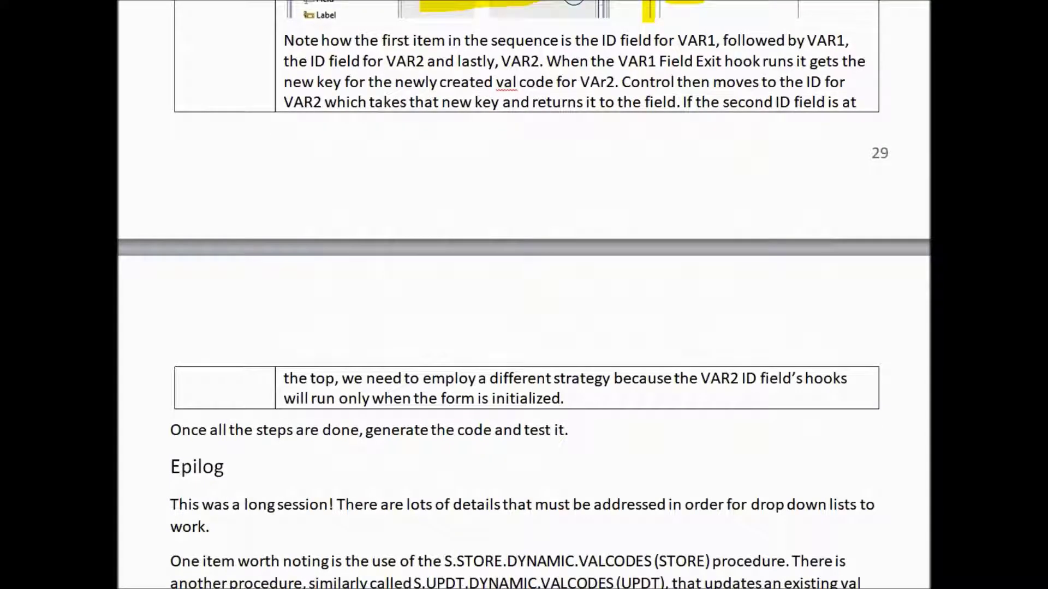
pyautogui.moveTo(411, 426); pyautogui.dragTo(452, 424)
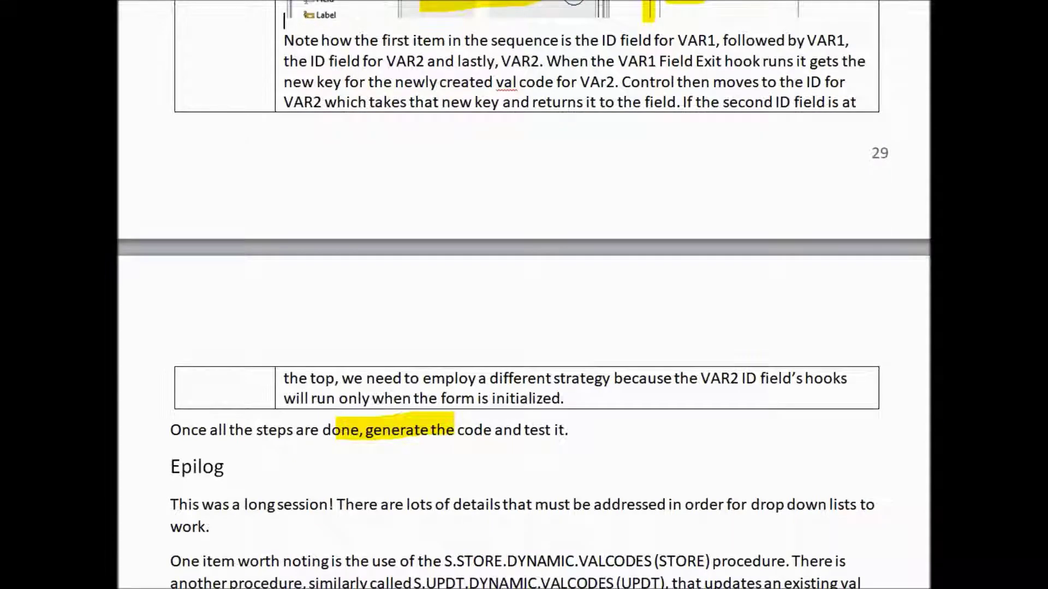
# - Highlight the Epilog heading and mark the paragraphs beneath it along their margin
pyautogui.scroll(-5, 524, 295)
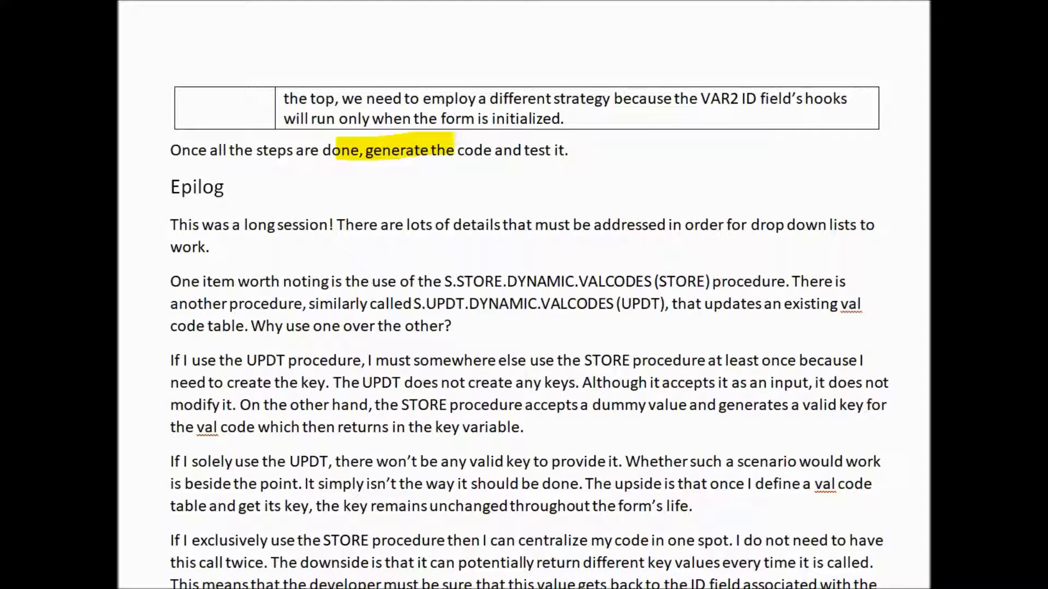
pyautogui.moveTo(165, 186); pyautogui.dragTo(232, 190)
pyautogui.scroll(-1, 524, 295)
pyautogui.scroll(-1, 524, 295)
pyautogui.moveTo(173, 101)
pyautogui.mouseDown()
pyautogui.moveTo(221, 328)
pyautogui.moveTo(194, 547)
pyautogui.mouseUp()
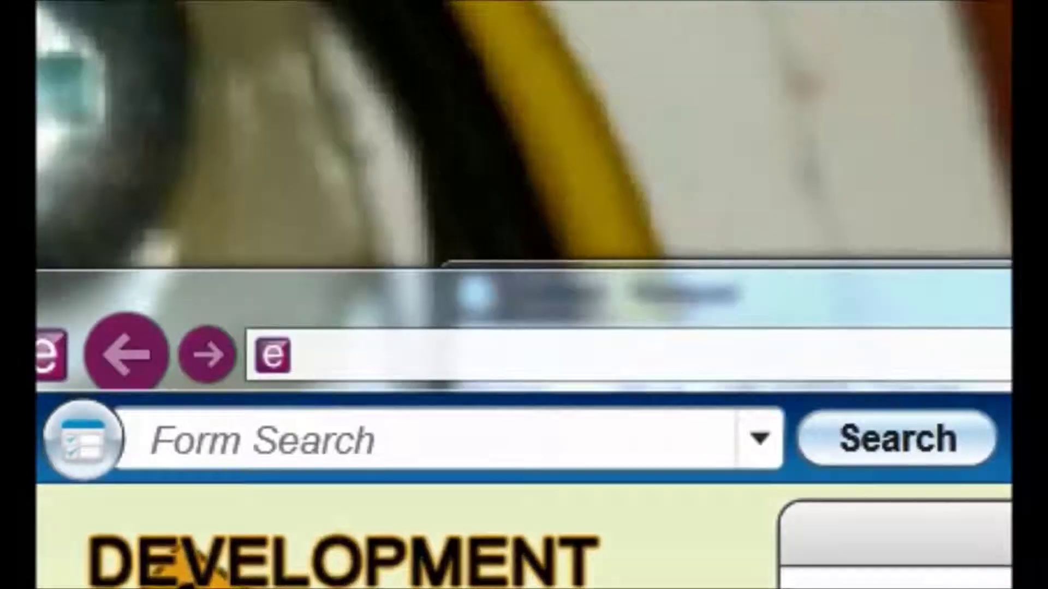
# - Switch to Colleague UI and open the VAL Validation Codes form in the ST application
pyautogui.click(211, 434)
pyautogui.write('val')
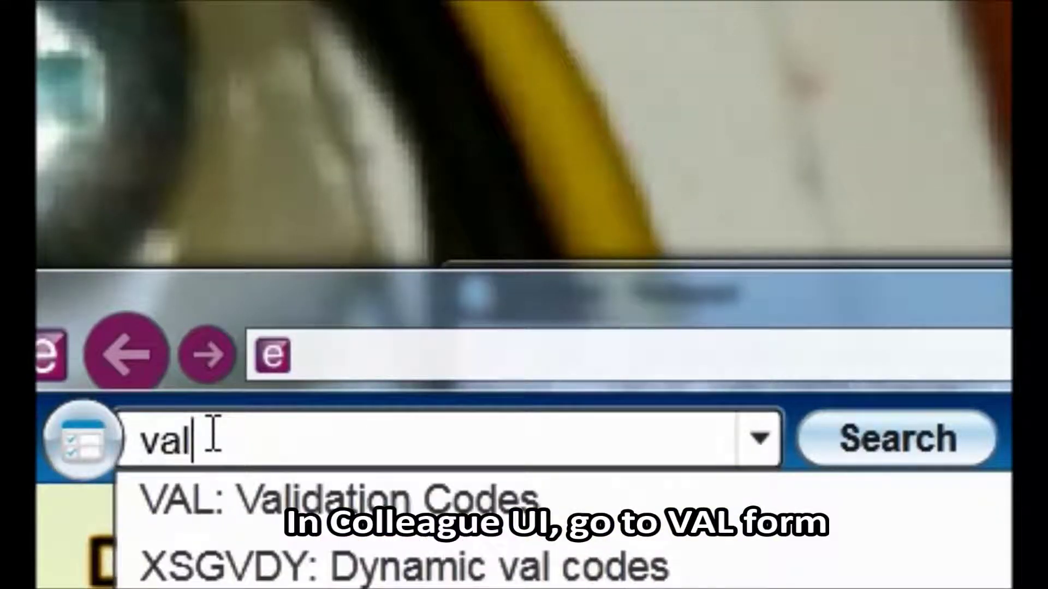
pyautogui.press('Down')
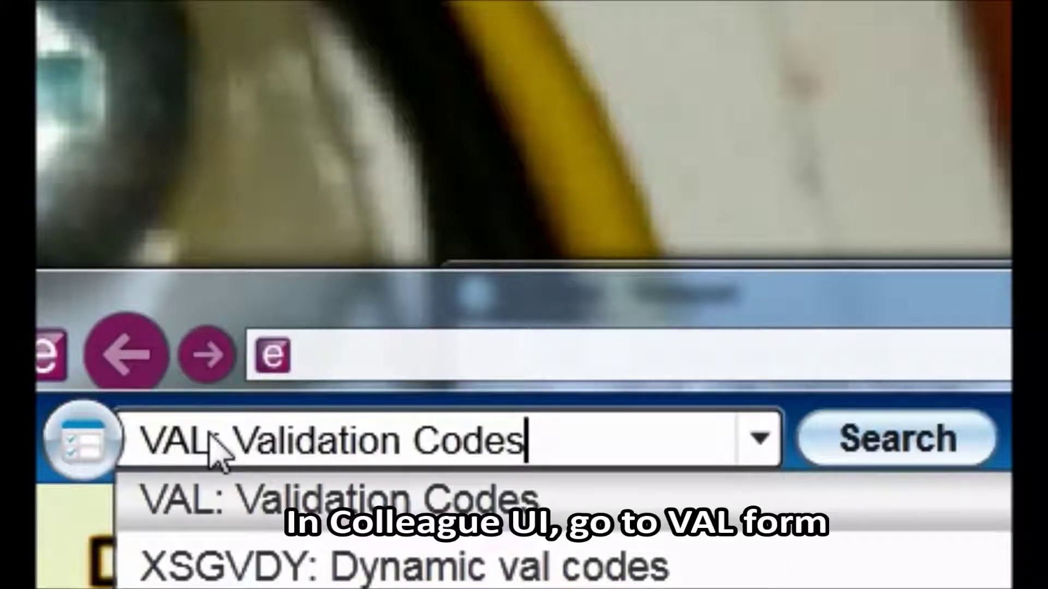
pyautogui.press('Return')
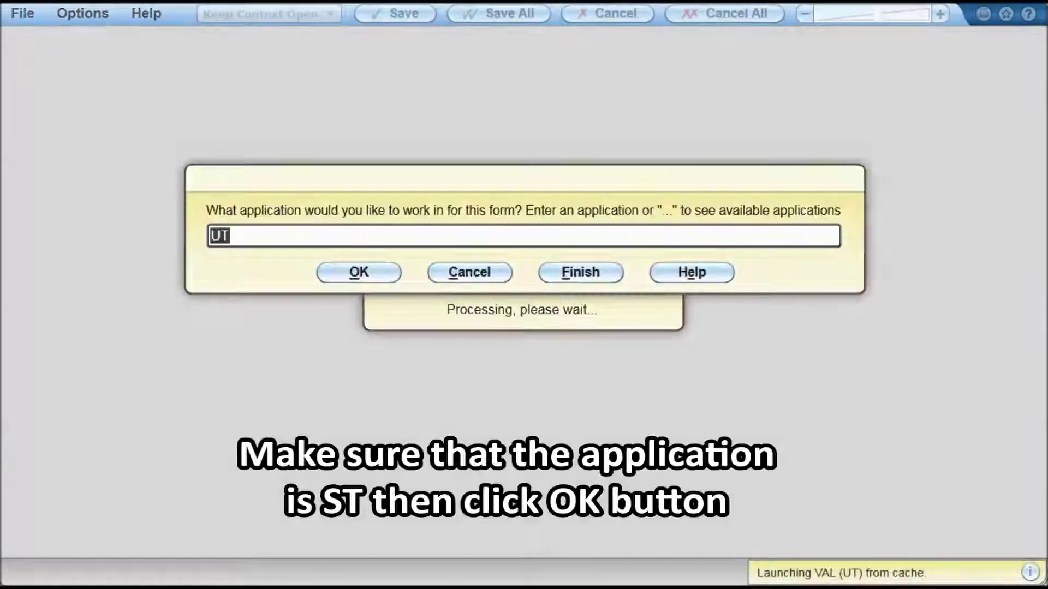
pyautogui.write('ST')
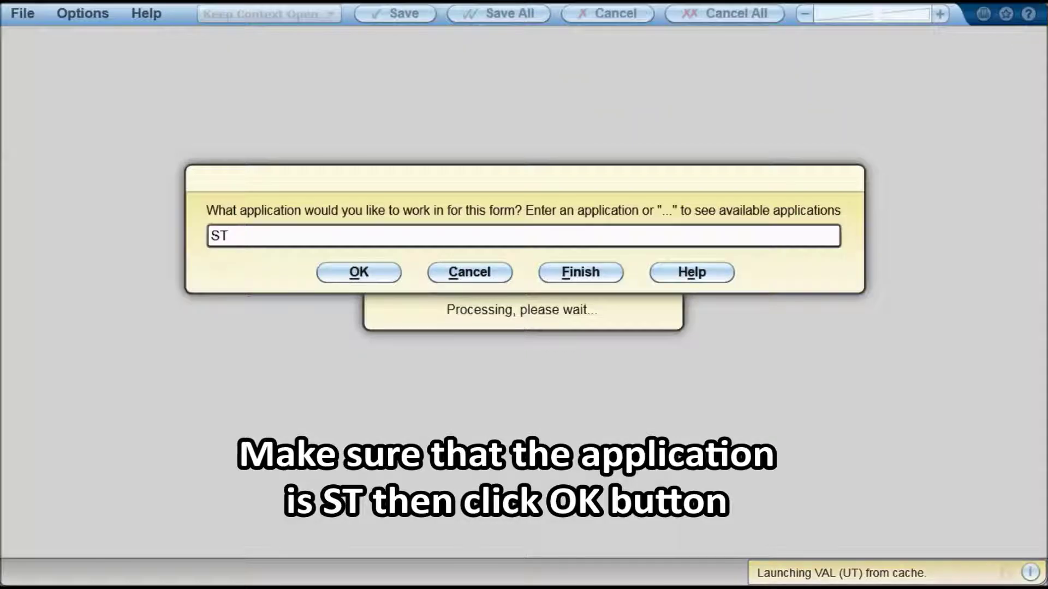
pyautogui.click(360, 277)
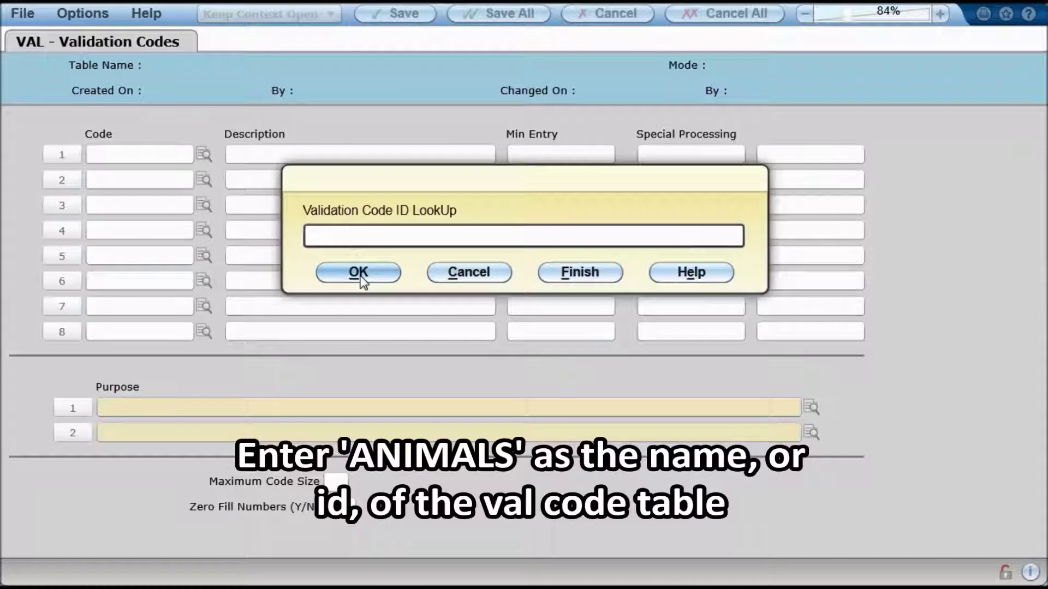
# - Add a new validation code table with the ID ANIMALS2
pyautogui.write('ANIMALS')
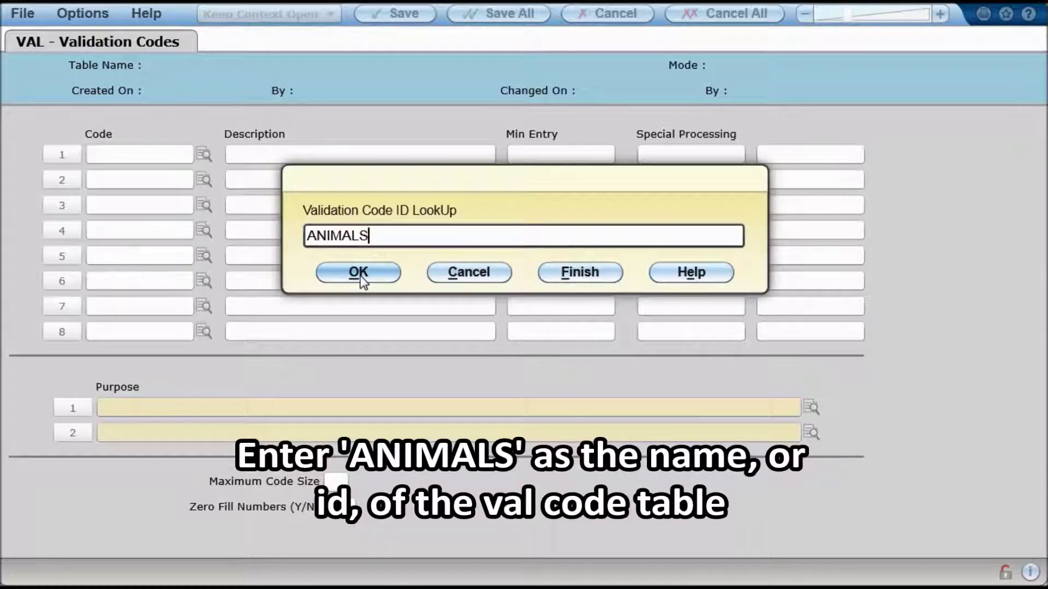
pyautogui.write('2')
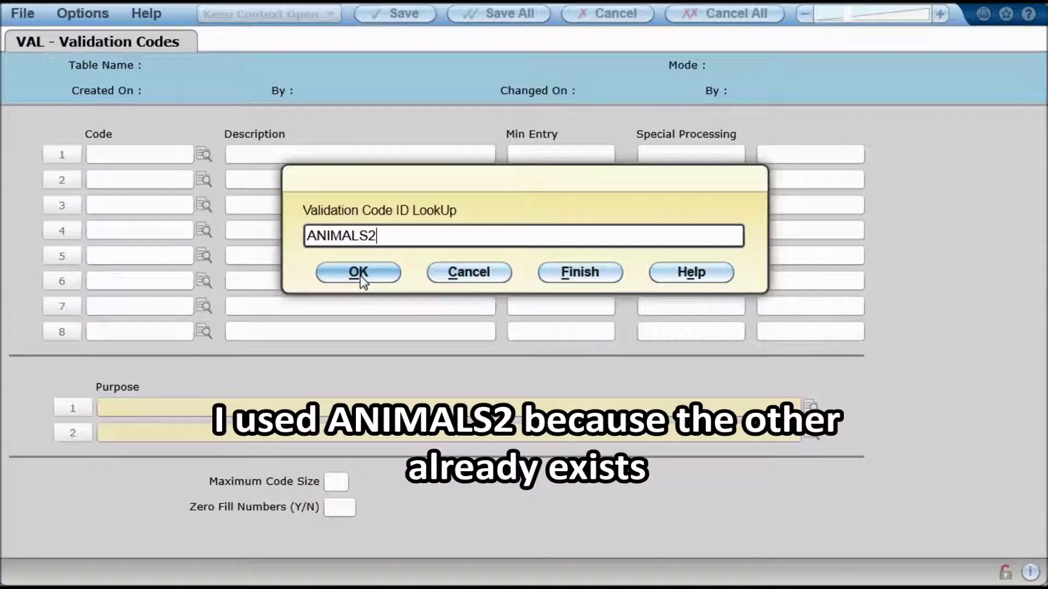
pyautogui.click(360, 277)
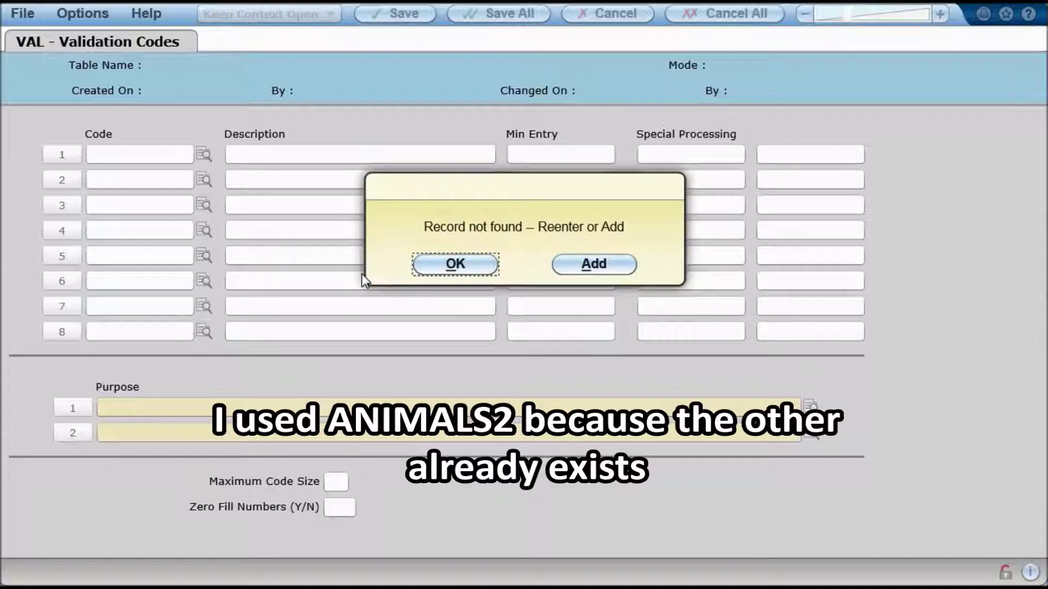
pyautogui.click(590, 265)
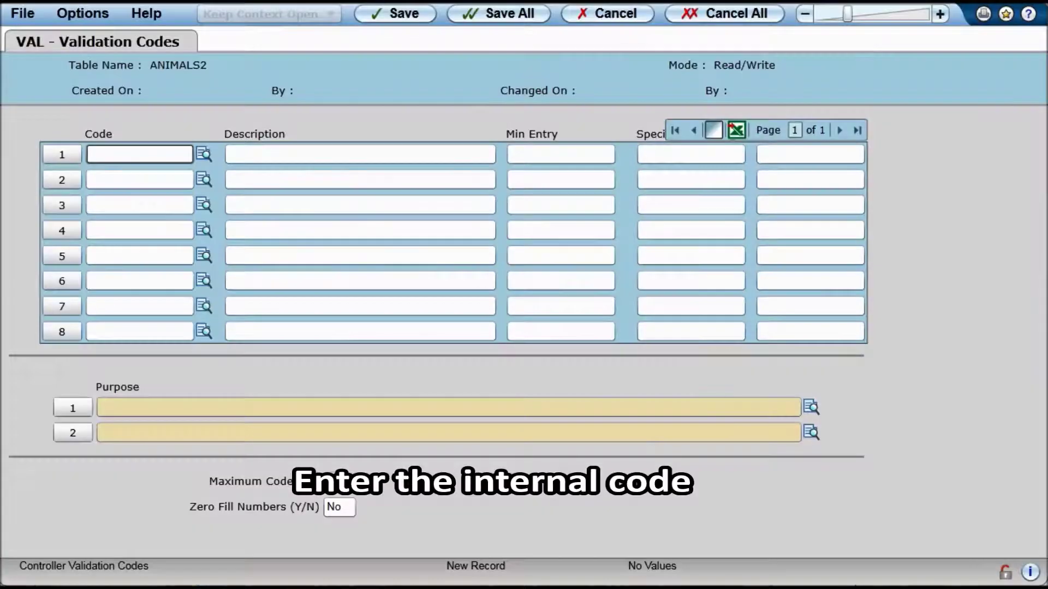
# - Fill the first table row with code CAT, description House cat and minimum entry C
pyautogui.write('CAT')
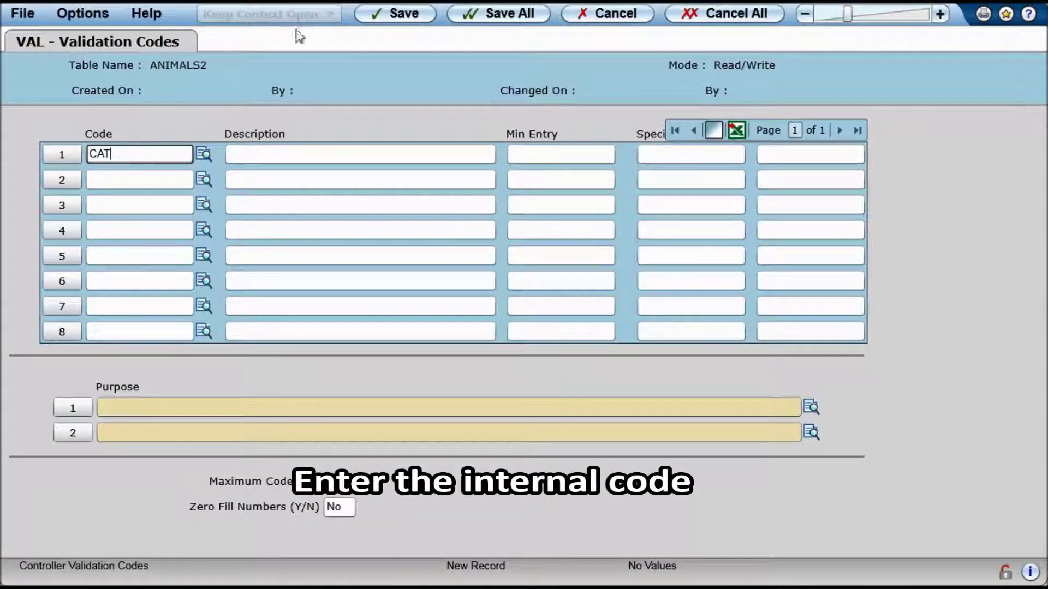
pyautogui.click(282, 148)
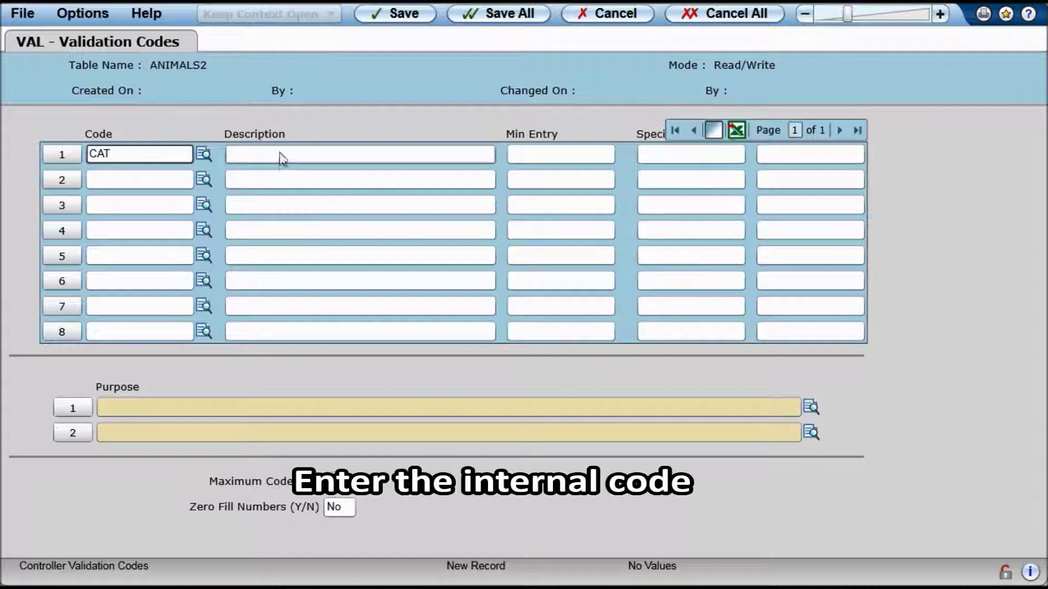
pyautogui.write('House cat')
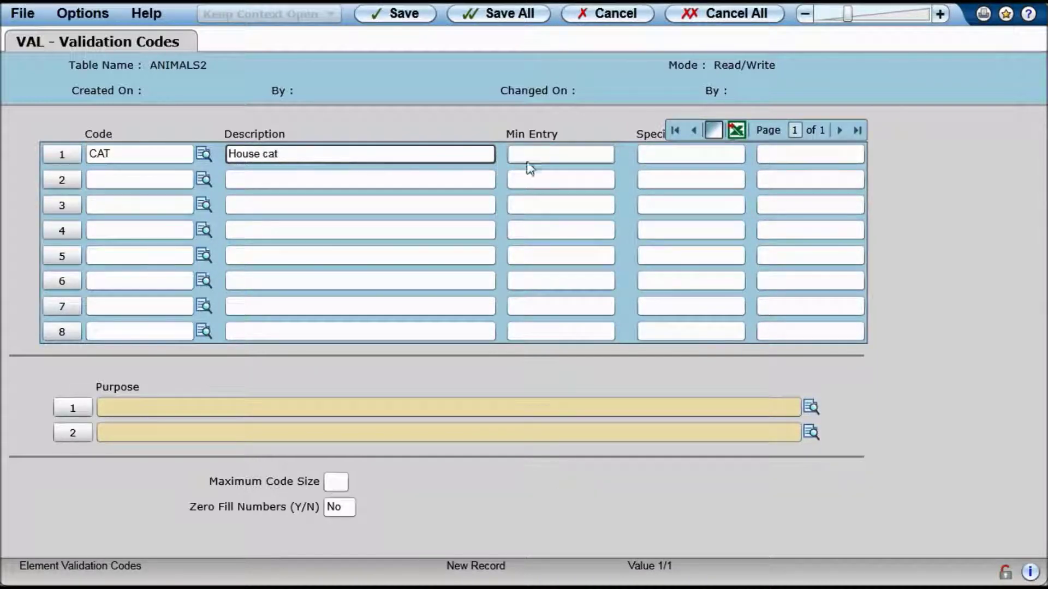
pyautogui.click(543, 155)
pyautogui.write('C')
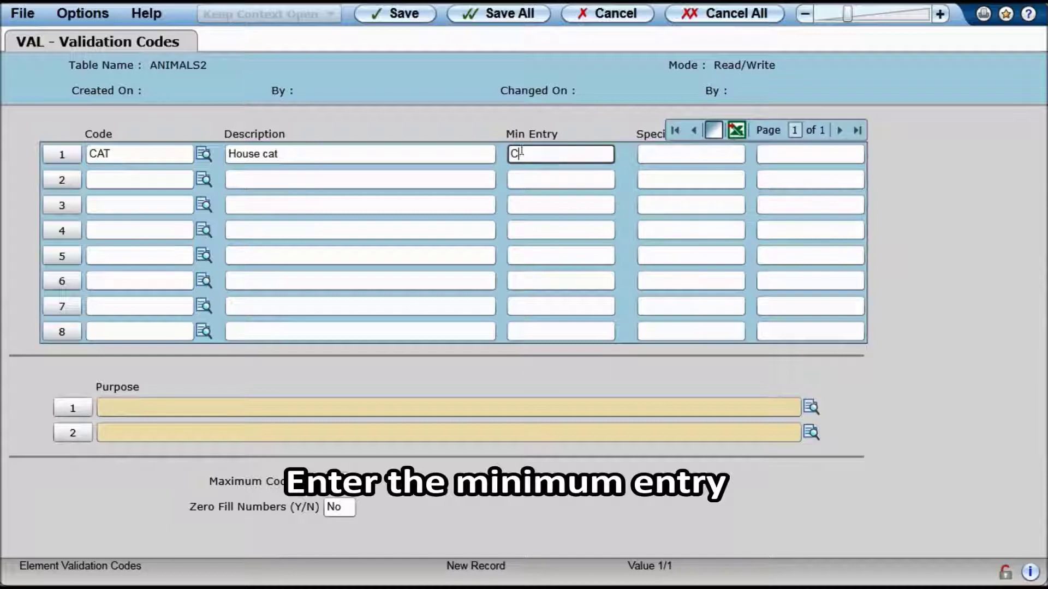
# - Fill the second table row with code DOG, description House dog and minimum entry D
pyautogui.click(139, 177)
pyautogui.write('DOG')
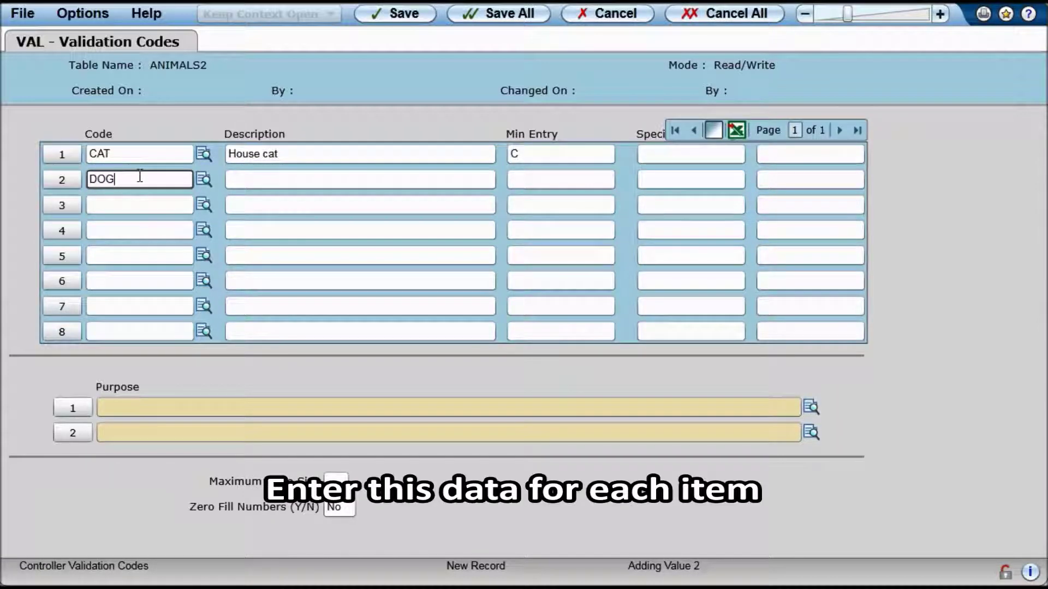
pyautogui.click(251, 177)
pyautogui.write('House dog')
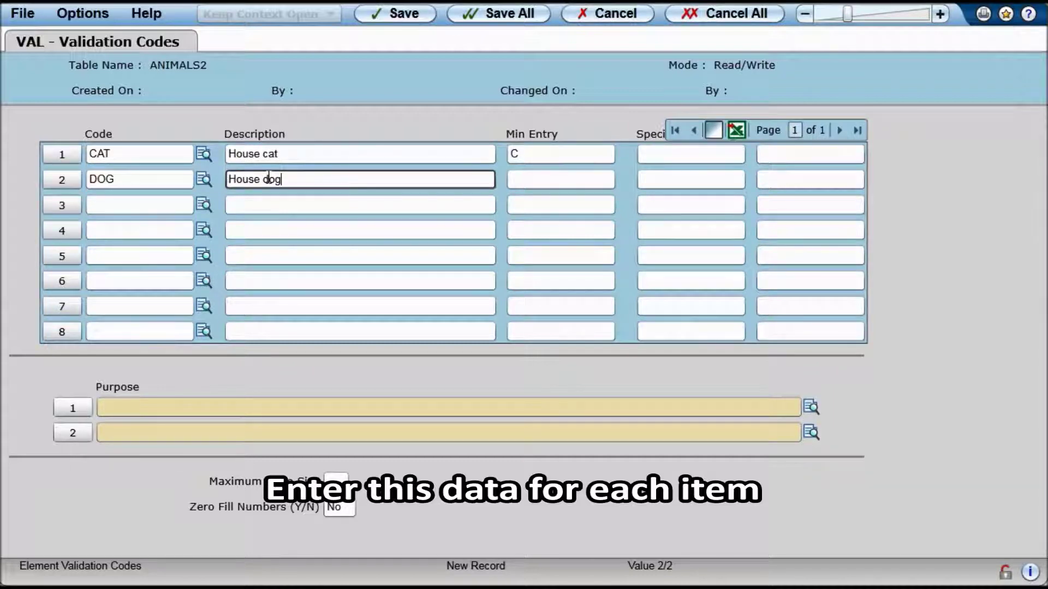
pyautogui.click(540, 179)
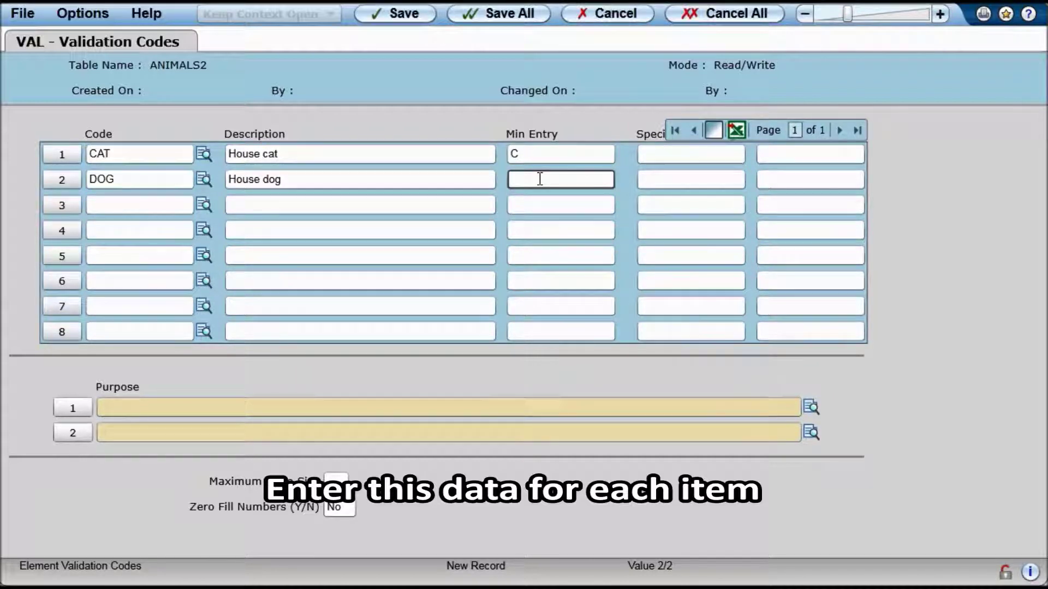
# - Enter code TIGER with description Bengal tiger in the third row and cancel out of the ANIMALS2 table entirely
pyautogui.click(120, 205)
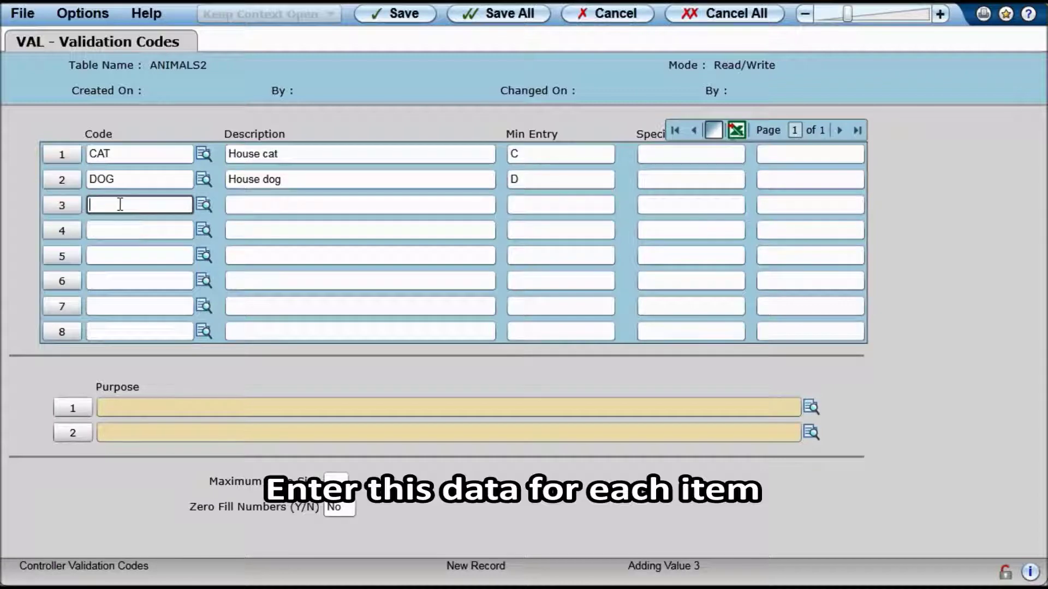
pyautogui.write('TIGER')
pyautogui.click(260, 206)
pyautogui.write('Bengal tiger')
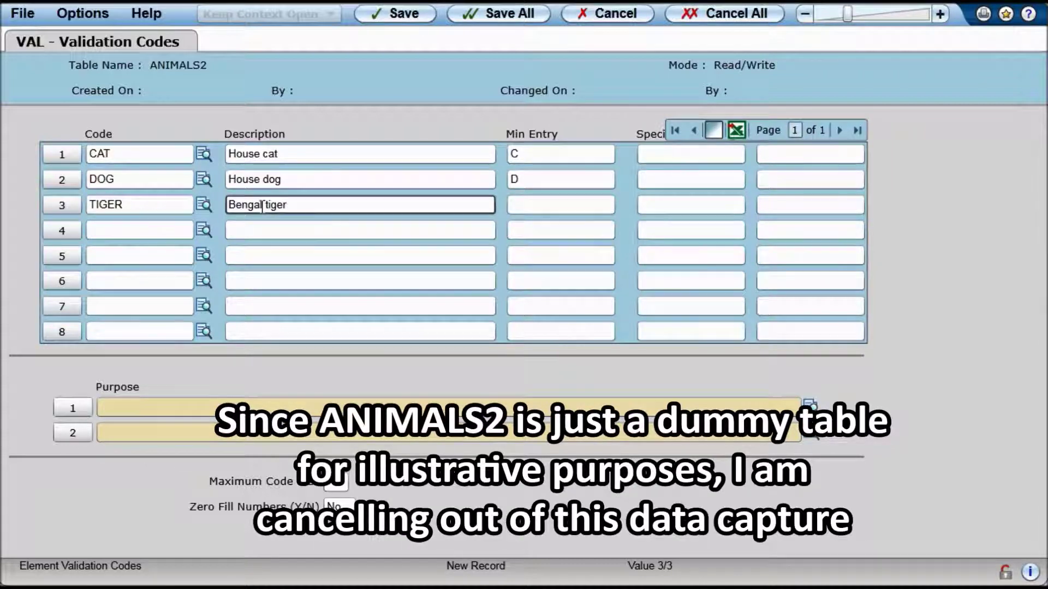
pyautogui.click(719, 16)
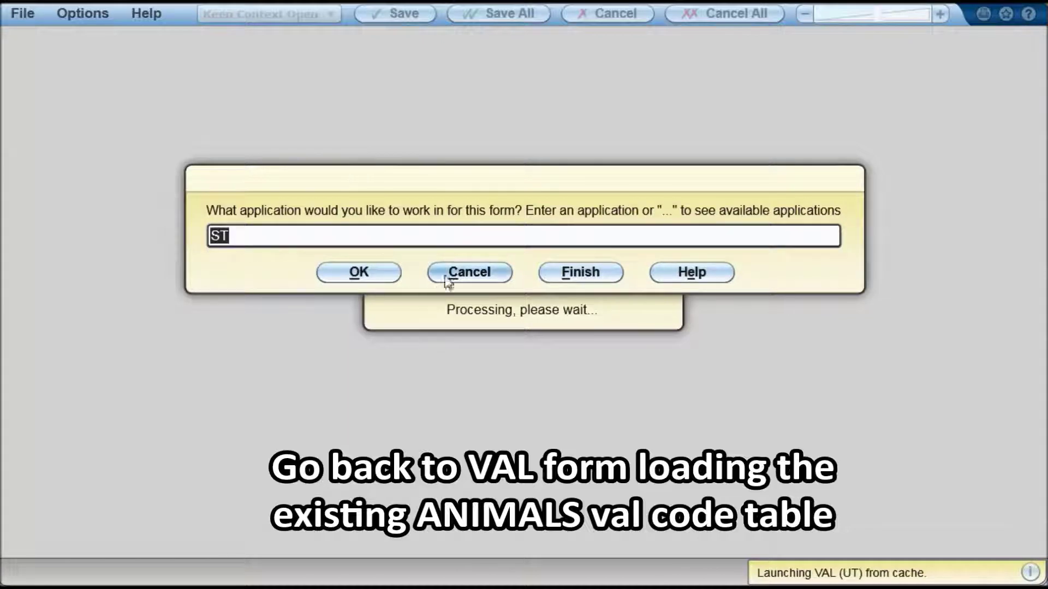
# - Reopen the VAL form in the ST application and load the existing ANIMALS validation code table
pyautogui.click(356, 274)
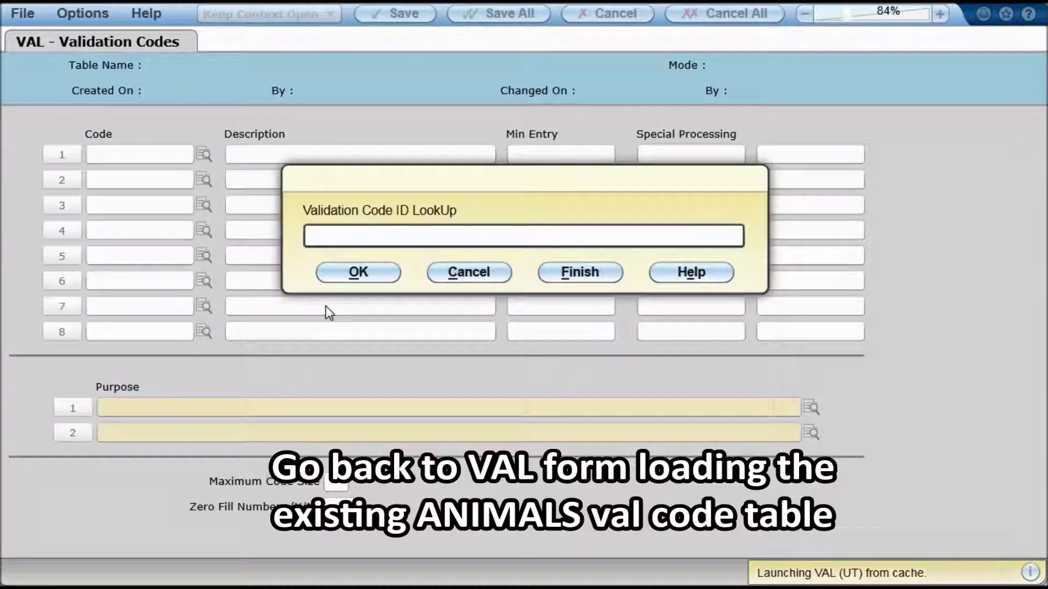
pyautogui.write('animals')
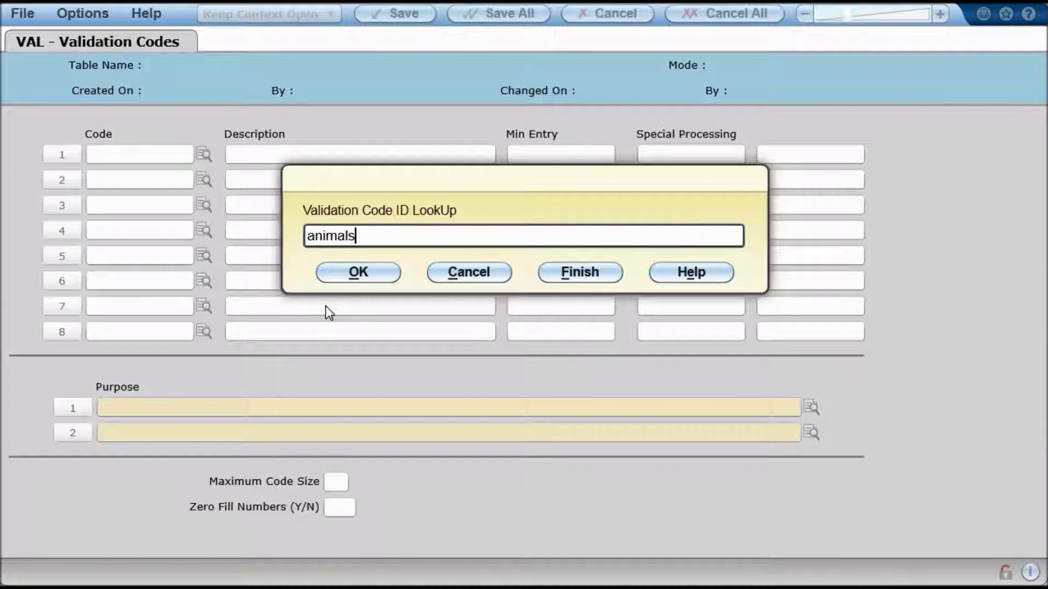
pyautogui.click(358, 273)
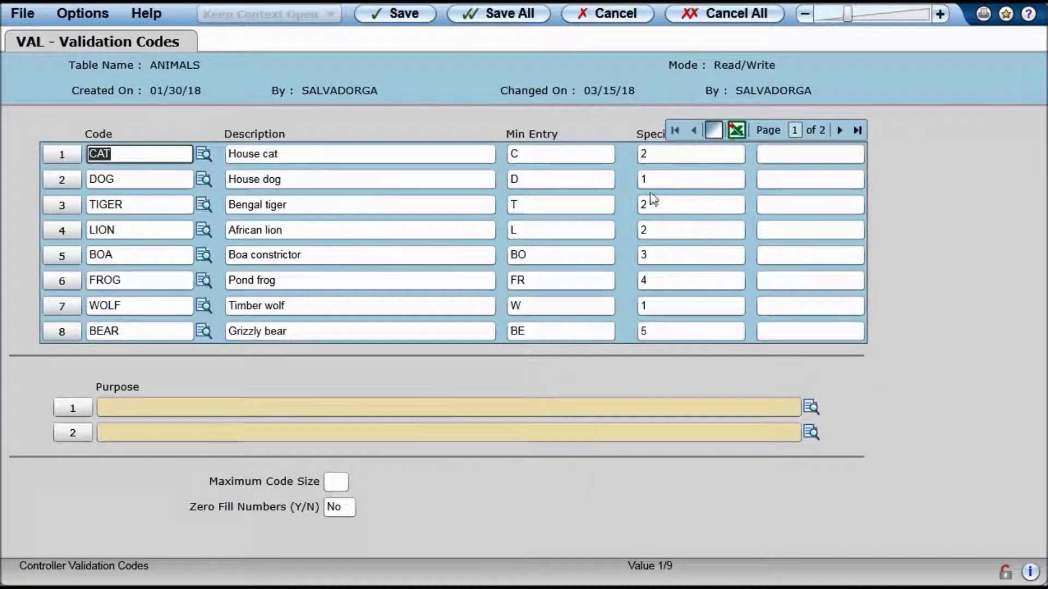
# - Uncover the Special Processing heading, review page 2 of the ANIMALS codes and return to page 1
pyautogui.moveTo(767, 137); pyautogui.dragTo(496, 128)
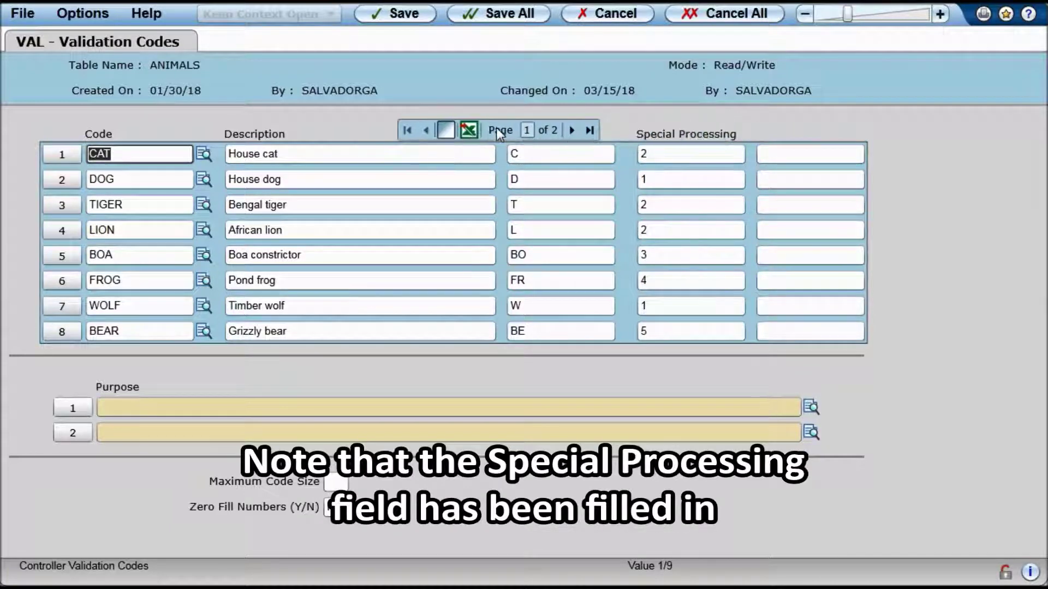
pyautogui.click(572, 130)
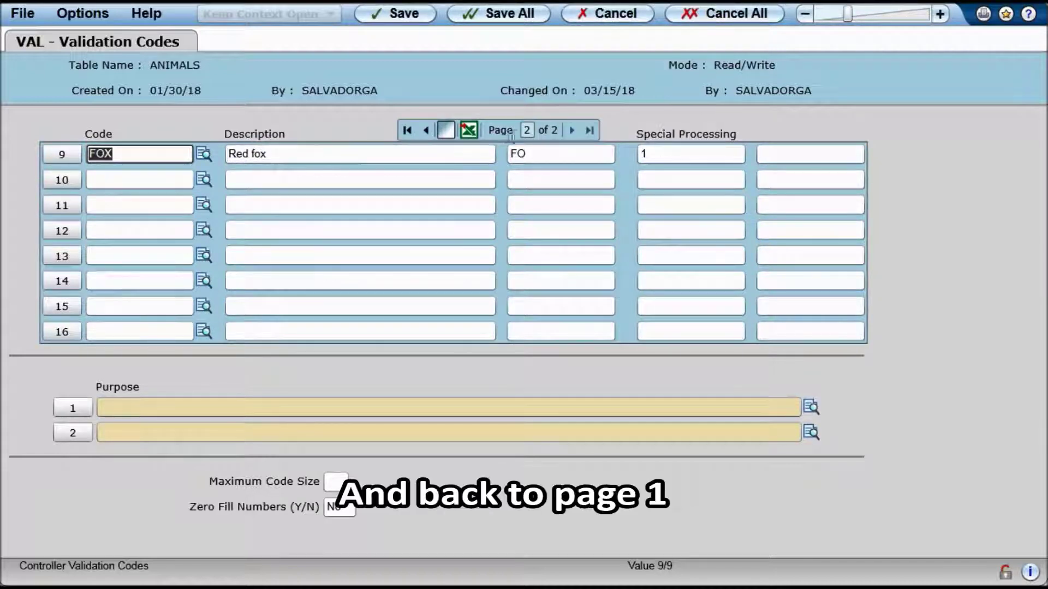
pyautogui.click(425, 130)
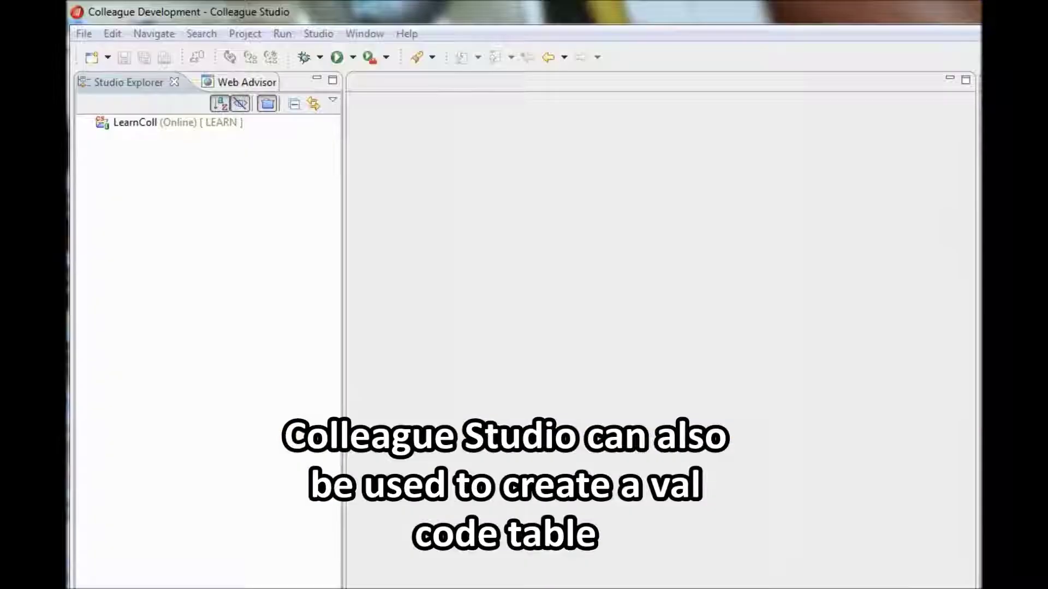
# - Switch to Colleague Studio and create a validation table named ANIMALS2 in the LearnColl project with application ST and release status Releasable
pyautogui.rightClick(134, 121)
pyautogui.moveTo(222, 136)
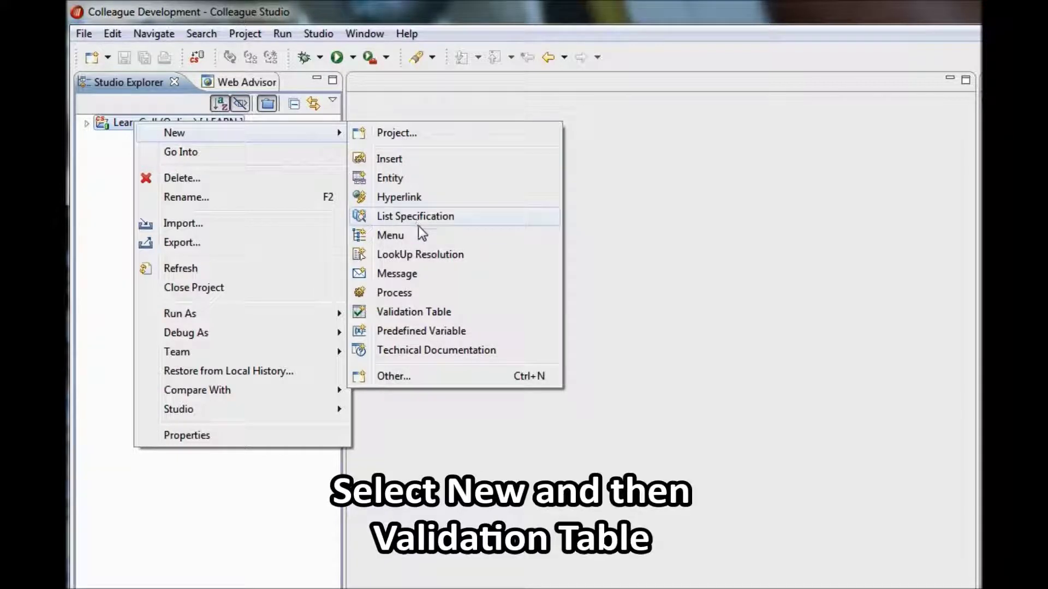
pyautogui.click(491, 312)
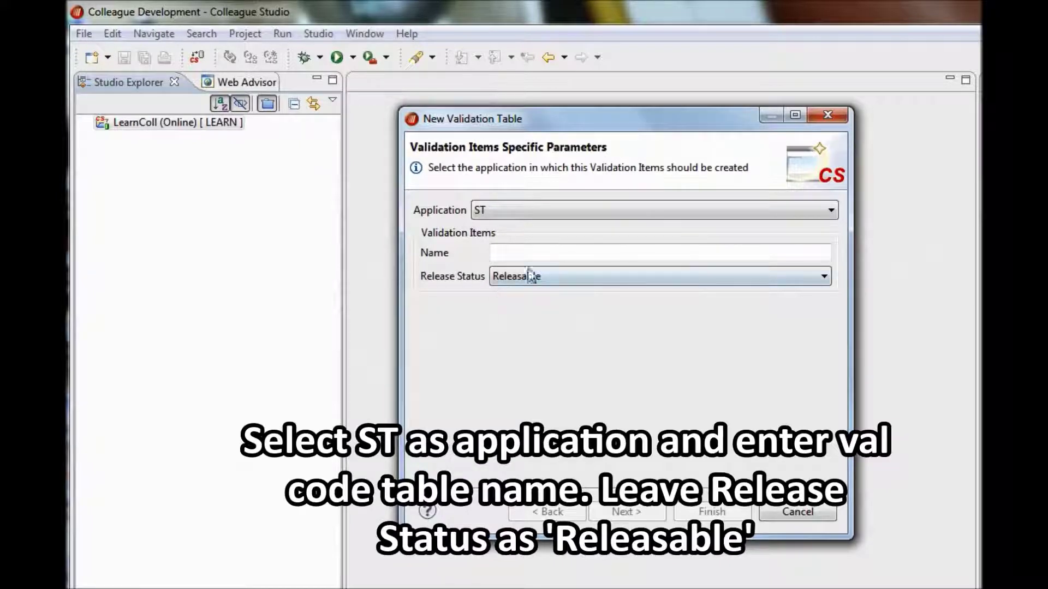
pyautogui.click(512, 254)
pyautogui.write('AN')
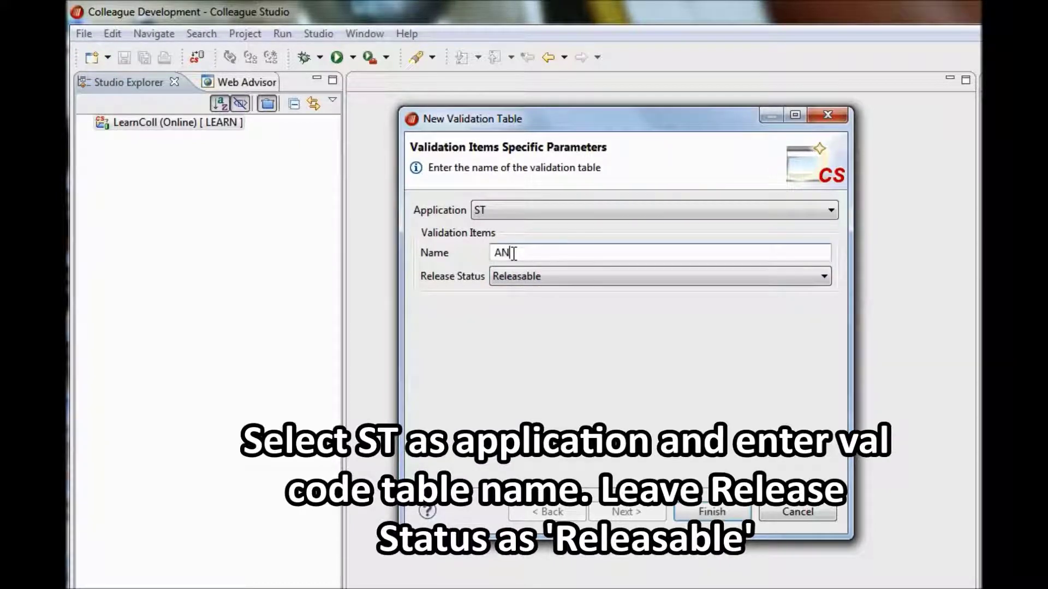
pyautogui.write('IMALS2')
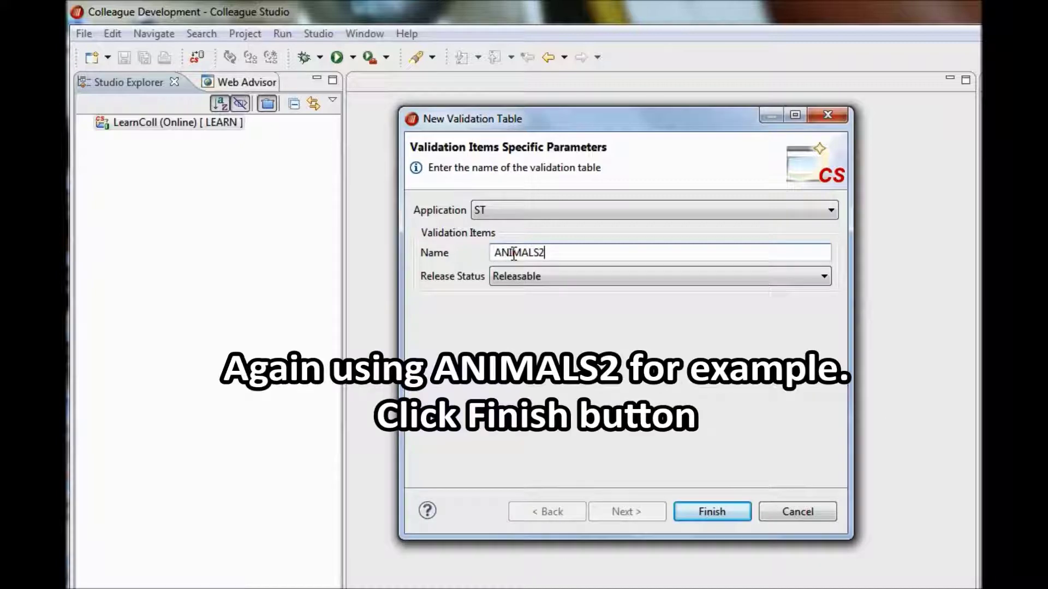
pyautogui.click(710, 511)
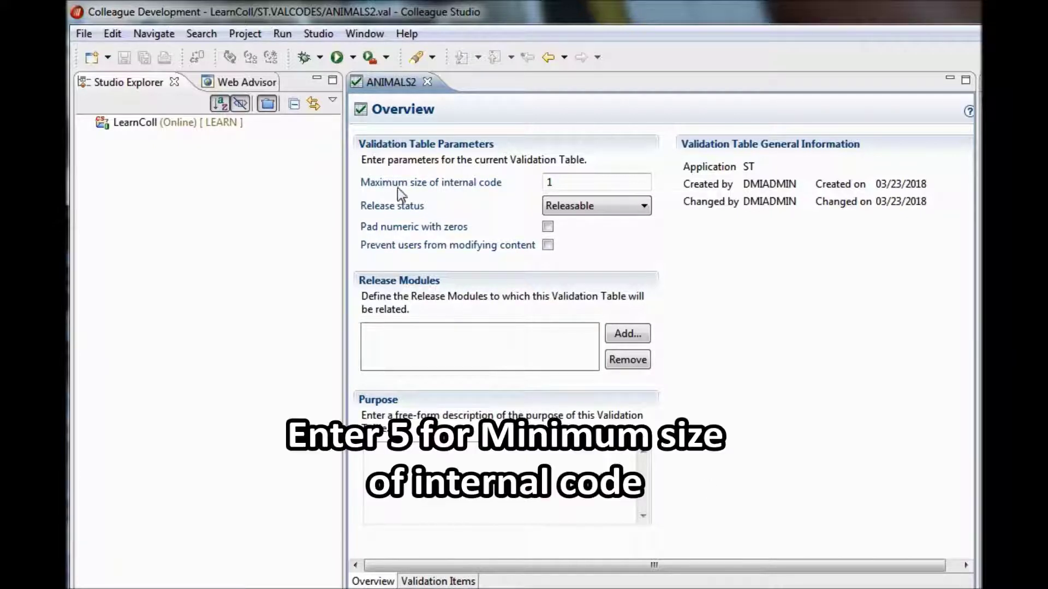
# - Set the maximum size of internal code to 5 and add BASE as the table's release module
pyautogui.click(569, 178)
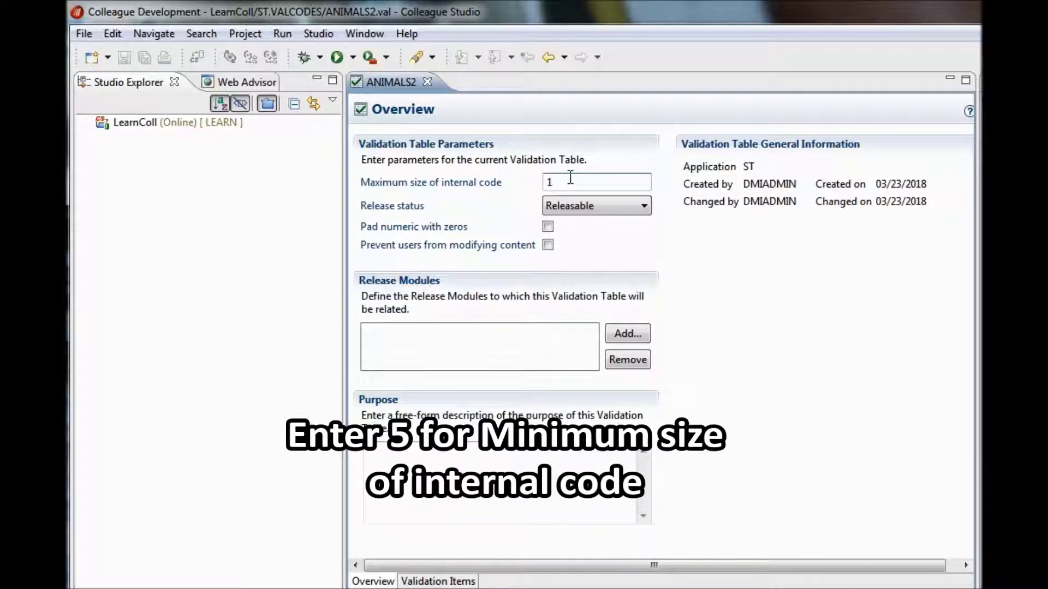
pyautogui.press('BackSpace')
pyautogui.write('5')
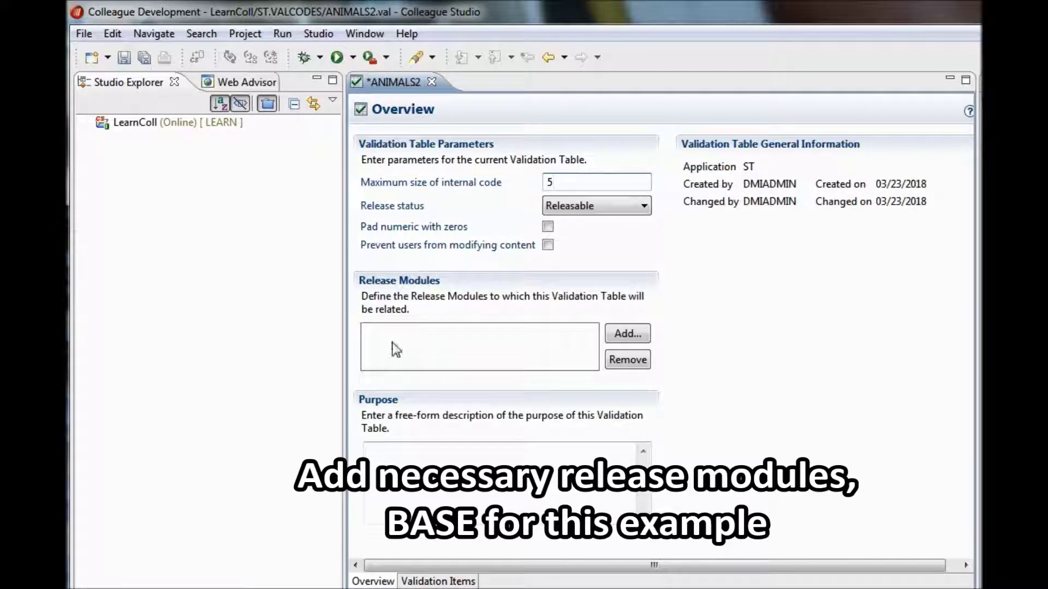
pyautogui.click(638, 337)
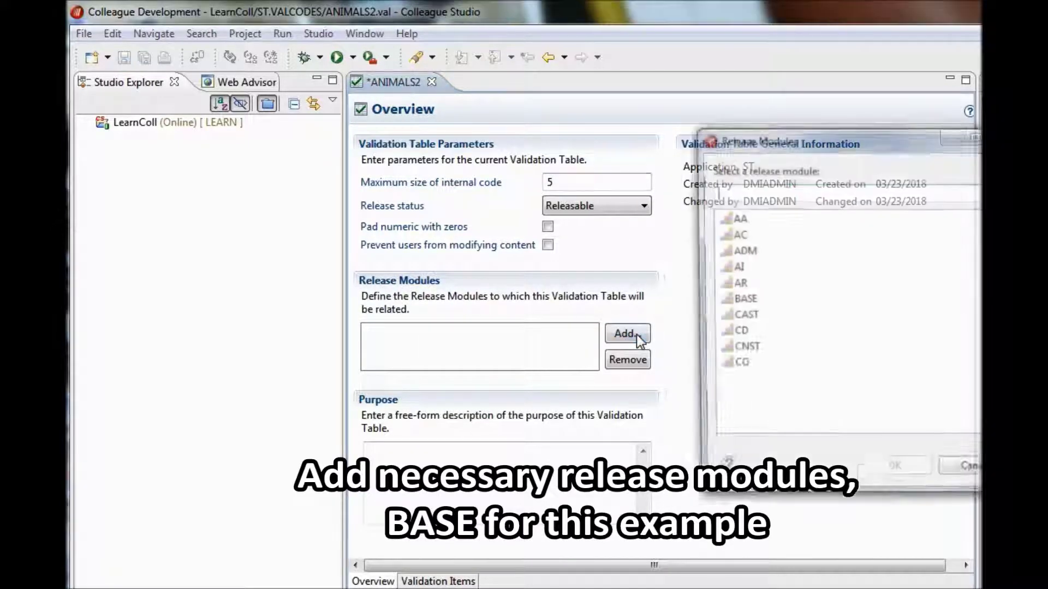
pyautogui.moveTo(820, 138); pyautogui.dragTo(702, 141)
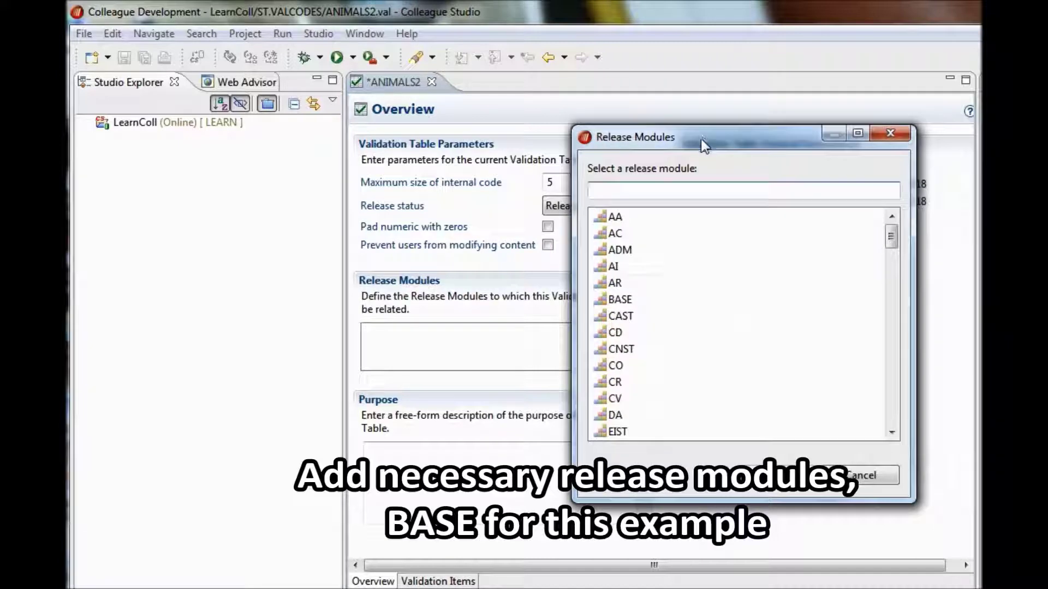
pyautogui.click(620, 300)
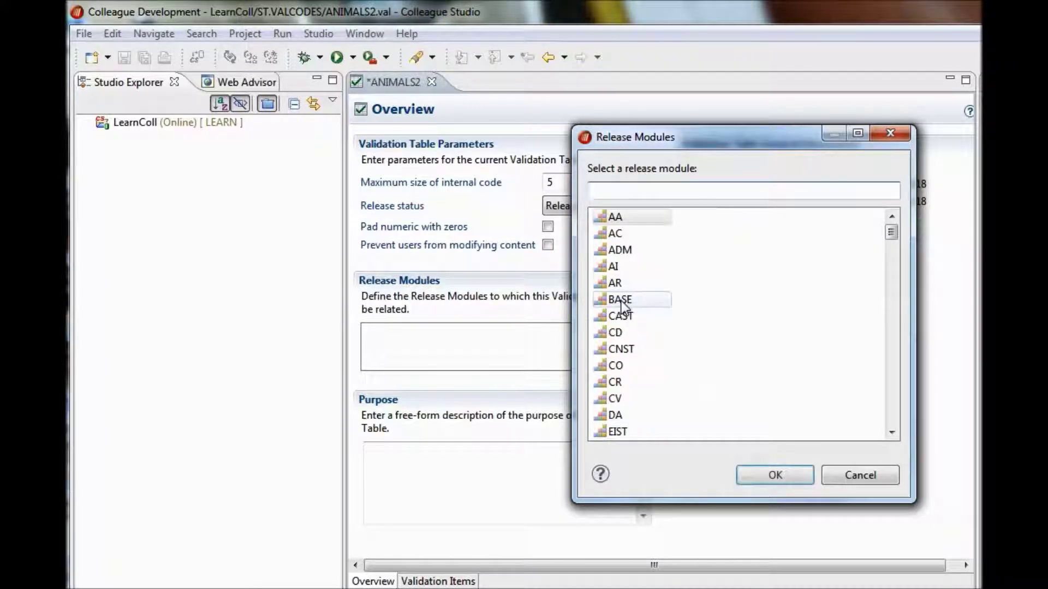
pyautogui.click(770, 476)
# - Enter the purpose "Val coe table to hold all animals that can be selected." and save the validation table
pyautogui.click(479, 466)
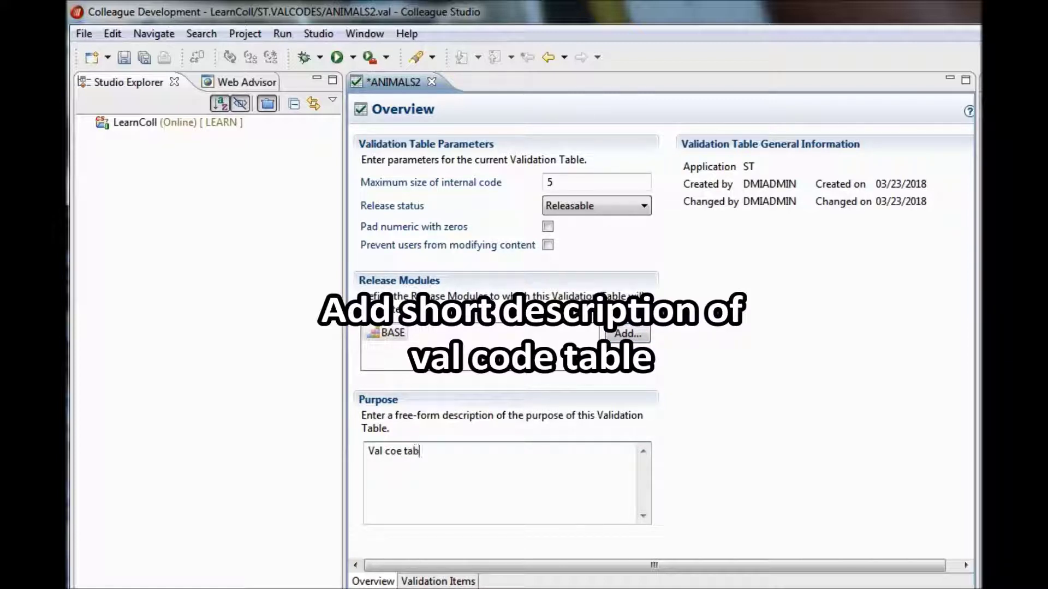
pyautogui.write('Val coe table to hold')
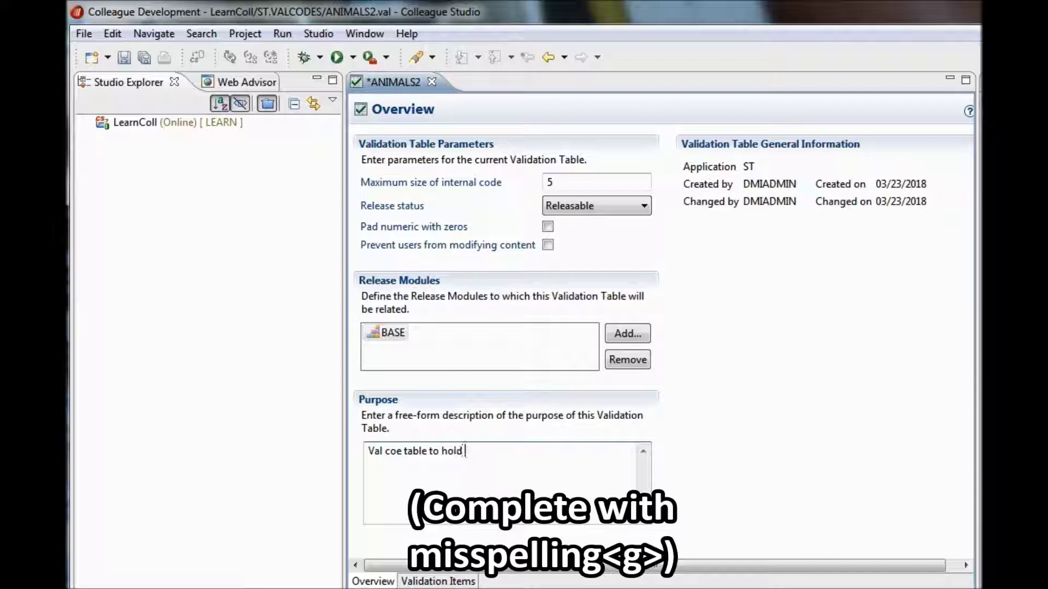
pyautogui.write(' all animals that can be selected.')
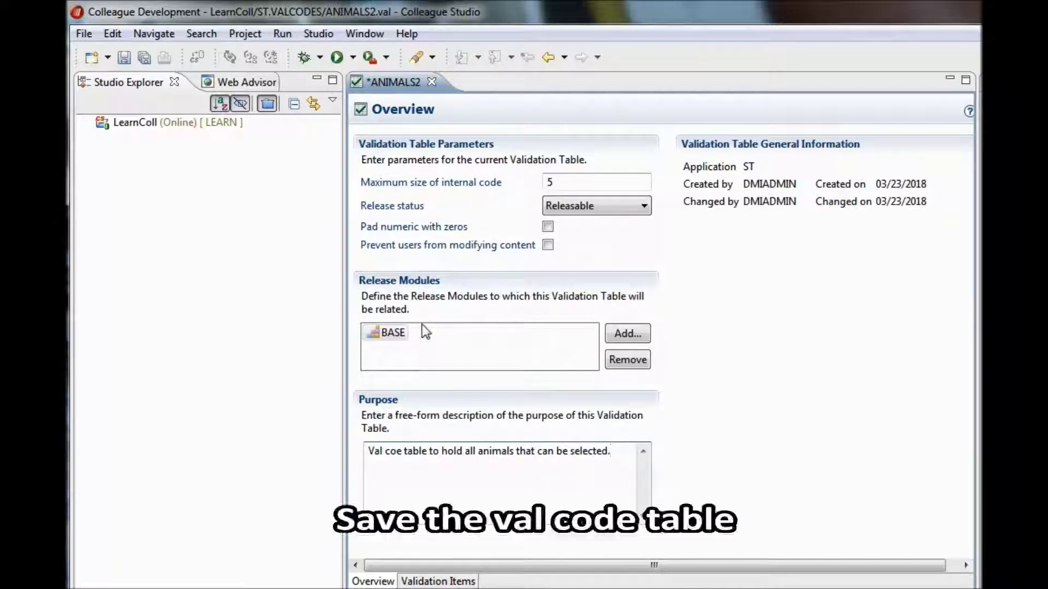
pyautogui.click(124, 58)
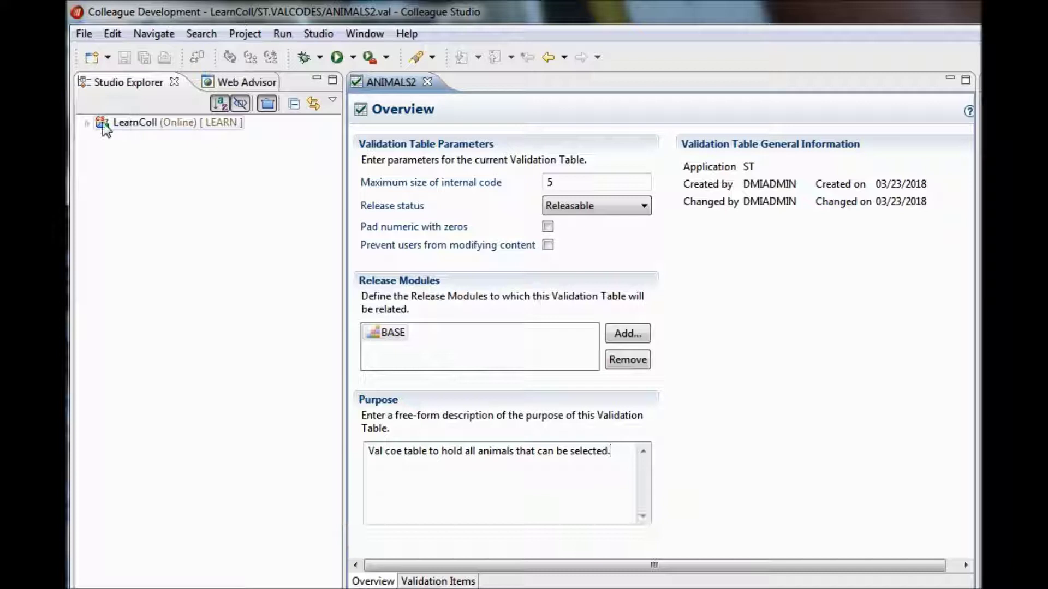
# - Locate ANIMALS2 among LearnColl's validation tables and export and check it out as a new resource
pyautogui.click(84, 125)
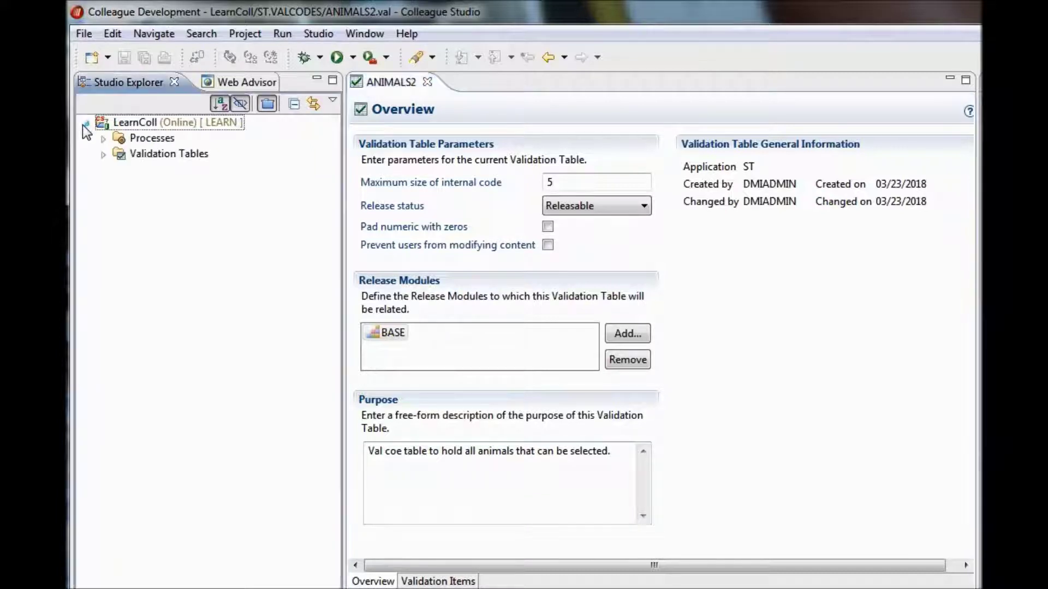
pyautogui.click(103, 155)
pyautogui.rightClick(165, 171)
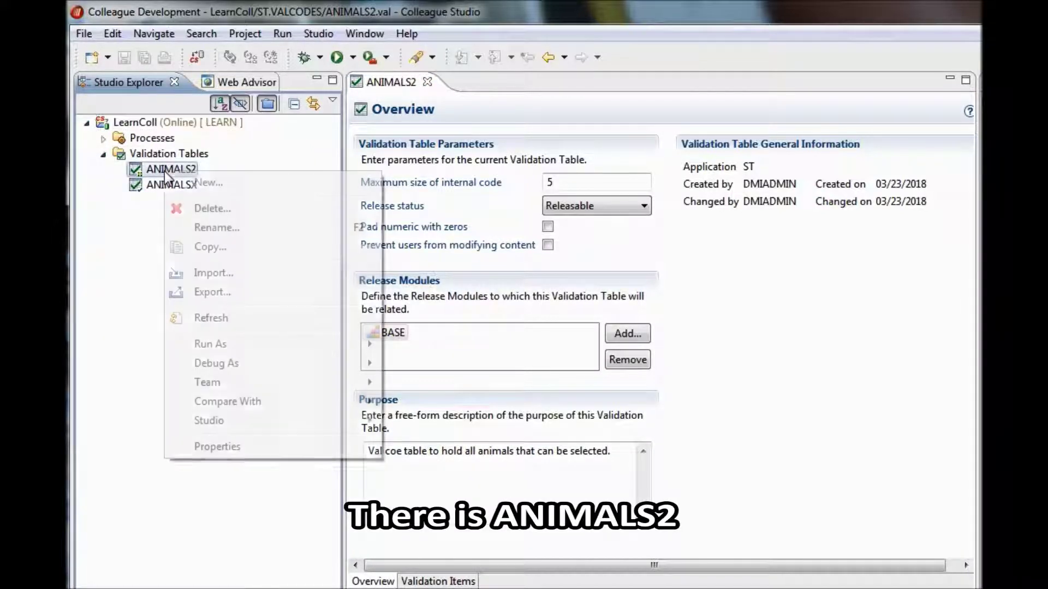
pyautogui.click(207, 385)
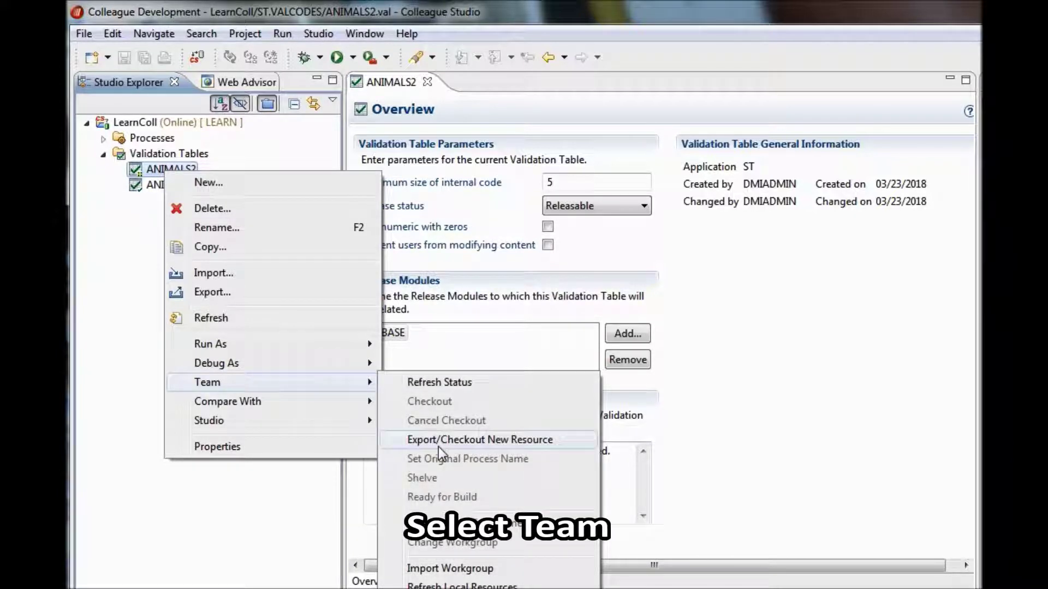
pyautogui.click(555, 440)
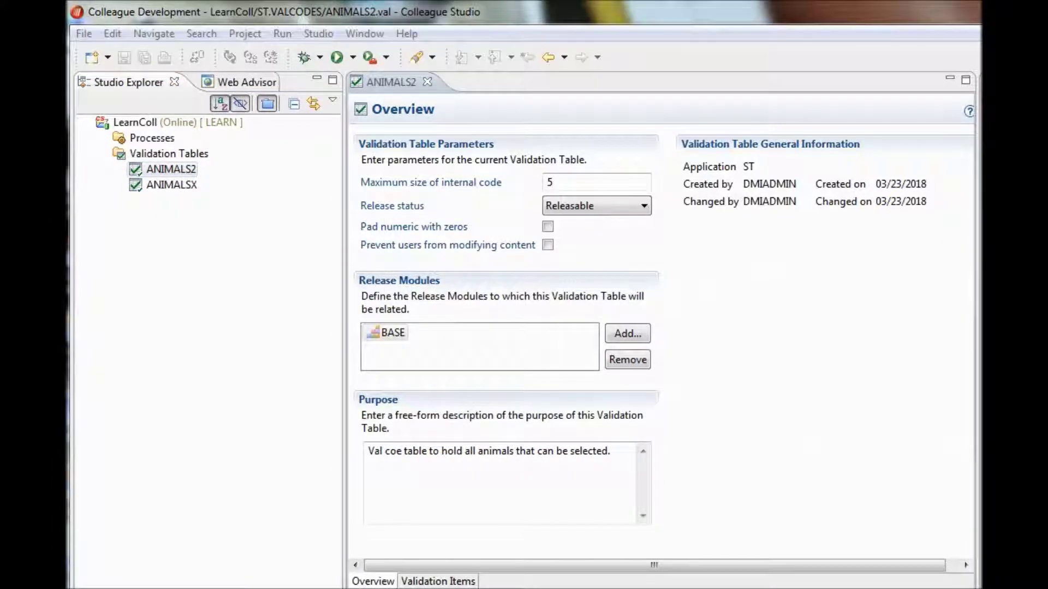
# - Correct the misspelled word "coe" to "code" in the table's purpose description
pyautogui.moveTo(389, 460)
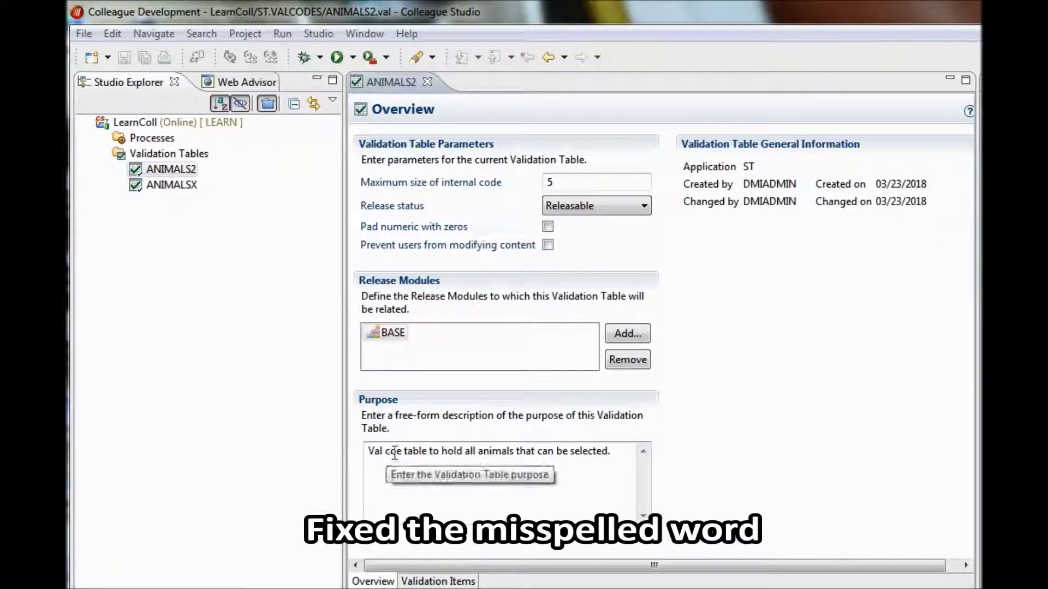
pyautogui.click(394, 453)
pyautogui.write('d')
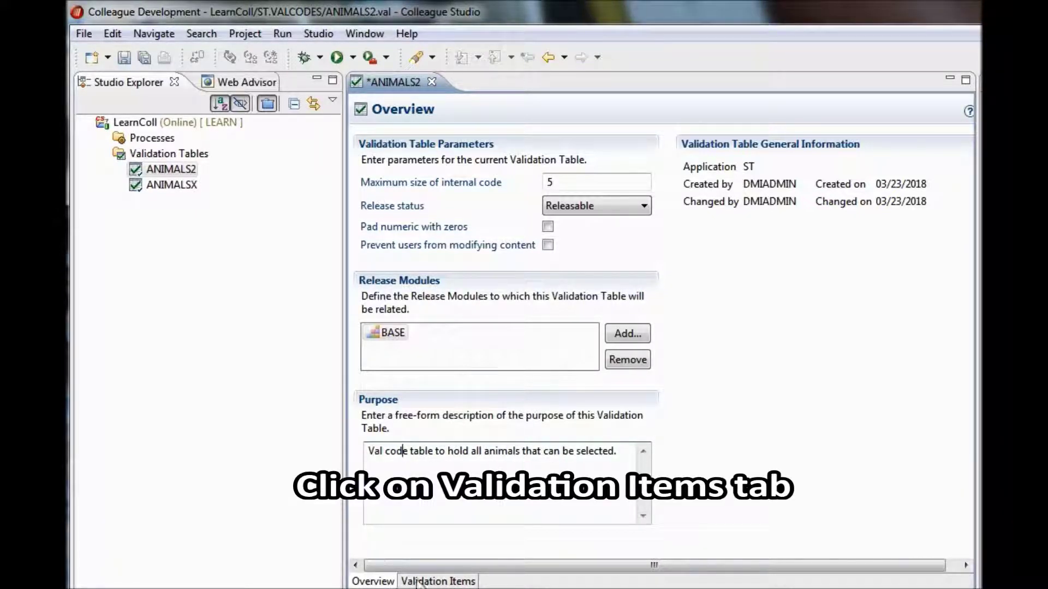
# - Add a validation item to ANIMALS2 with internal code CAT, description "House cat" and minimum input C
pyautogui.click(437, 582)
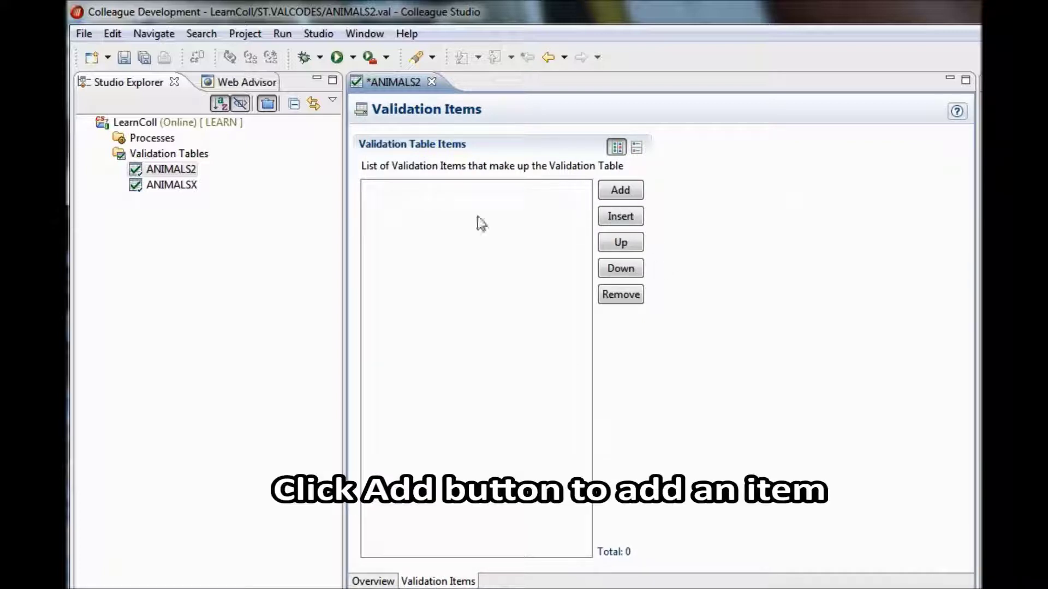
pyautogui.click(622, 190)
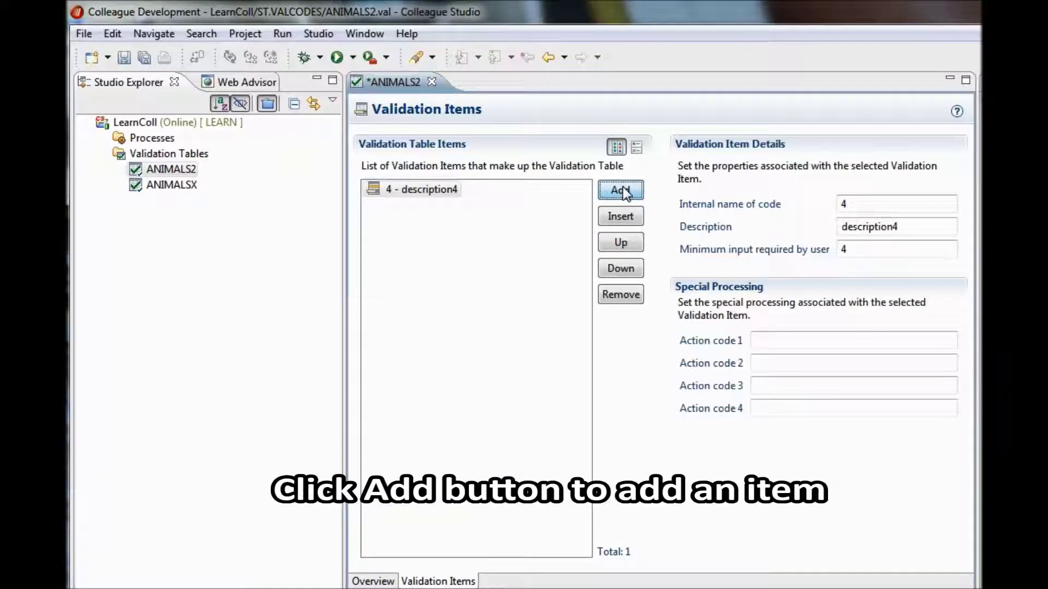
pyautogui.click(858, 207)
pyautogui.press('BackSpace')
pyautogui.write('CAT')
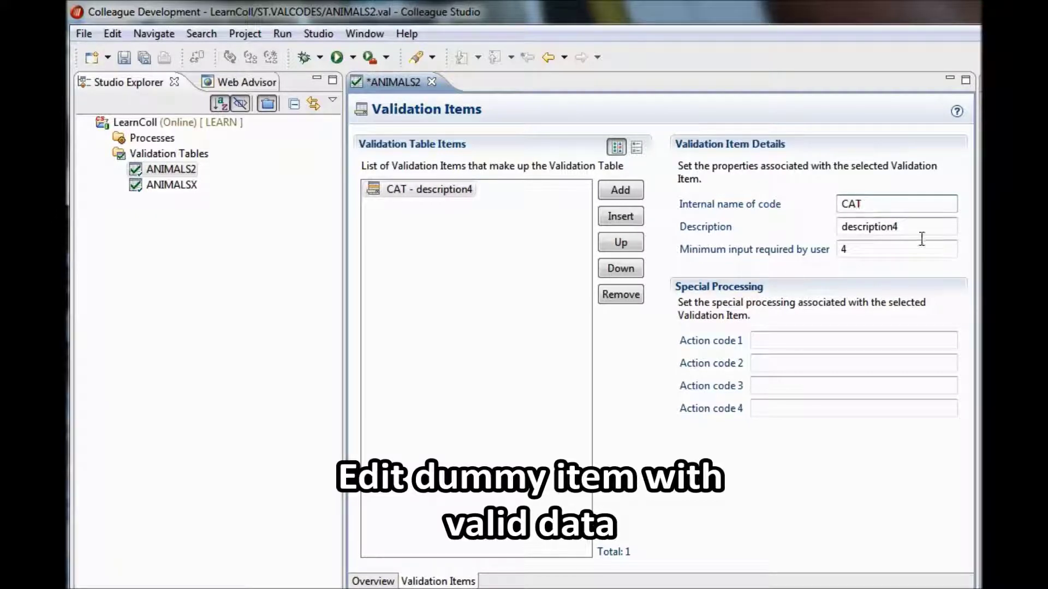
pyautogui.click(918, 230)
pyautogui.doubleClick(918, 229)
pyautogui.write('House cat')
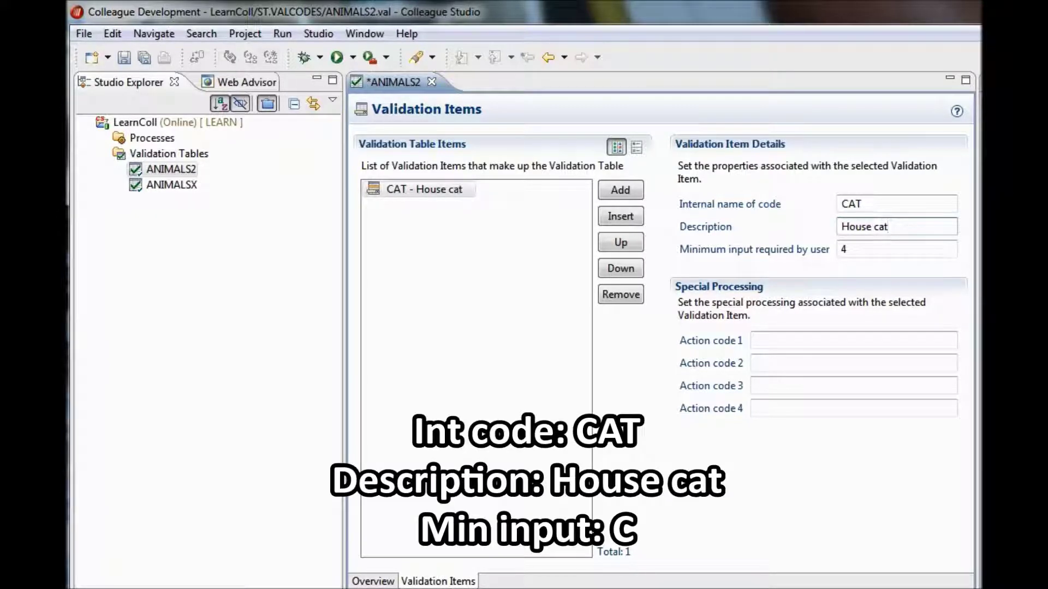
pyautogui.click(867, 249)
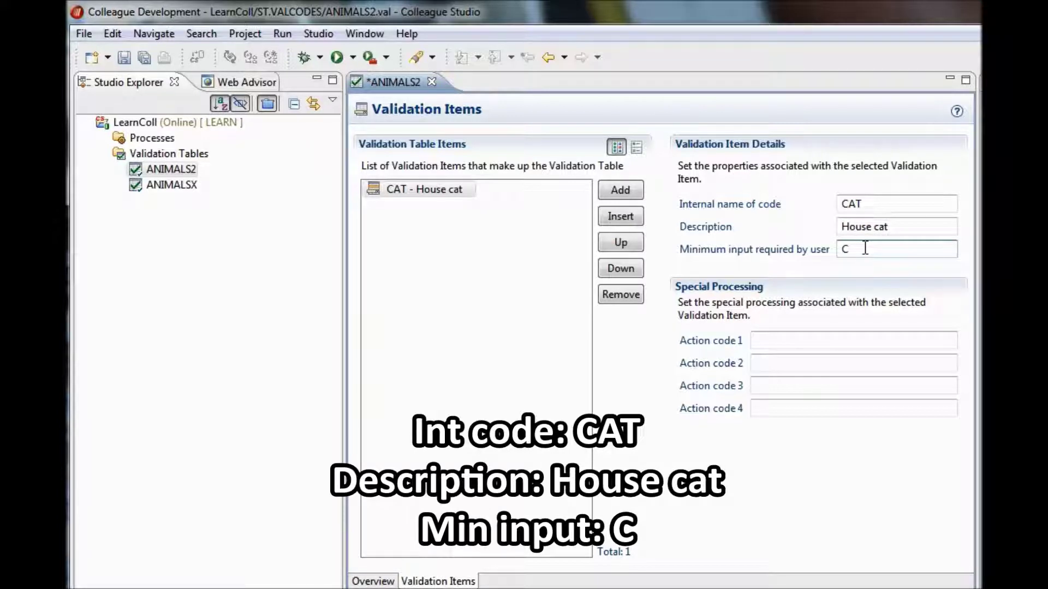
pyautogui.write('C')
# - Add a second validation item with internal code DOG and description "House dog", and replace its default minimum input
pyautogui.click(628, 191)
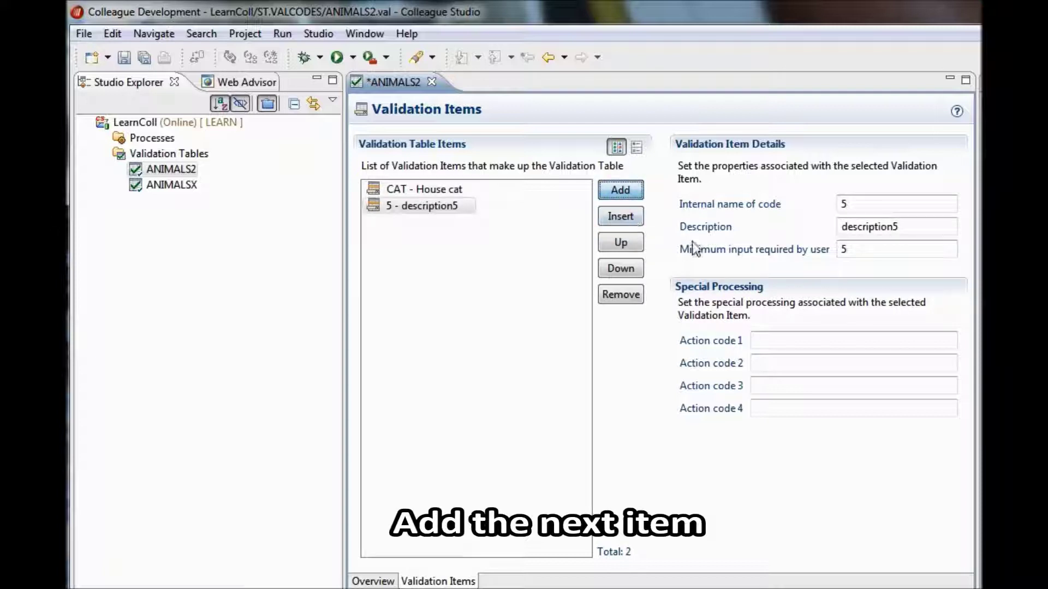
pyautogui.click(860, 205)
pyautogui.press('BackSpace')
pyautogui.write('DOG')
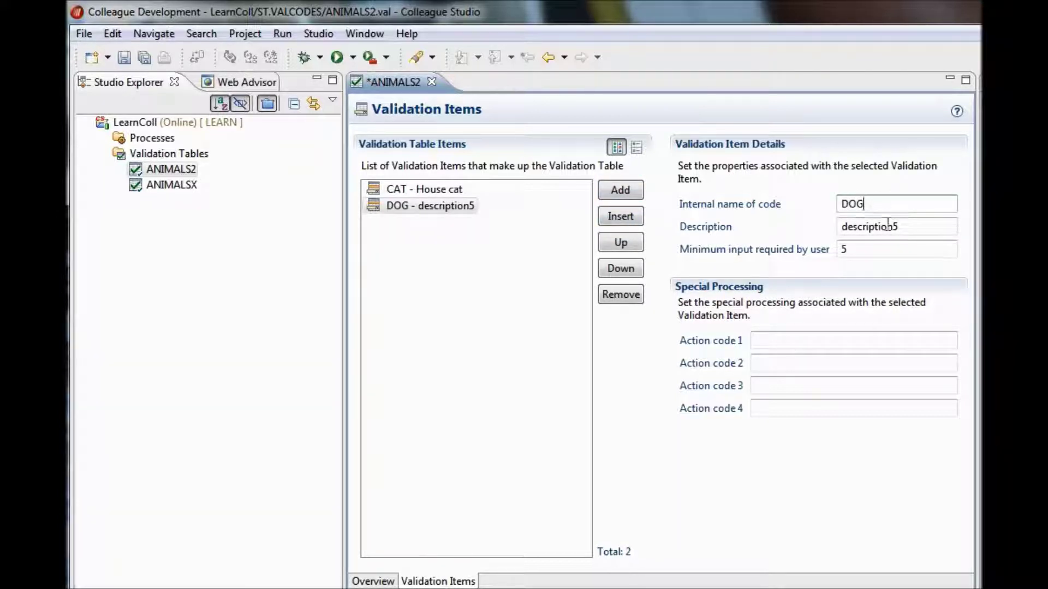
pyautogui.click(915, 228)
pyautogui.doubleClick(915, 228)
pyautogui.press('BackSpace')
pyautogui.write('House dog')
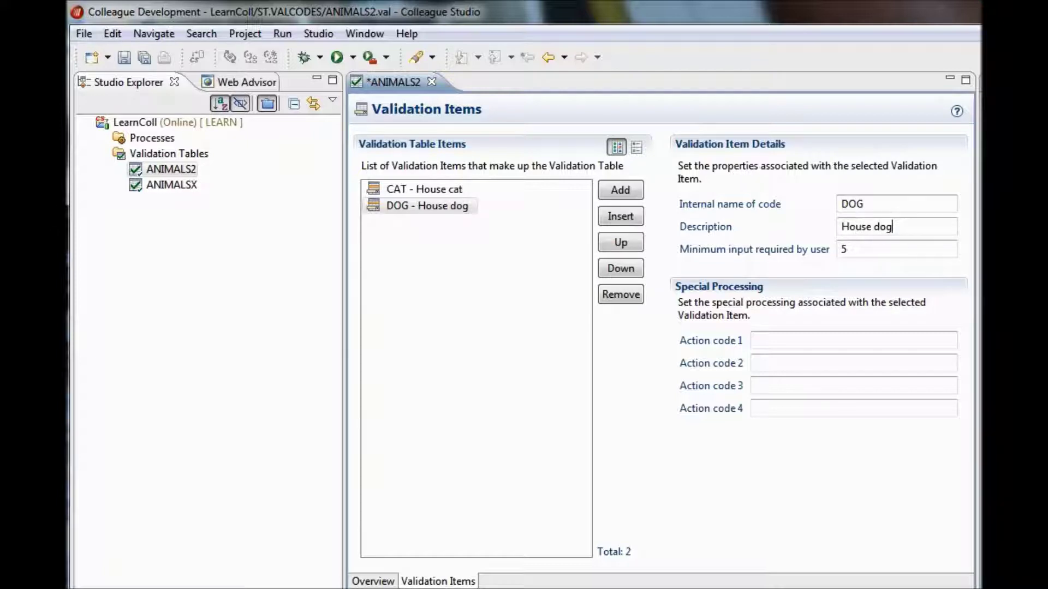
pyautogui.doubleClick(865, 250)
pyautogui.press('BackSpace')
# - Add a third validation item with internal code TIGER, description "Bengal tiger" and minimum input T, and save the table
pyautogui.click(611, 191)
pyautogui.click(859, 204)
pyautogui.press('BackSpace')
pyautogui.write('TIGER')
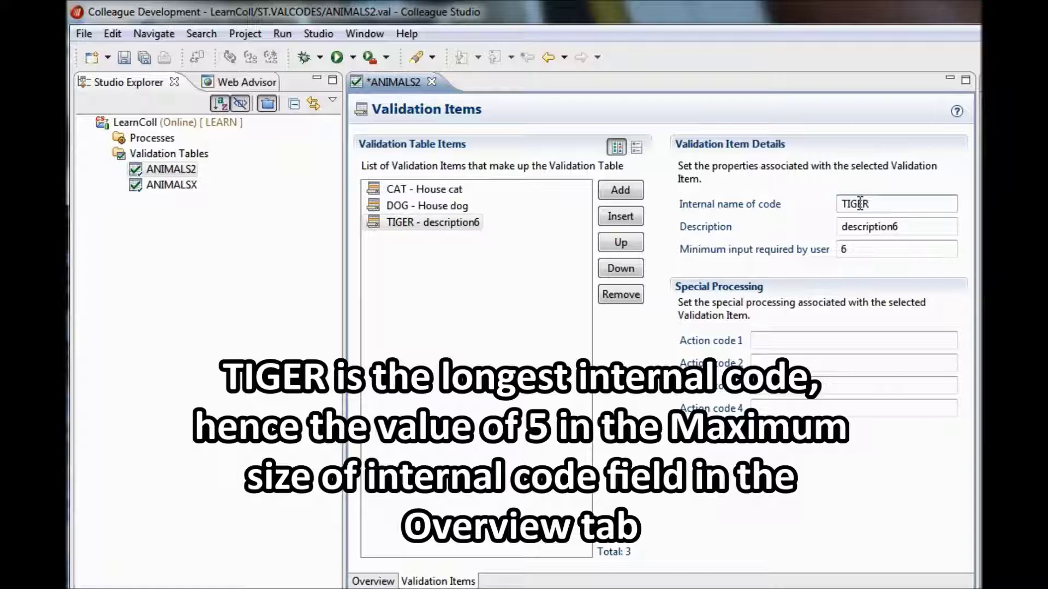
pyautogui.doubleClick(904, 228)
pyautogui.write('Bengal tiger')
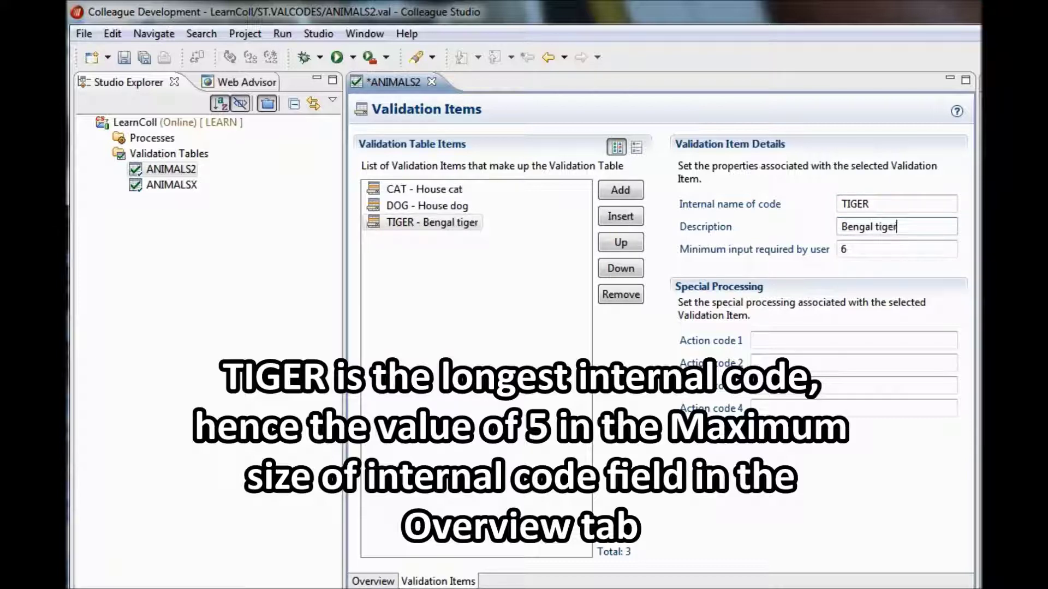
pyautogui.click(868, 252)
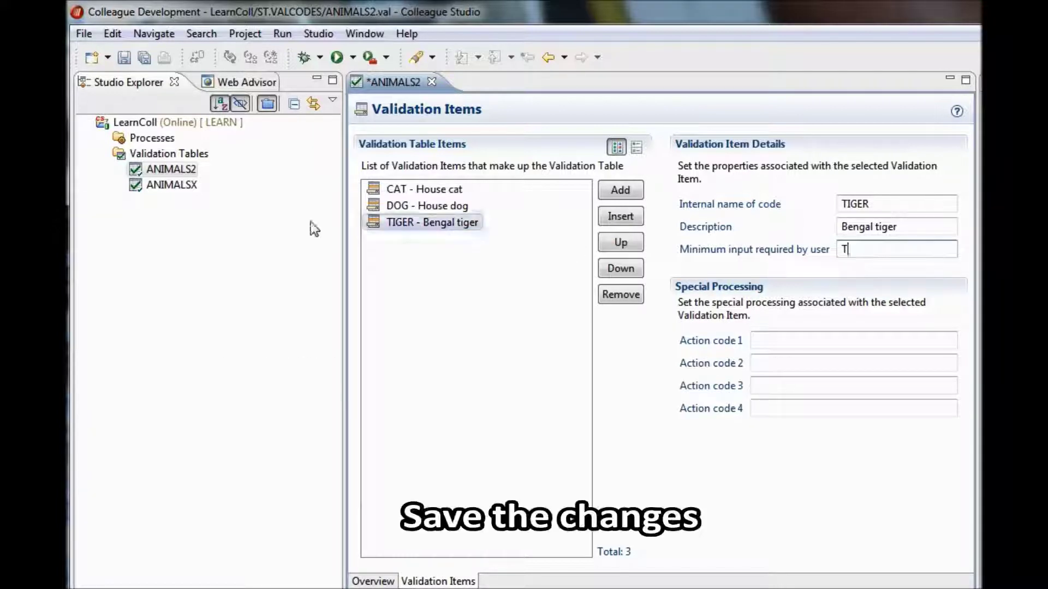
pyautogui.click(124, 58)
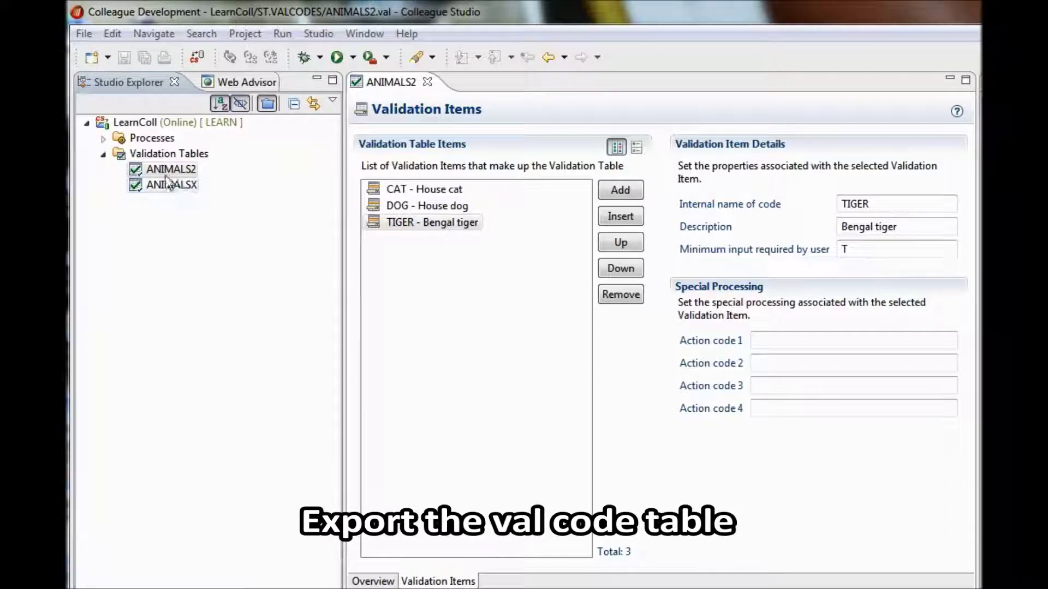
# - Export the ANIMALS2 validation table to Colleague
pyautogui.rightClick(157, 170)
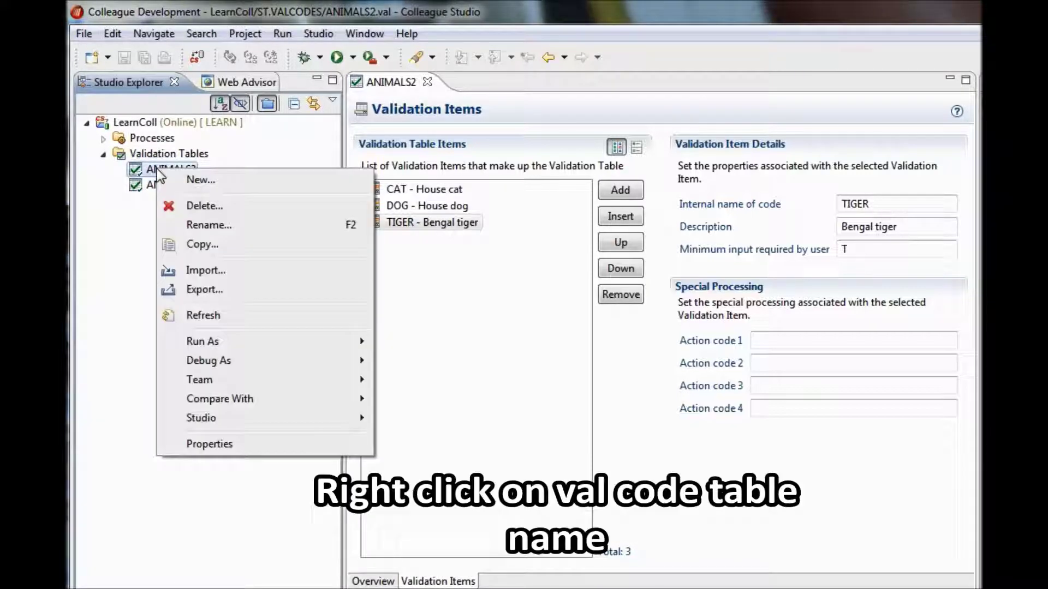
pyautogui.click(210, 289)
pyautogui.moveTo(770, 141); pyautogui.dragTo(464, 153)
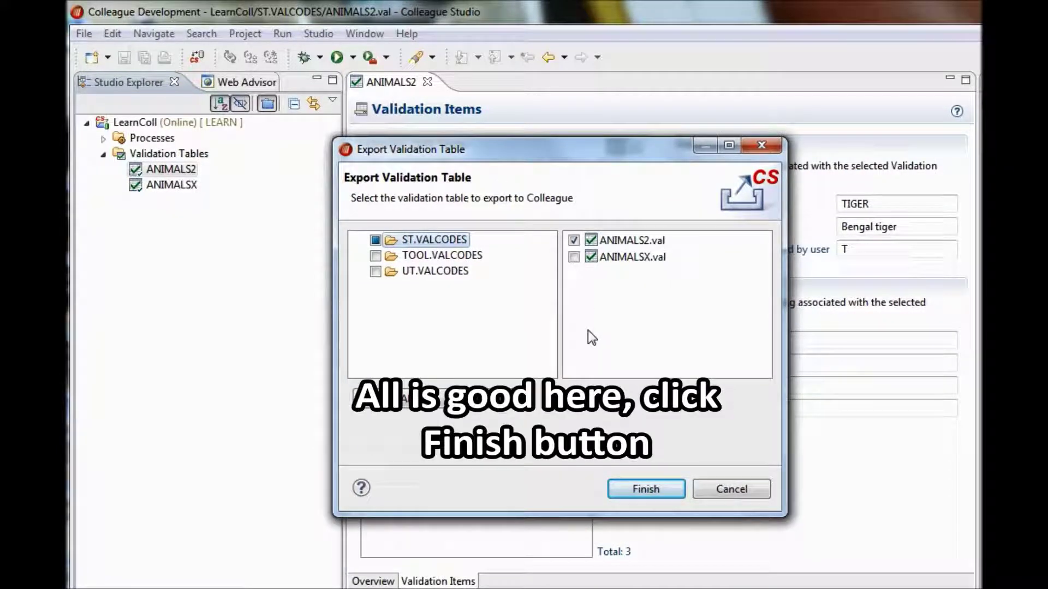
pyautogui.click(640, 490)
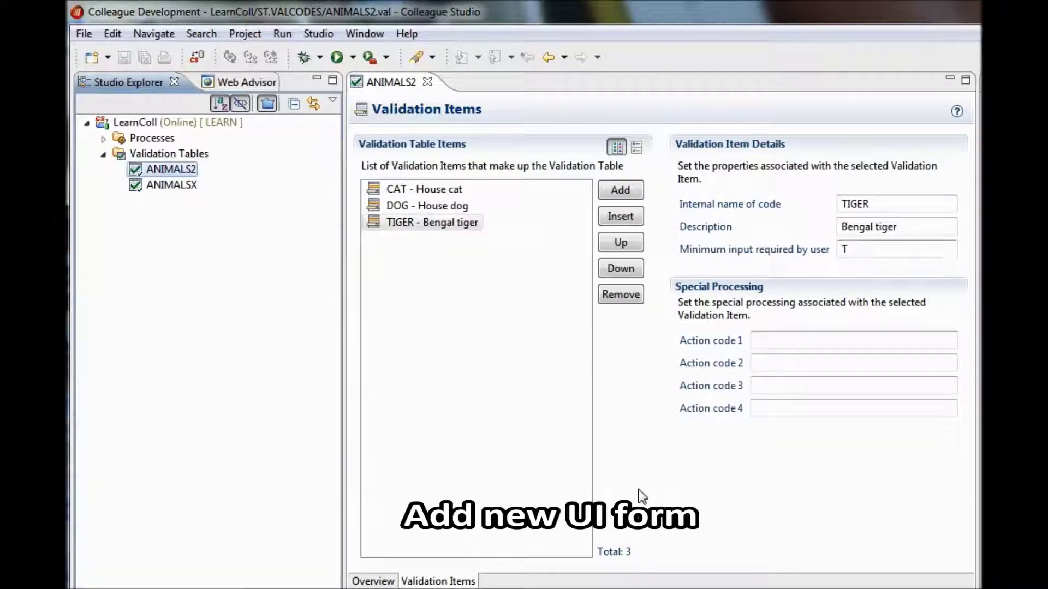
# - Create a CORE UI form process named XSGDY2 with description "Val code tables" and default menu mnemonic XSGVD2
pyautogui.rightClick(148, 142)
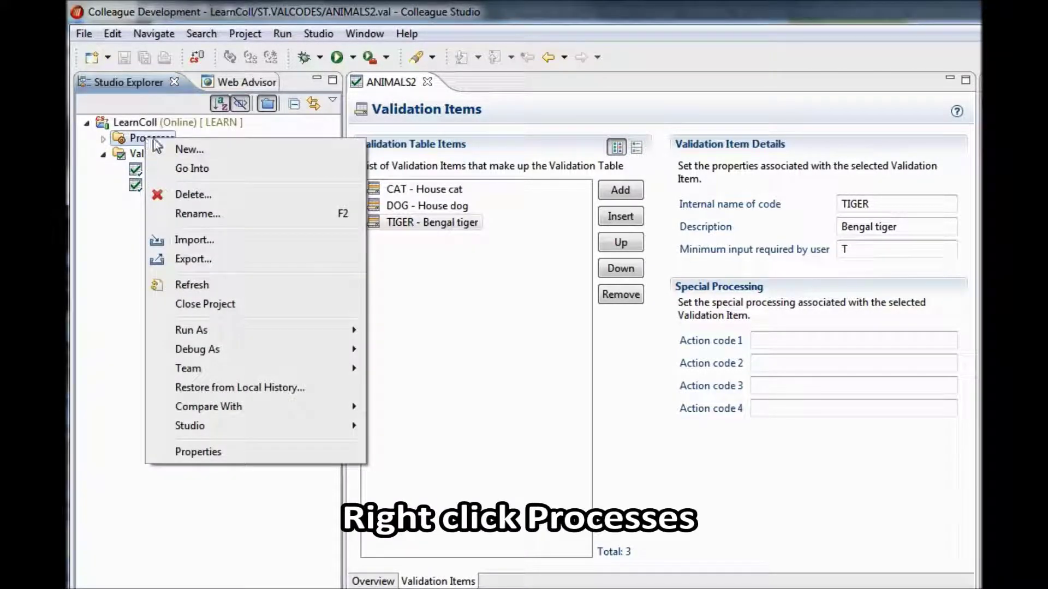
pyautogui.click(182, 148)
pyautogui.moveTo(786, 144); pyautogui.dragTo(412, 151)
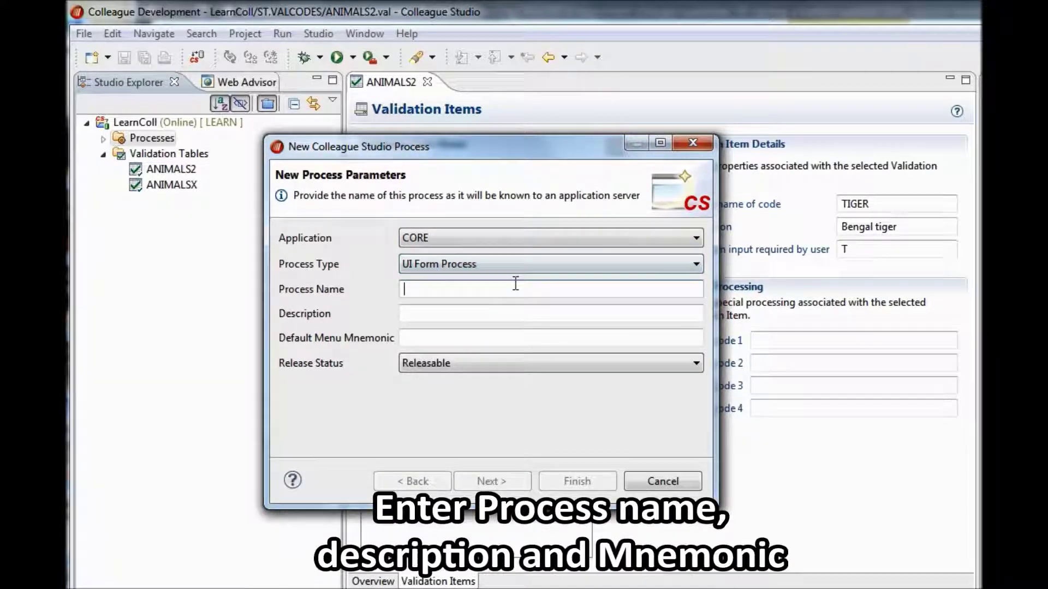
pyautogui.write('XS')
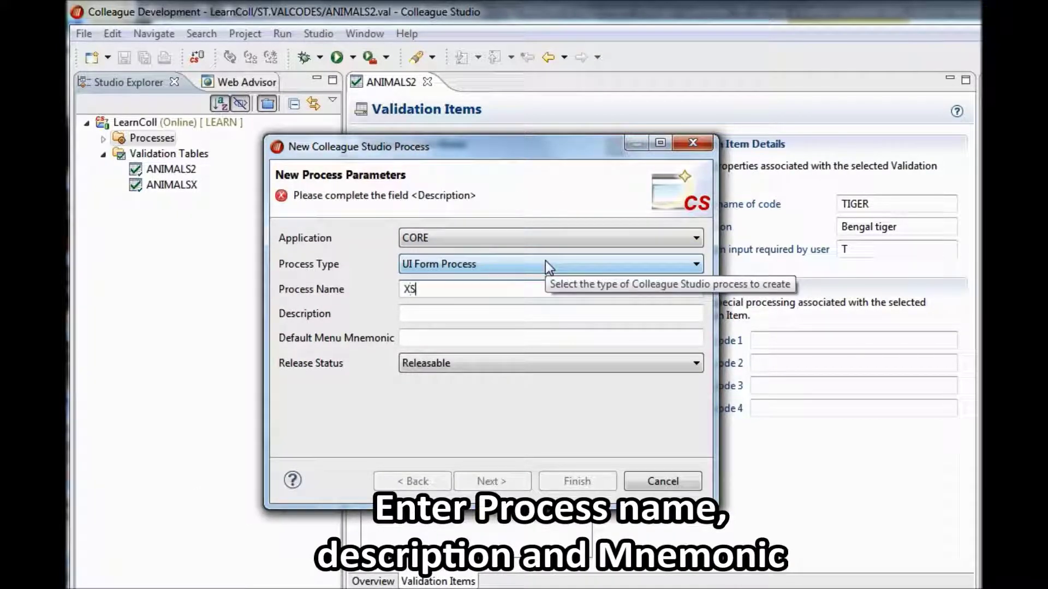
pyautogui.write('GDY2')
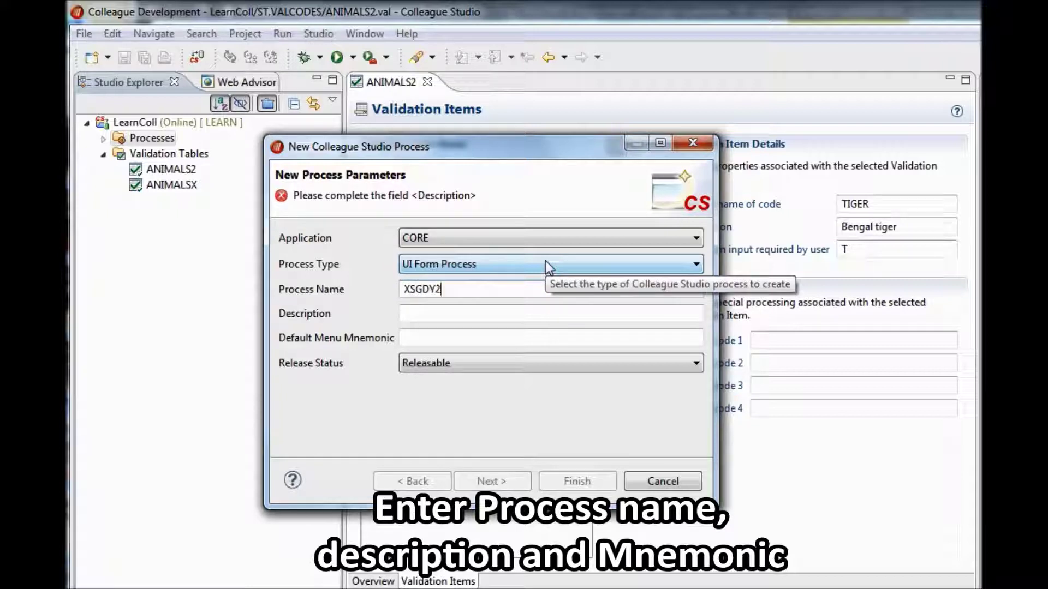
pyautogui.press('Tab')
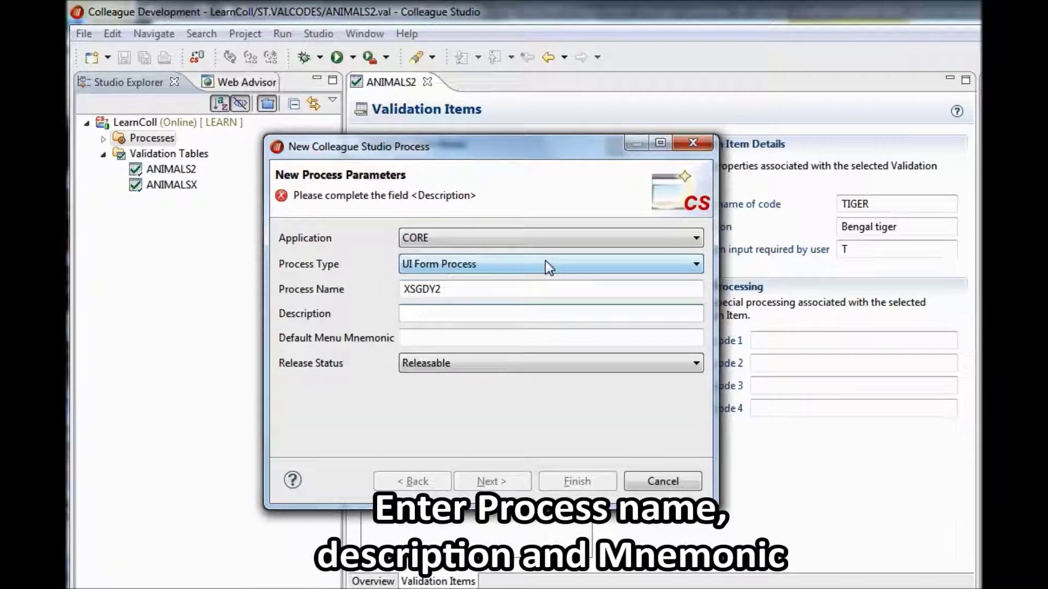
pyautogui.write('Val ')
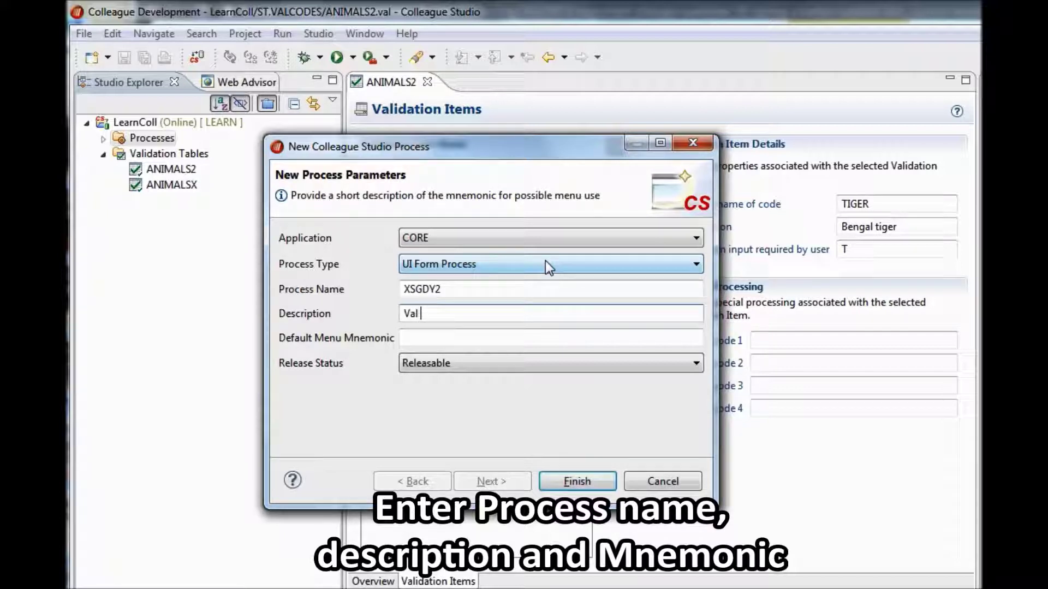
pyautogui.write('code tables')
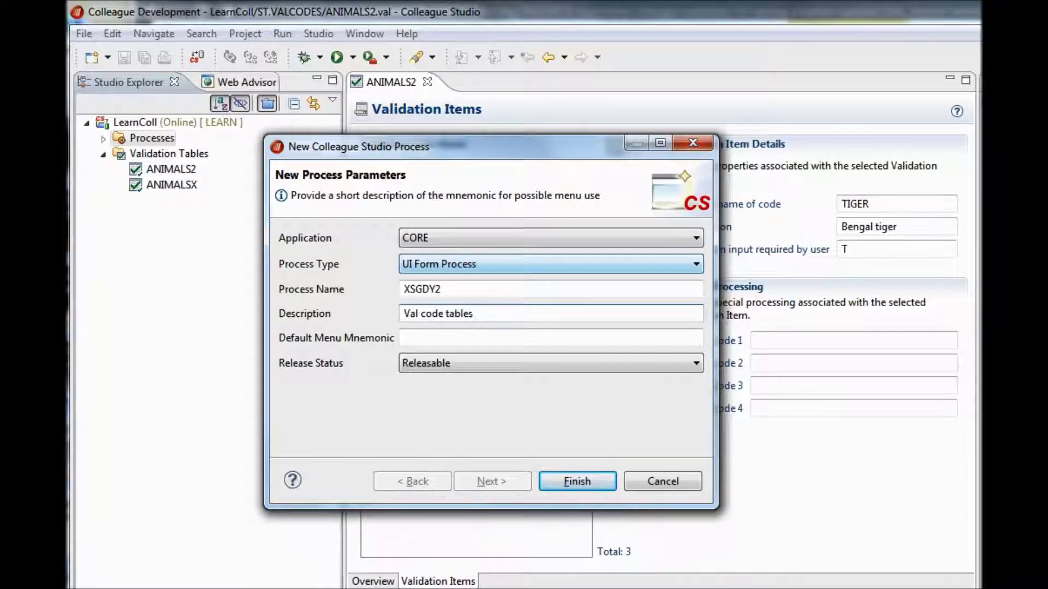
pyautogui.press('Tab')
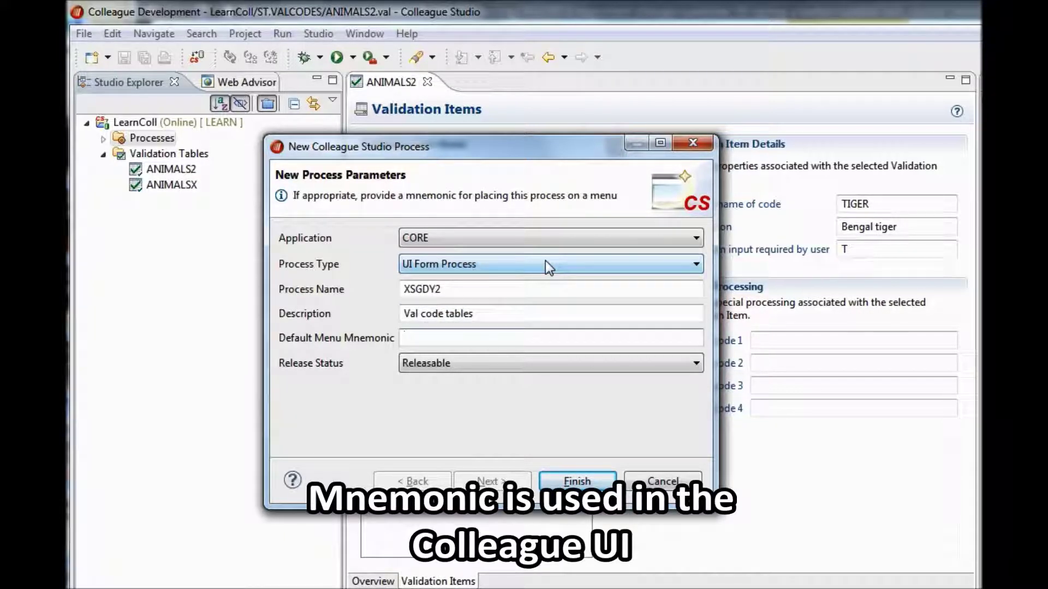
pyautogui.write('XSG')
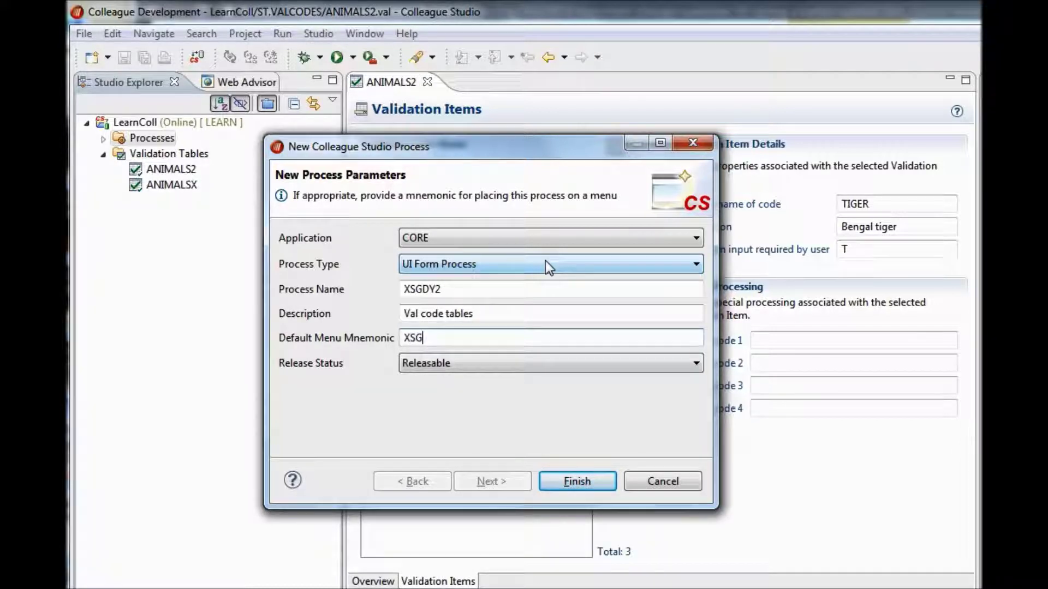
pyautogui.write('VD2')
pyautogui.click(570, 481)
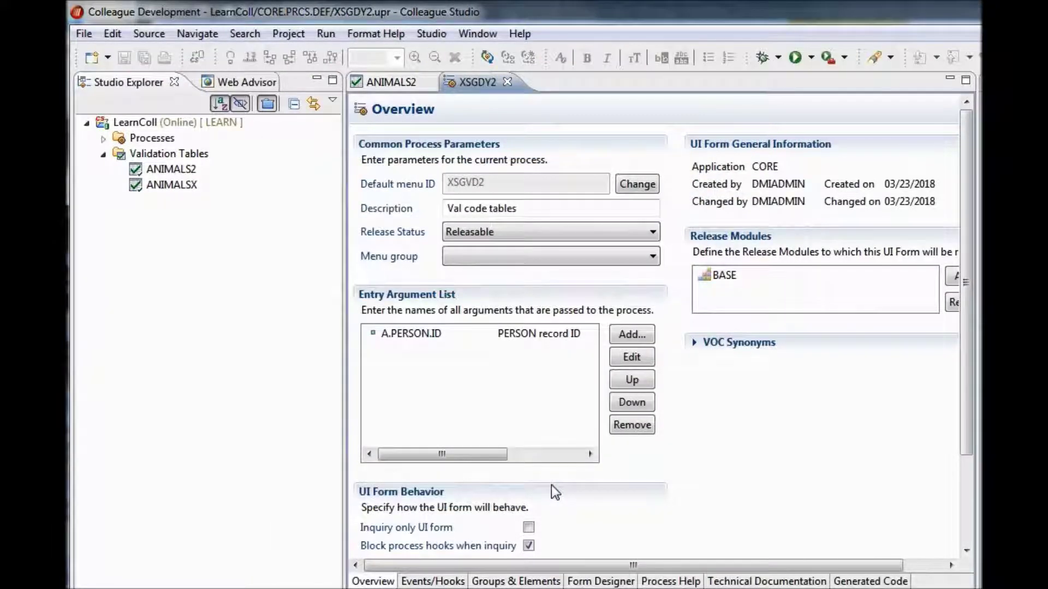
# - Locate XSGDY2 among LearnColl's processes and export and check it out as a new resource
pyautogui.click(103, 139)
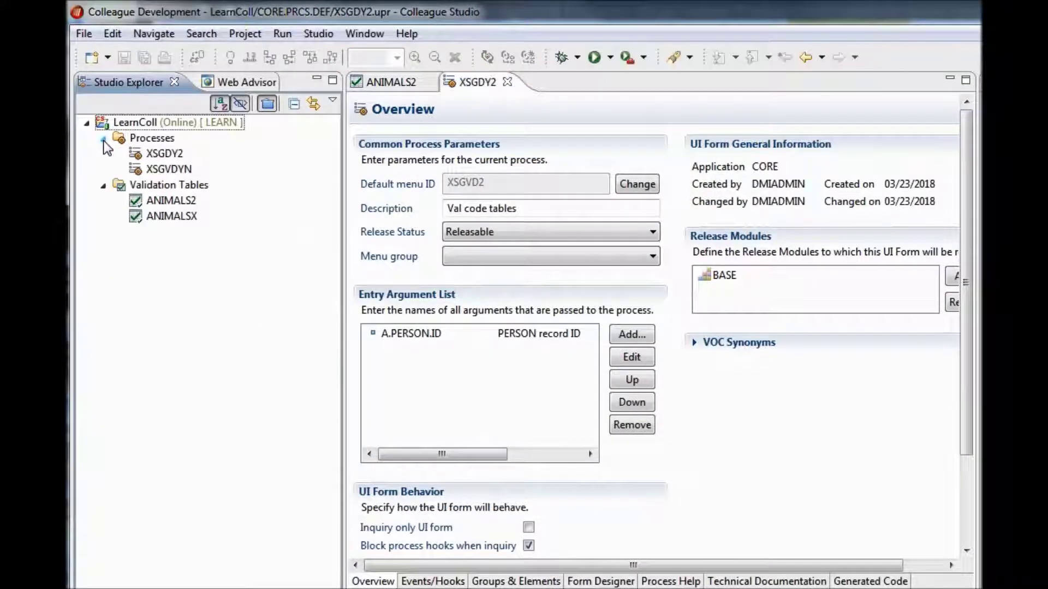
pyautogui.rightClick(156, 157)
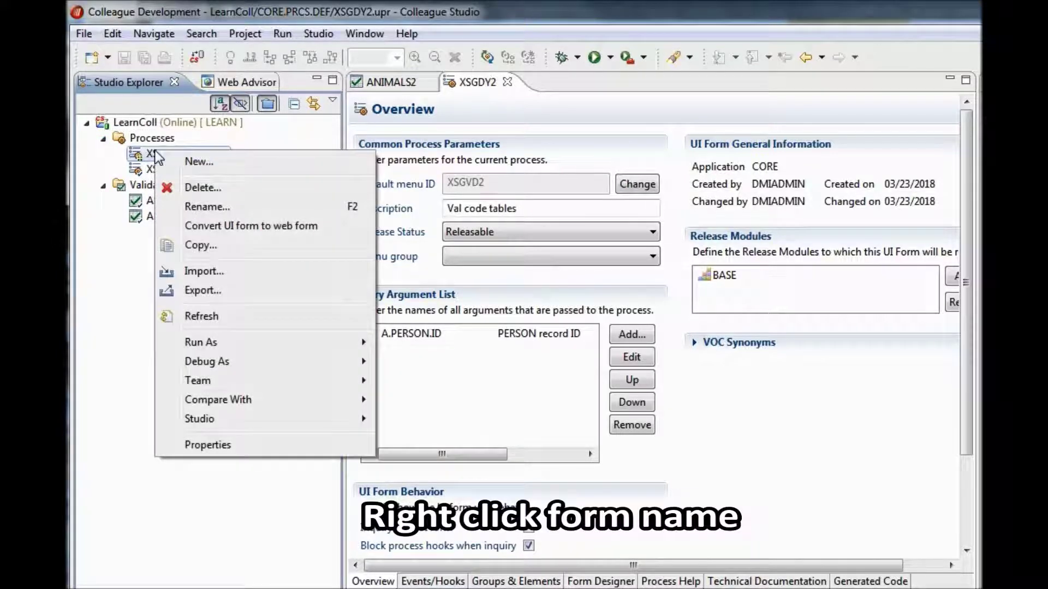
pyautogui.click(199, 382)
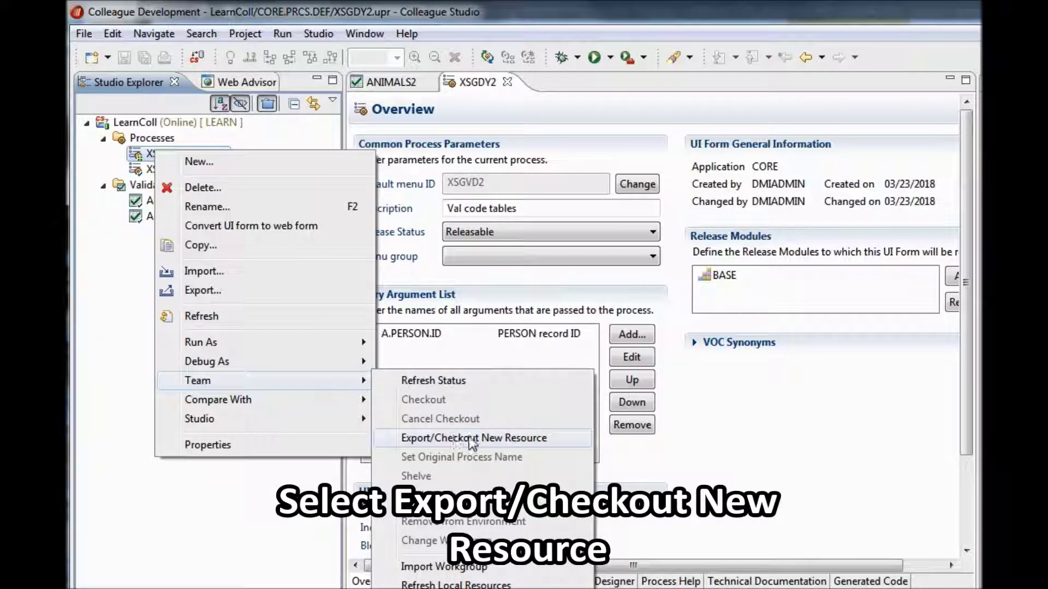
pyautogui.click(551, 440)
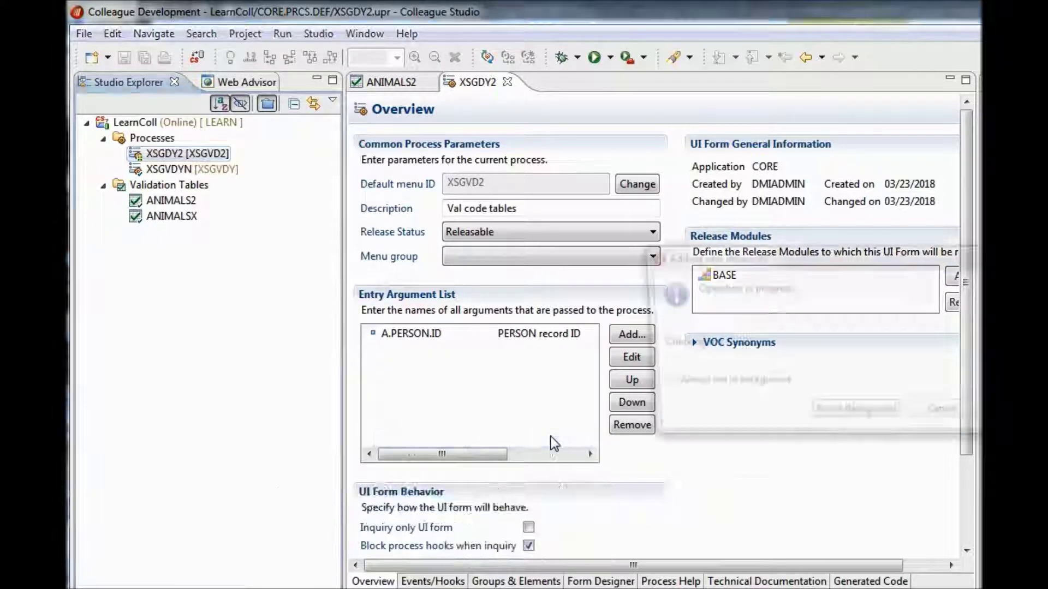
pyautogui.moveTo(842, 255); pyautogui.dragTo(635, 245)
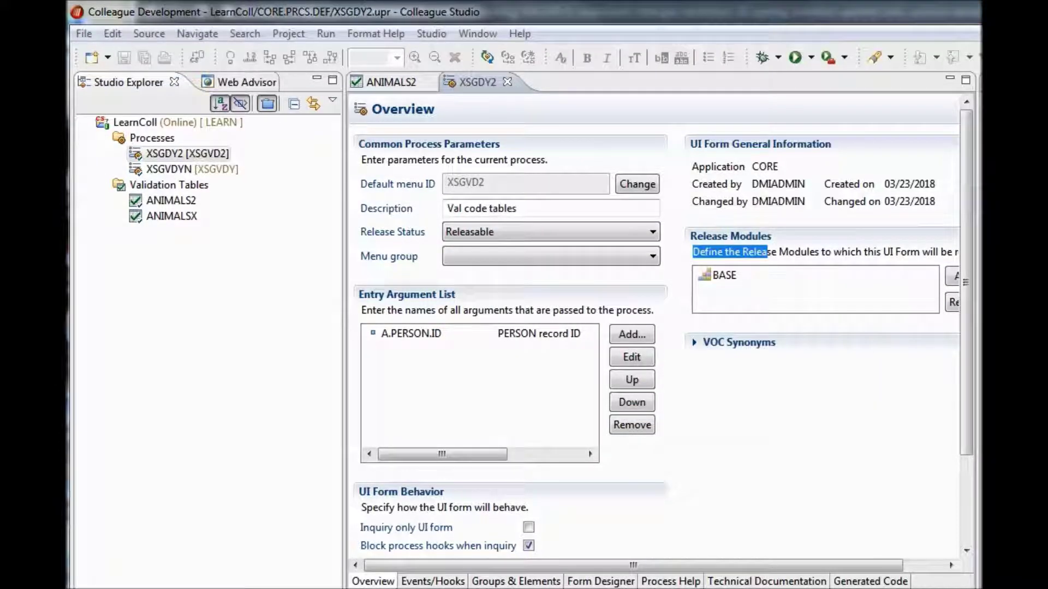
# - Remove the A.PERSON.ID entry argument from the XSGDY2 form and confirm the deletion
pyautogui.click(406, 333)
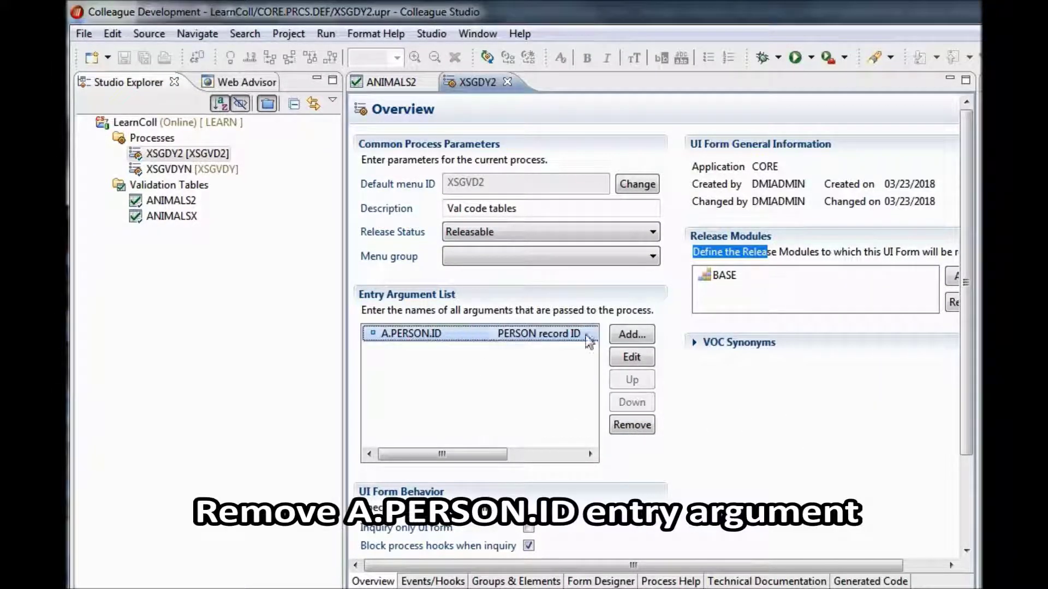
pyautogui.click(632, 426)
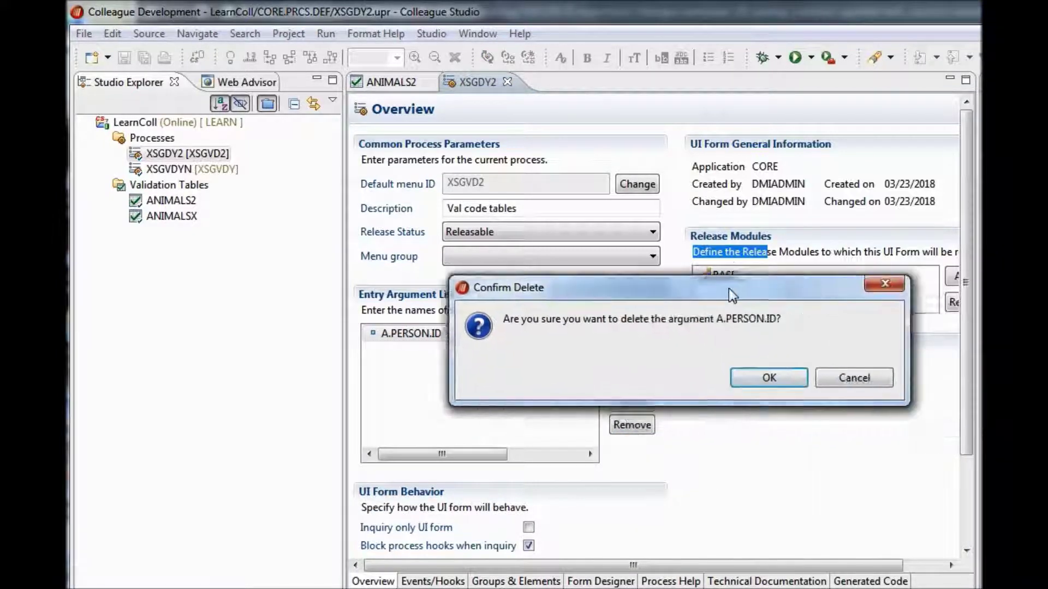
pyautogui.click(744, 378)
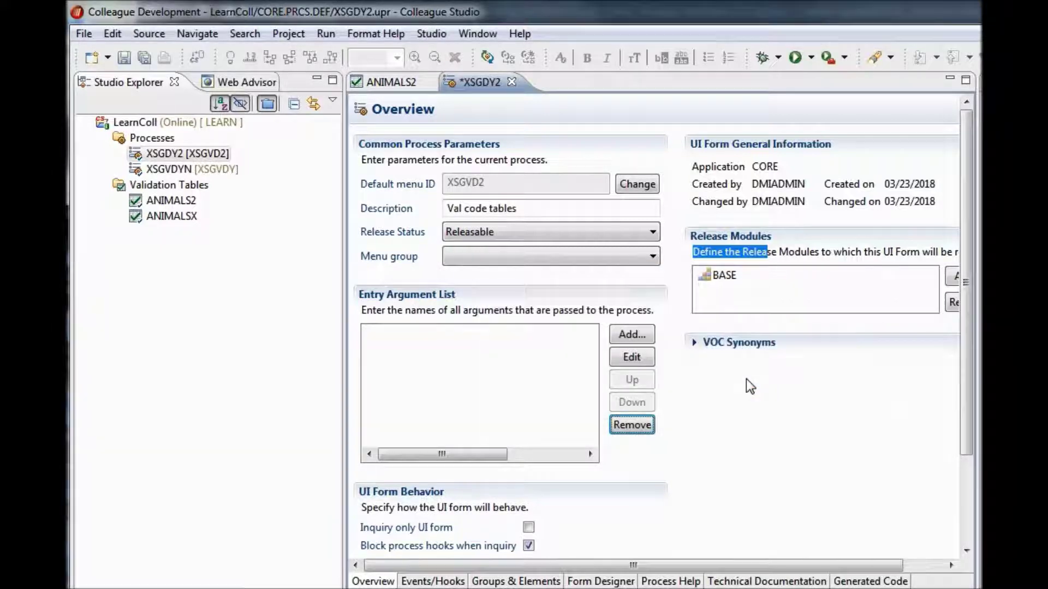
# - Delete the TODAY and NOW items from the header of the XSGDY2 form layout
pyautogui.click(626, 582)
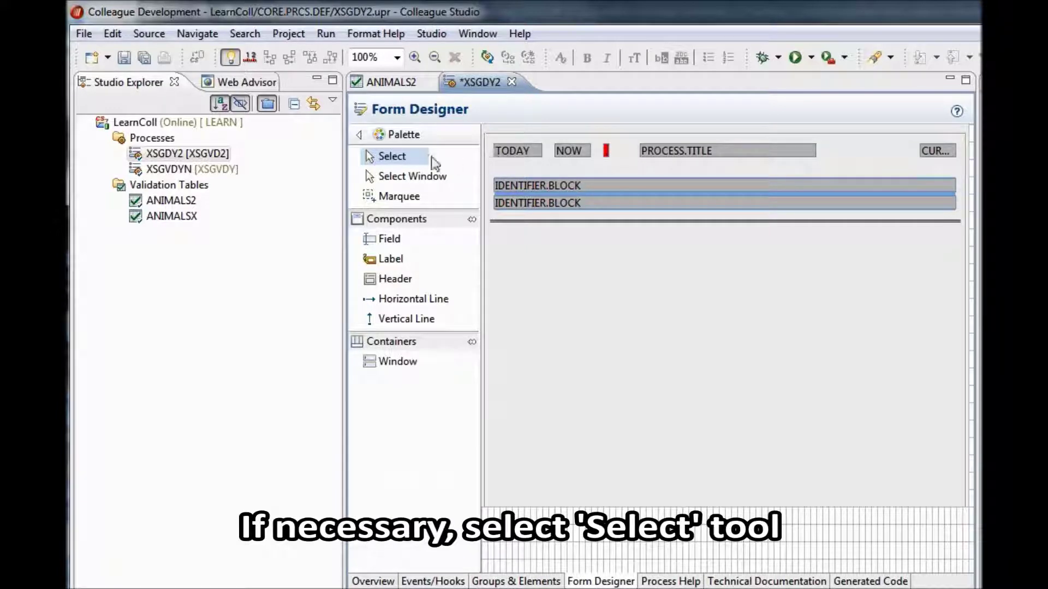
pyautogui.click(515, 149)
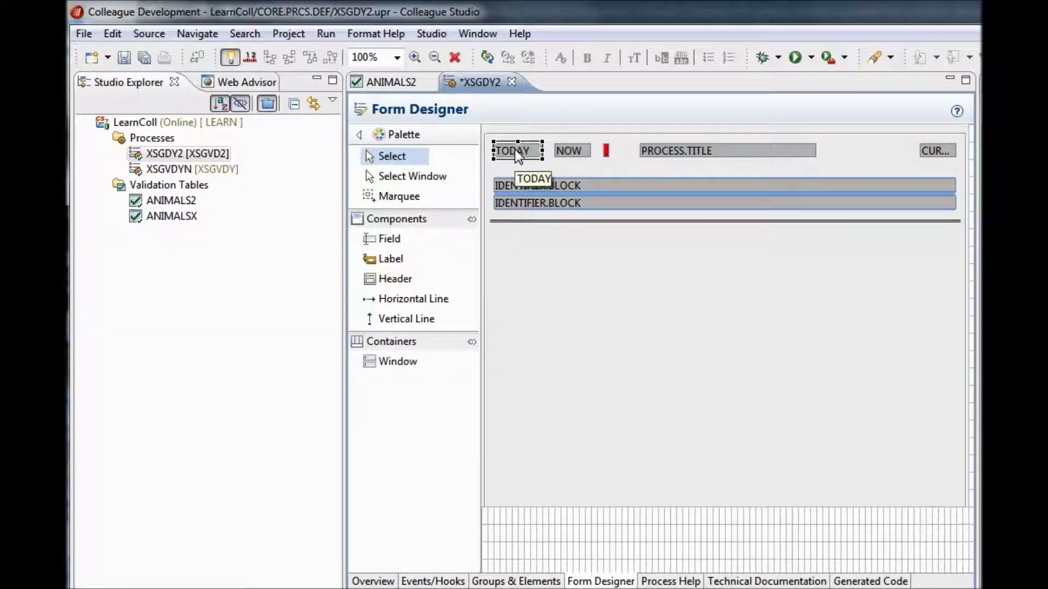
pyautogui.rightClick(516, 149)
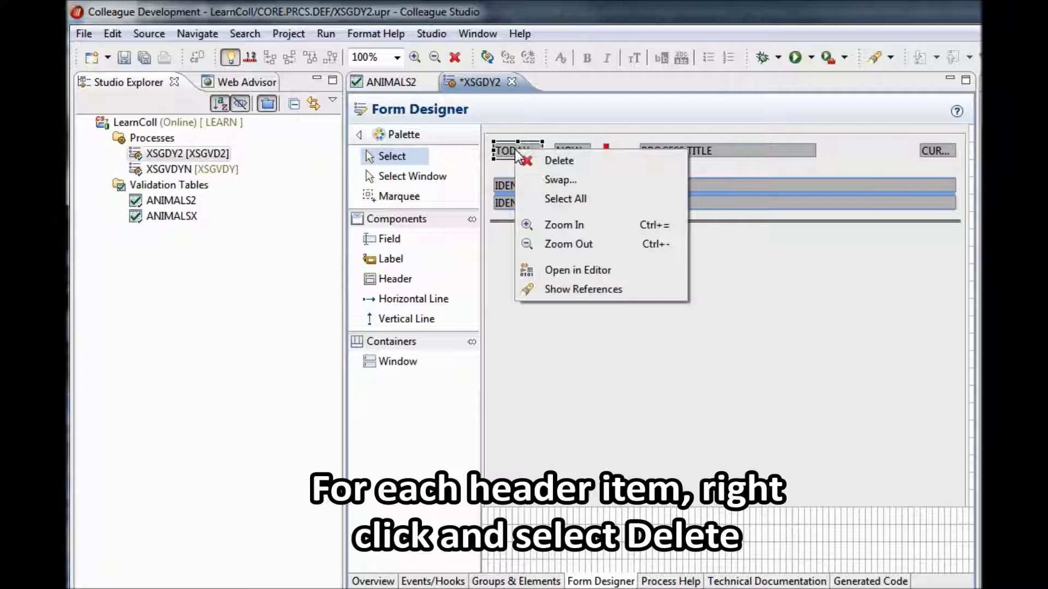
pyautogui.click(571, 161)
pyautogui.rightClick(572, 149)
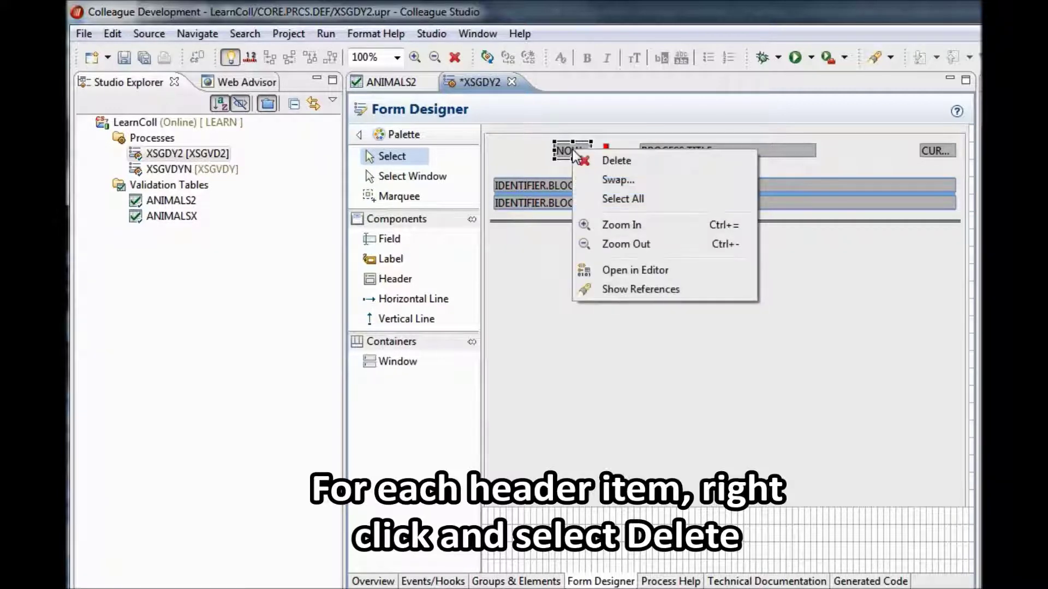
pyautogui.click(619, 159)
# - Delete the small red item, PROCESS.TITLE and the CUR... item from the form header
pyautogui.click(604, 152)
pyautogui.rightClick(605, 151)
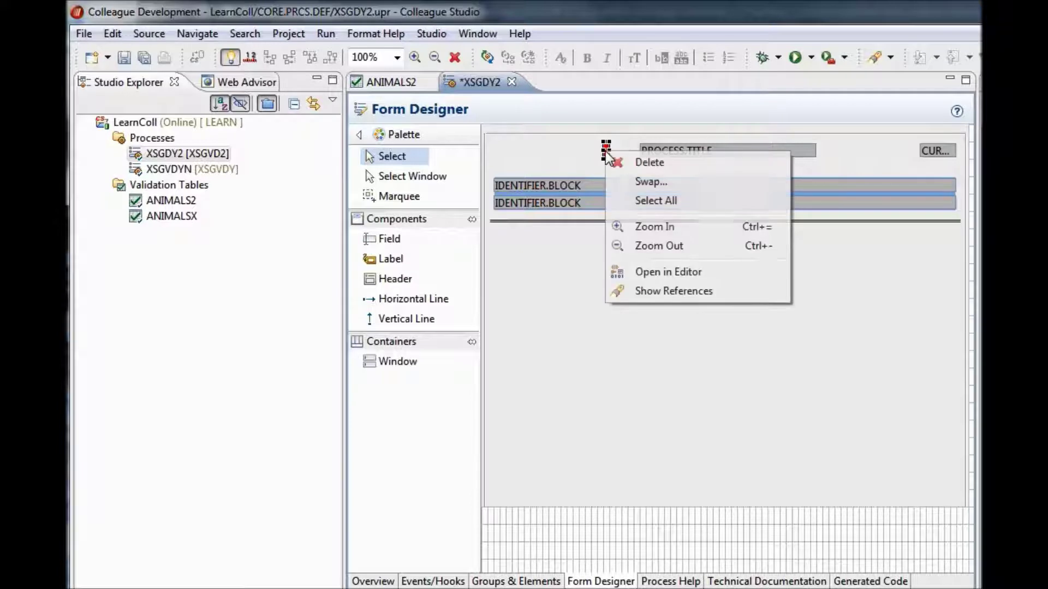
pyautogui.click(655, 163)
pyautogui.rightClick(672, 154)
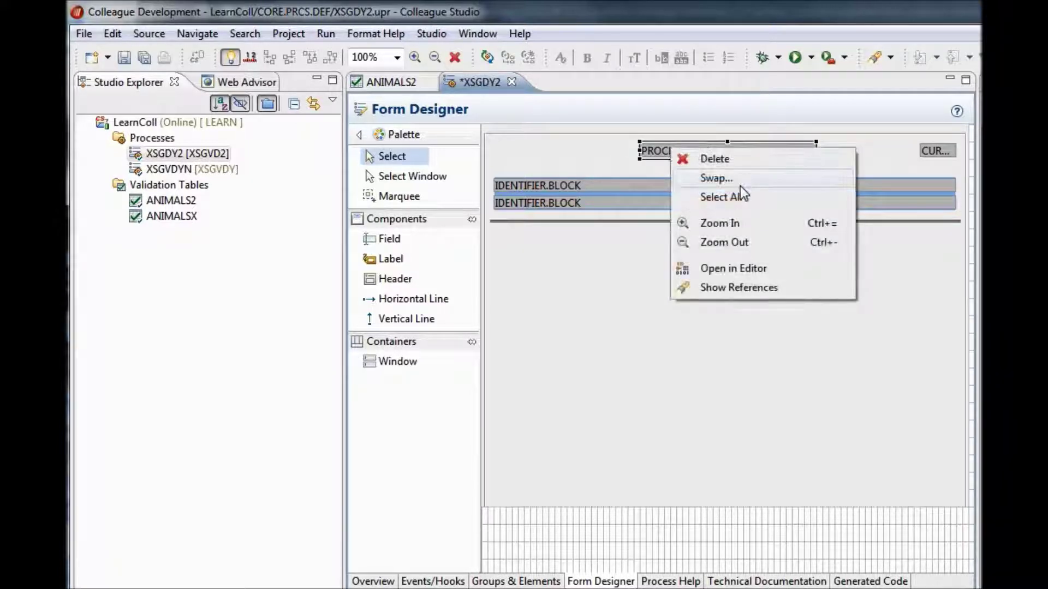
pyautogui.click(737, 160)
pyautogui.click(923, 152)
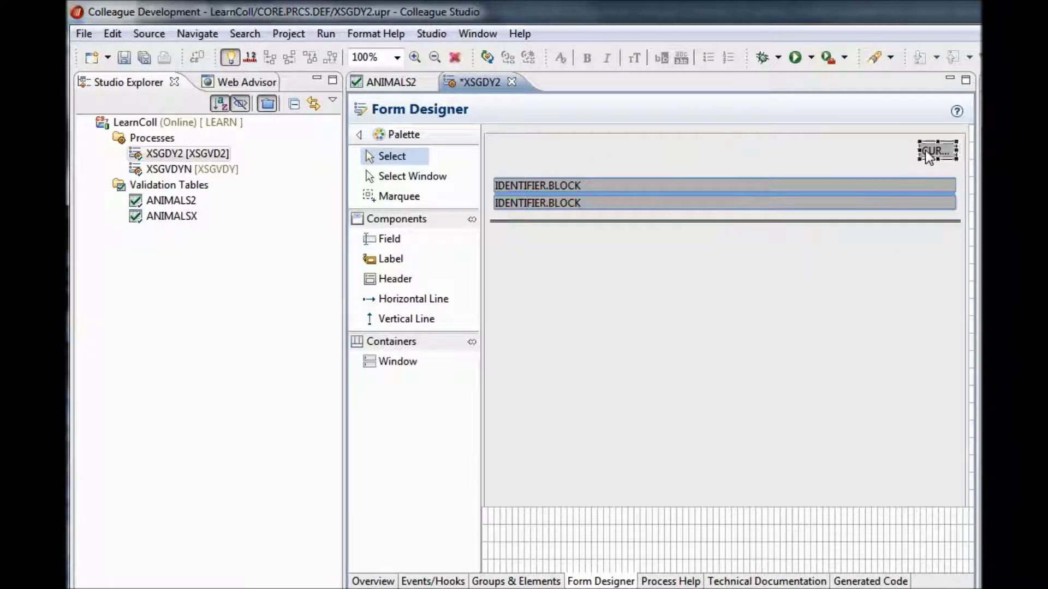
pyautogui.rightClick(925, 152)
pyautogui.click(975, 163)
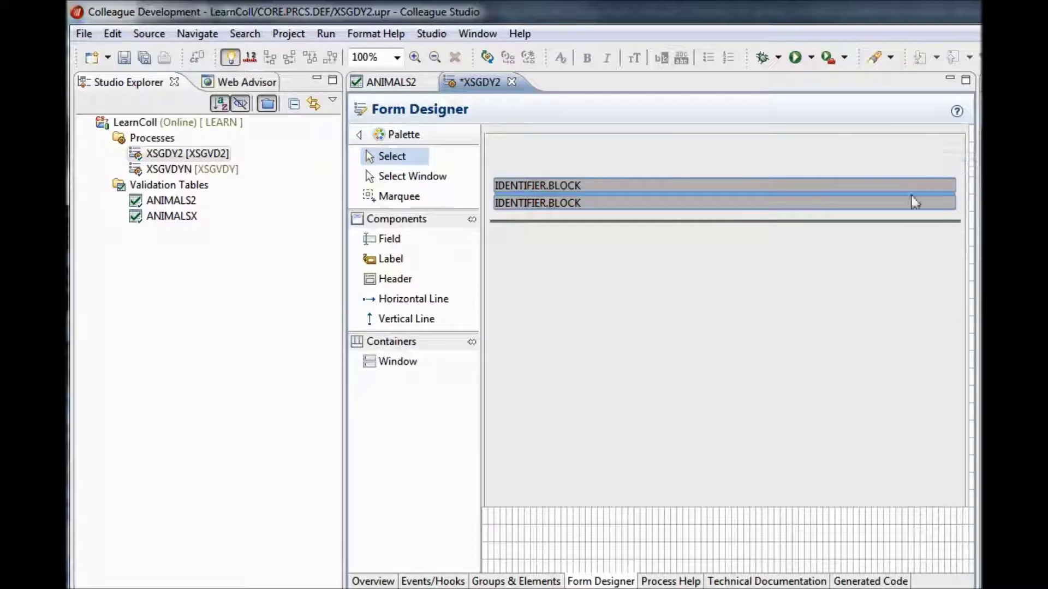
# - Delete the whole window containing the two IDENTIFIER.BLOCK rows from the form
pyautogui.click(706, 189)
pyautogui.rightClick(705, 189)
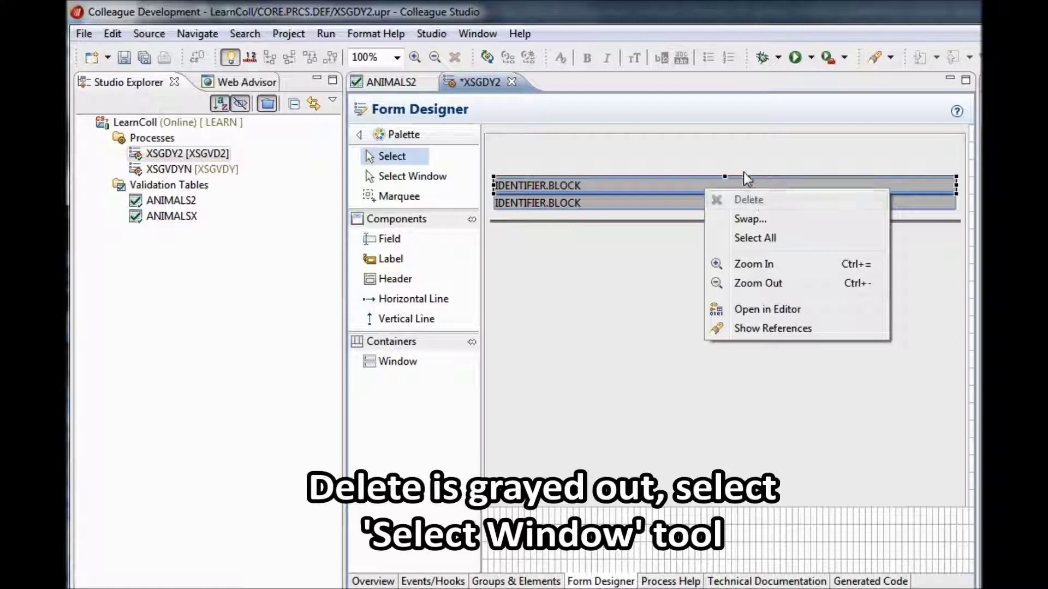
pyautogui.click(395, 179)
pyautogui.click(582, 185)
pyautogui.rightClick(582, 185)
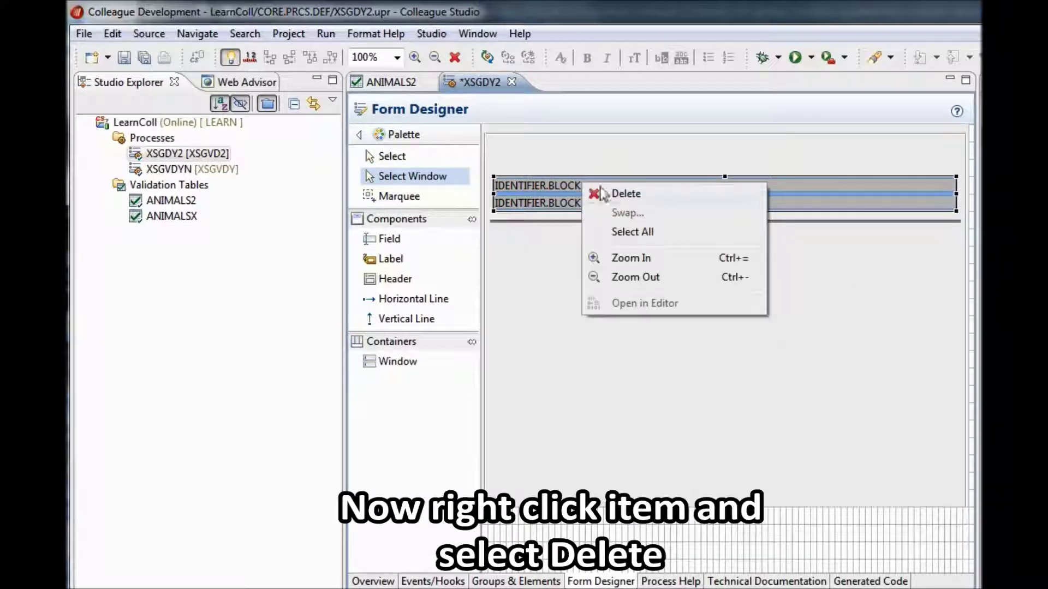
pyautogui.click(620, 192)
# - Delete the remaining horizontal line from the form layout
pyautogui.click(398, 158)
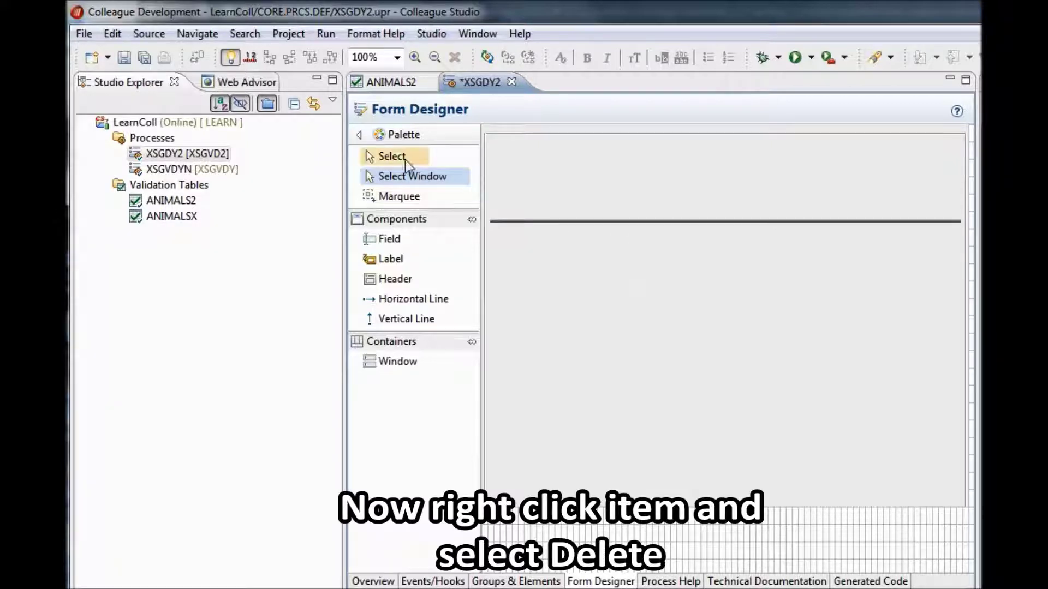
pyautogui.click(588, 221)
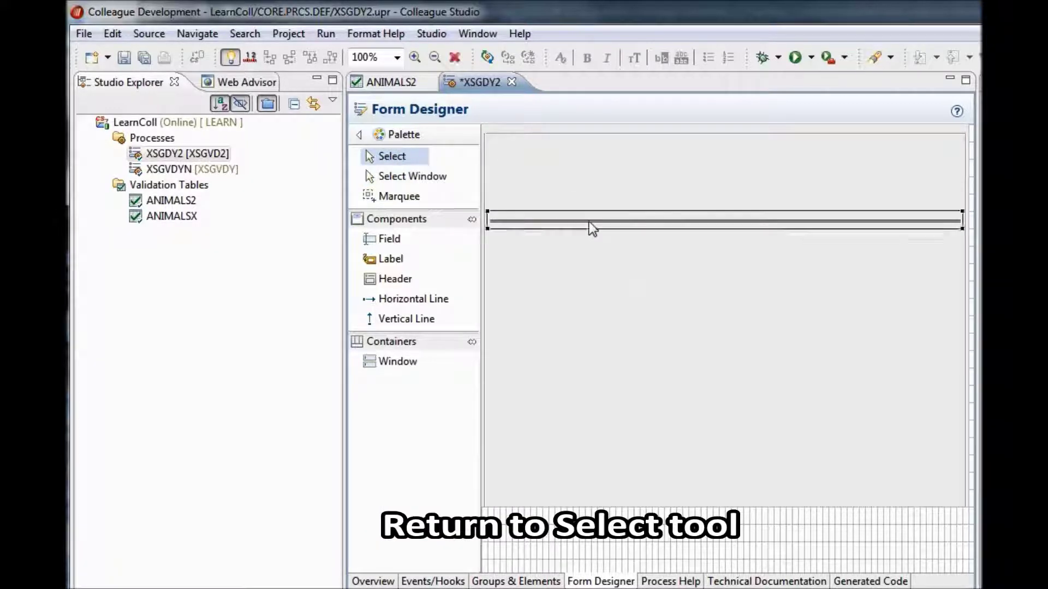
pyautogui.rightClick(588, 221)
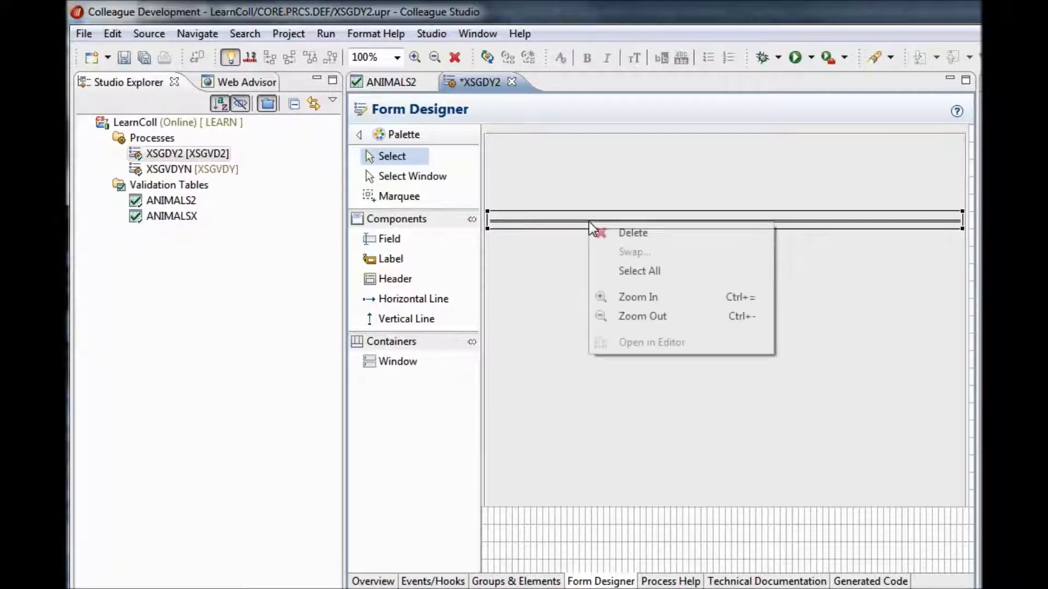
pyautogui.click(635, 235)
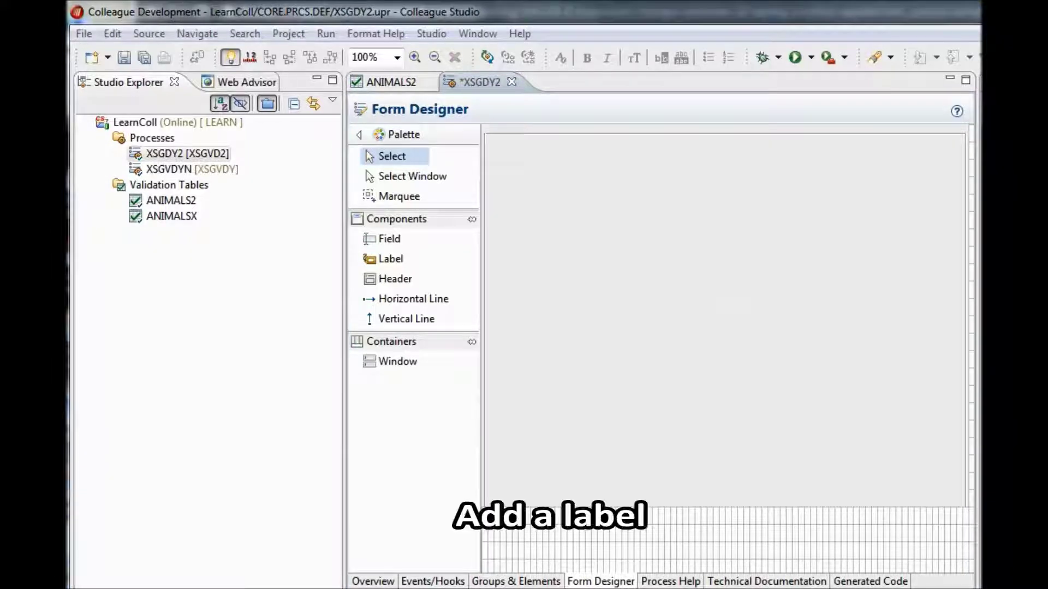
# - Add a label reading "Type" near the upper-left corner of the form canvas
pyautogui.click(387, 259)
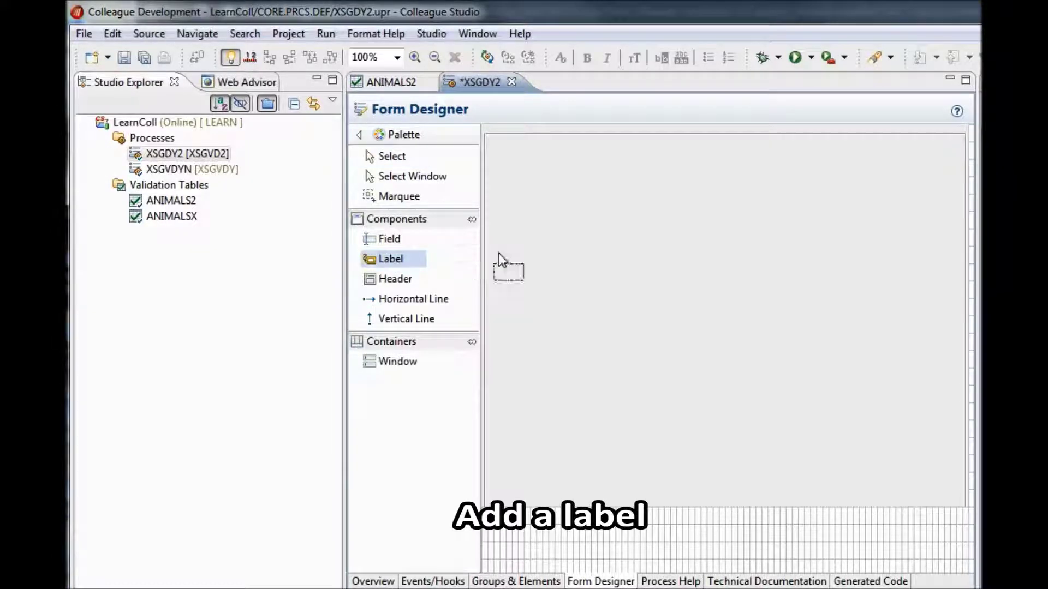
pyautogui.click(512, 166)
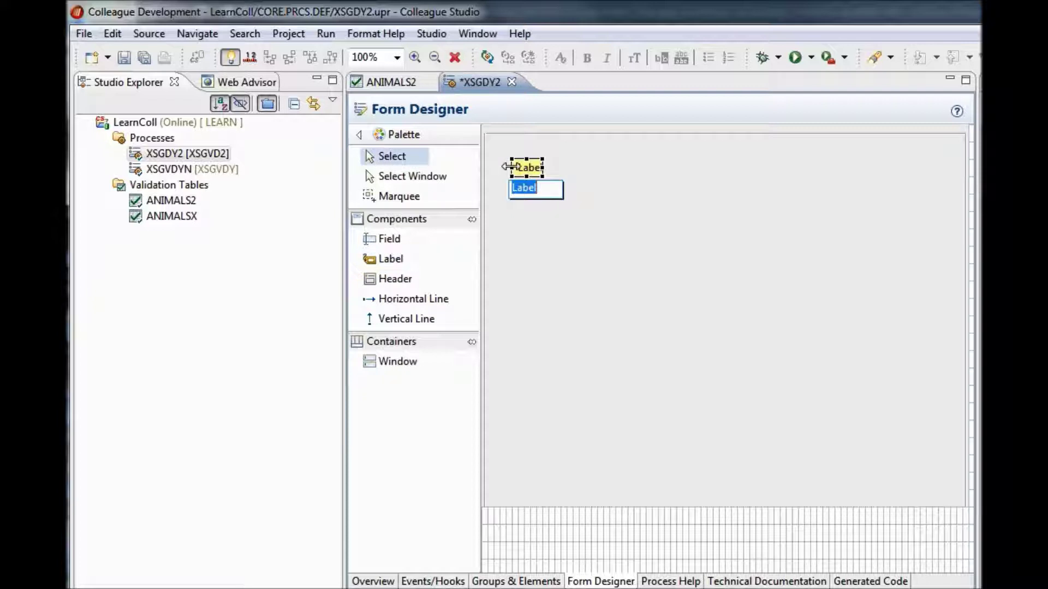
pyautogui.write('Type')
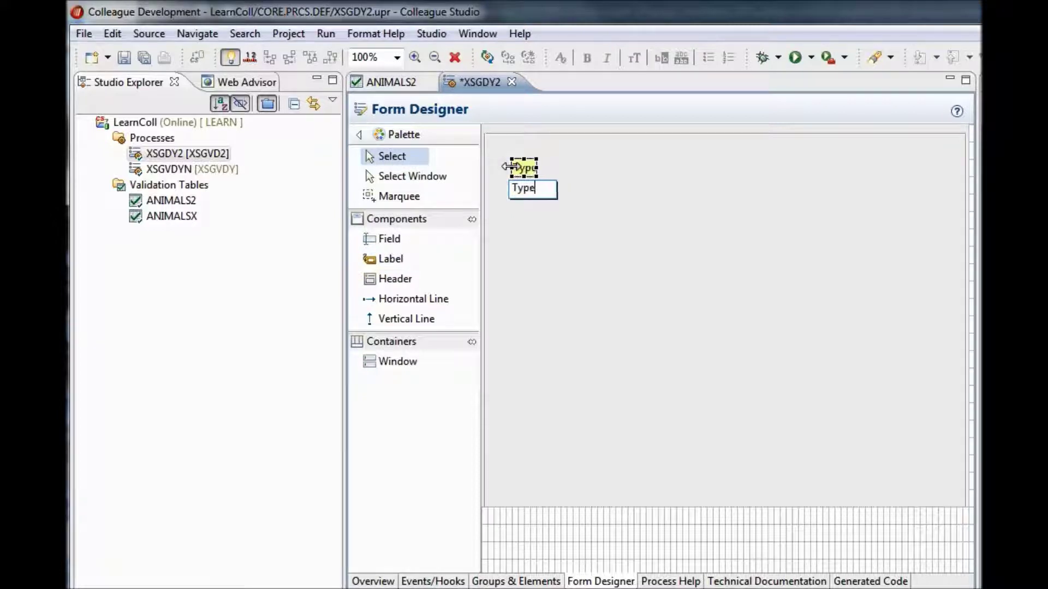
pyautogui.press('Return')
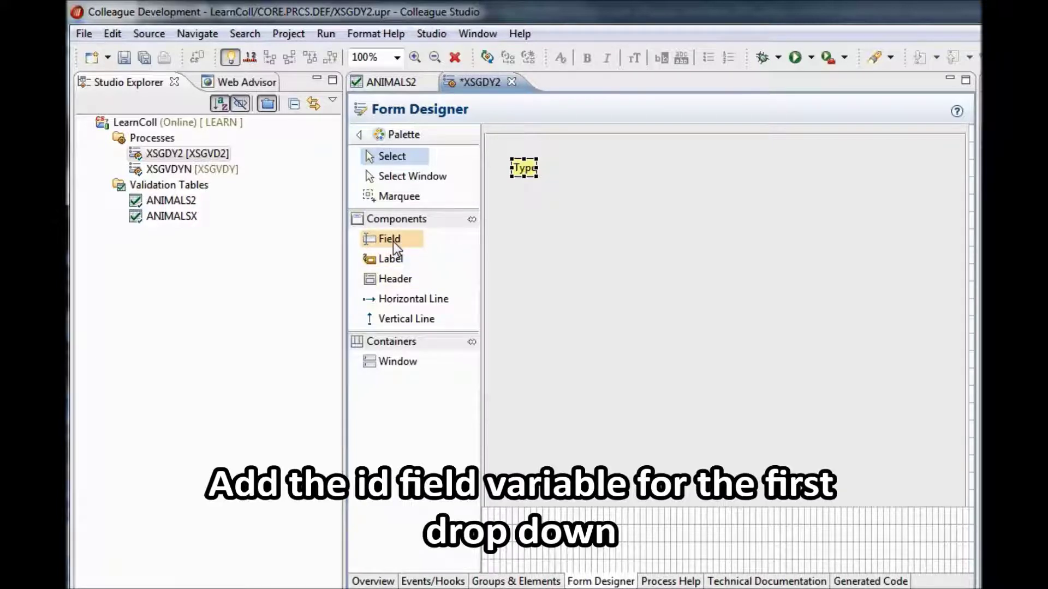
# - Add a DYNAMIC.VALCODES.ID field directly above the Type label and make it a phantom field
pyautogui.click(409, 242)
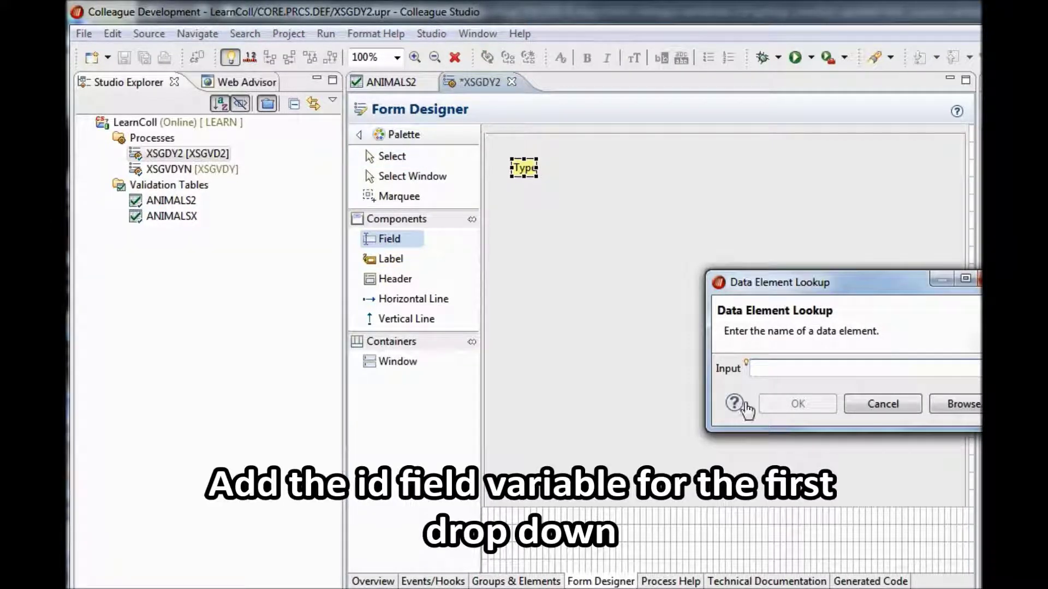
pyautogui.write('DYN')
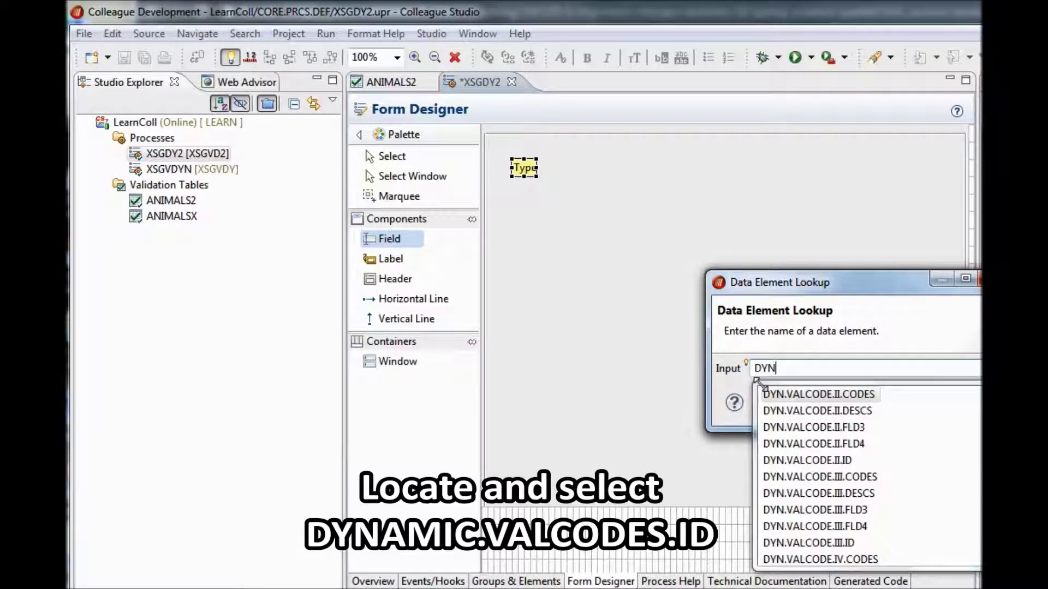
pyautogui.scroll(-3, 867, 476)
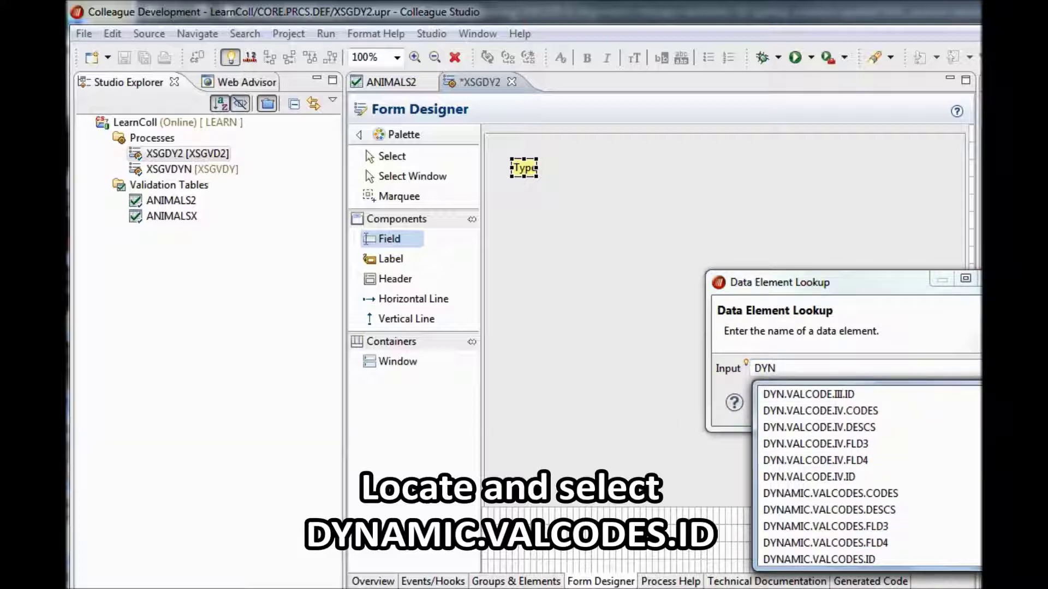
pyautogui.click(804, 561)
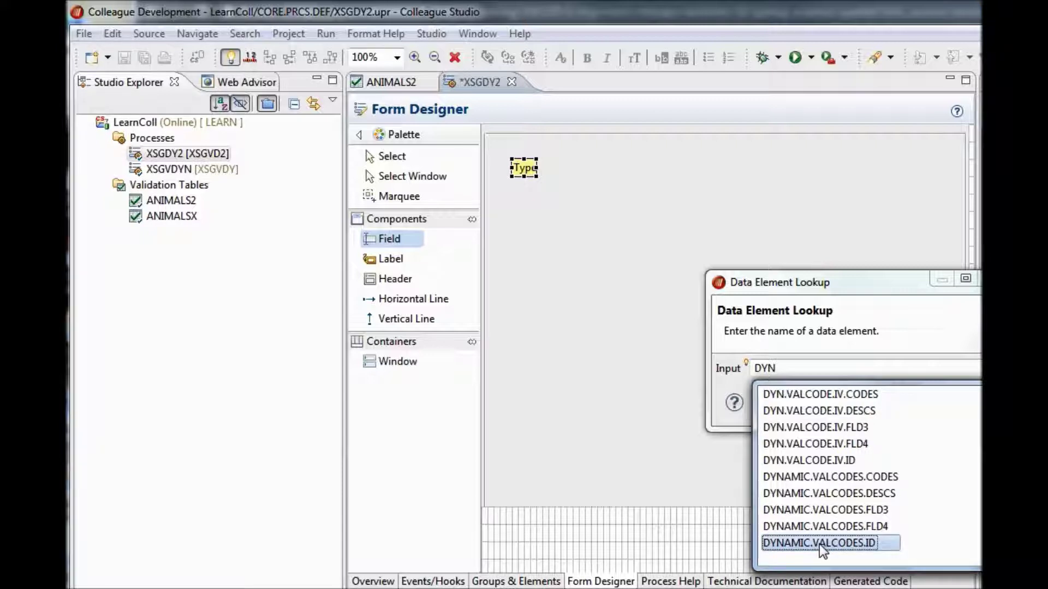
pyautogui.doubleClick(820, 545)
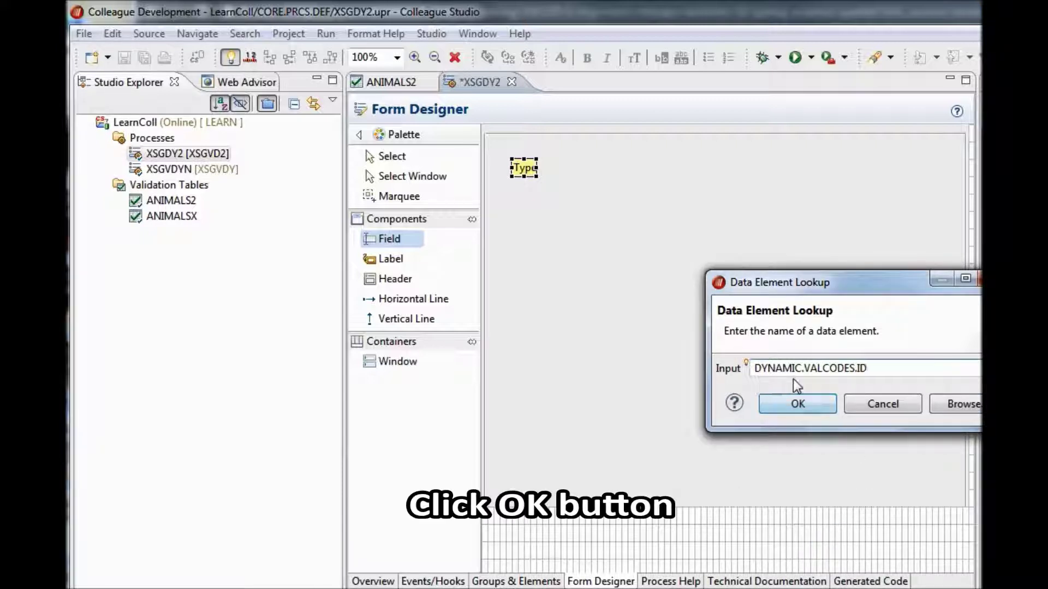
pyautogui.click(798, 404)
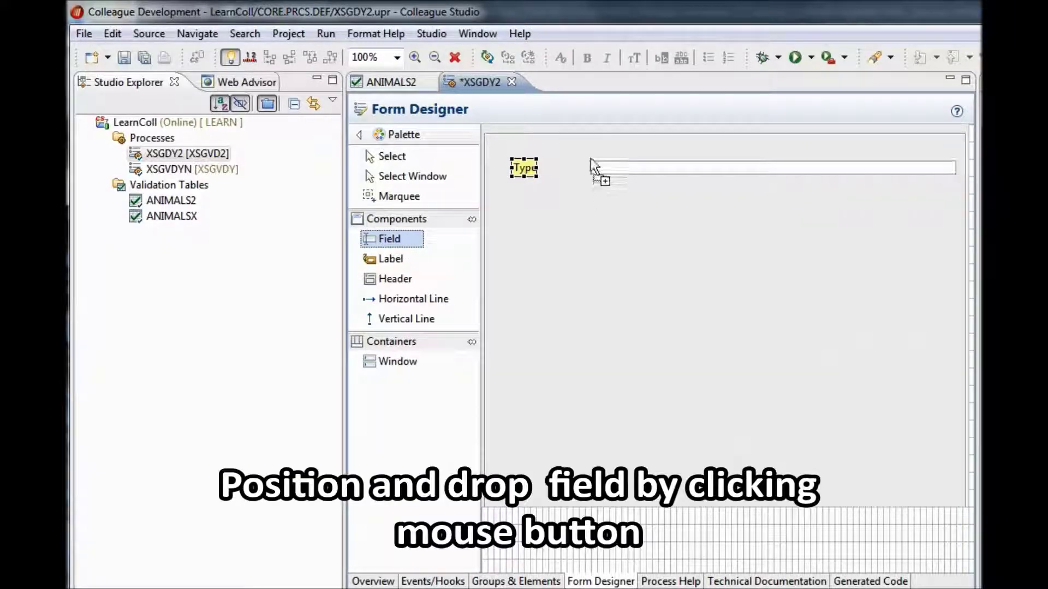
pyautogui.click(510, 134)
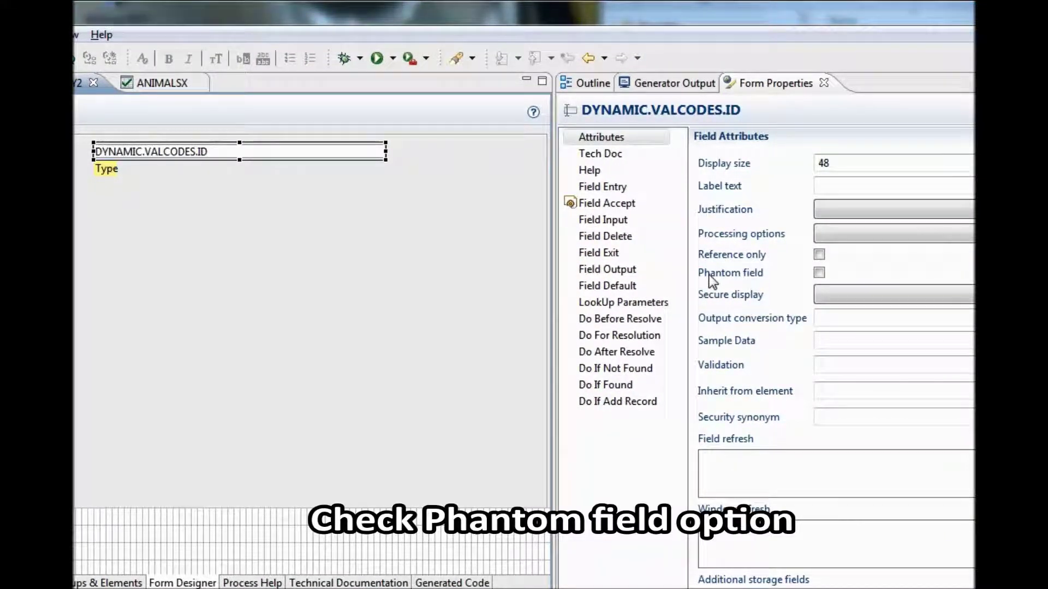
pyautogui.click(819, 273)
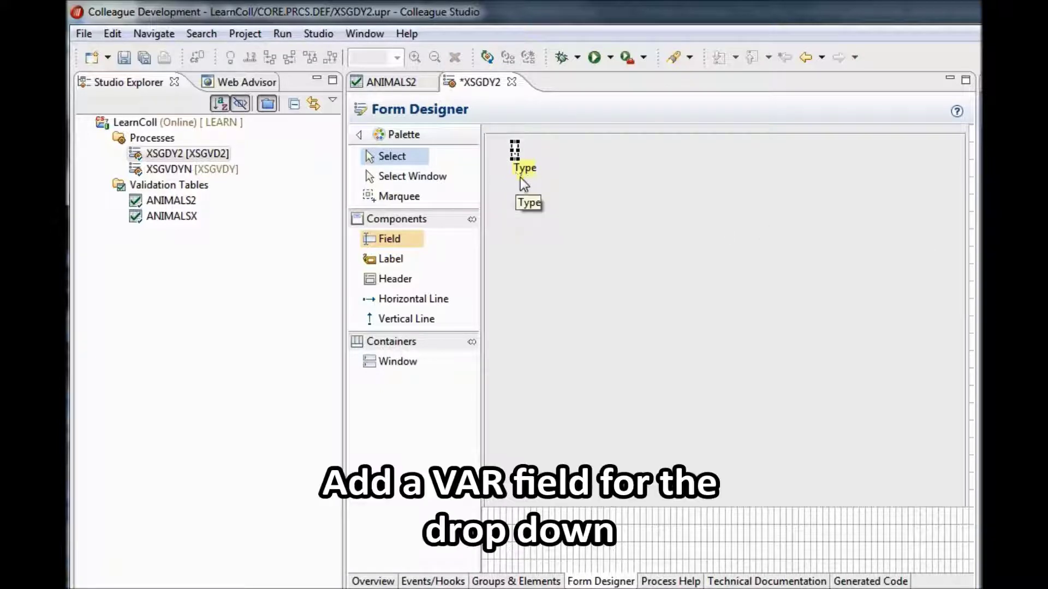
# - Add a VAR1 field to the form just to the right of the Type label
pyautogui.click(395, 240)
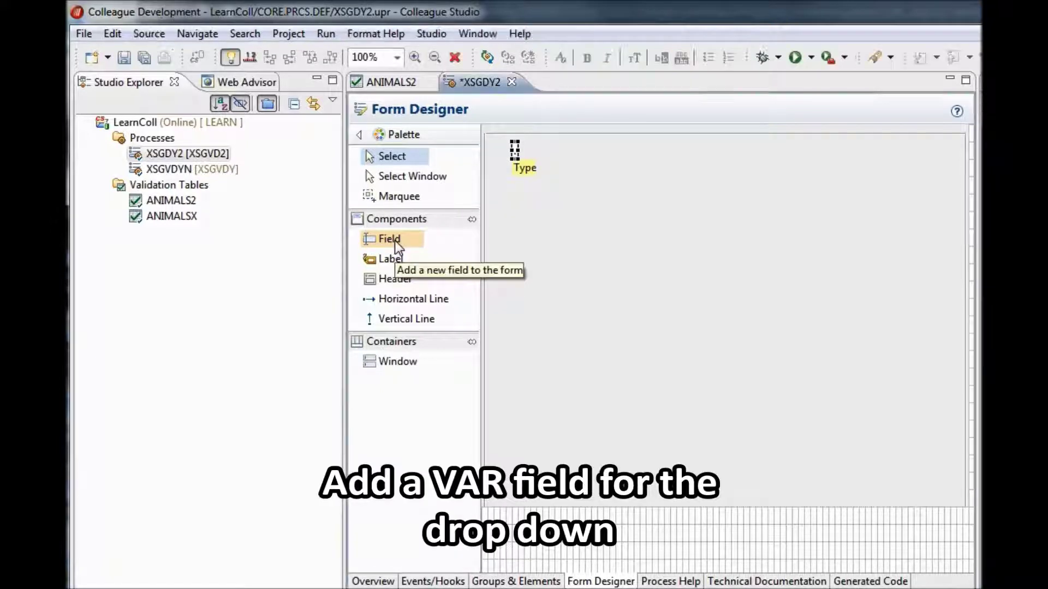
pyautogui.write('VAR1')
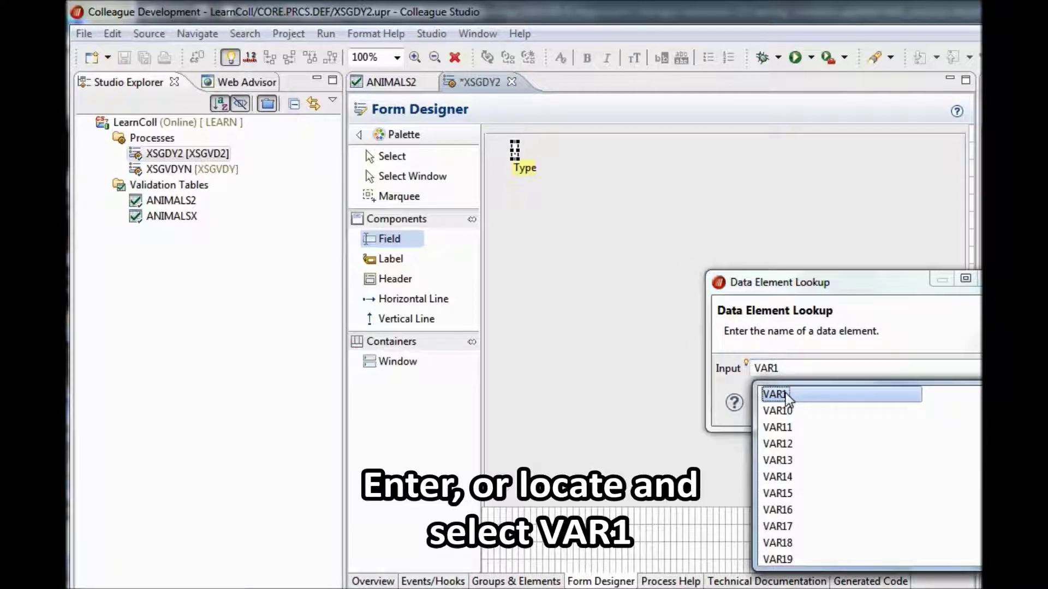
pyautogui.click(785, 392)
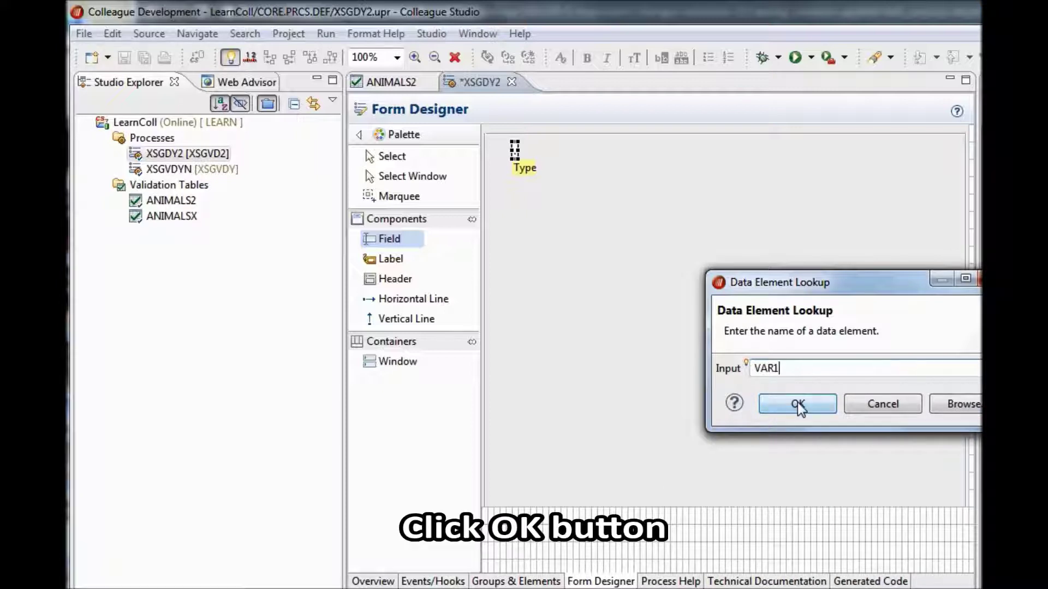
pyautogui.click(797, 404)
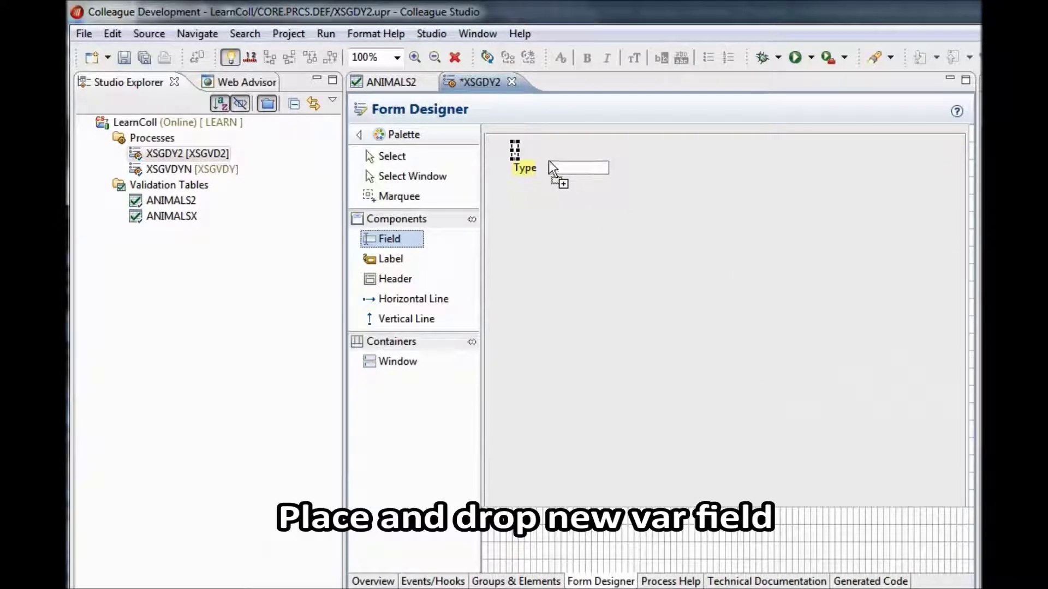
pyautogui.click(549, 162)
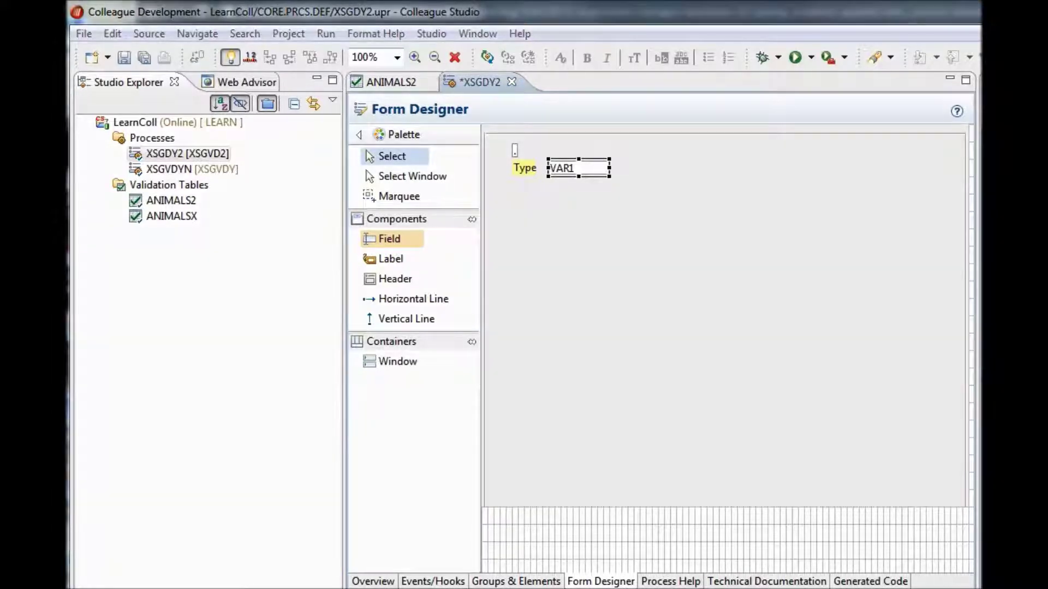
# - Paste the commented initialization code R.ANIMAL.TYPE = "" into the form's Prcs Entry hook
pyautogui.click(435, 581)
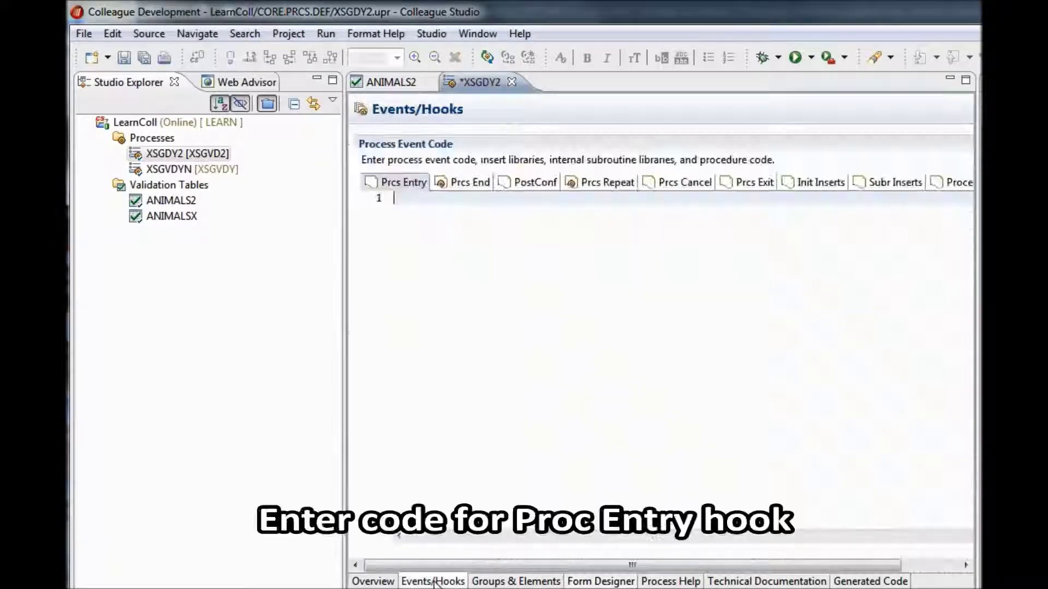
pyautogui.click(401, 197)
pyautogui.rightClick(402, 196)
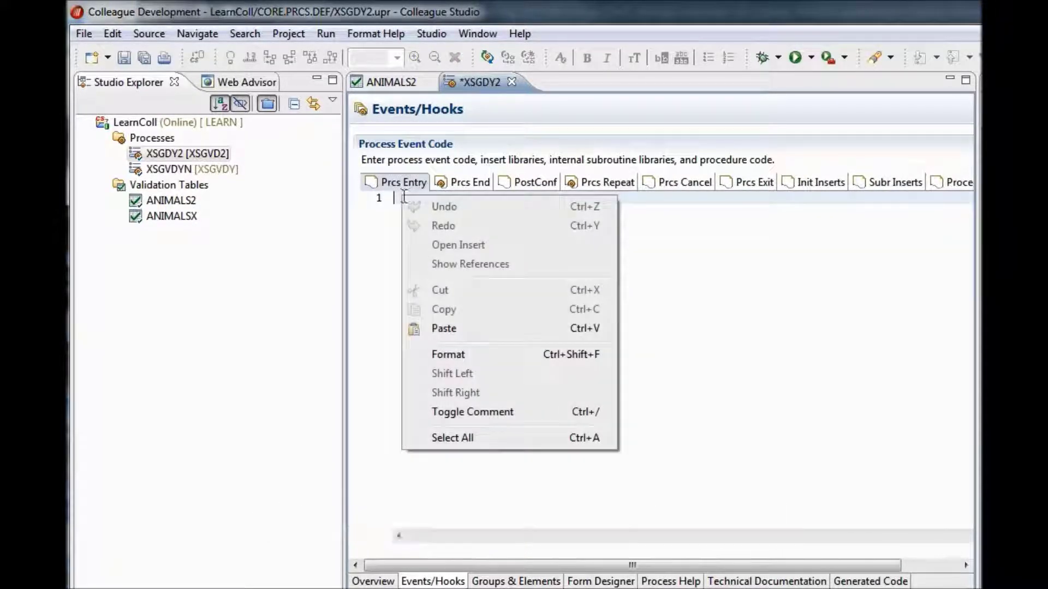
pyautogui.click(441, 329)
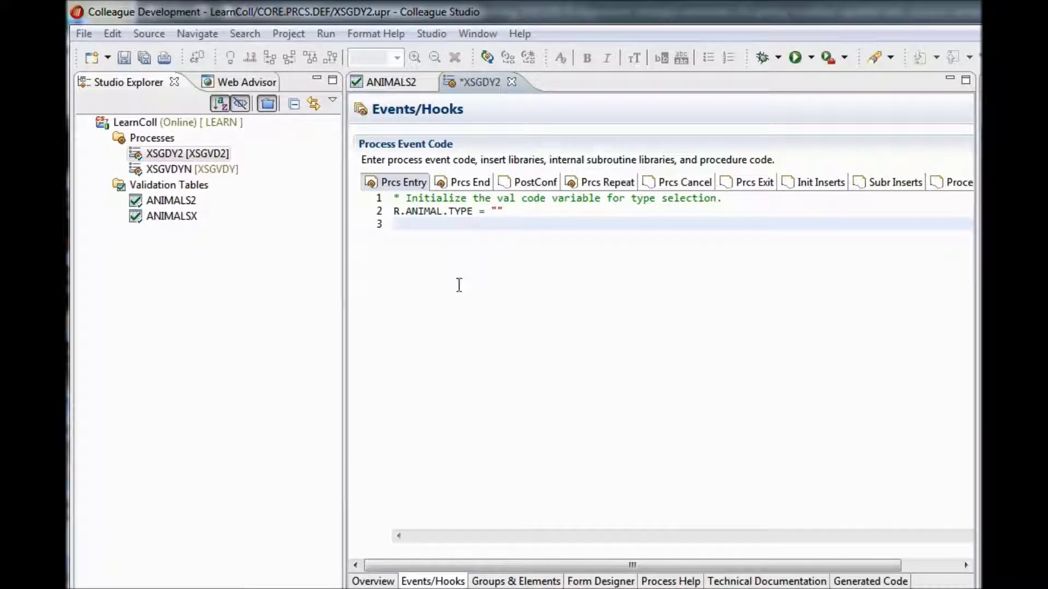
# - Paste the commented CALL S.DELETE.DYNAMIC.VALCODES(X.TYPE.VALCODE.KEY) code below $RESTORE.RETURN.CODE in the Prcs Repeat hook, separated by a blank line
pyautogui.click(608, 185)
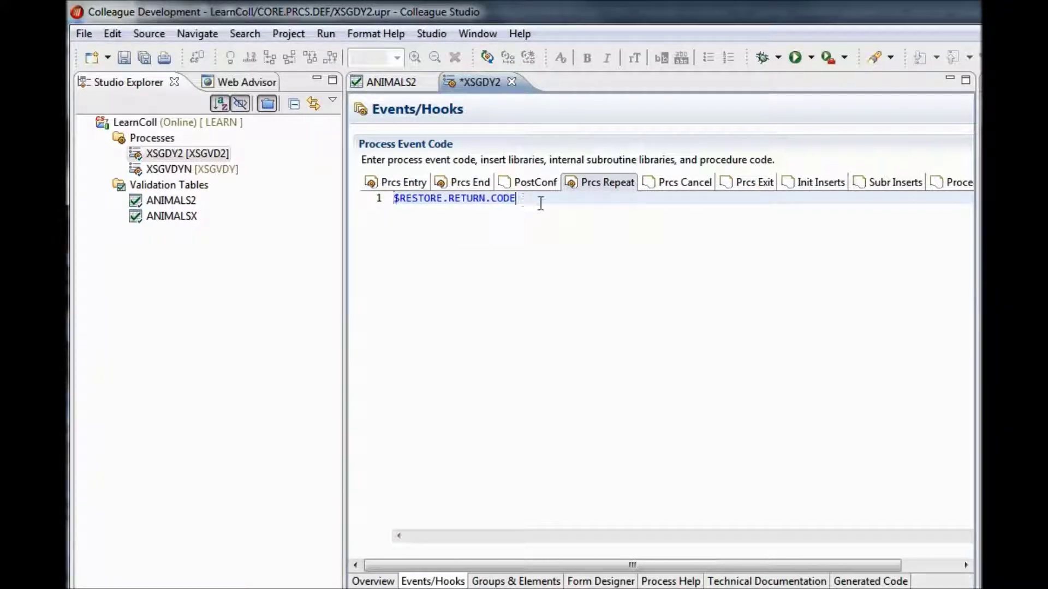
pyautogui.press('Return')
pyautogui.press('Return')
pyautogui.rightClick(394, 225)
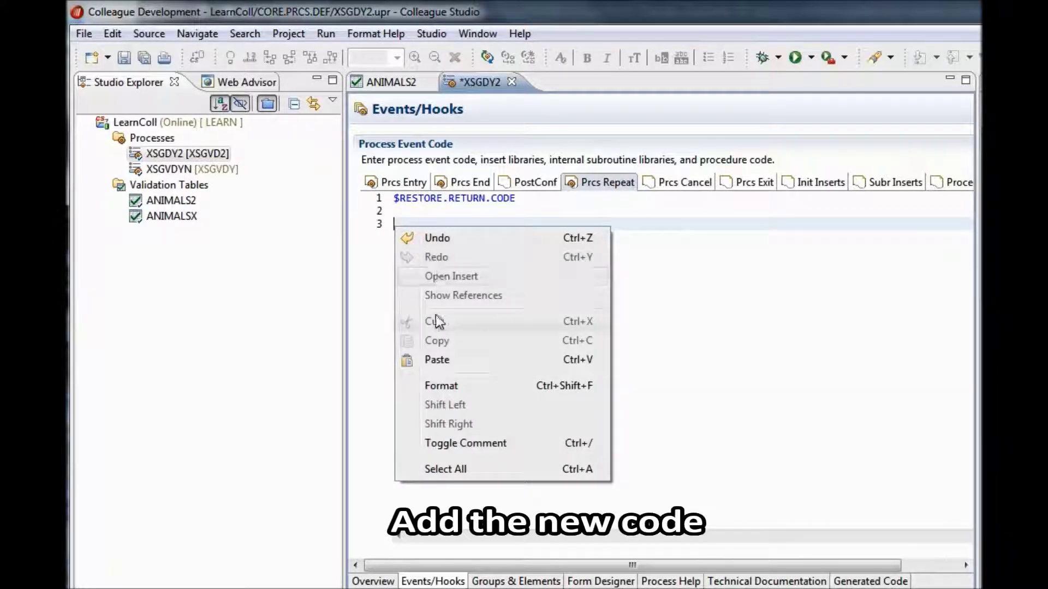
pyautogui.click(435, 360)
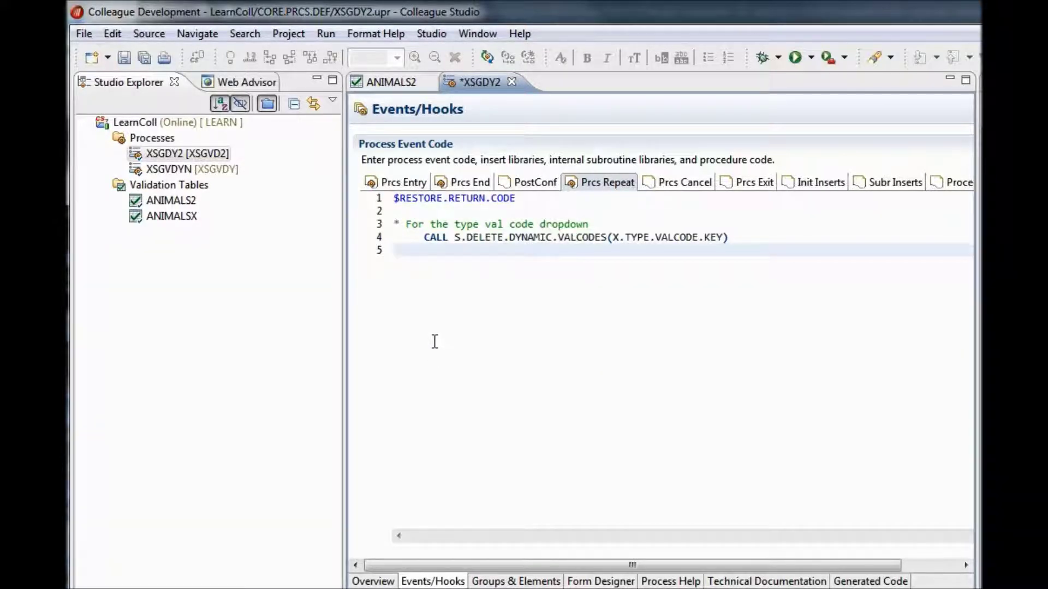
# - Remove the indentation before the CALL S.DELETE.DYNAMIC.VALCODES line in the Prcs Repeat hook
pyautogui.press('Up')
pyautogui.press('Delete')
pyautogui.press('Delete')
pyautogui.press('Delete')
pyautogui.press('Delete')
pyautogui.press('Delete')
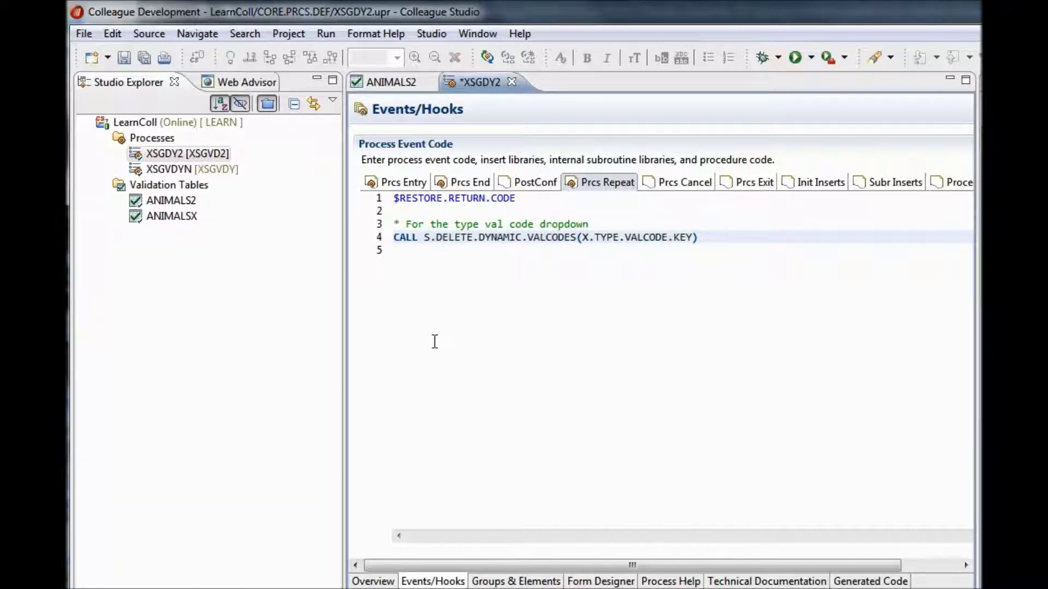
# - Copy the type dropdown comment and its CALL line from the Prcs Repeat hook into the Prcs Cancel hook
pyautogui.press('Up')
pyautogui.hotkey('shift', 'Down')
pyautogui.hotkey('shift', 'Down')
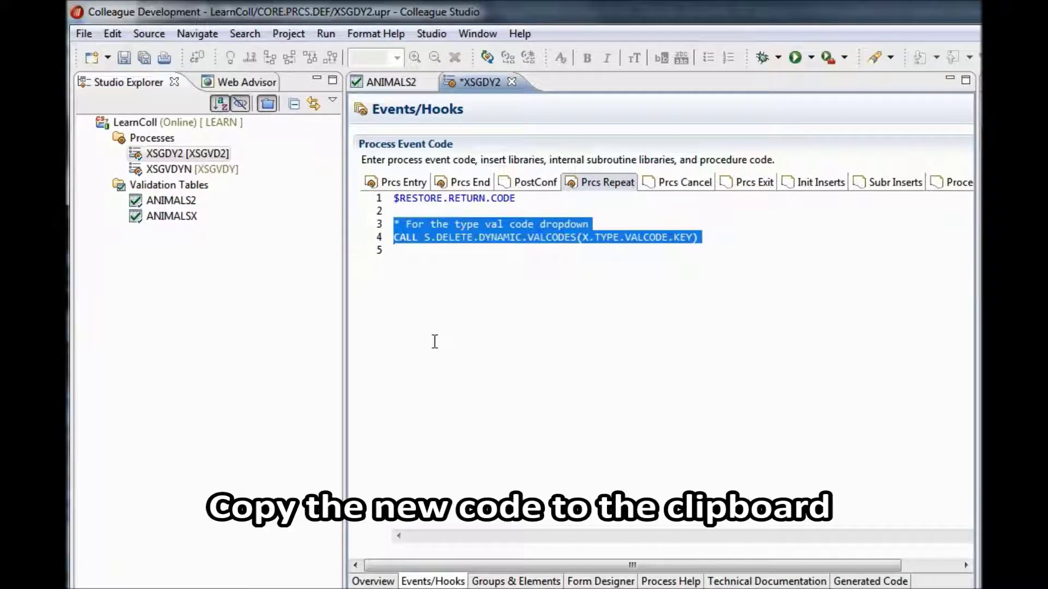
pyautogui.rightClick(509, 237)
pyautogui.click(562, 347)
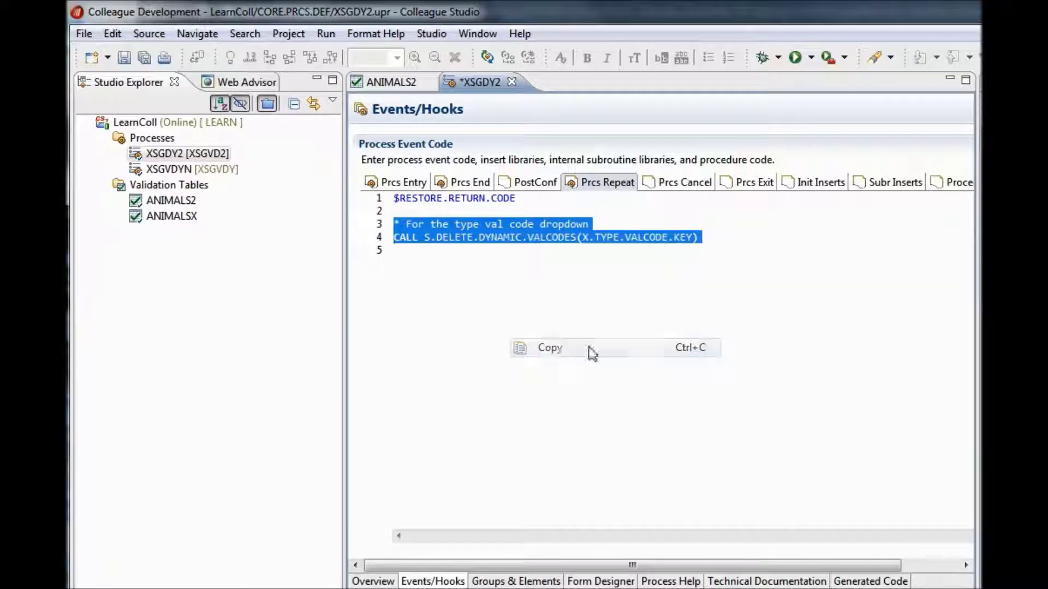
pyautogui.click(683, 181)
pyautogui.rightClick(413, 205)
pyautogui.click(457, 333)
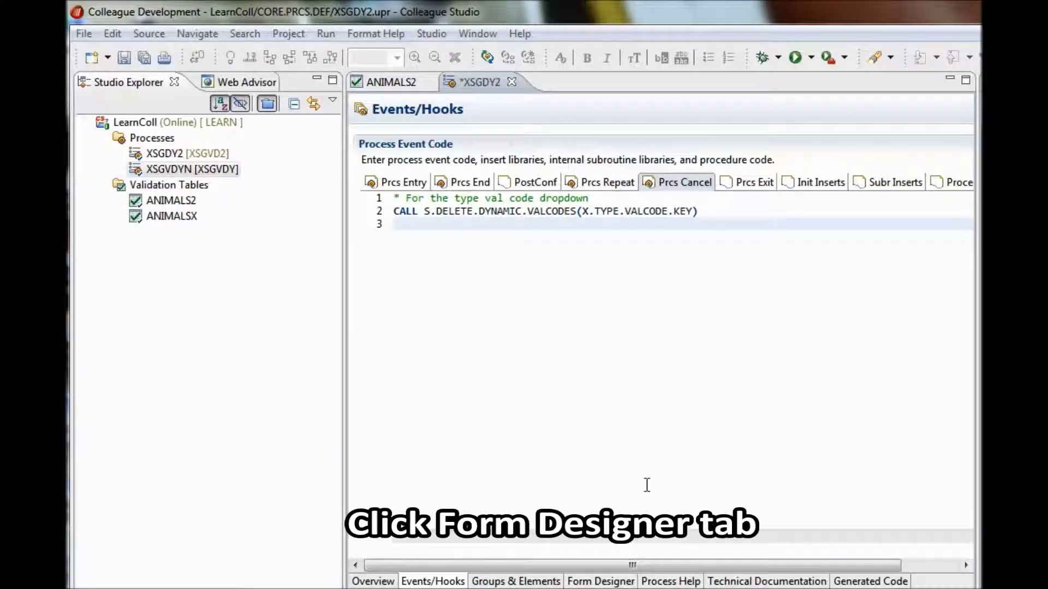
# - Paste the prepared code into the Field Accept hook of the DYNAMIC.VALCODES.ID field above the Type label
pyautogui.click(601, 581)
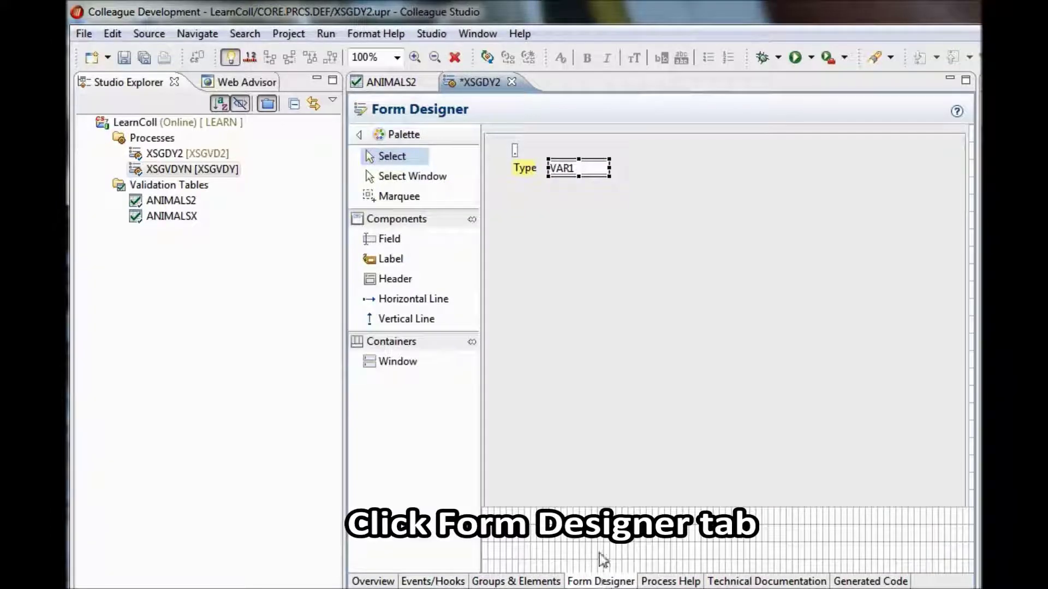
pyautogui.click(514, 154)
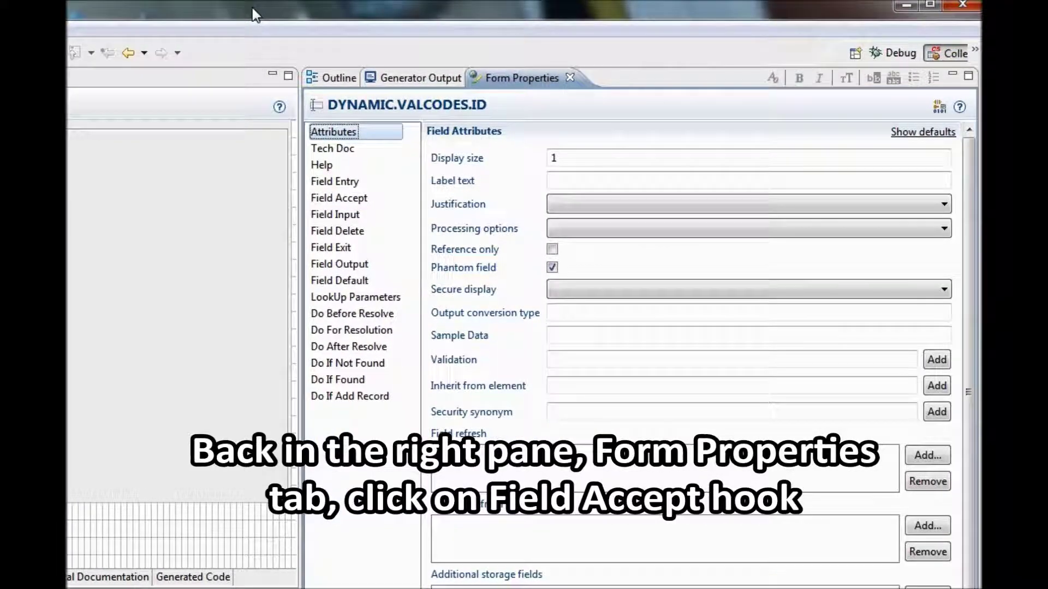
pyautogui.click(324, 197)
pyautogui.rightClick(467, 148)
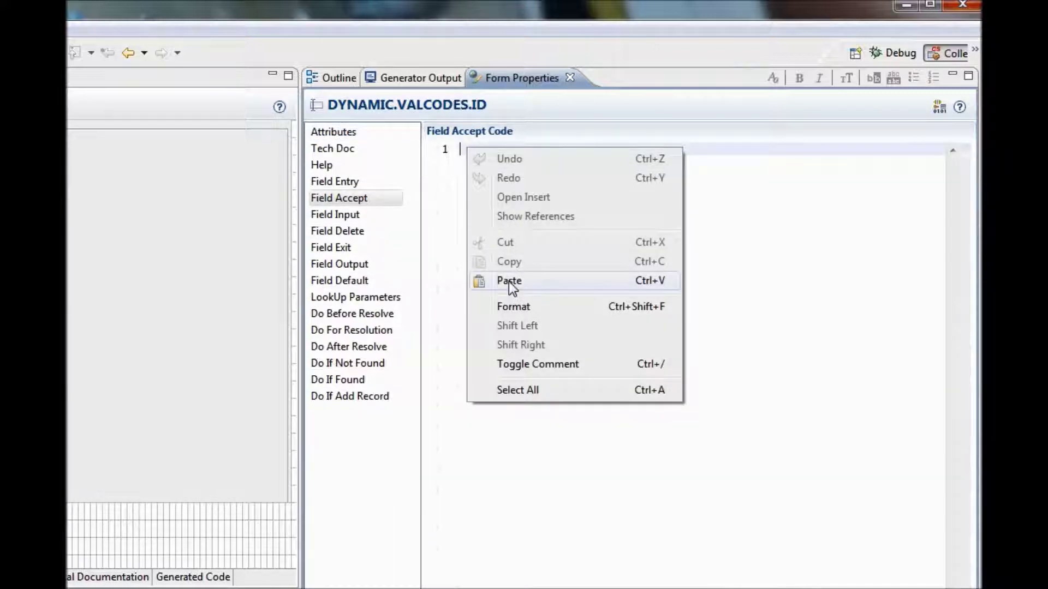
pyautogui.click(509, 281)
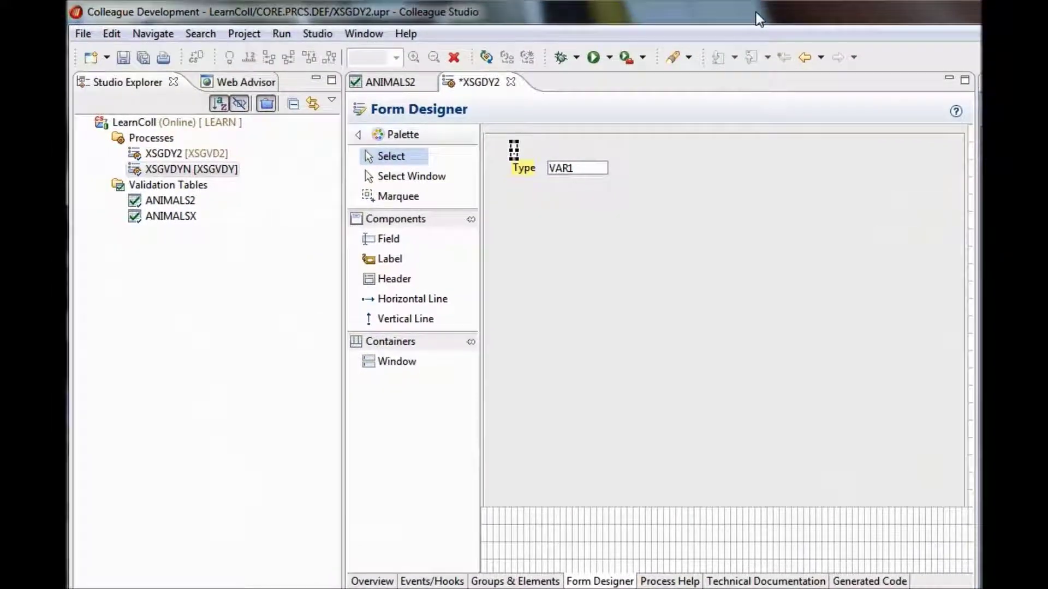
# - Paste the validation string into the Validation attribute of the VAR1 field
pyautogui.click(583, 169)
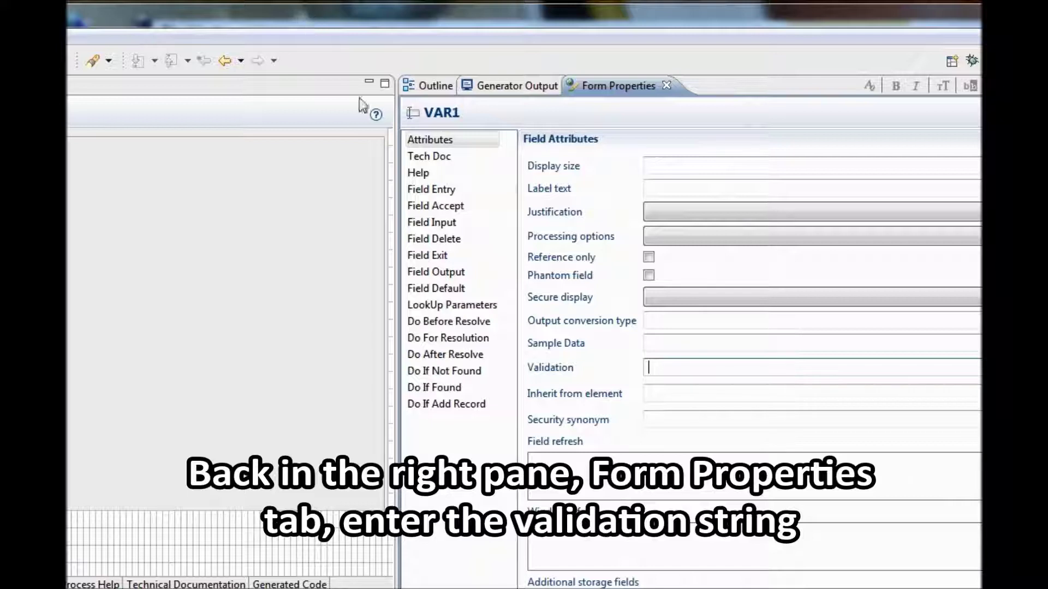
pyautogui.click(425, 141)
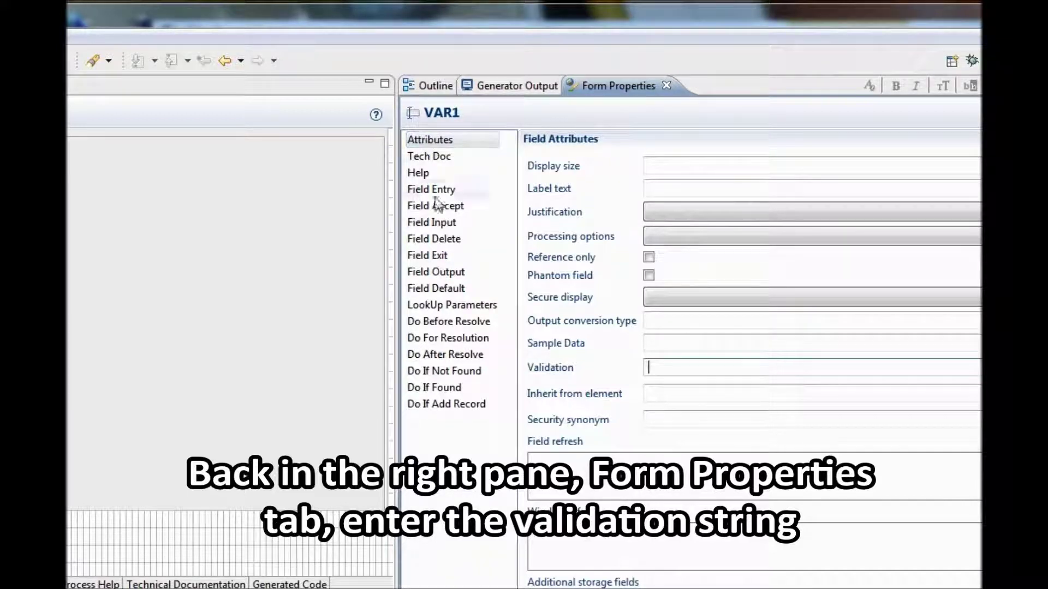
pyautogui.click(660, 372)
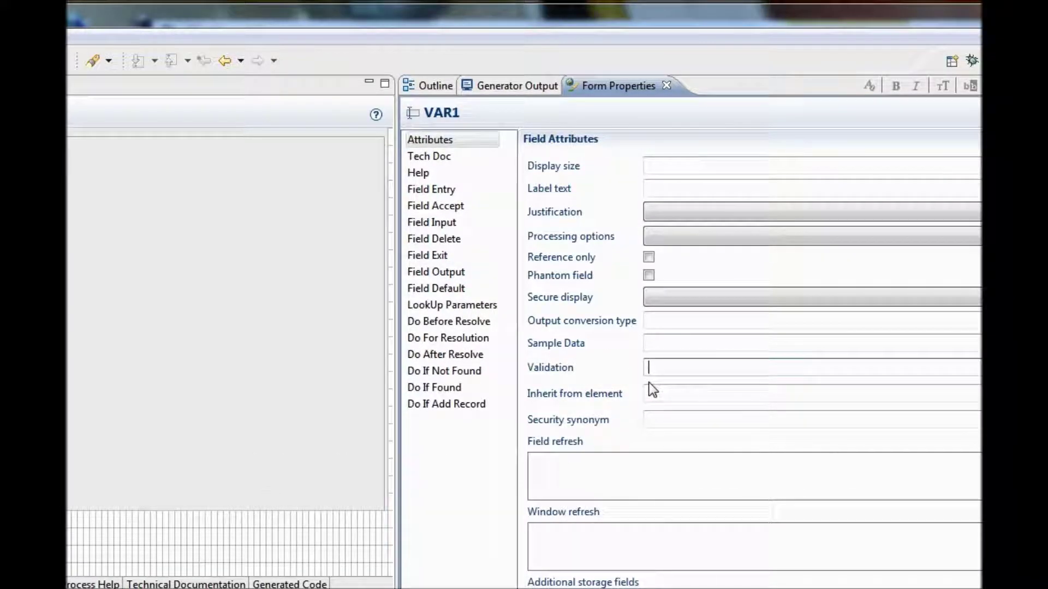
pyautogui.hotkey('ctrl', 'v')
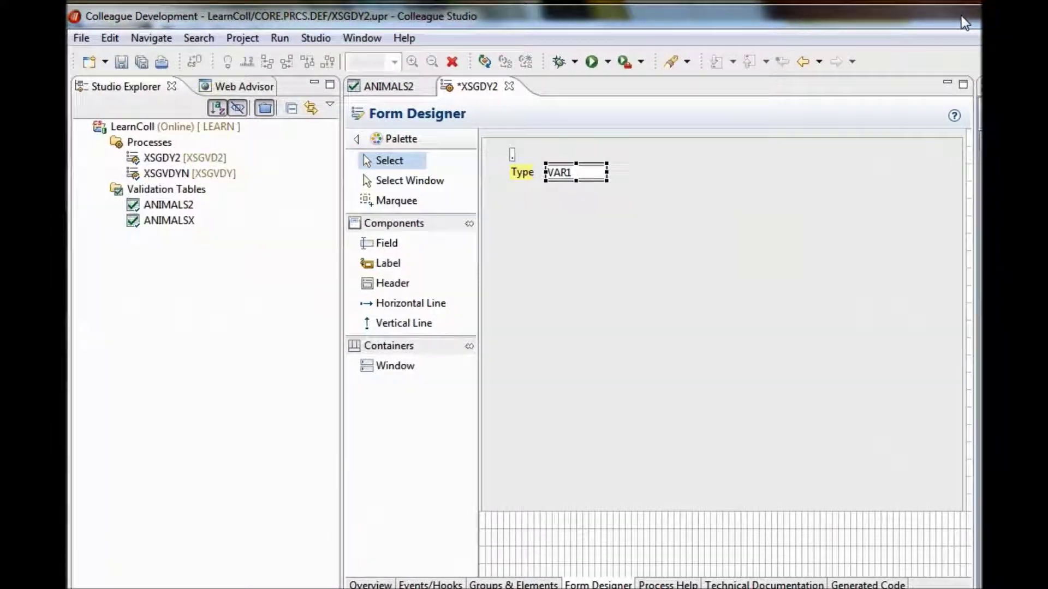
# - Check that DYNAMIC.VALCODES.ID comes before VAR1 in the UI form field sequence, and generate the form
pyautogui.click(710, 269)
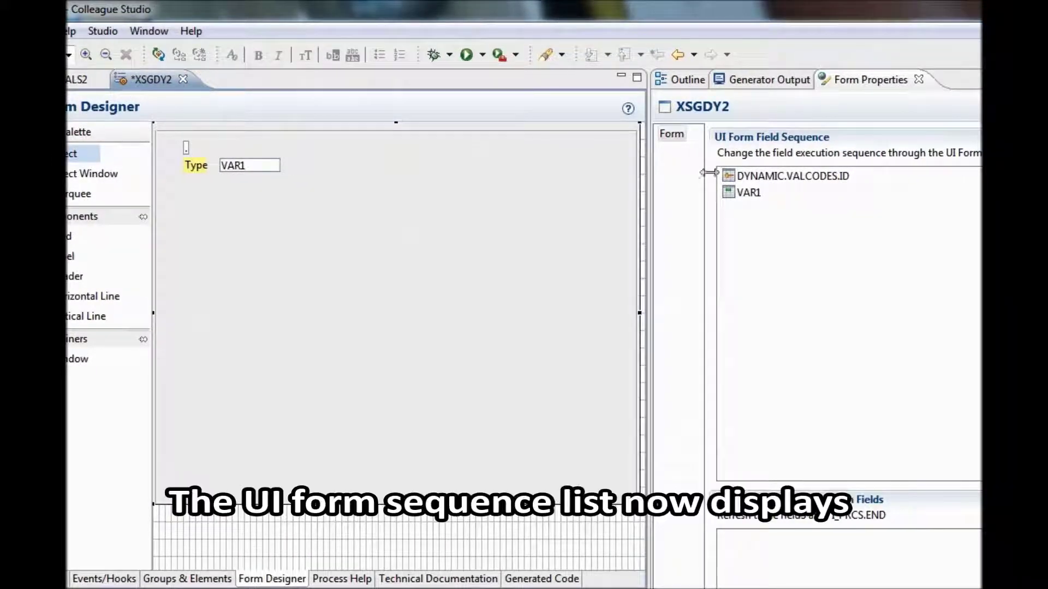
pyautogui.click(756, 175)
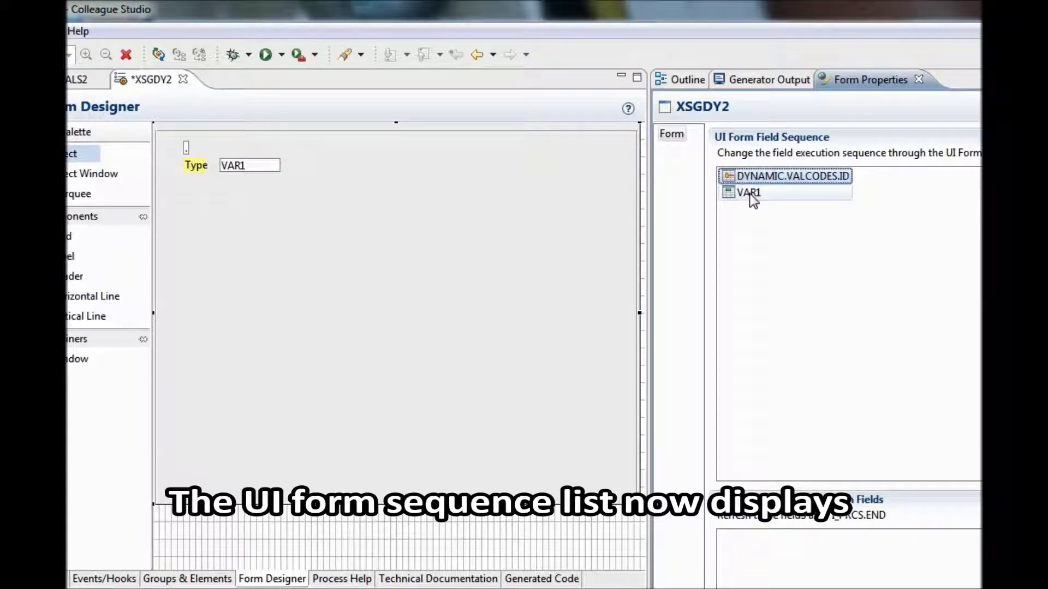
pyautogui.click(752, 194)
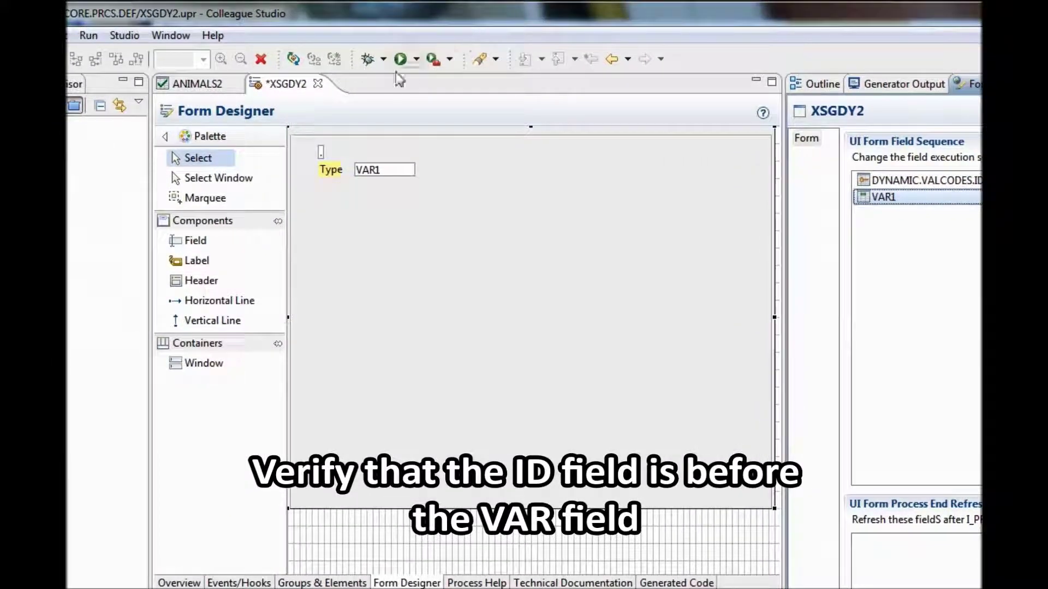
pyautogui.click(294, 60)
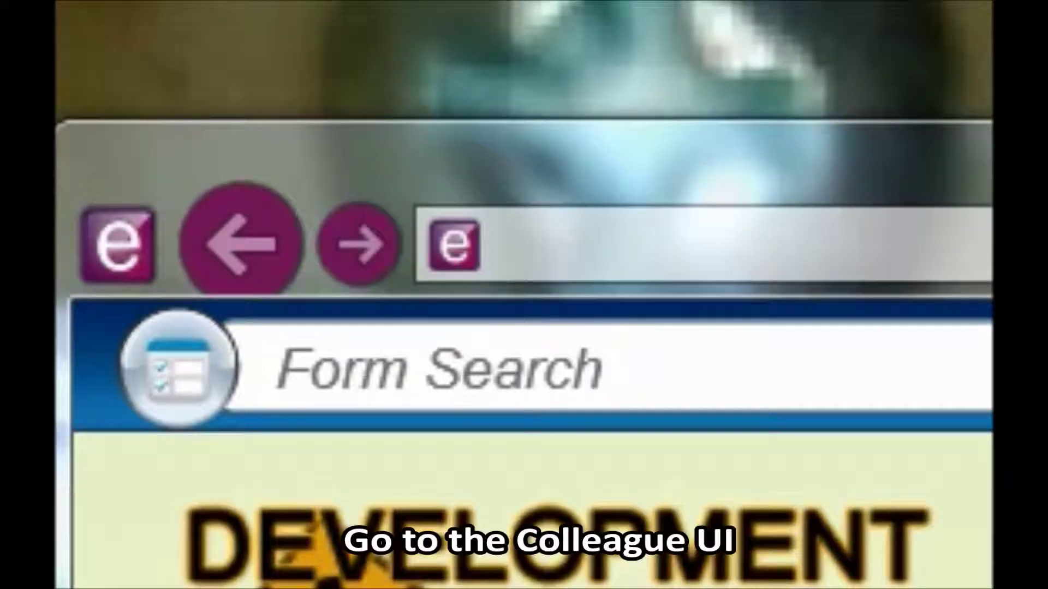
# - Switch to the Colleague UI and open the XSGVD2 Val code tables form through the form search
pyautogui.click(375, 367)
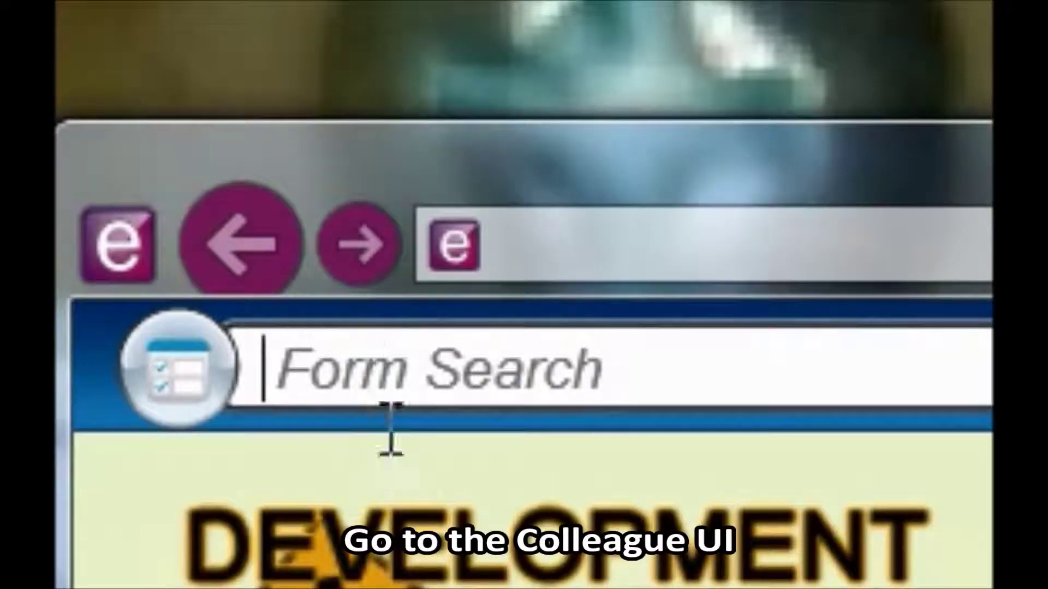
pyautogui.write('x')
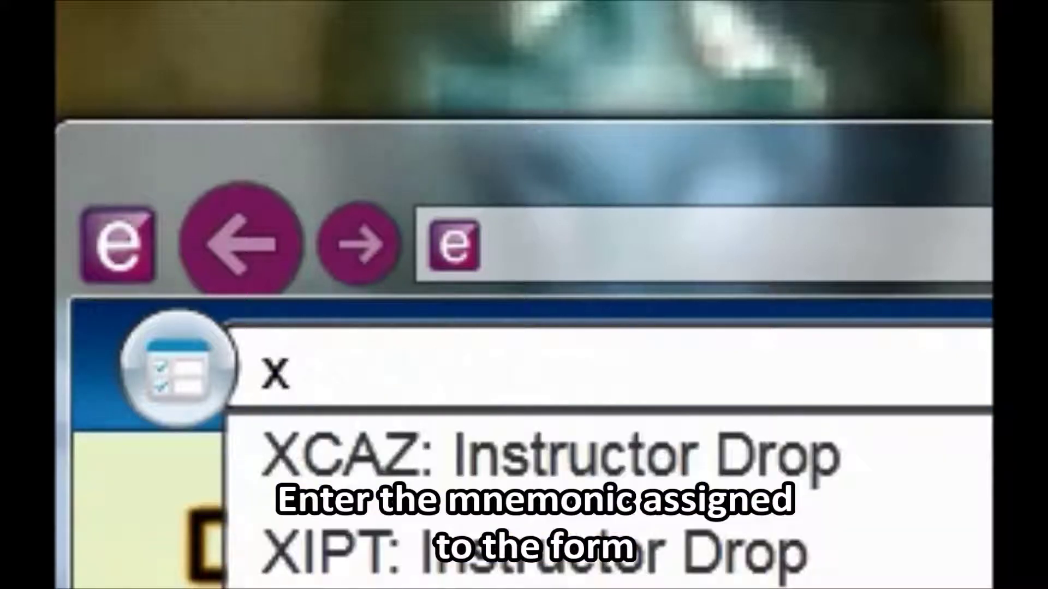
pyautogui.write('sg')
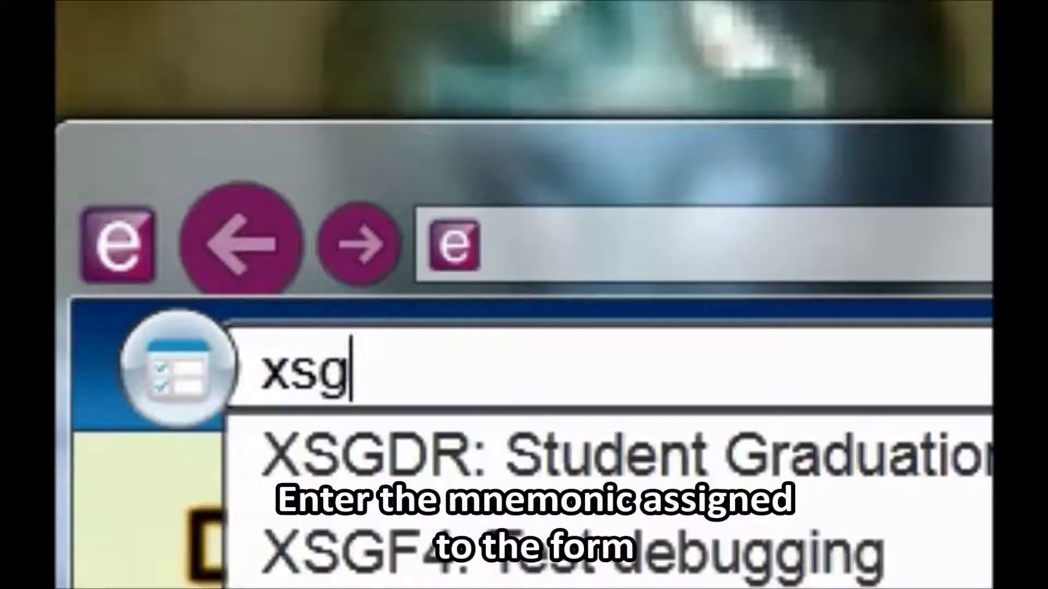
pyautogui.write('vd')
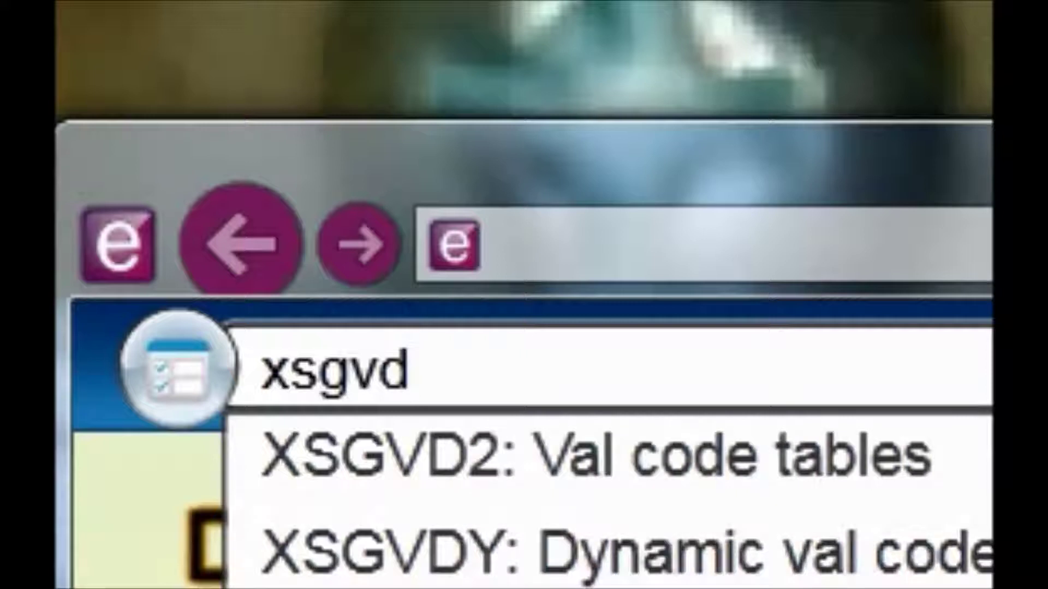
pyautogui.press('Down')
pyautogui.press('Down')
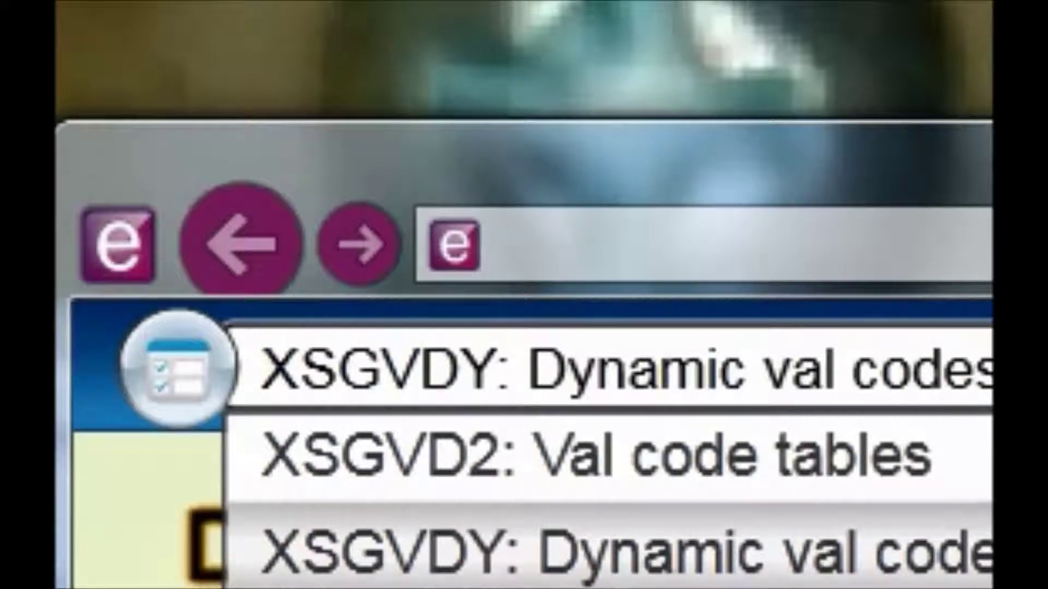
pyautogui.press('Up')
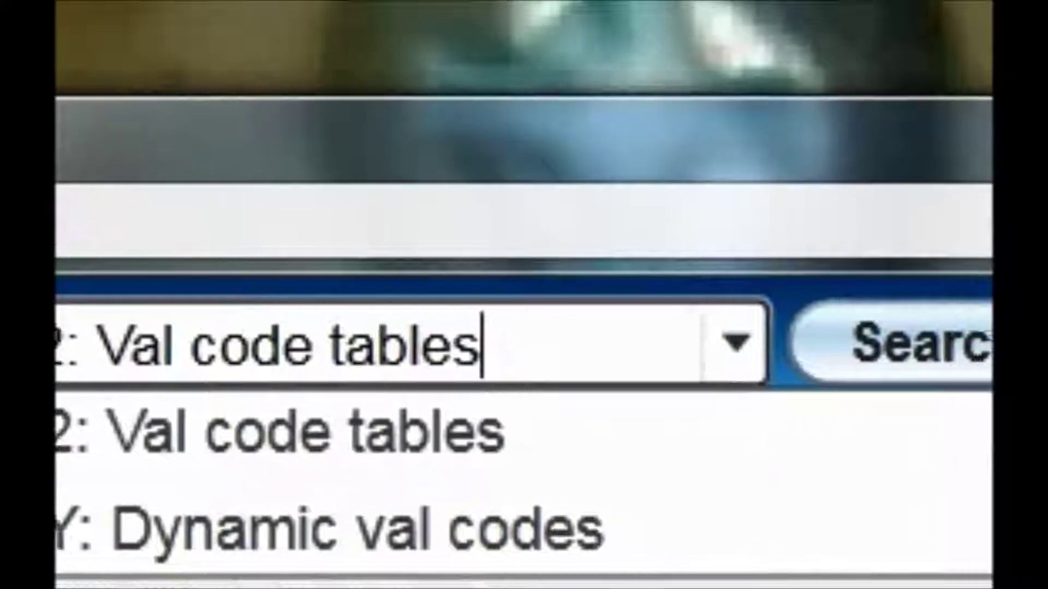
pyautogui.click(939, 363)
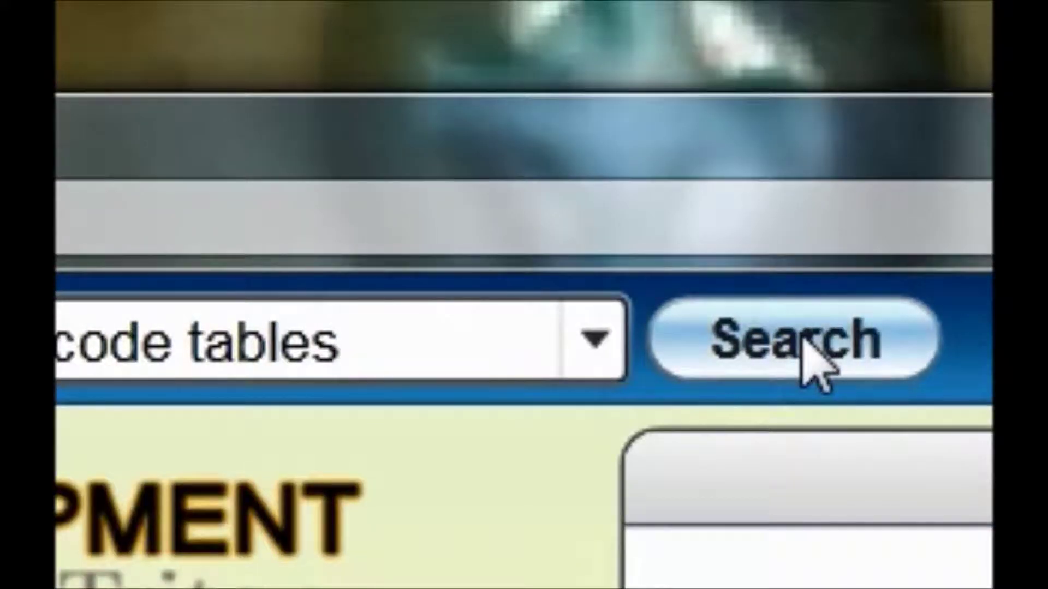
pyautogui.click(801, 340)
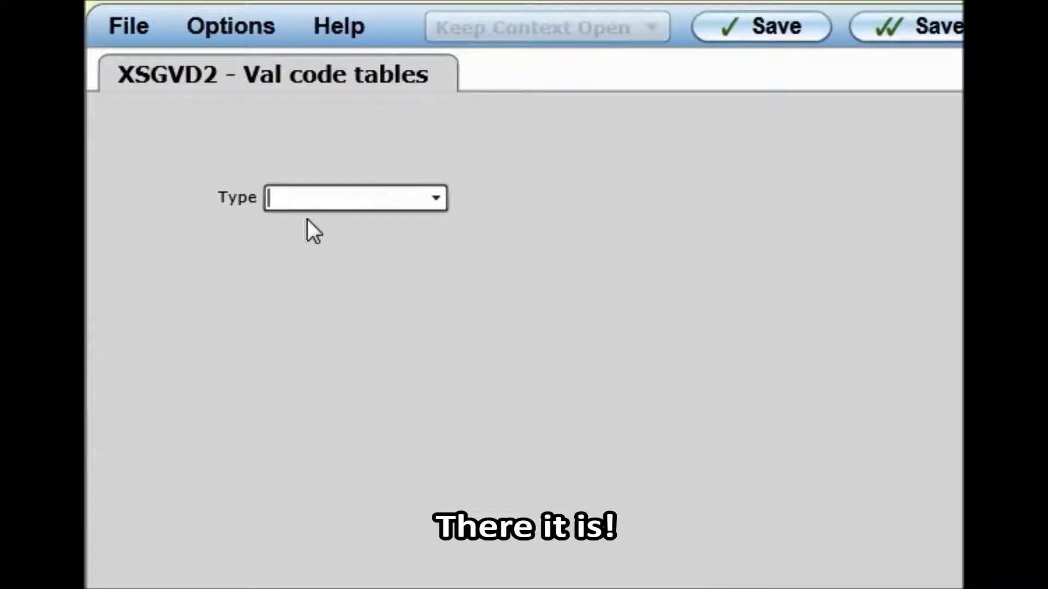
# - Test the Type dropdown by choosing 2 Feline, return to editing, and check the list again
pyautogui.click(437, 200)
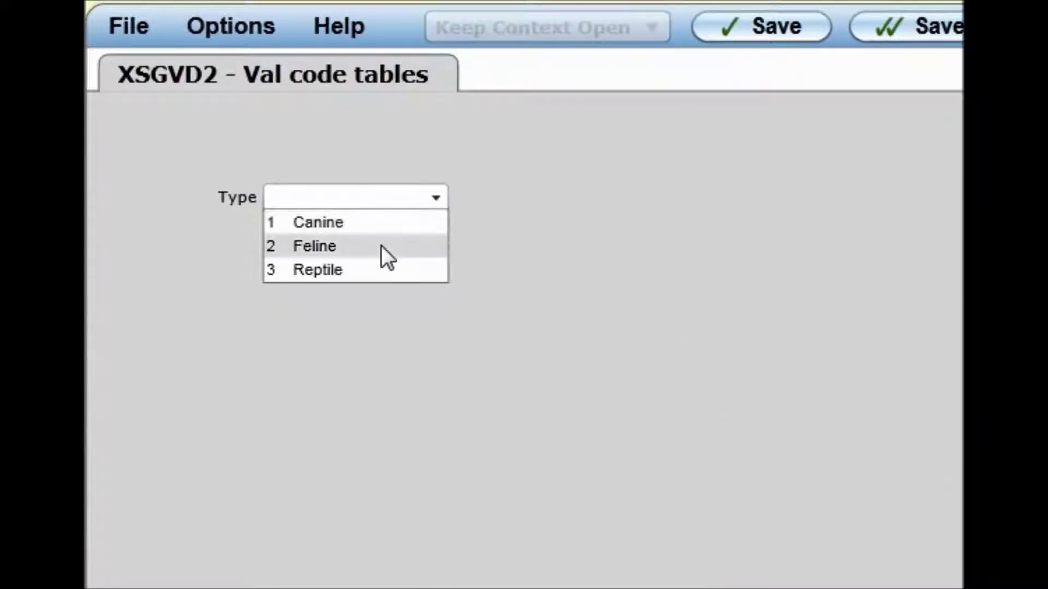
pyautogui.click(359, 247)
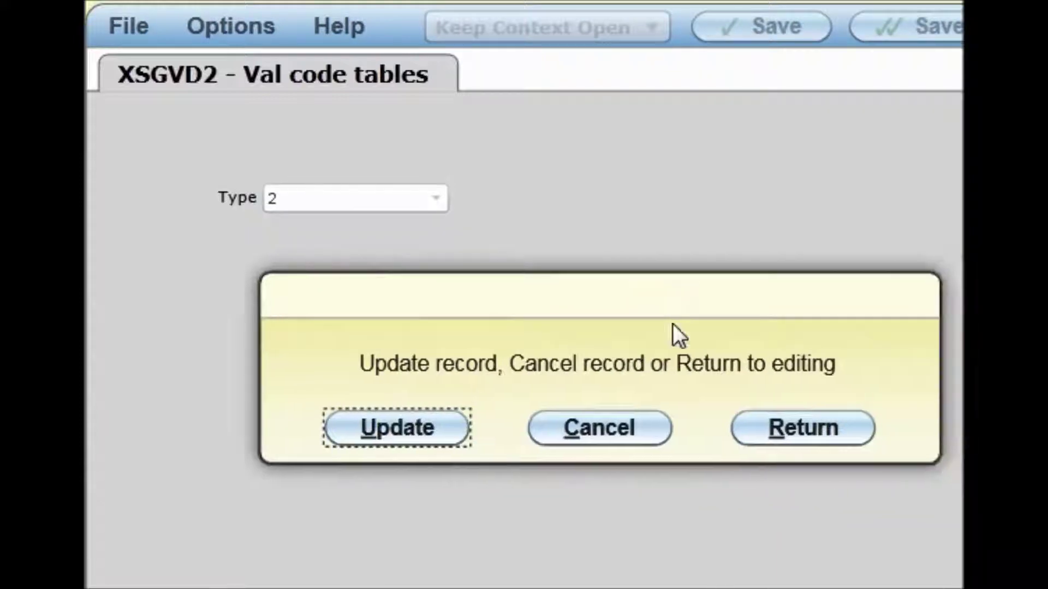
pyautogui.click(785, 428)
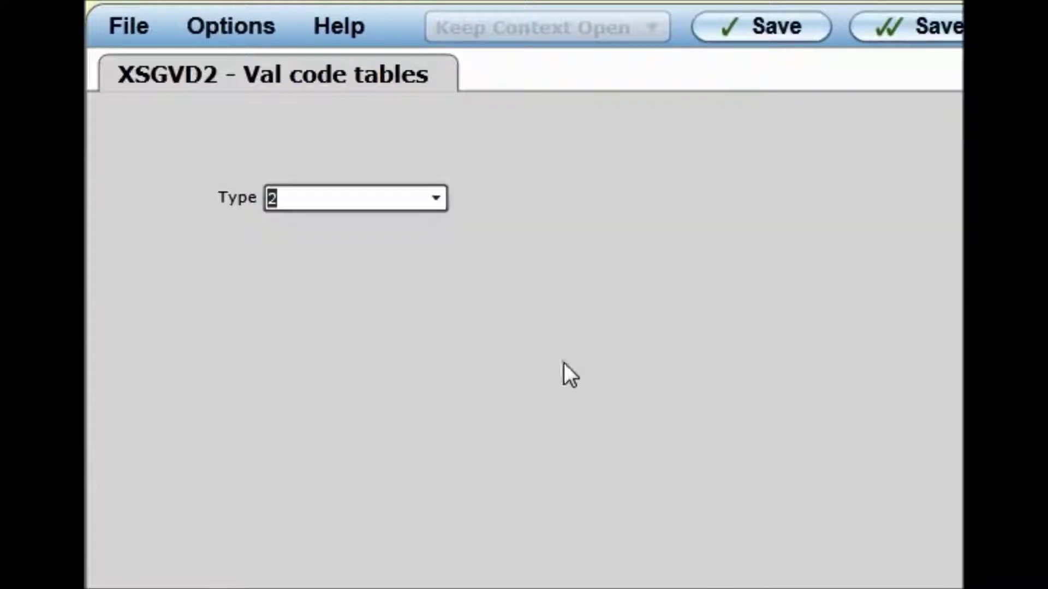
pyautogui.click(436, 200)
pyautogui.click(436, 199)
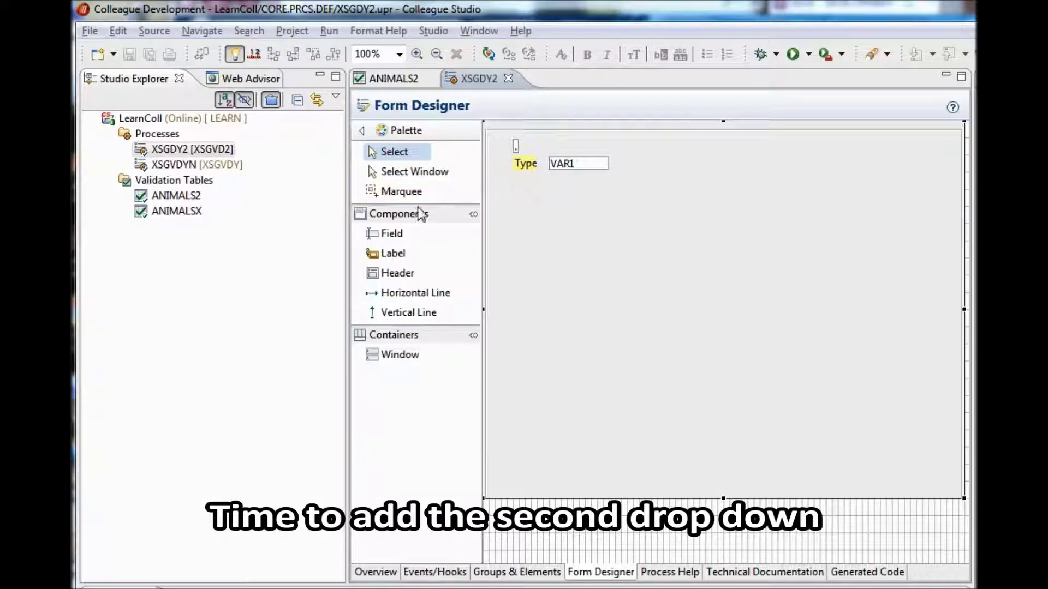
# - Switch back to Colleague Studio and add a label reading "Animals" just to the right of the VAR1 field
pyautogui.click(394, 253)
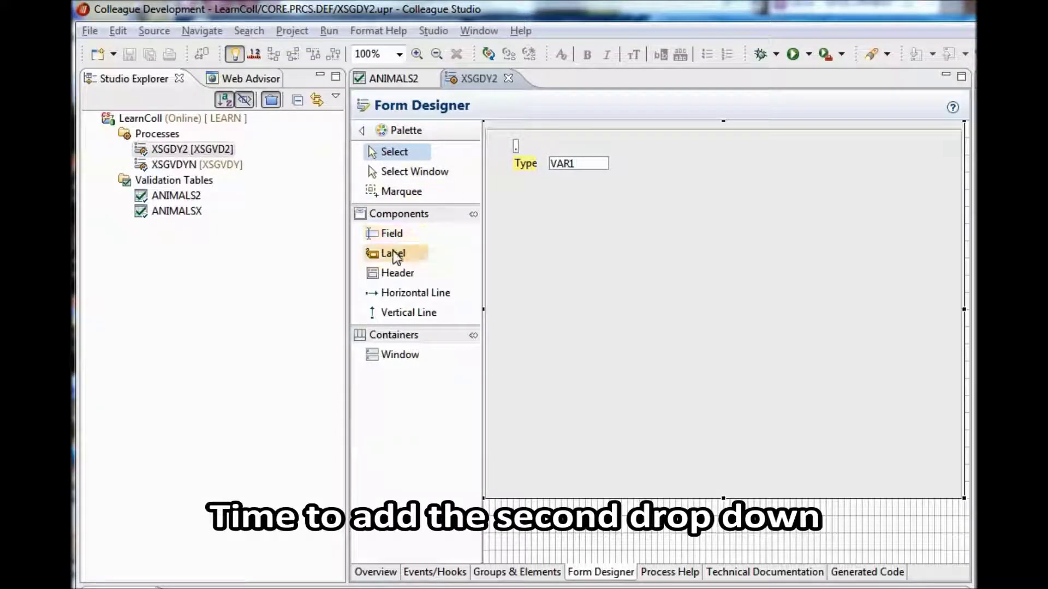
pyautogui.click(621, 158)
pyautogui.write('Animals')
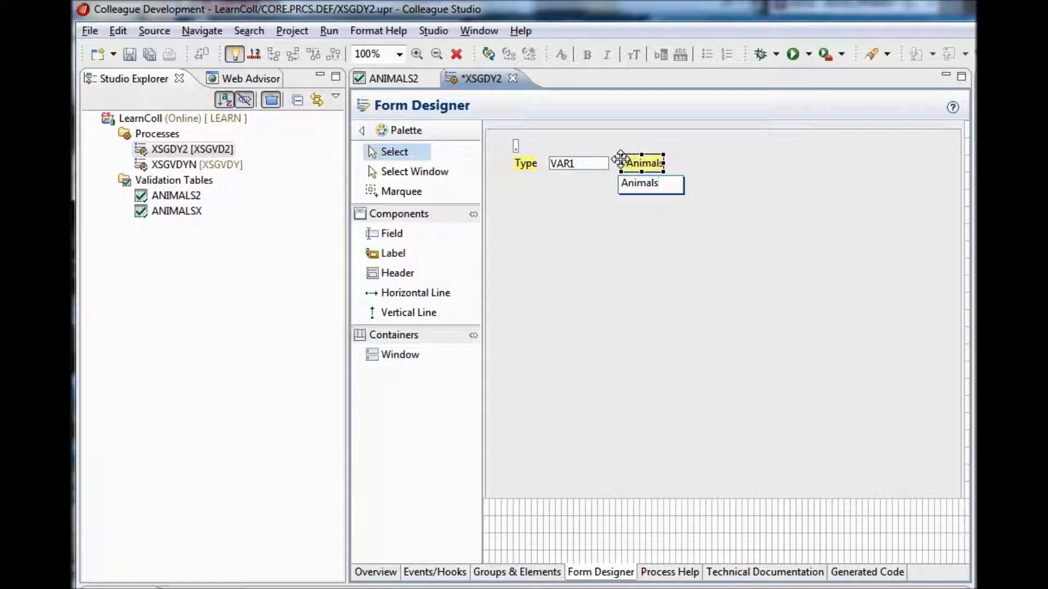
pyautogui.press('Return')
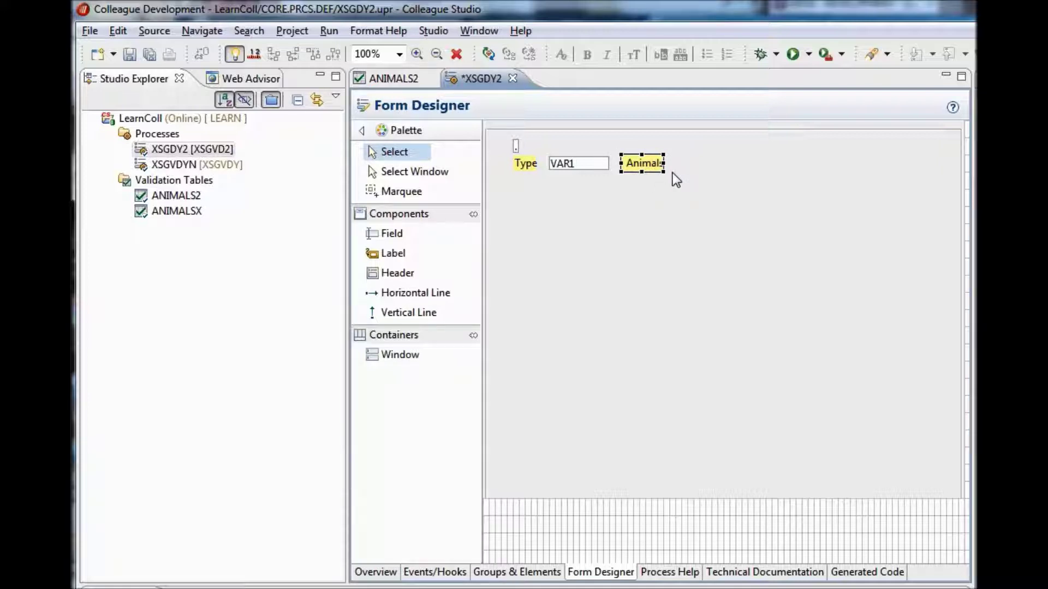
# - Add a field for the VAR2 data element just to the right of the Animals label
pyautogui.click(394, 236)
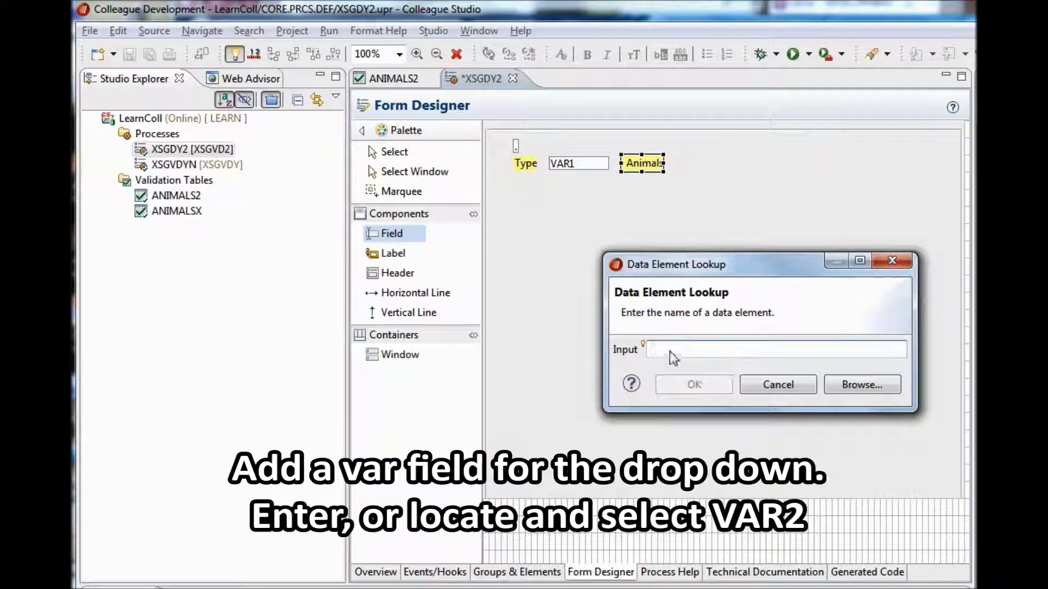
pyautogui.write('VAR')
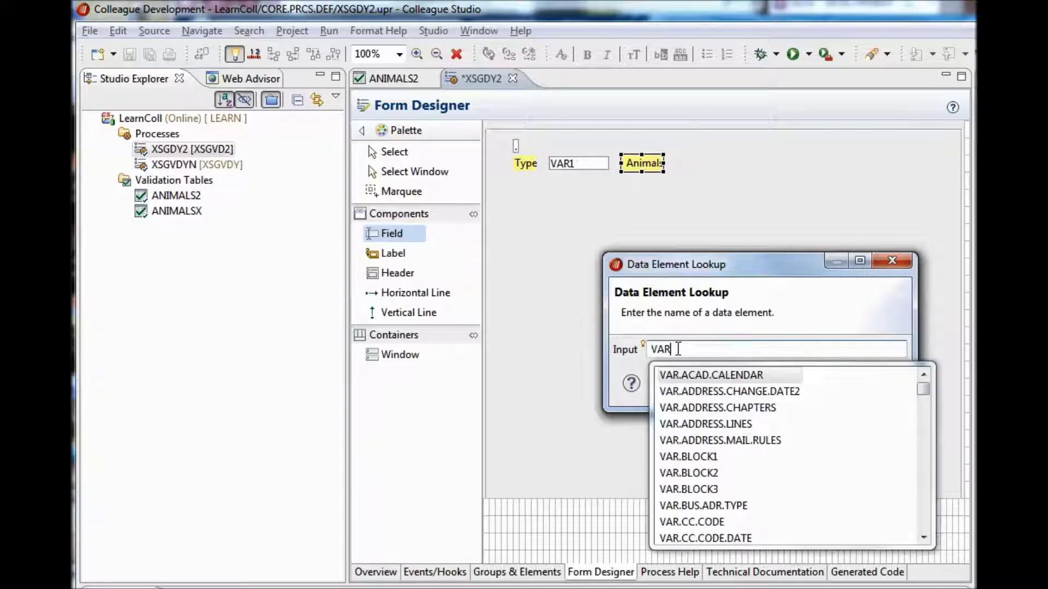
pyautogui.write('2')
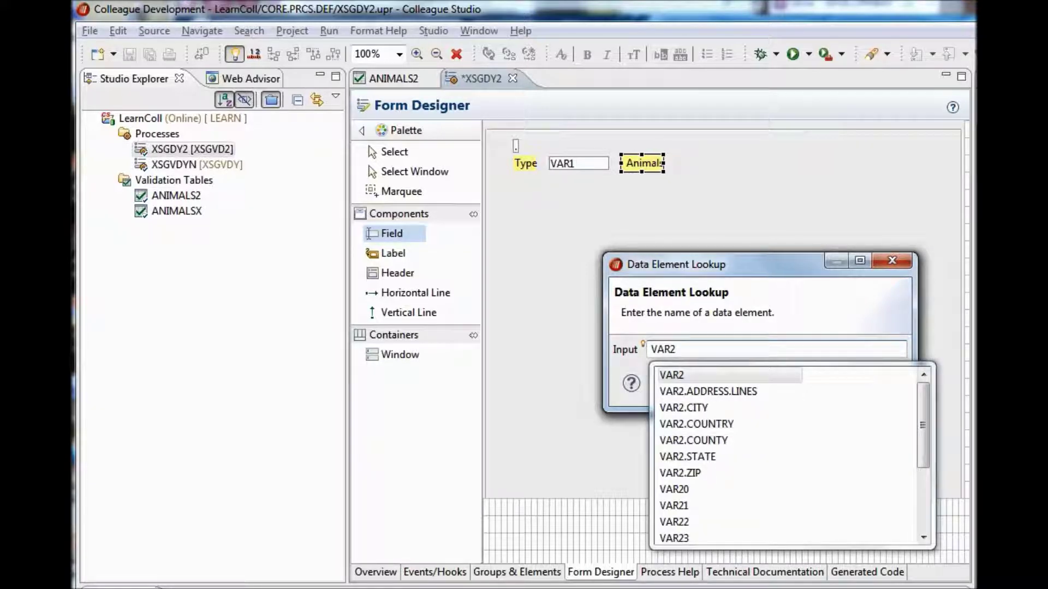
pyautogui.click(682, 378)
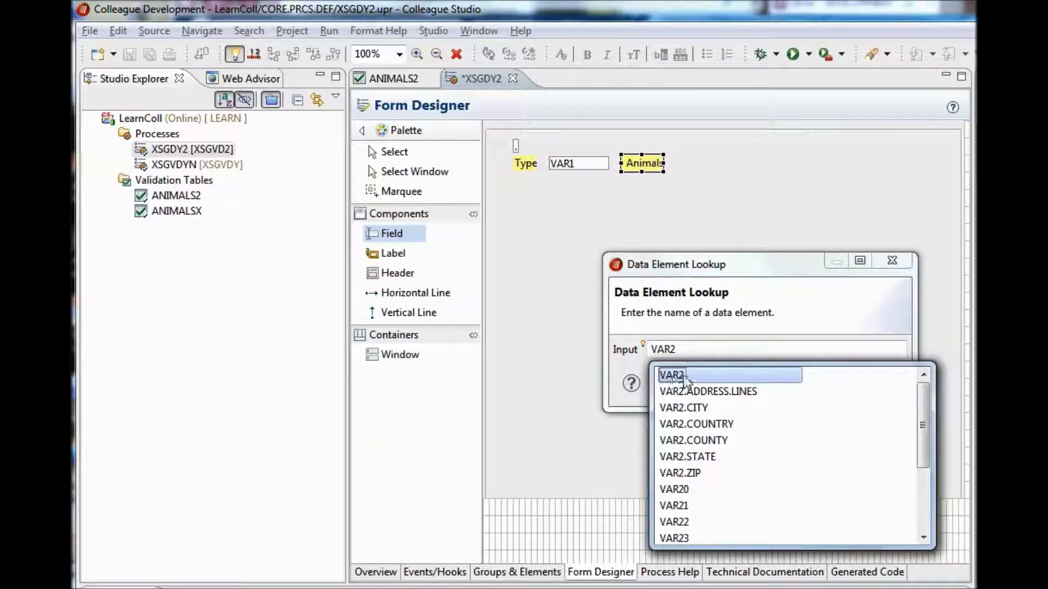
pyautogui.click(693, 377)
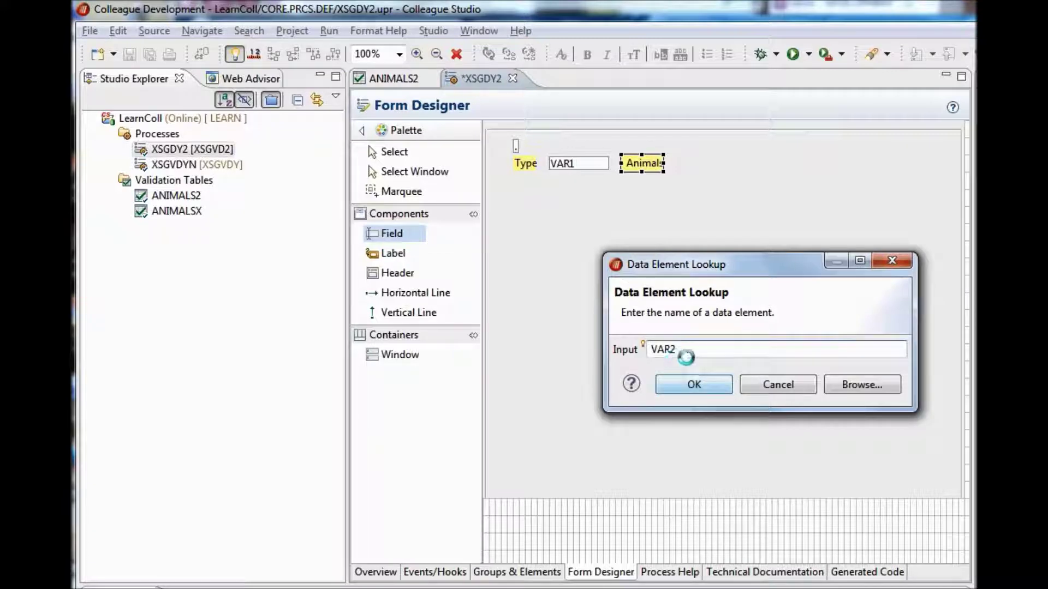
pyautogui.click(687, 390)
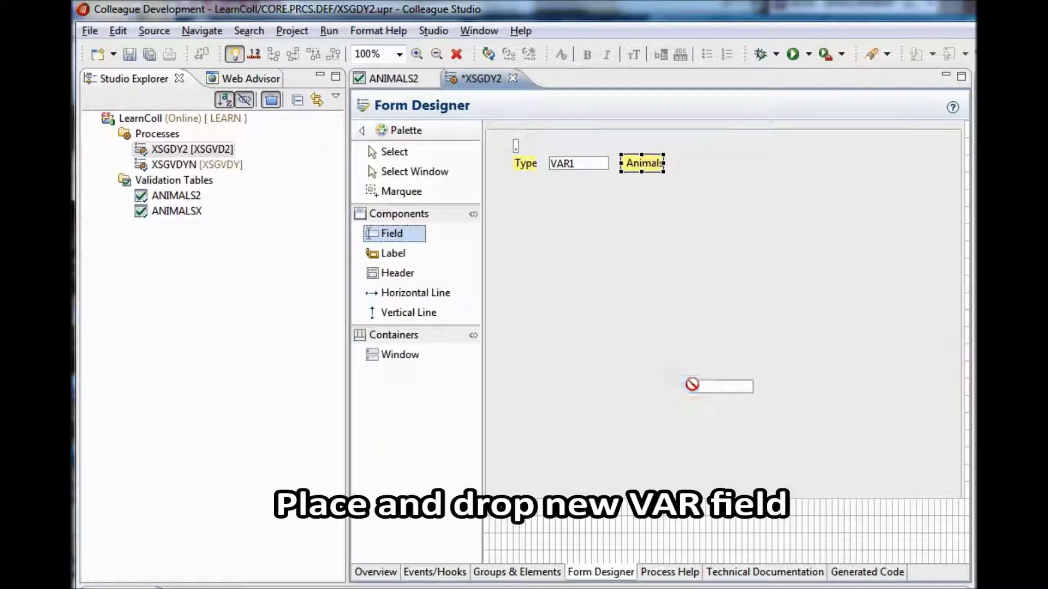
pyautogui.click(673, 152)
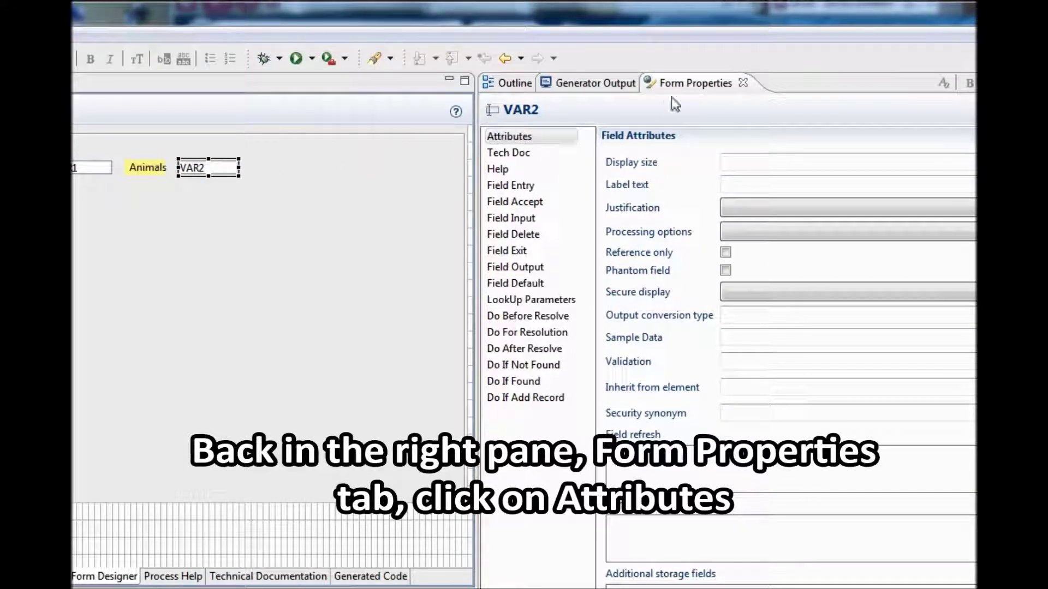
# - Set the VAR2 field's validation to the ANIMALS validation table in CORE, and generate the form
pyautogui.click(519, 136)
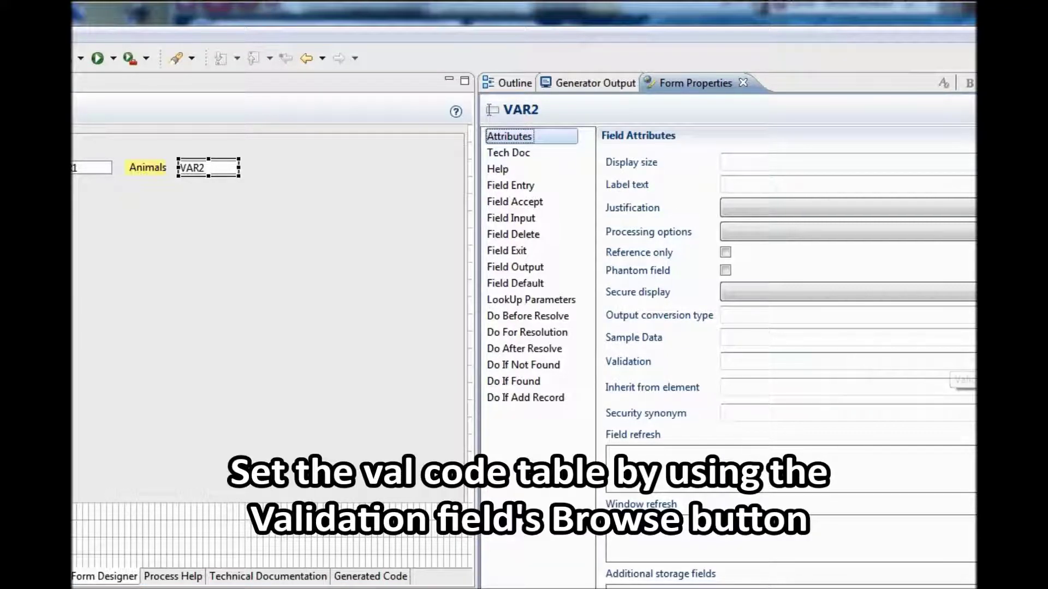
pyautogui.click(975, 362)
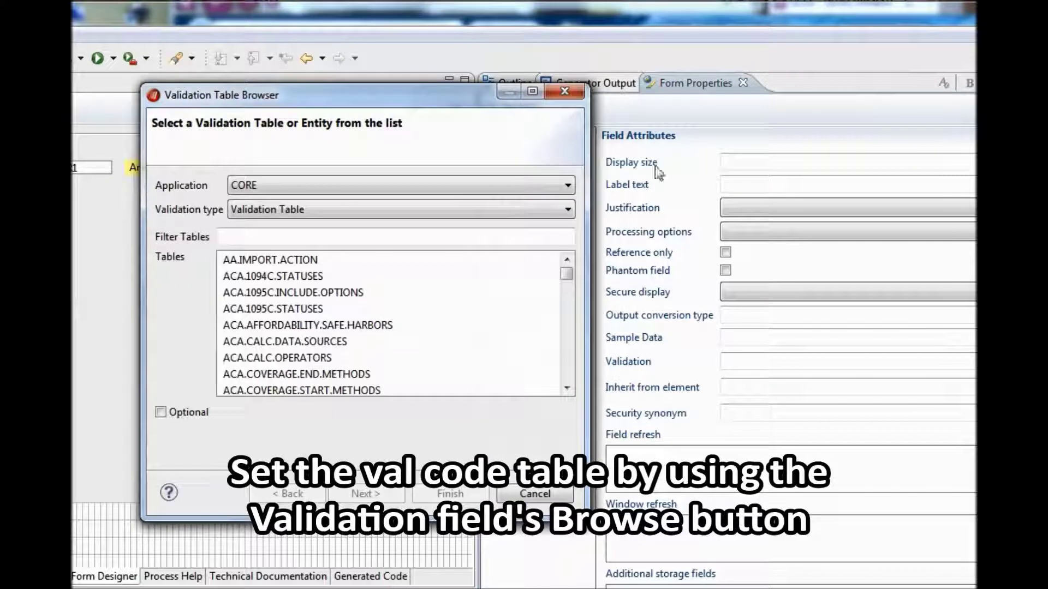
pyautogui.moveTo(379, 93); pyautogui.dragTo(517, 145)
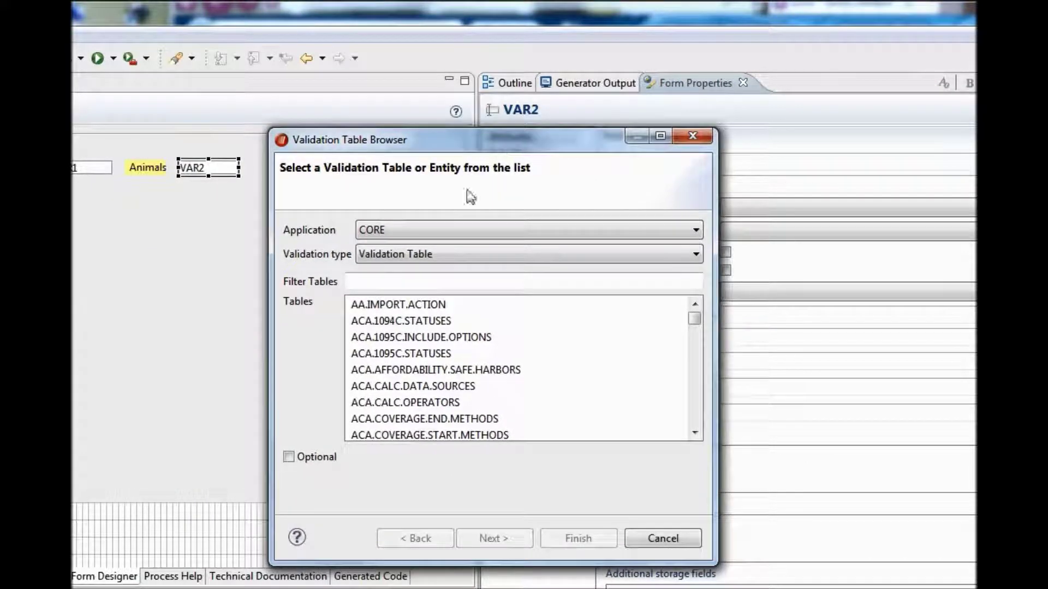
pyautogui.click(374, 282)
pyautogui.write('ani')
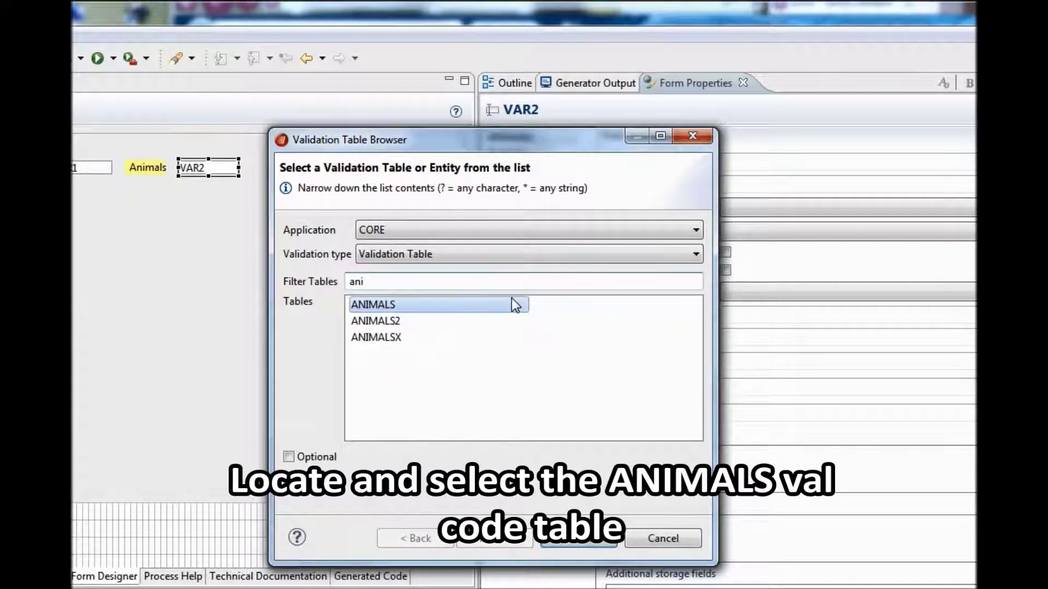
pyautogui.click(393, 305)
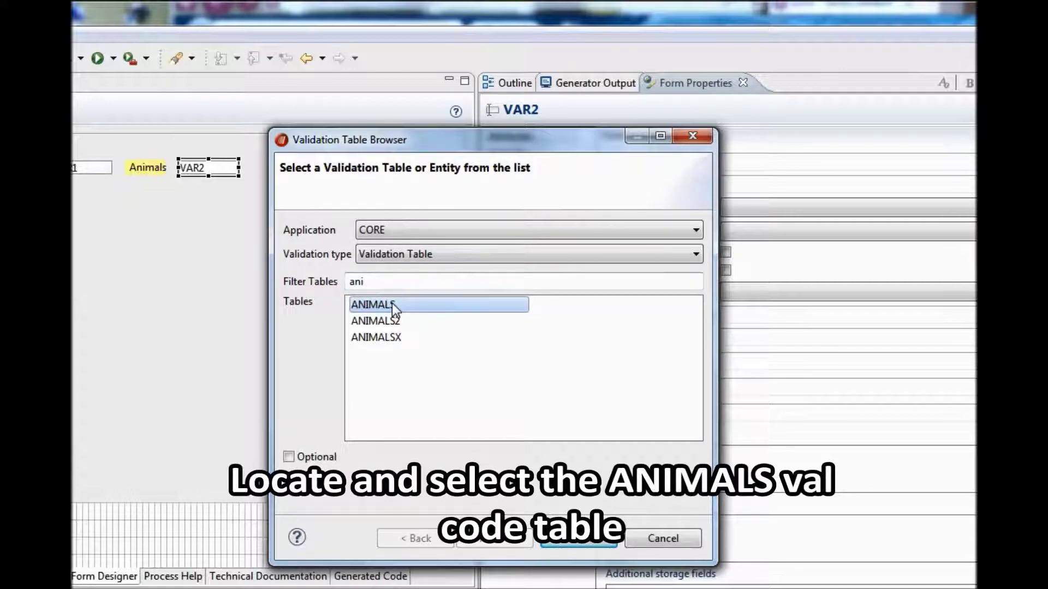
pyautogui.click(571, 542)
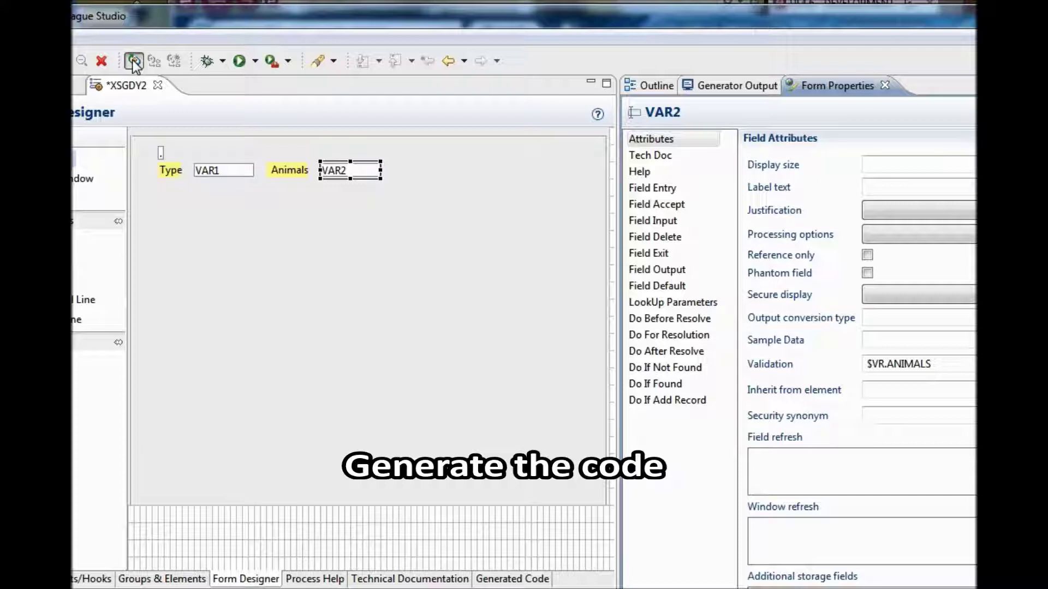
pyautogui.click(133, 61)
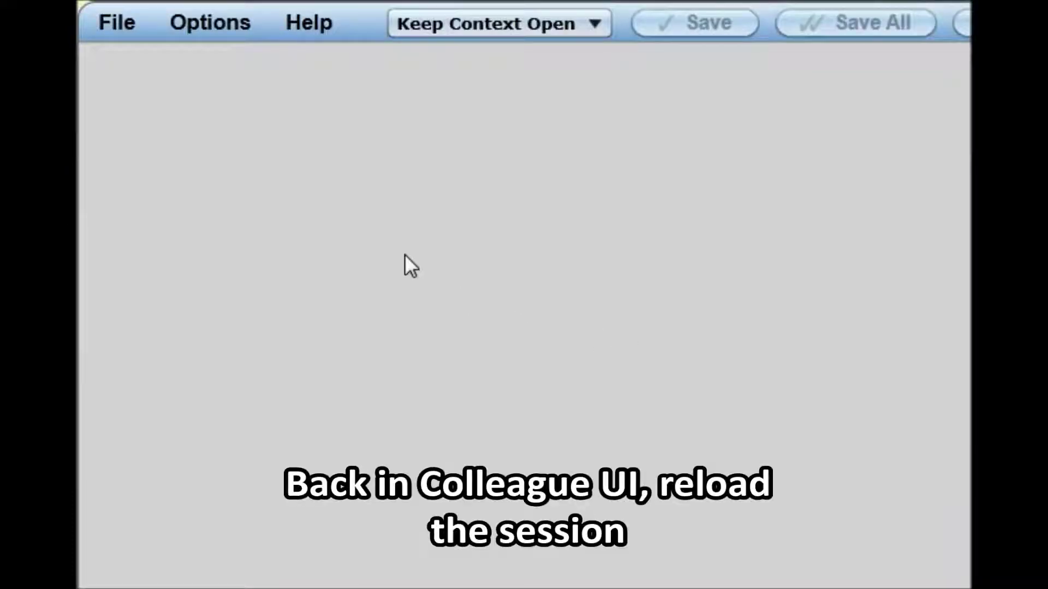
# - Reload the session in the Colleague UI and check the Type and Animals dropdown lists on the XSGVD2 form
pyautogui.click(204, 22)
pyautogui.click(244, 148)
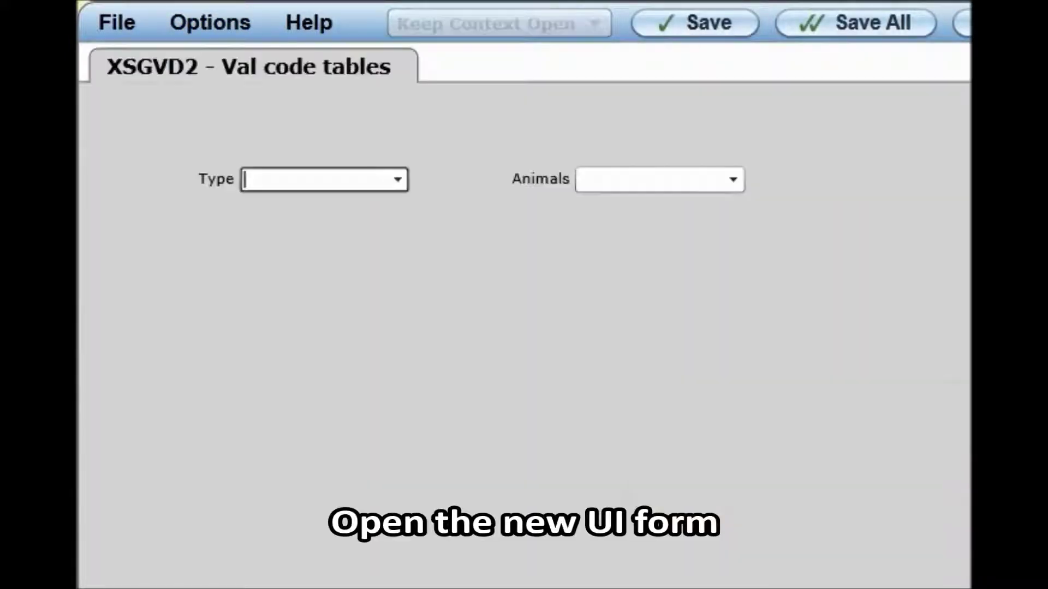
pyautogui.click(396, 181)
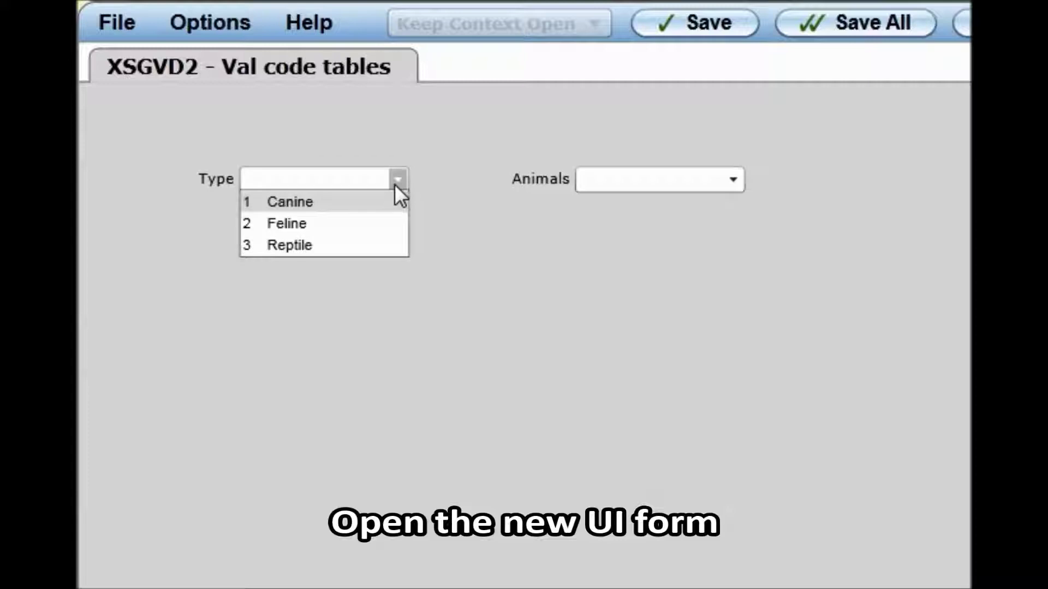
pyautogui.click(394, 183)
pyautogui.click(734, 182)
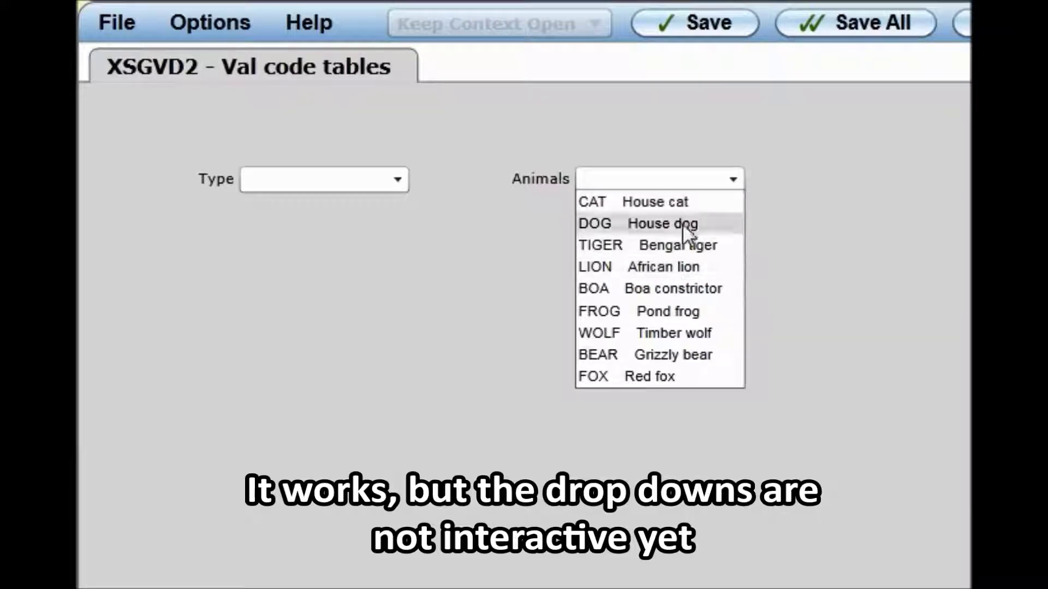
pyautogui.click(523, 247)
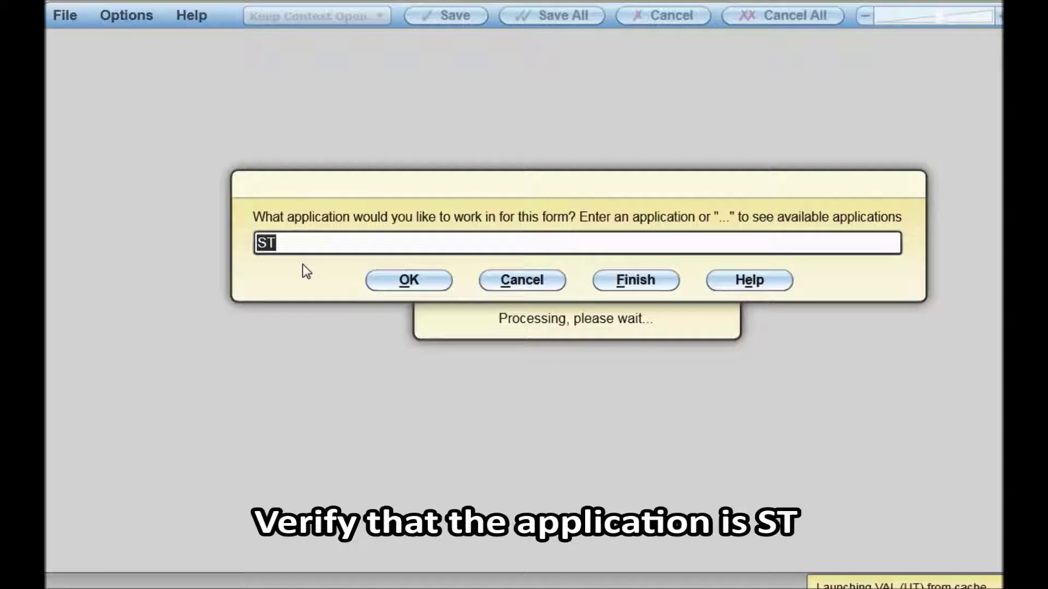
# - Open the ANIMALS table in the VAL Validation Codes form, using ST as the application
pyautogui.click(405, 284)
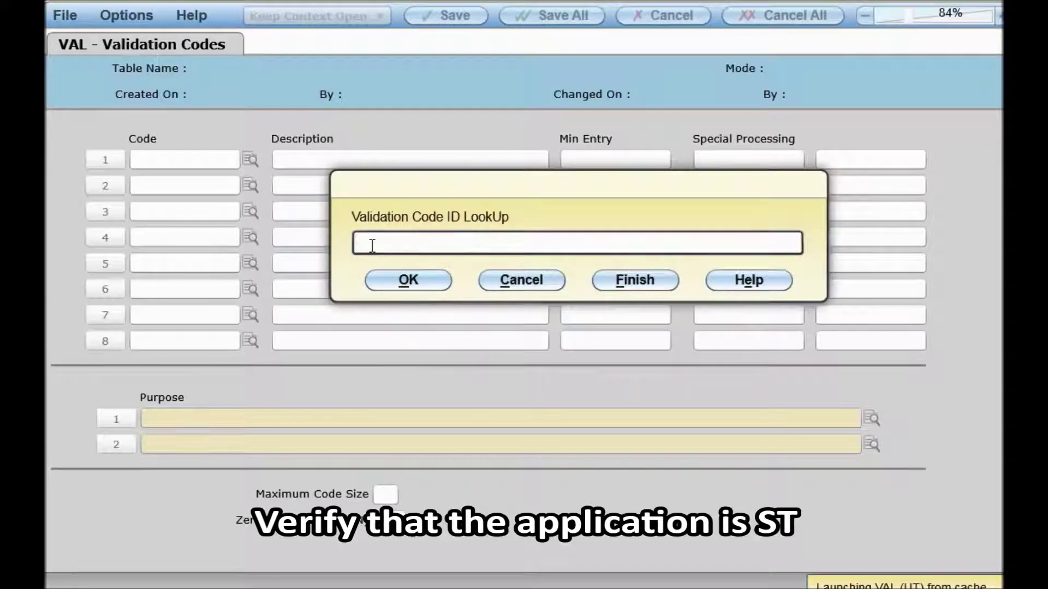
pyautogui.write('ani')
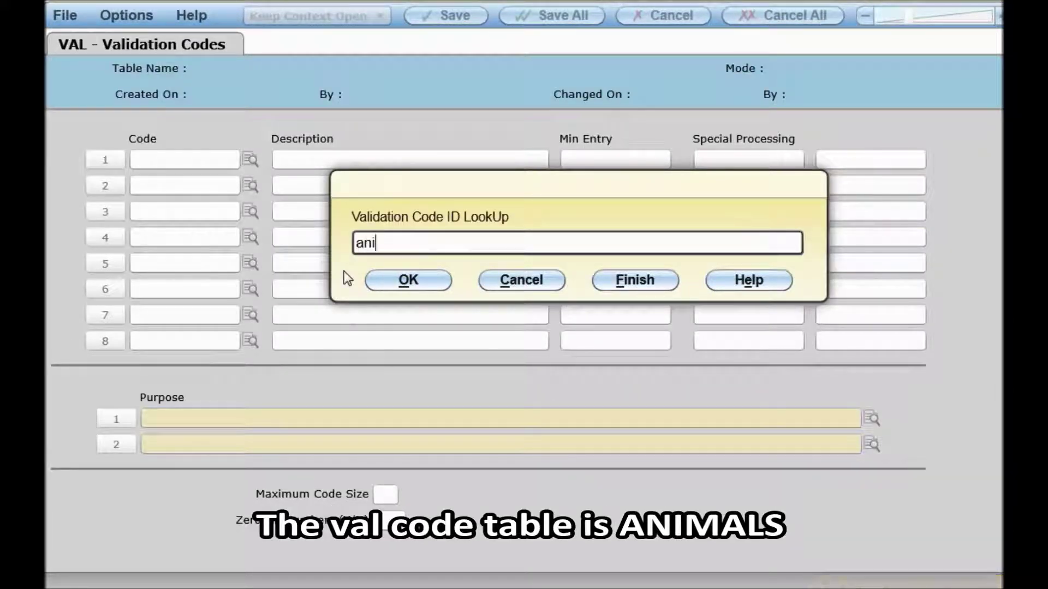
pyautogui.write('mals')
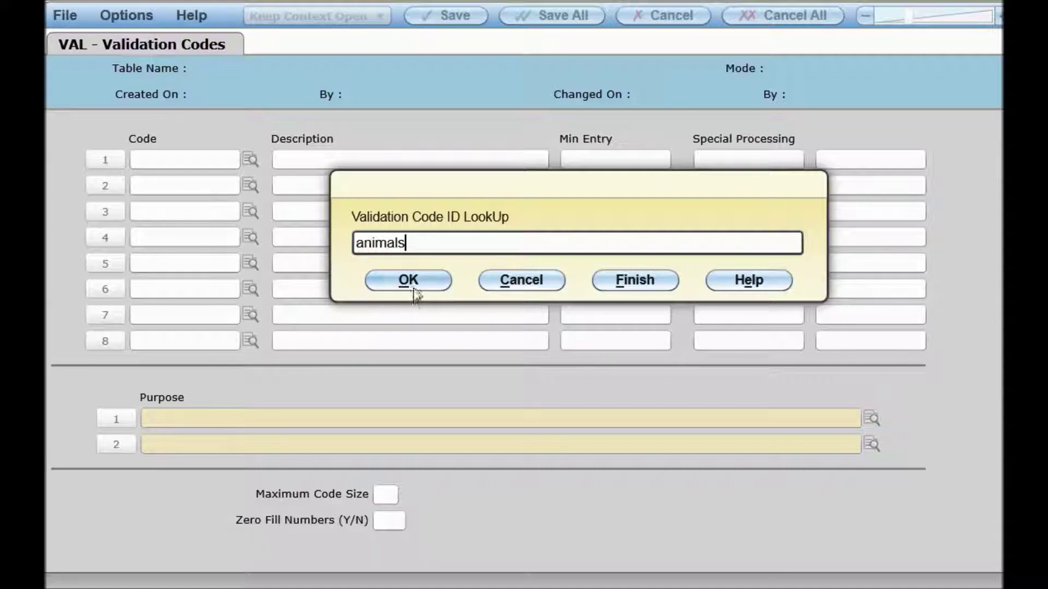
pyautogui.click(414, 289)
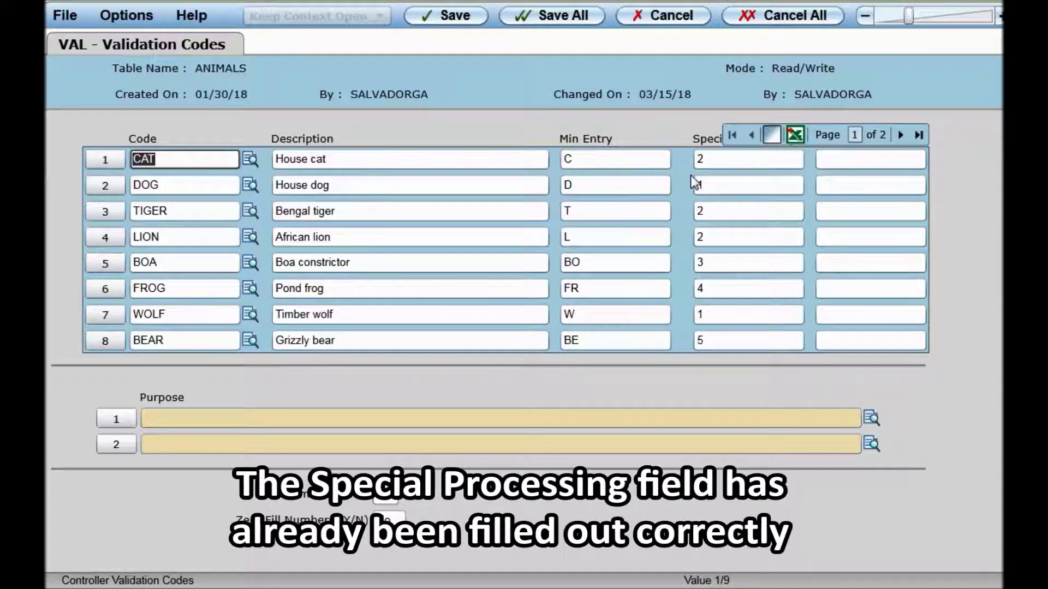
# - Review the Special Processing value of every ANIMALS code across both pages, and leave the form without saving
pyautogui.click(702, 160)
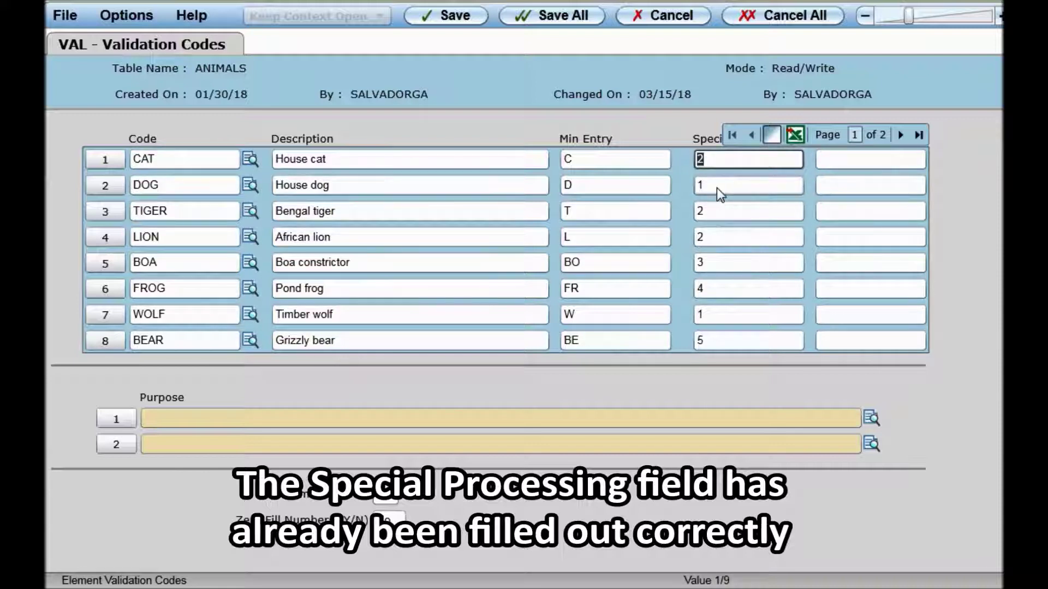
pyautogui.click(716, 185)
pyautogui.click(716, 212)
pyautogui.click(716, 237)
pyautogui.click(719, 263)
pyautogui.click(719, 288)
pyautogui.click(720, 314)
pyautogui.click(722, 339)
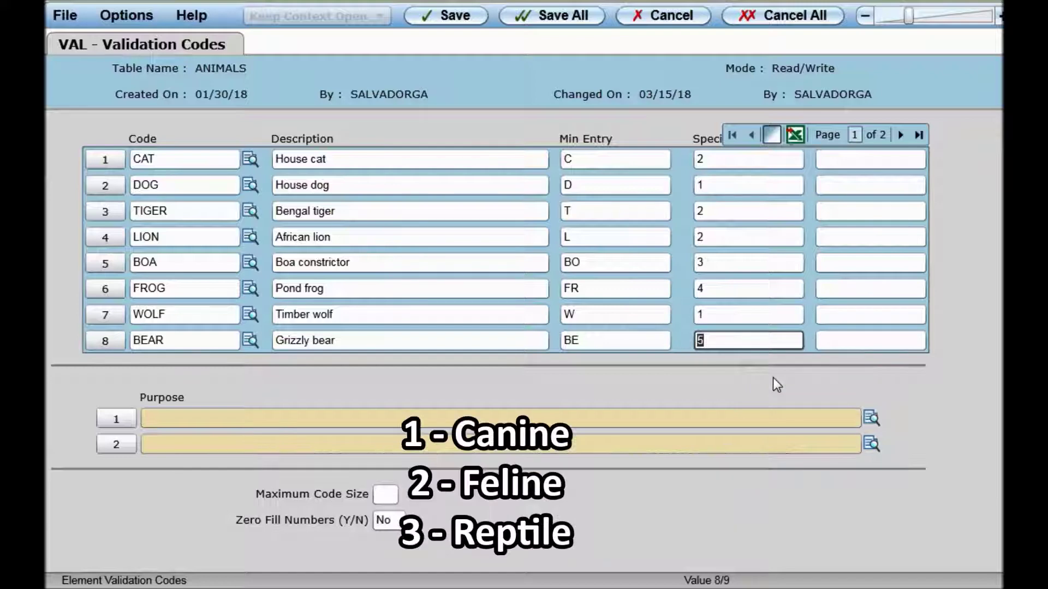
pyautogui.click(900, 134)
pyautogui.click(719, 159)
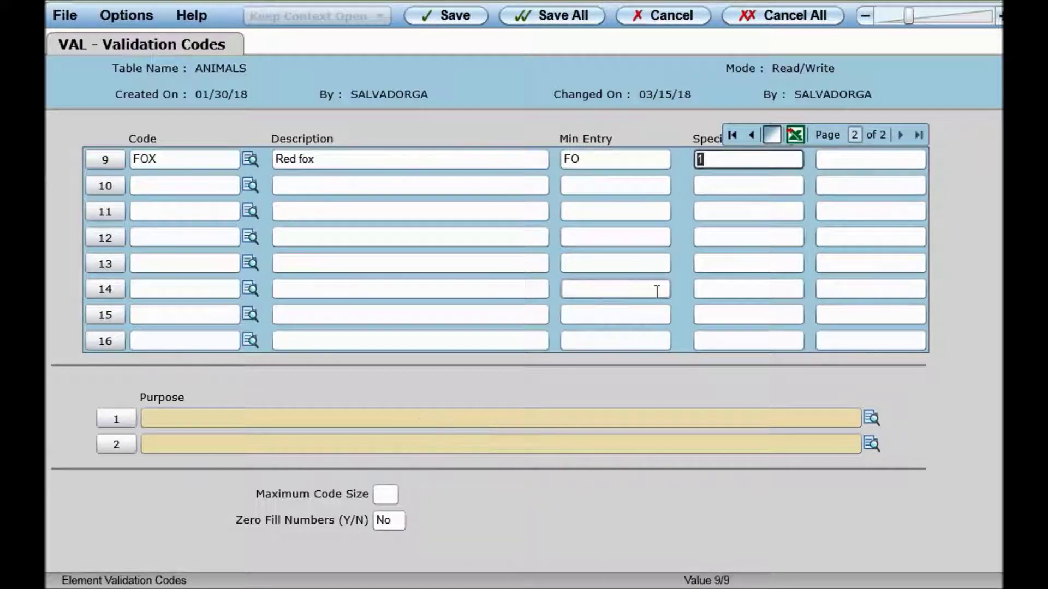
pyautogui.click(771, 18)
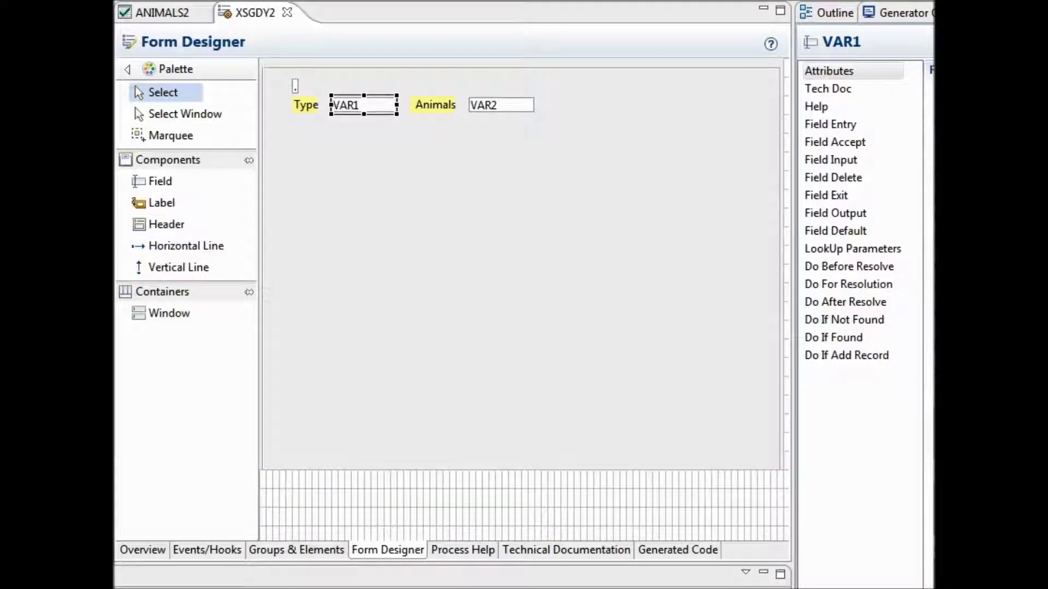
# - Switch to Colleague Studio and set Action code 1 to 1 for the DOG item of the ANIMALS2 validation table
pyautogui.click(164, 15)
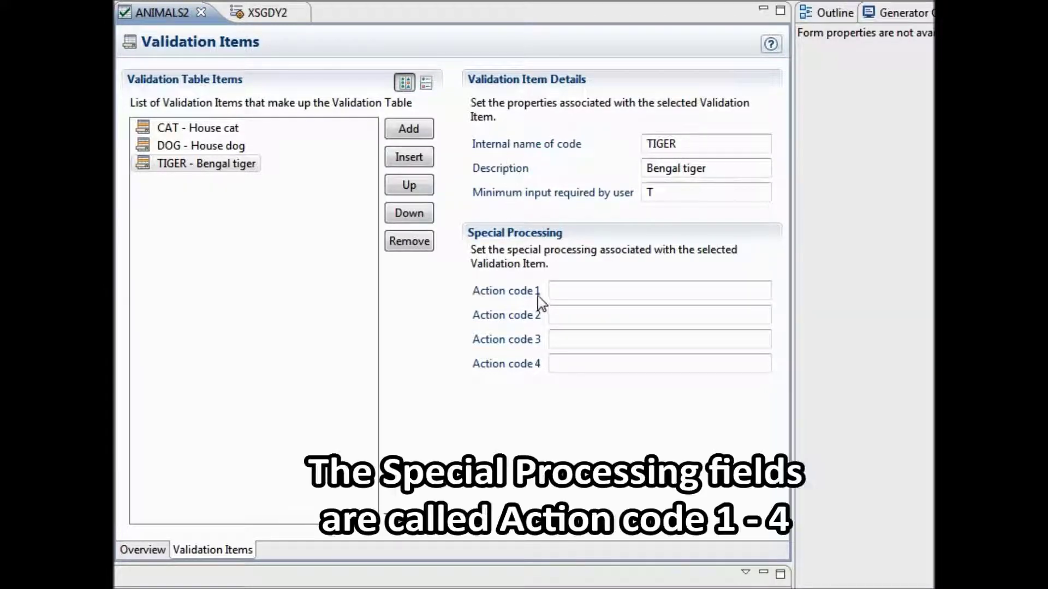
pyautogui.click(185, 129)
pyautogui.click(204, 146)
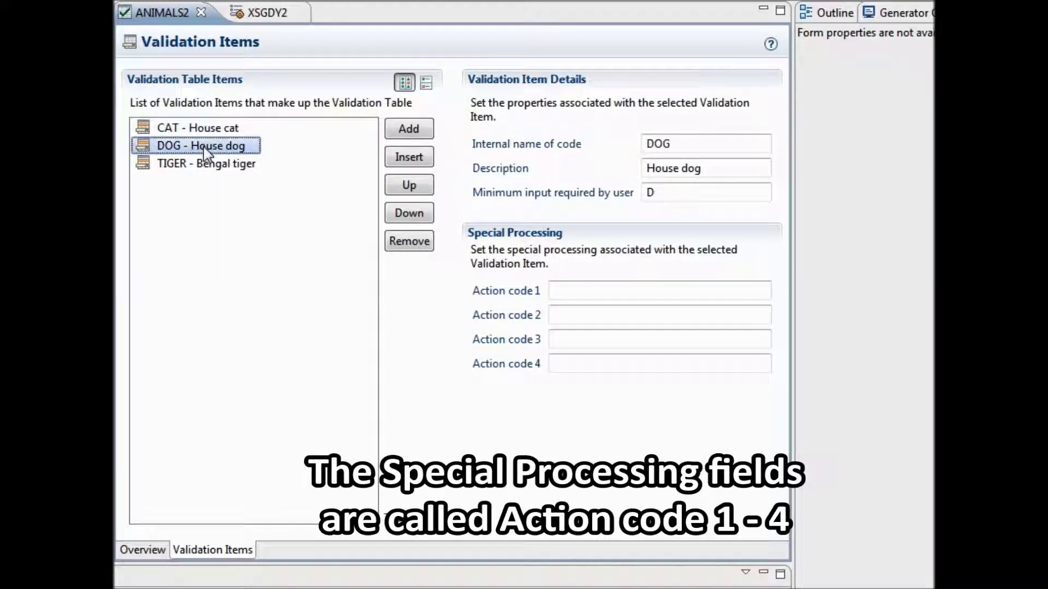
pyautogui.click(574, 294)
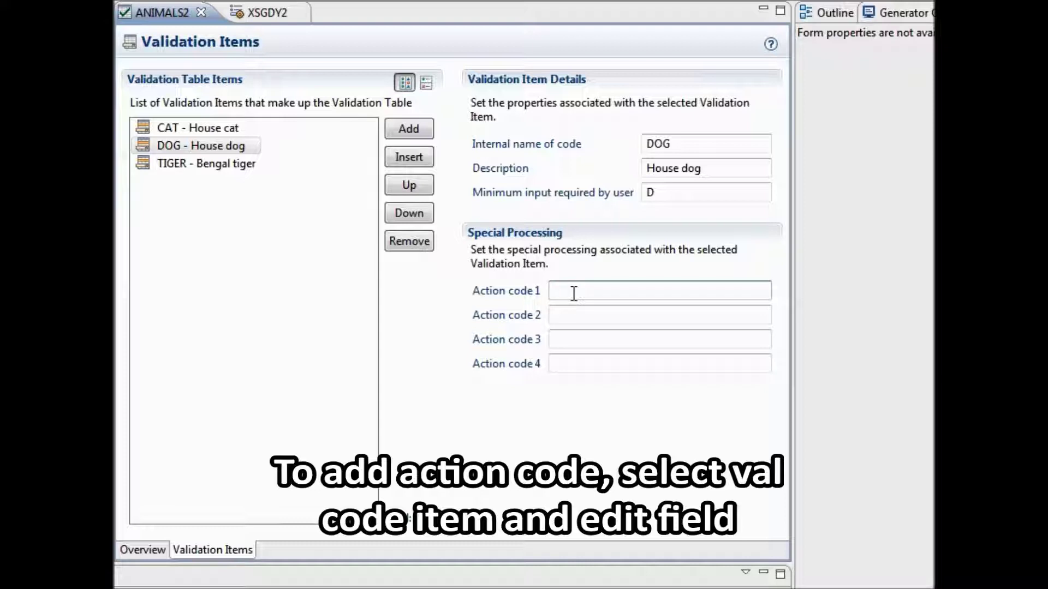
pyautogui.write('1')
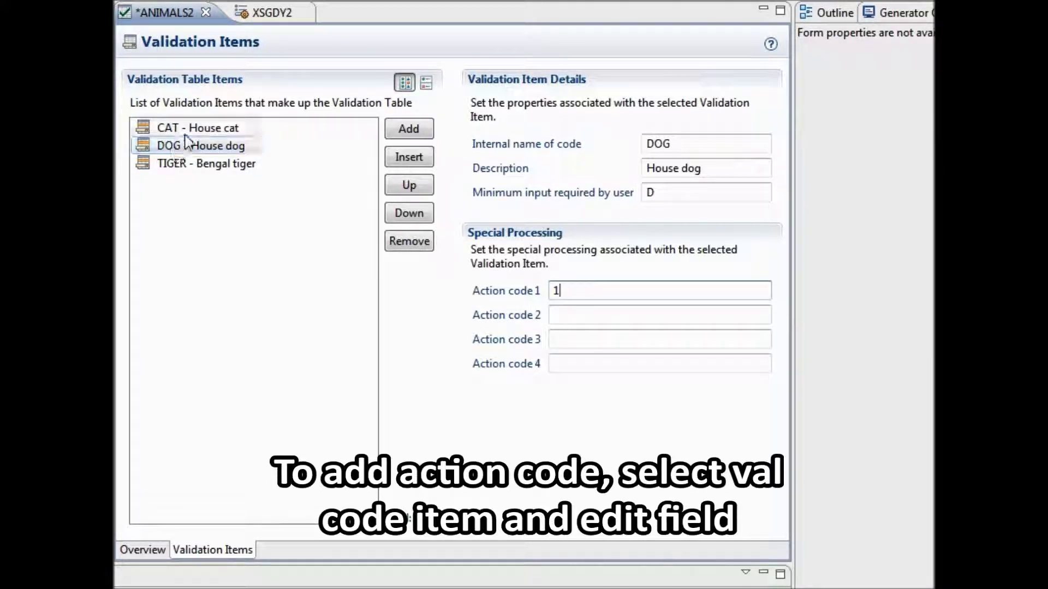
# - Set Action code 1 to 2 for both the CAT and TIGER items, and save the ANIMALS2 validation table
pyautogui.click(176, 129)
pyautogui.click(566, 290)
pyautogui.write('2')
pyautogui.click(172, 164)
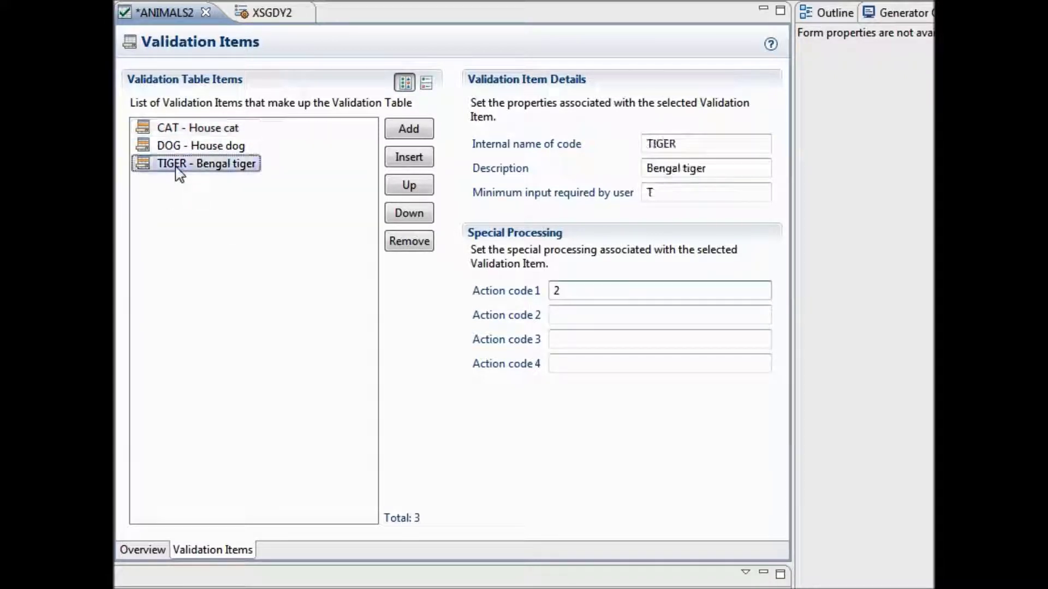
pyautogui.click(582, 293)
pyautogui.write('2')
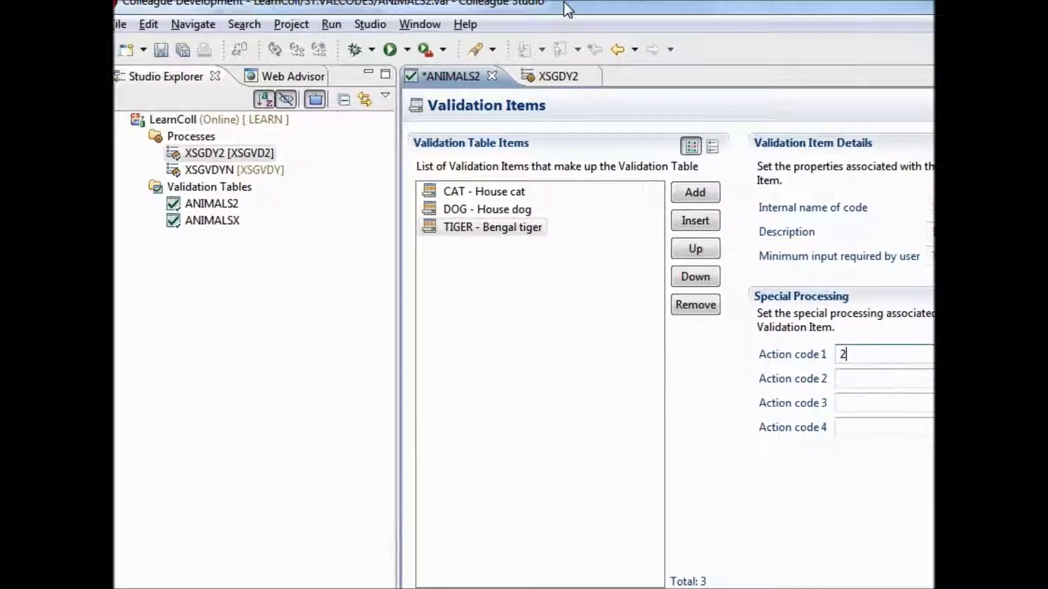
pyautogui.click(164, 50)
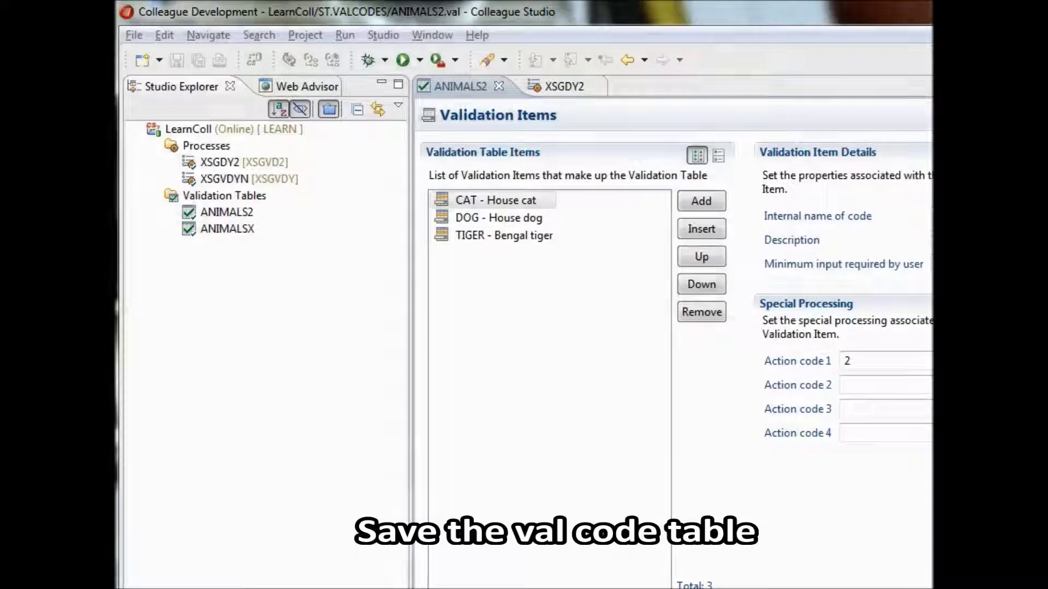
# - Export the ANIMALS2.val validation table from ST.VALCODES to Colleague
pyautogui.rightClick(247, 210)
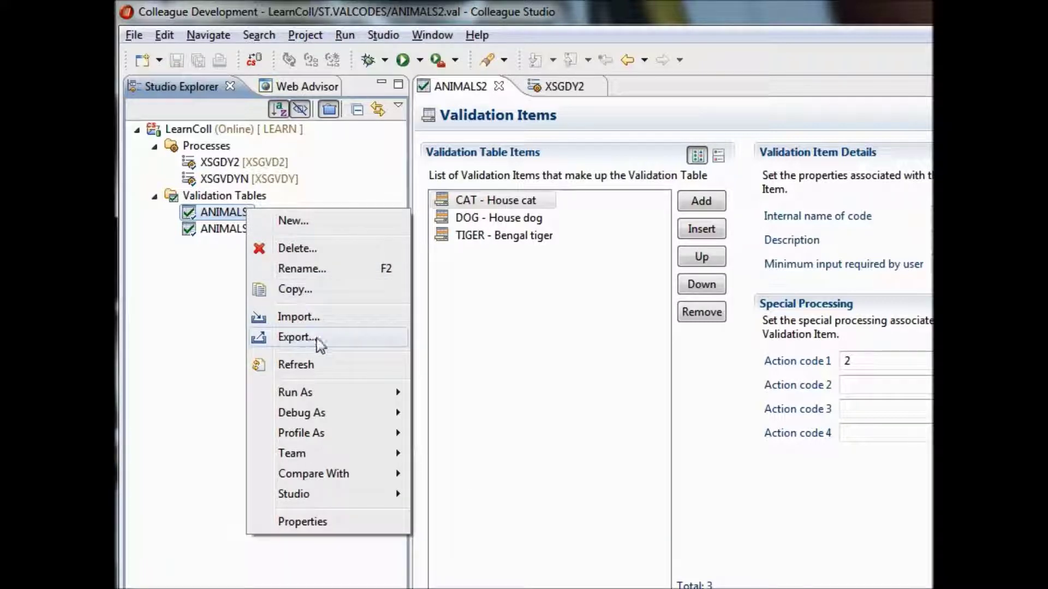
pyautogui.click(352, 343)
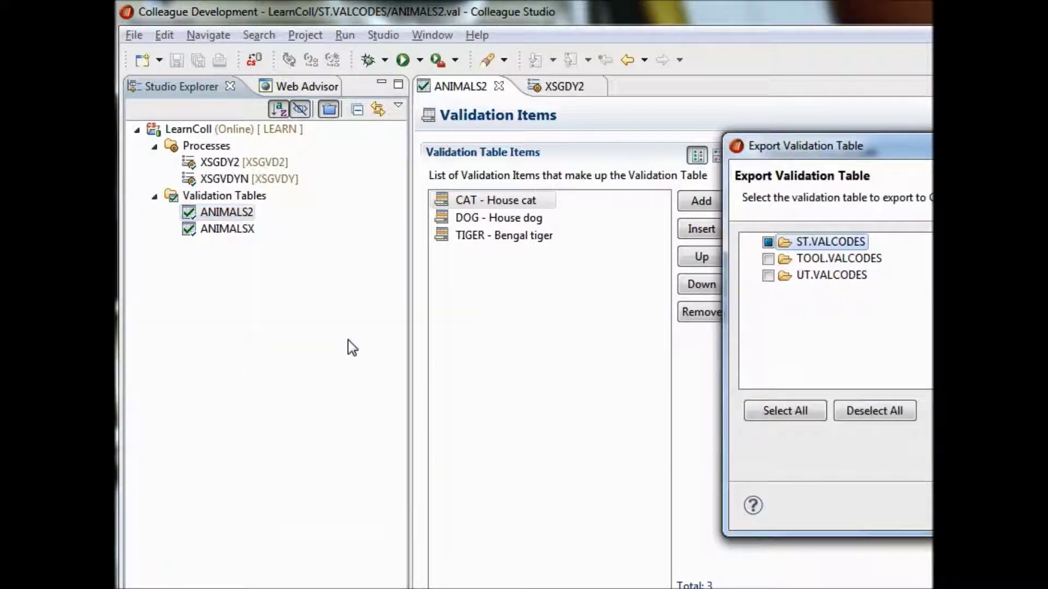
pyautogui.moveTo(909, 150); pyautogui.dragTo(498, 147)
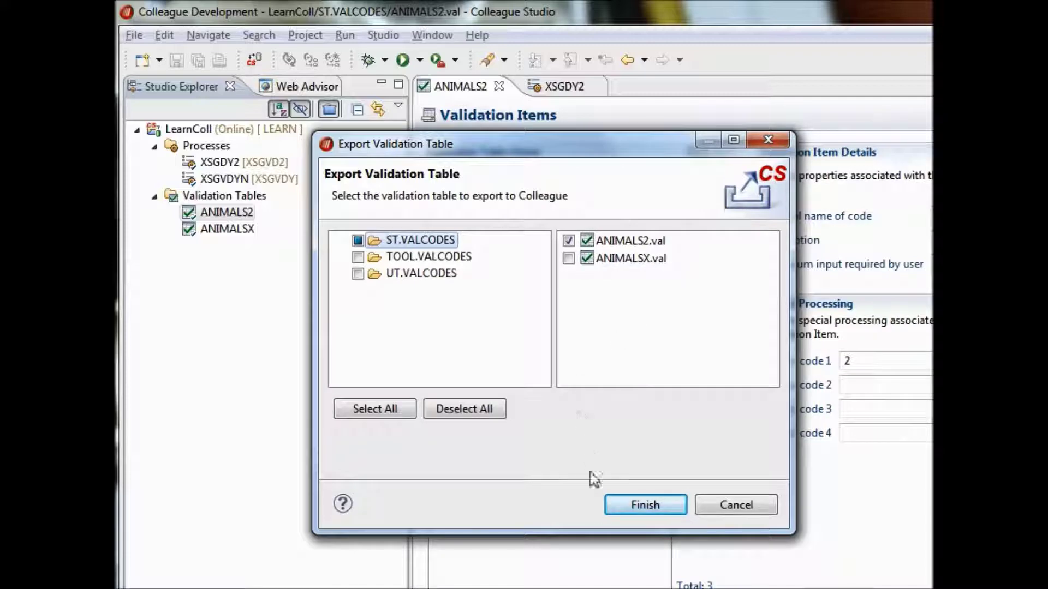
pyautogui.click(645, 506)
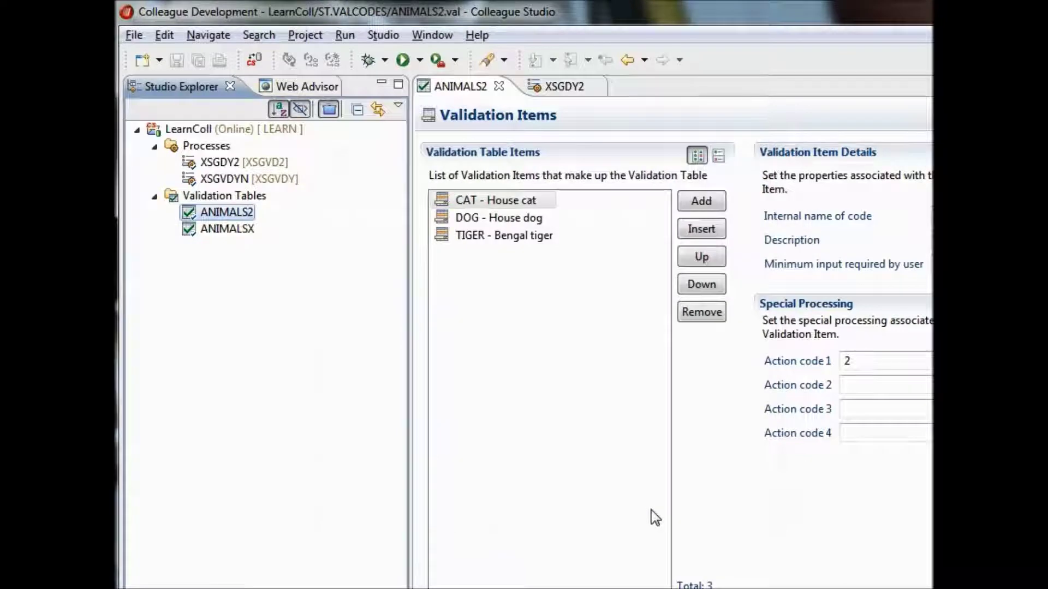
# - Open the ANIMALSX validation table and review the Action code 1 value of each of its validation items
pyautogui.doubleClick(217, 222)
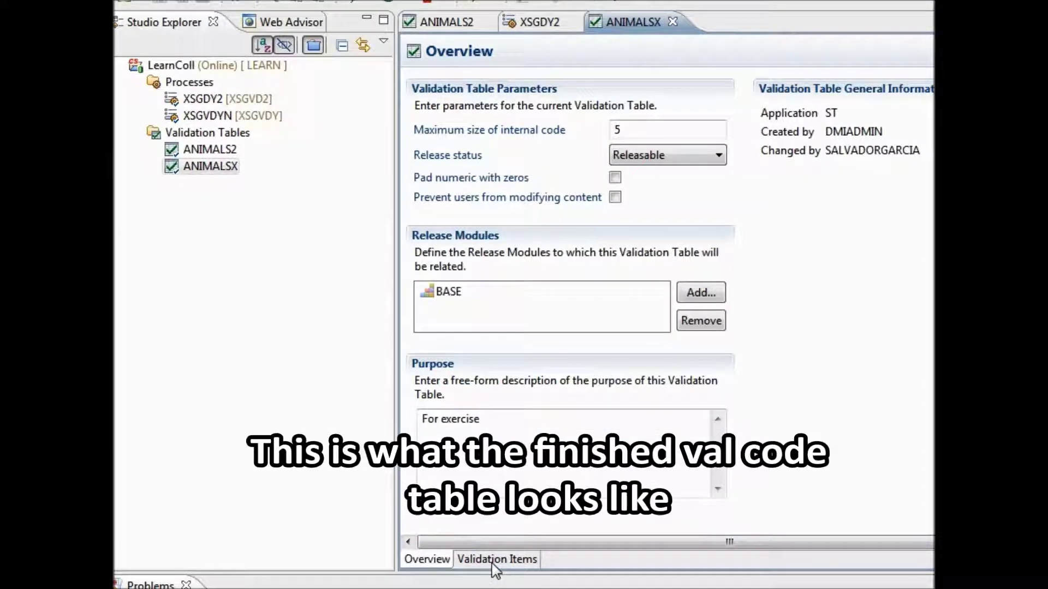
pyautogui.click(494, 560)
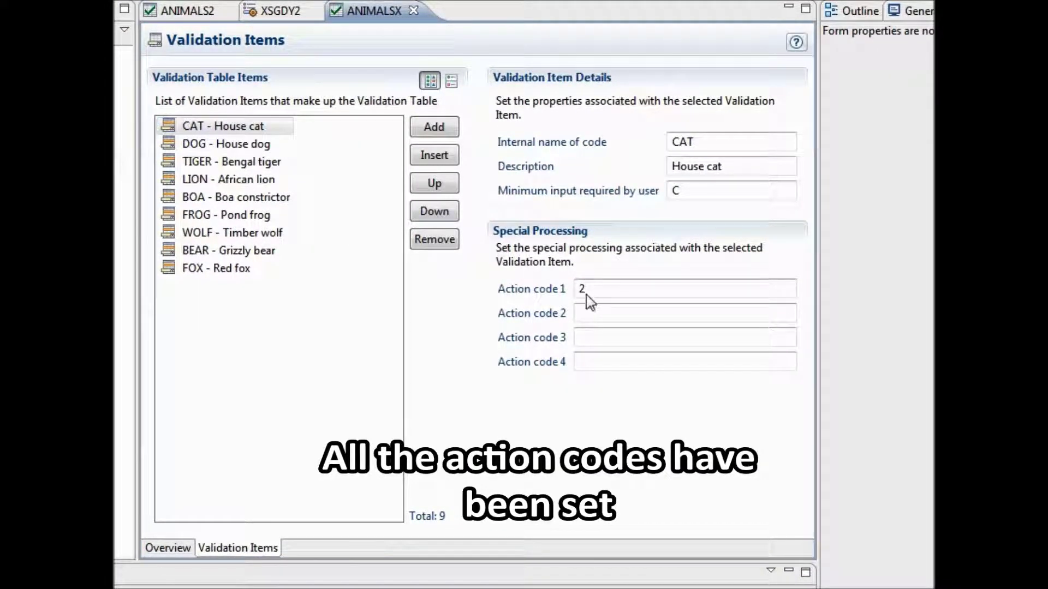
pyautogui.click(230, 144)
pyautogui.click(224, 163)
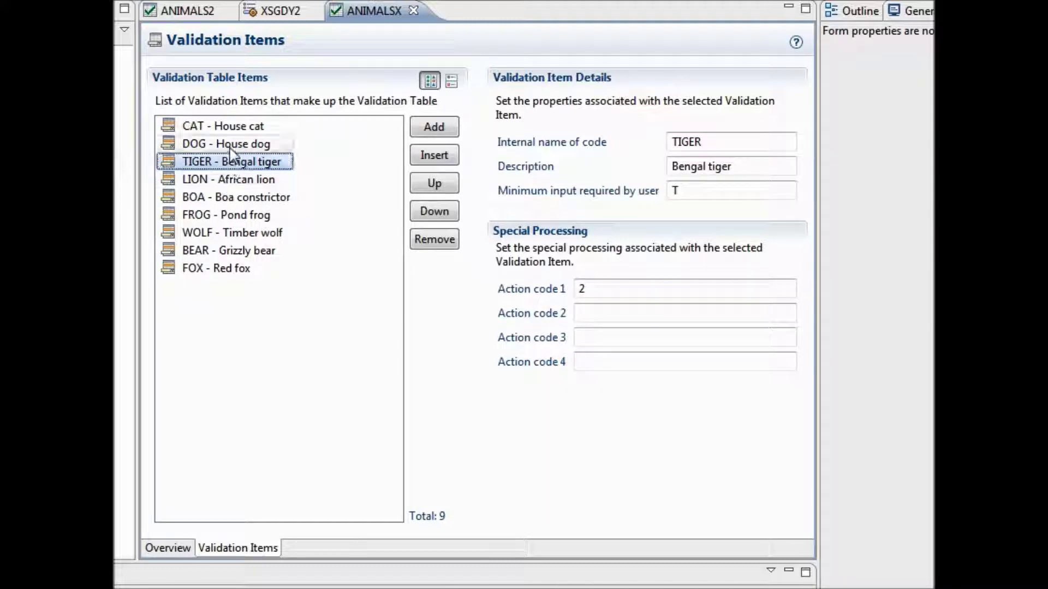
pyautogui.click(231, 148)
pyautogui.click(232, 179)
pyautogui.click(235, 199)
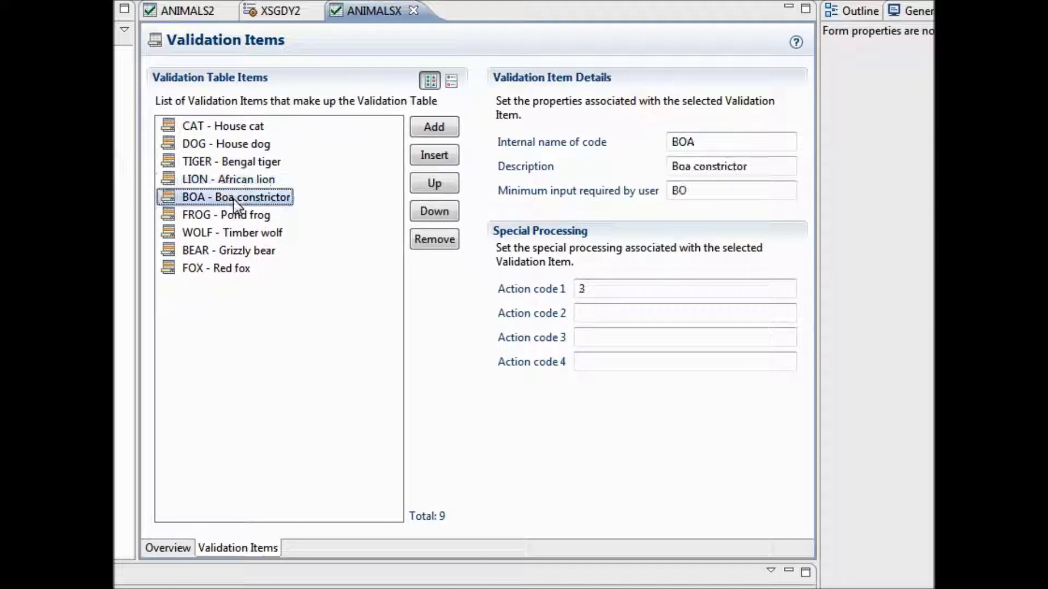
pyautogui.click(237, 216)
pyautogui.click(237, 234)
pyautogui.click(232, 252)
pyautogui.click(230, 269)
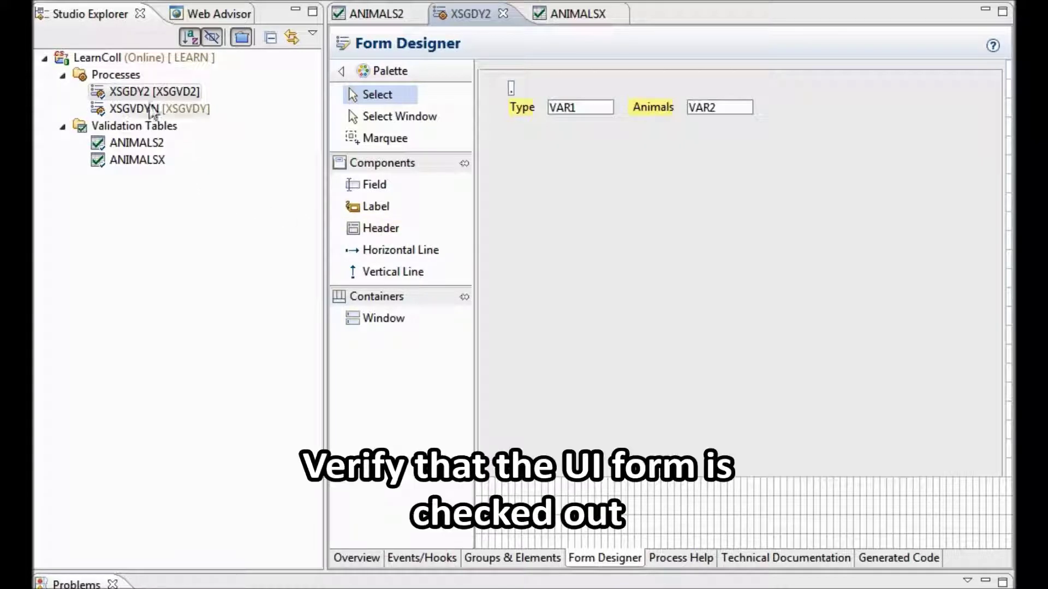
# - Refresh the team status of the XSGDY2 process to verify that the form is checked out
pyautogui.rightClick(174, 97)
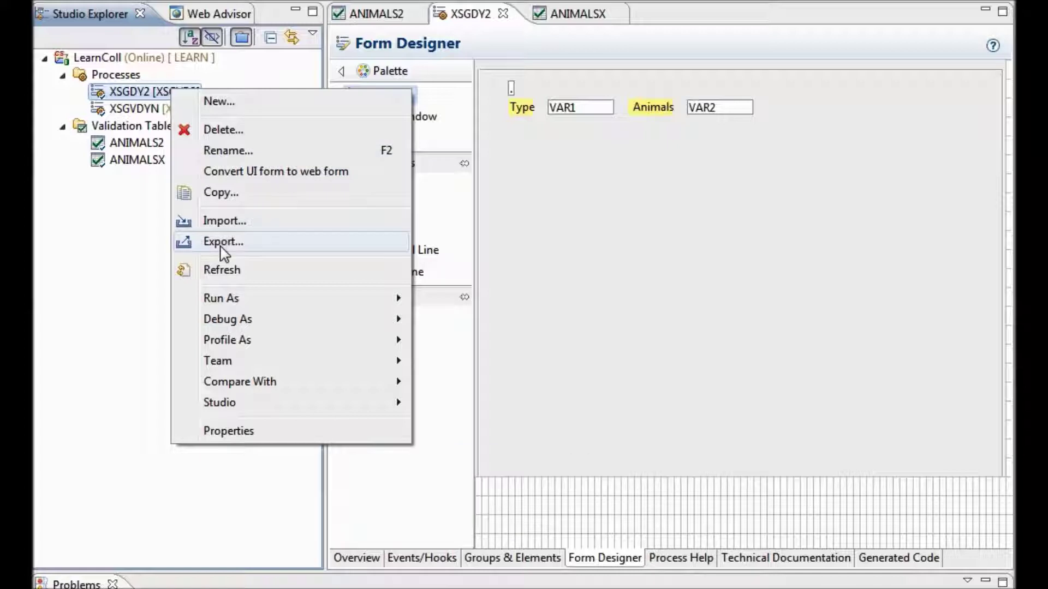
pyautogui.moveTo(346, 361)
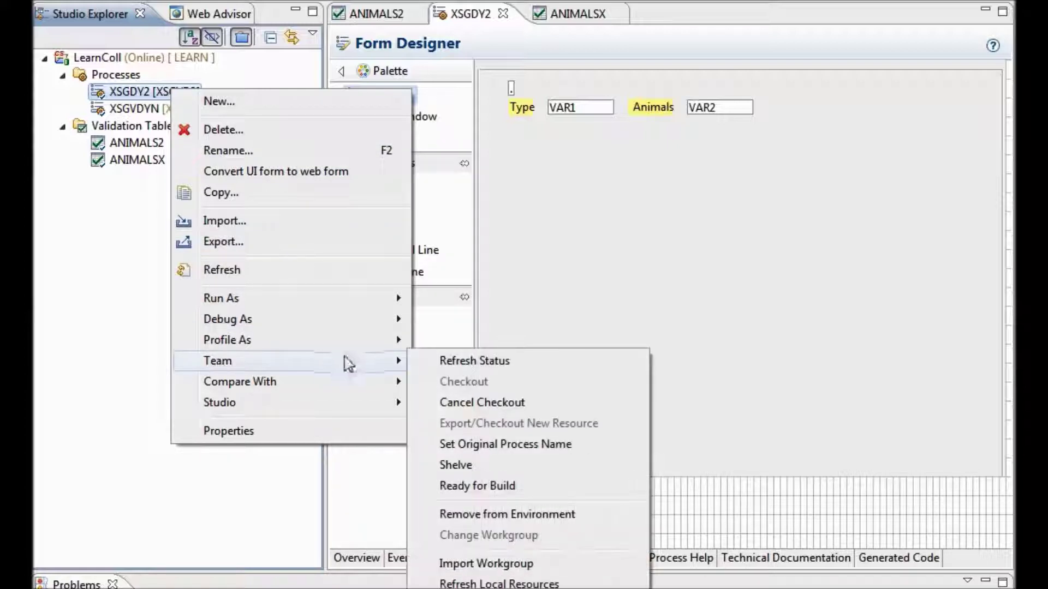
pyautogui.click(475, 362)
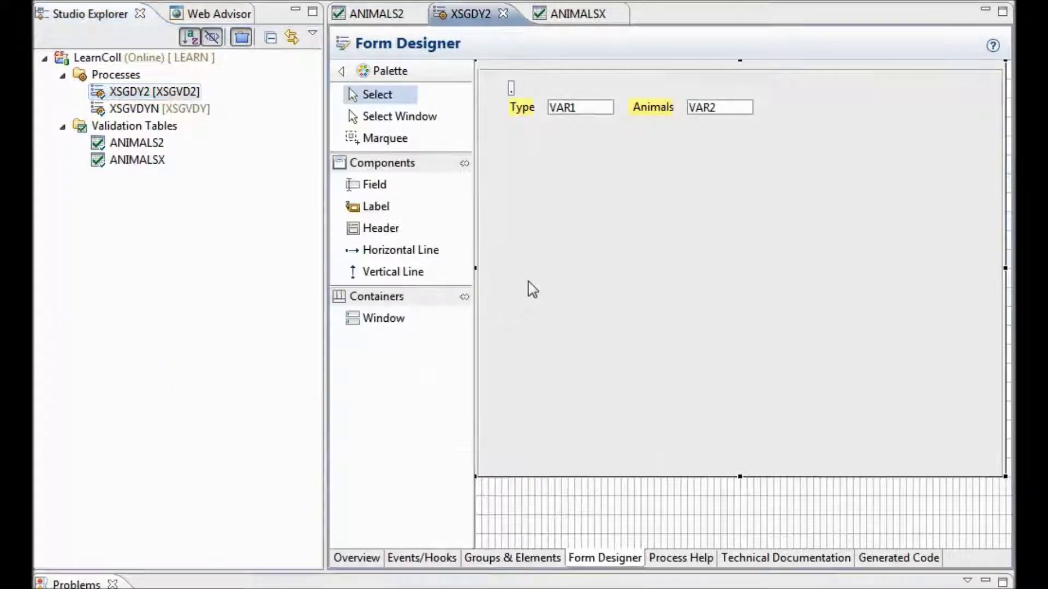
# - Add the DYN.VALCODE.II.ID data element as a field above the Type row of XSGDY2 and make it a phantom field
pyautogui.click(370, 191)
pyautogui.moveTo(928, 244); pyautogui.dragTo(743, 221)
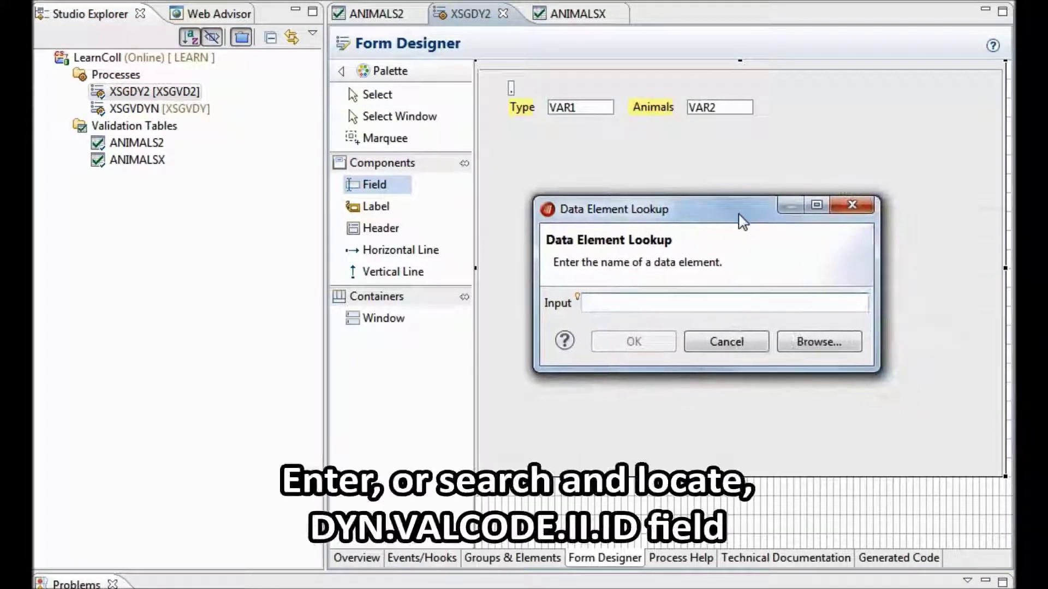
pyautogui.write('DYN.')
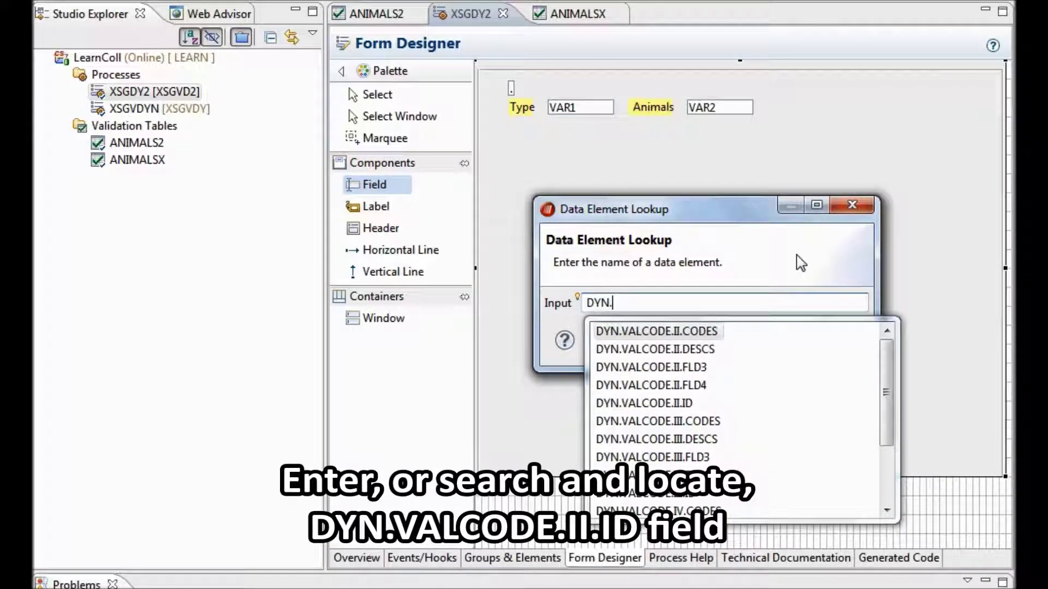
pyautogui.click(684, 406)
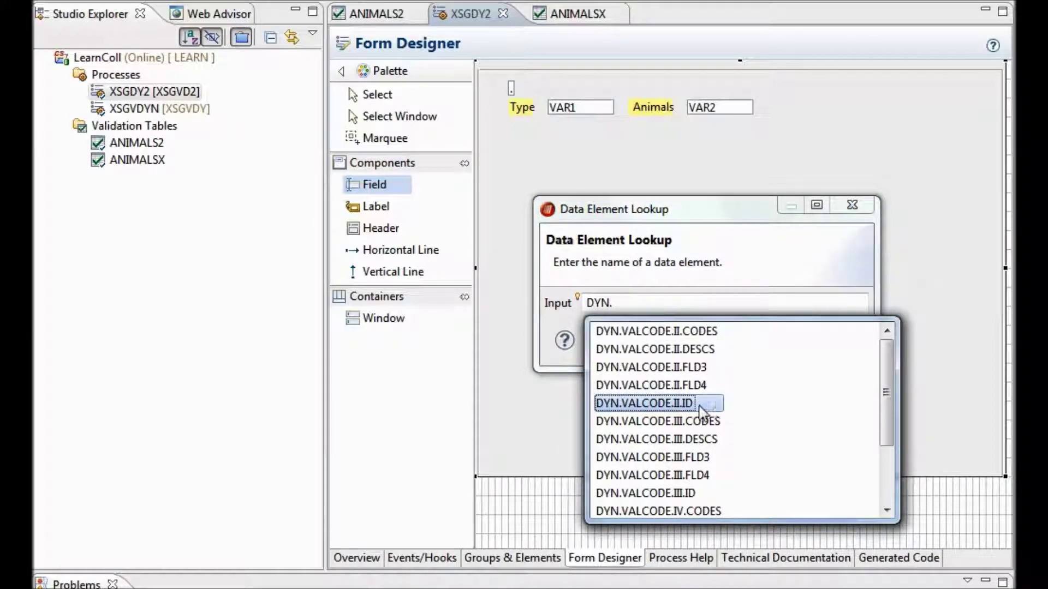
pyautogui.doubleClick(676, 406)
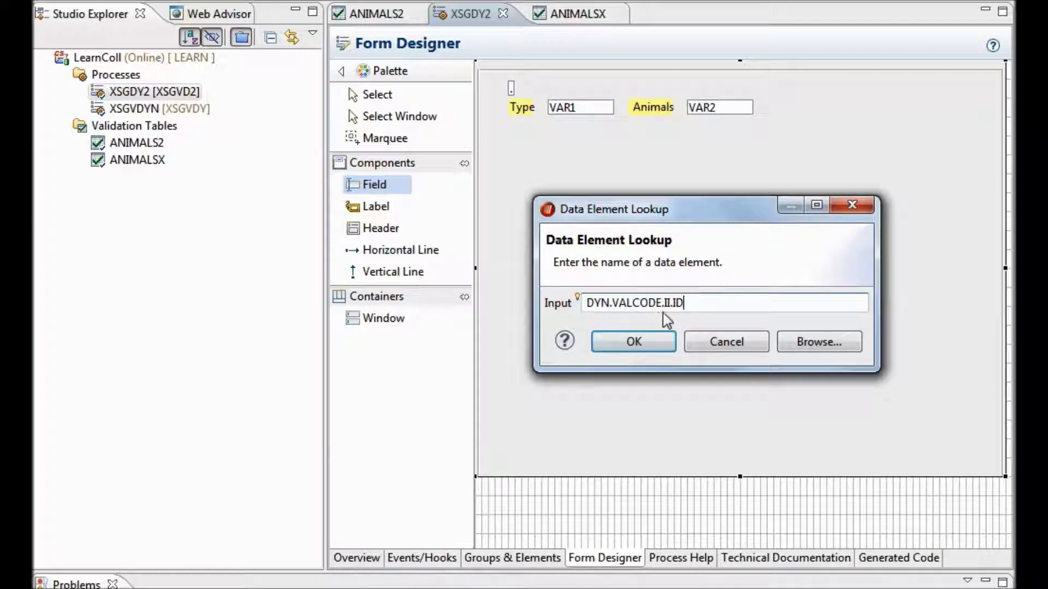
pyautogui.click(636, 348)
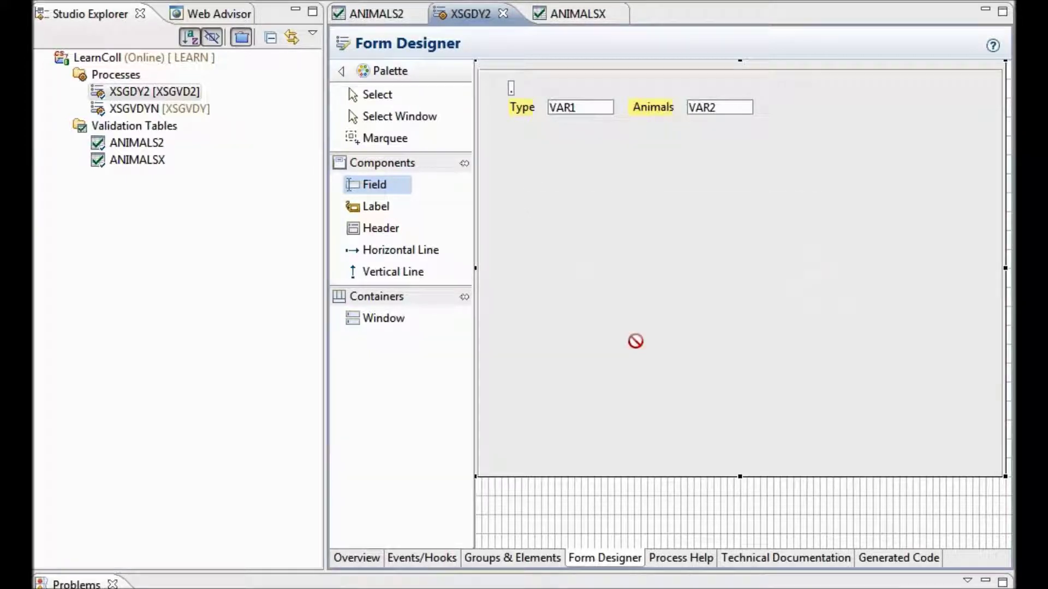
pyautogui.click(535, 81)
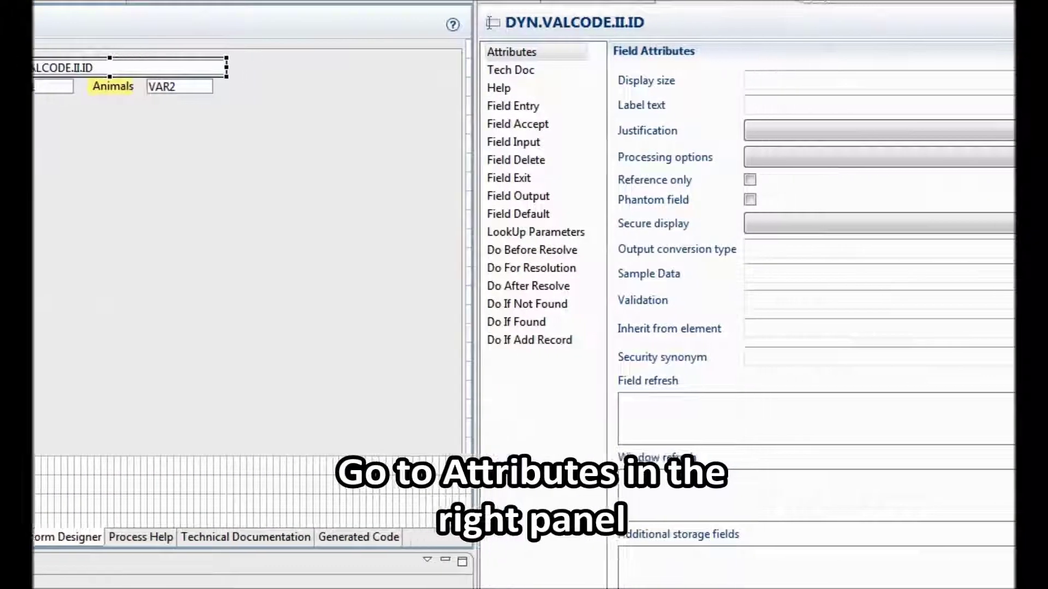
pyautogui.click(512, 53)
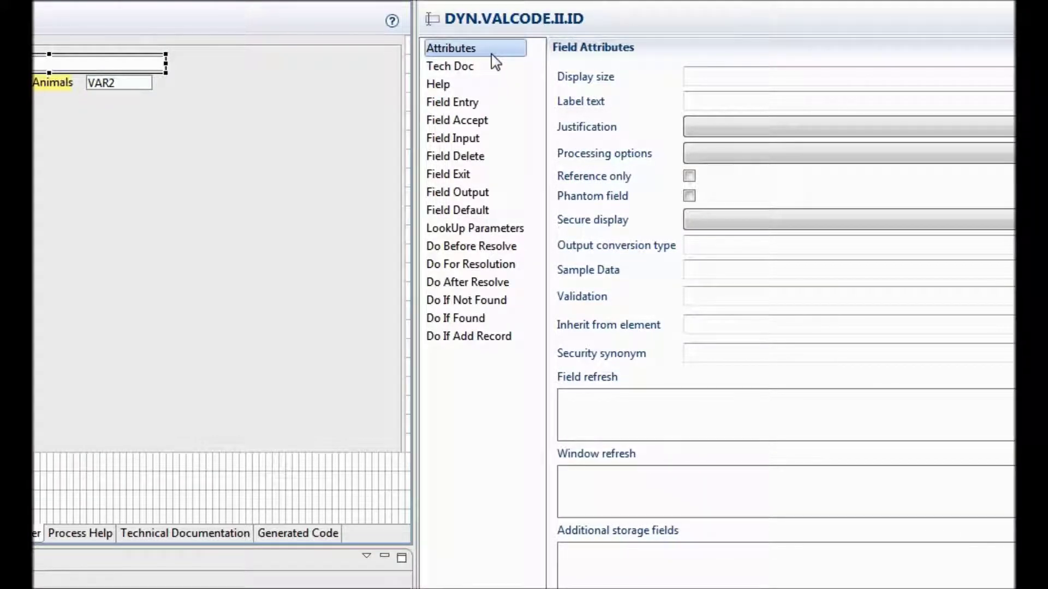
pyautogui.click(690, 198)
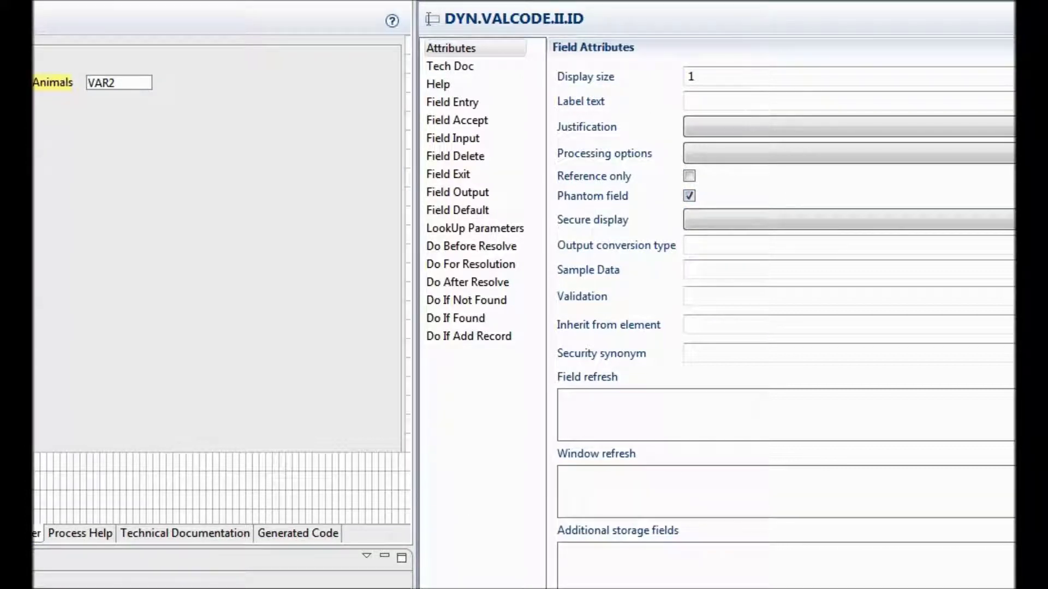
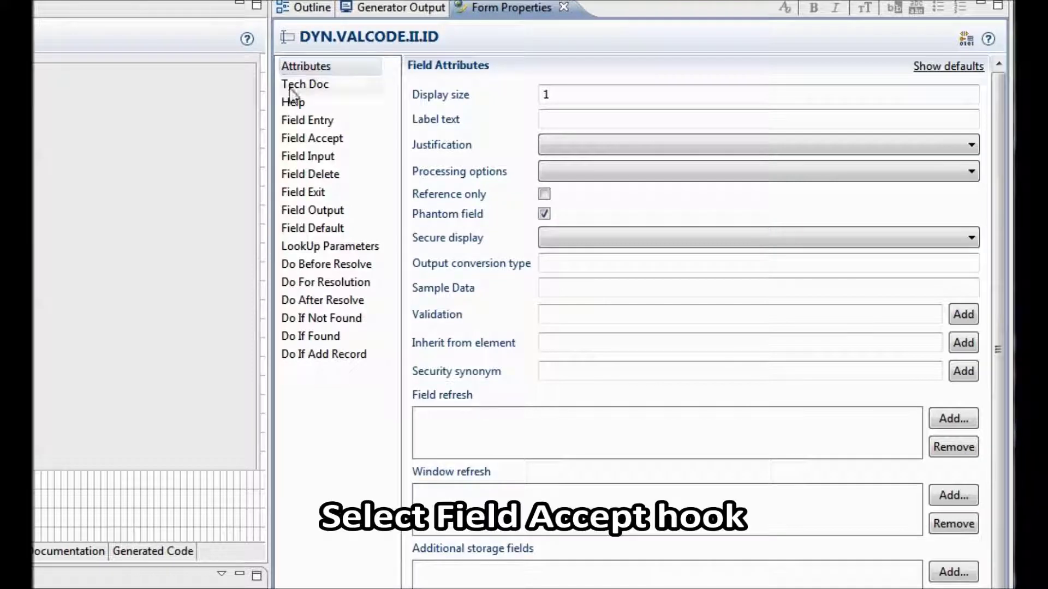
# - Try to paste the copied code into the Field Accept hook of the new DYN.VALCODE.II.ID field
pyautogui.click(311, 143)
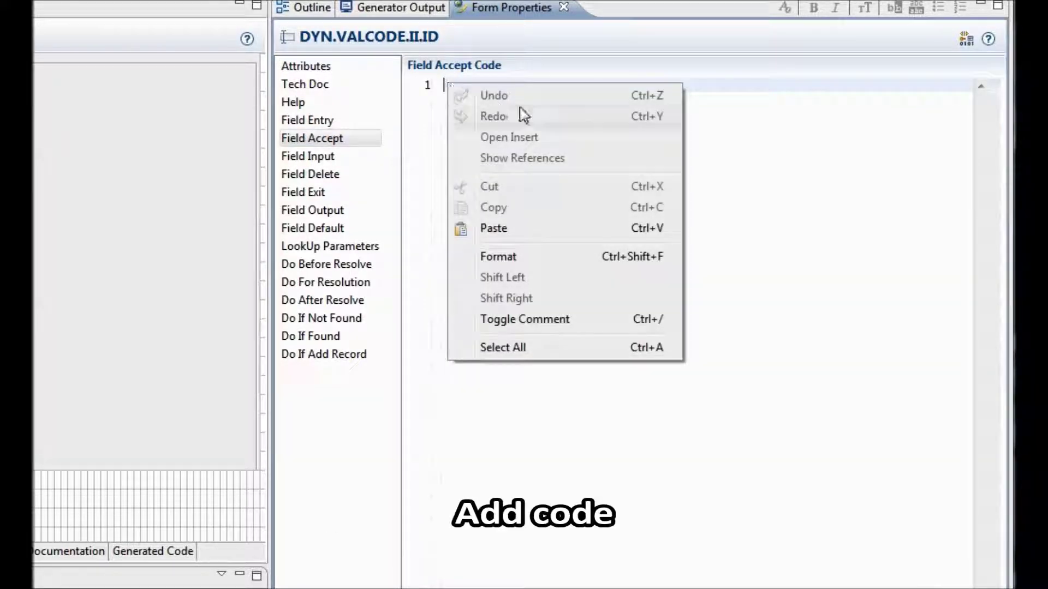
pyautogui.click(492, 228)
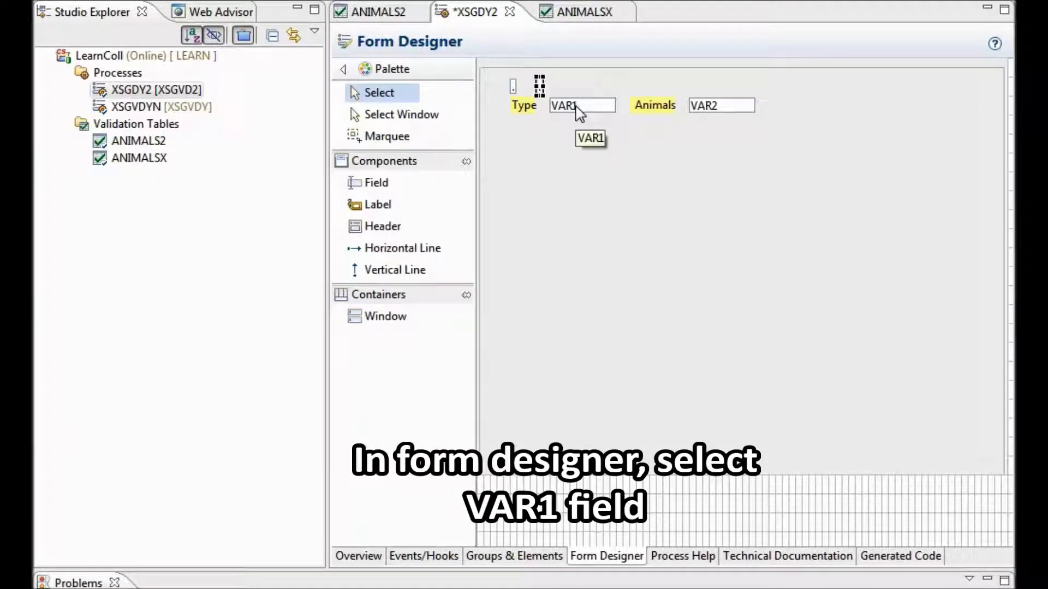
# - Paste code into VAR1's Field Exit hook that rebuilds the VAR2 dropdown list from the VAR1 selection and stores it as dynamic valcodes
pyautogui.click(580, 115)
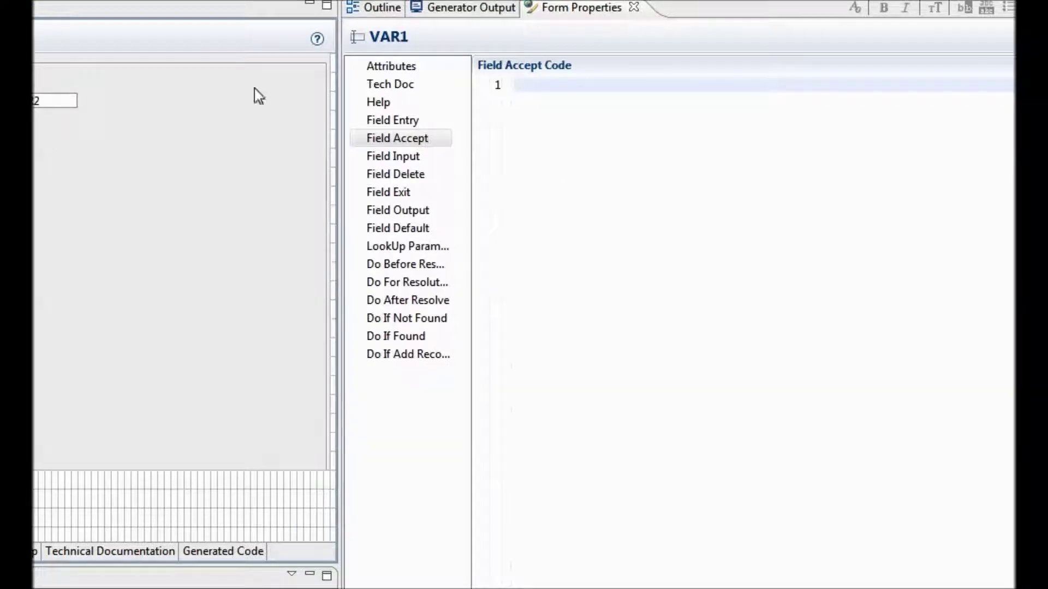
pyautogui.click(382, 195)
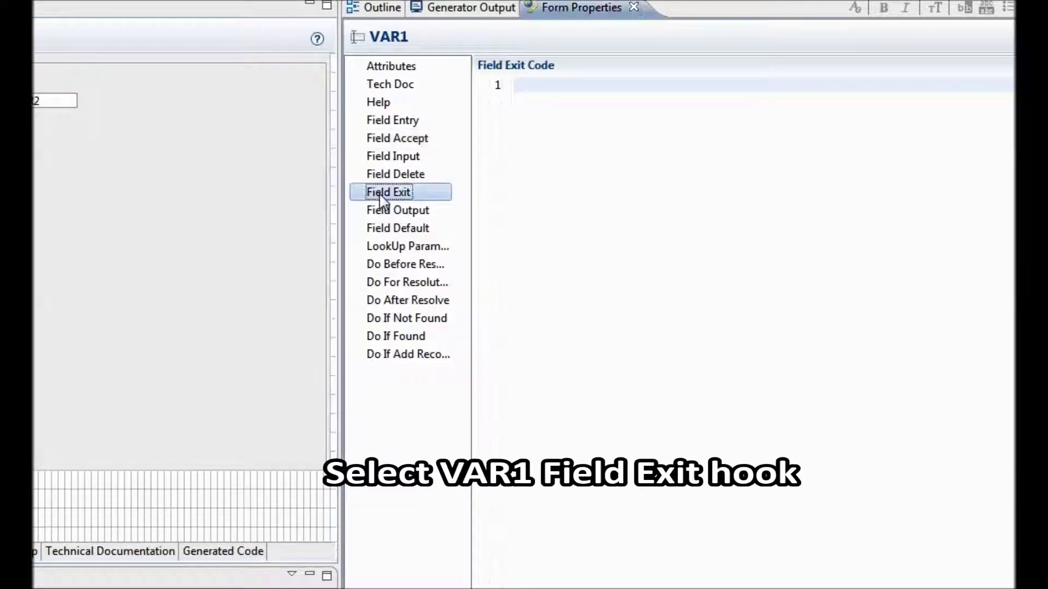
pyautogui.rightClick(530, 83)
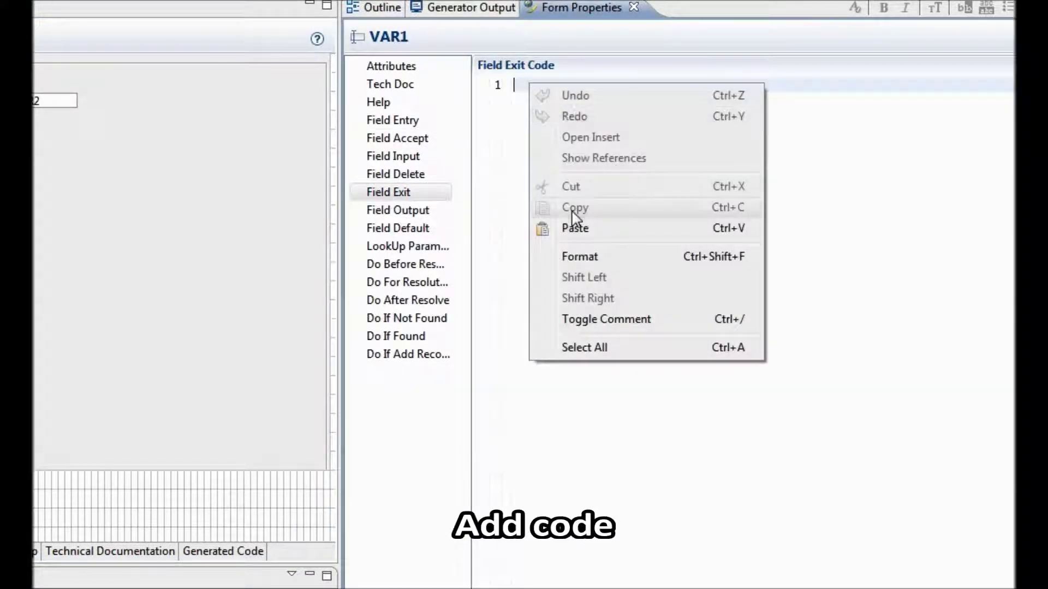
pyautogui.click(573, 227)
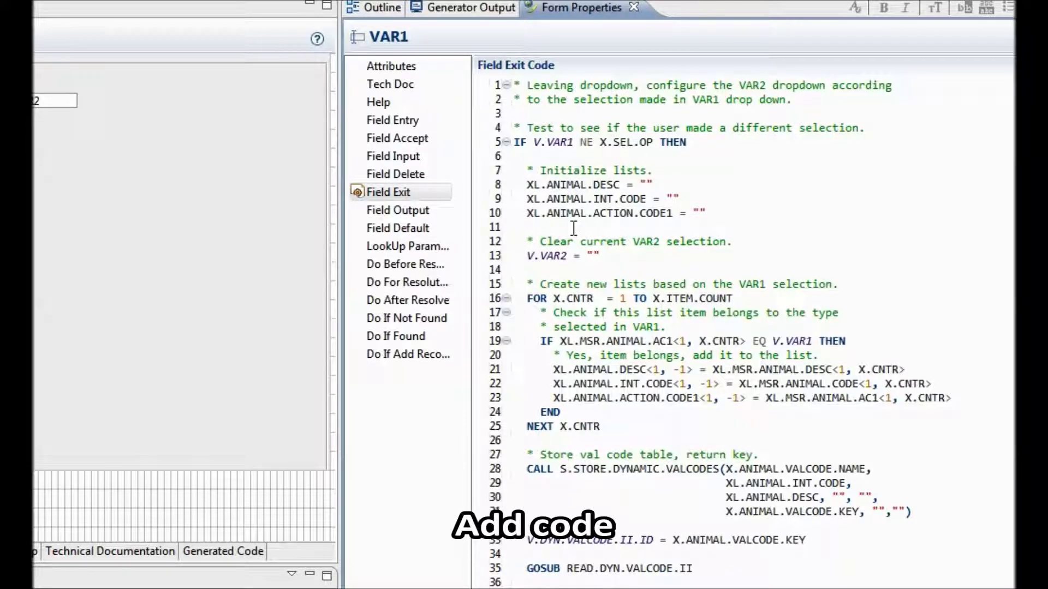
# - Paste the code TRANSLATE " - " into the Field Output hook of VAR1
pyautogui.click(415, 211)
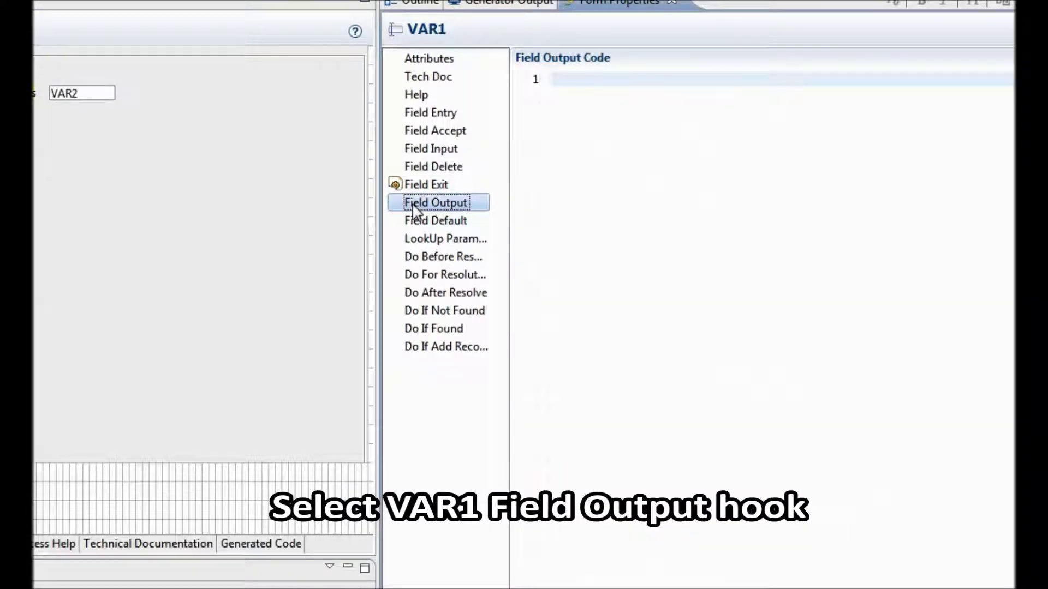
pyautogui.click(568, 80)
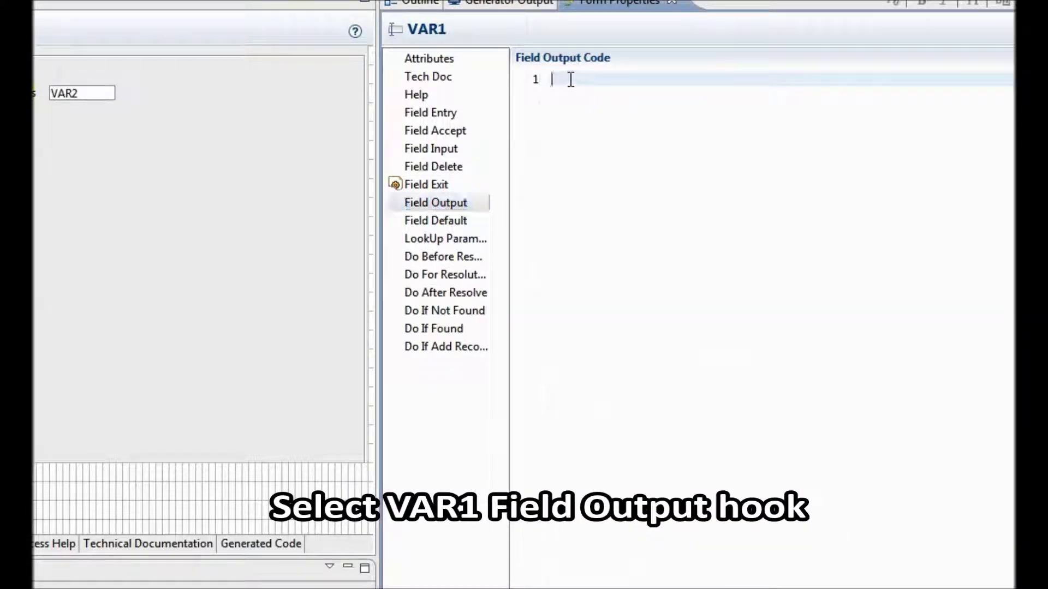
pyautogui.rightClick(569, 81)
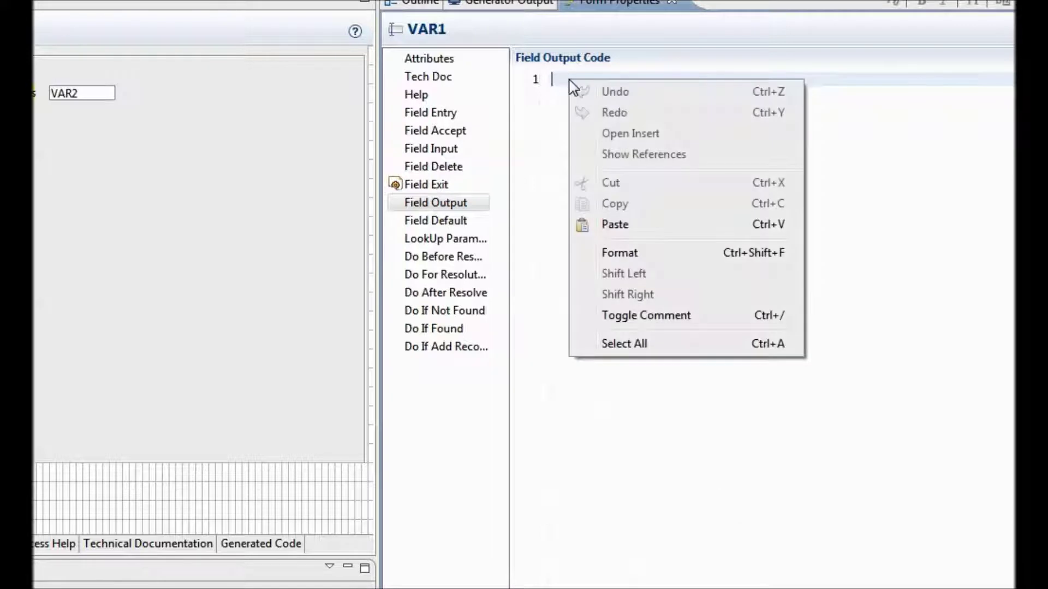
pyautogui.click(616, 226)
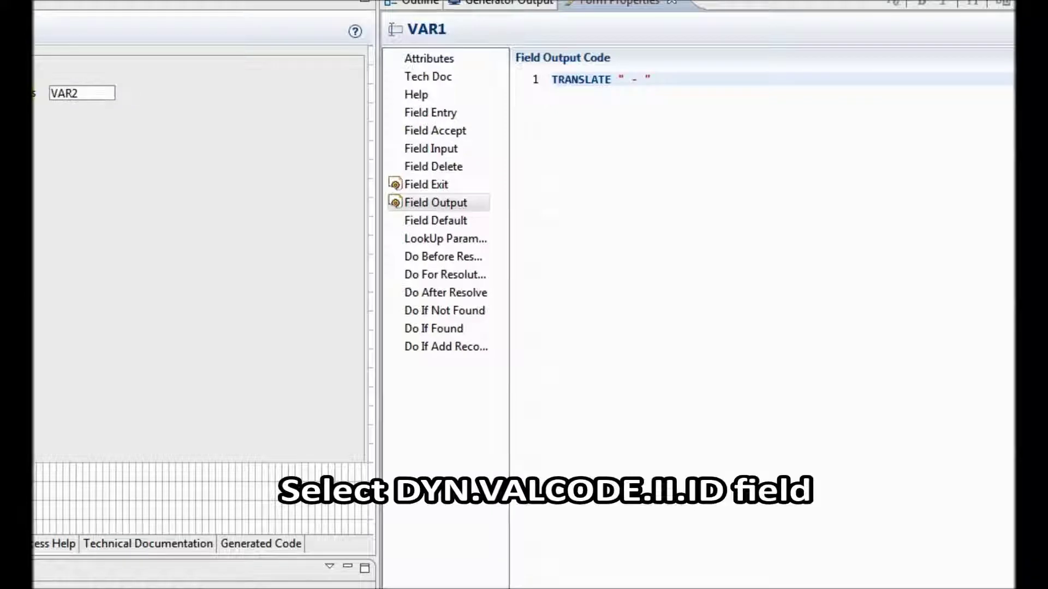
# - Paste INPUT.DATA = X.ANIMAL.VALCODE.KEY into the Field Accept hook of the DYN.VALCODE.II.ID field
pyautogui.click(536, 89)
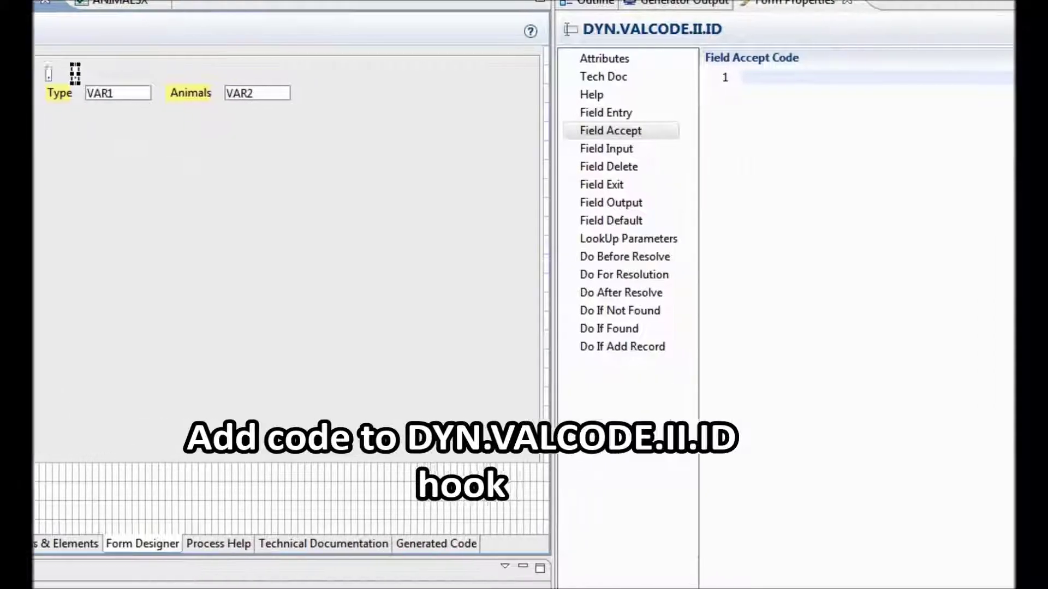
pyautogui.click(607, 135)
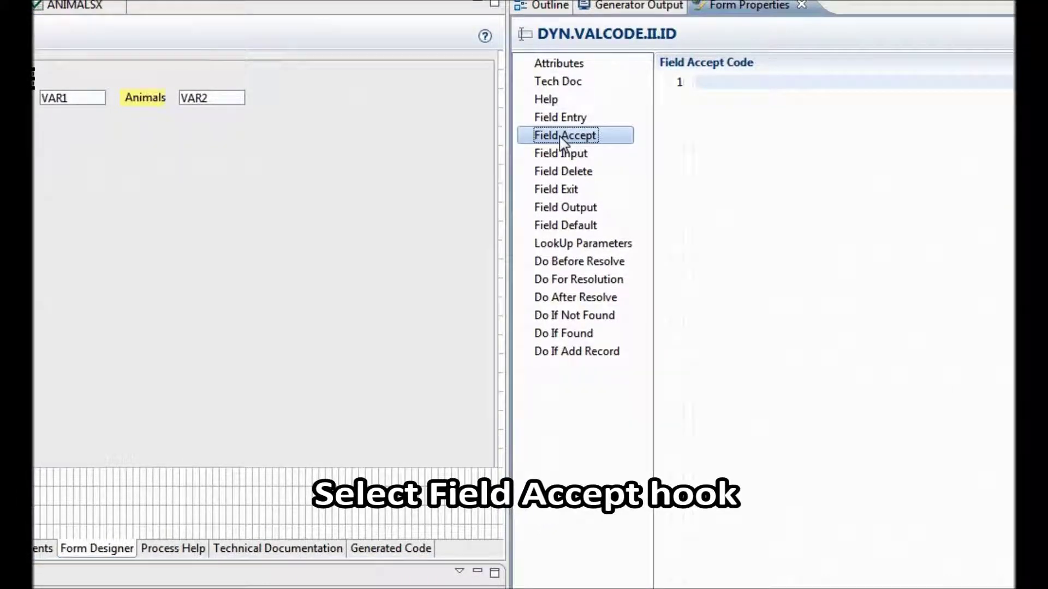
pyautogui.rightClick(714, 79)
pyautogui.click(761, 224)
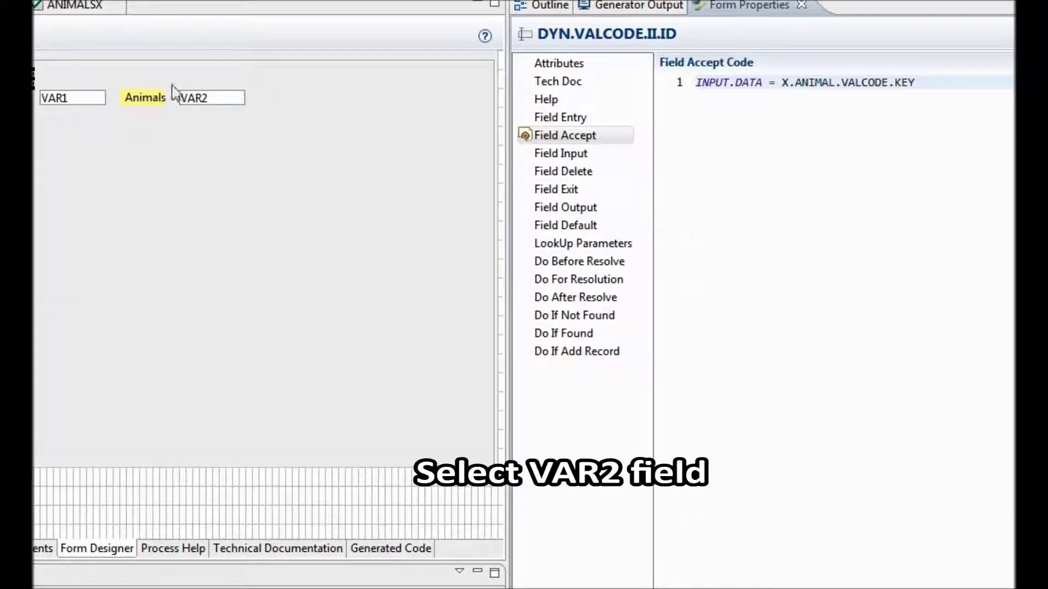
# - Paste the copied TRANSLATE code into the Field Output hook of VAR2
pyautogui.click(199, 102)
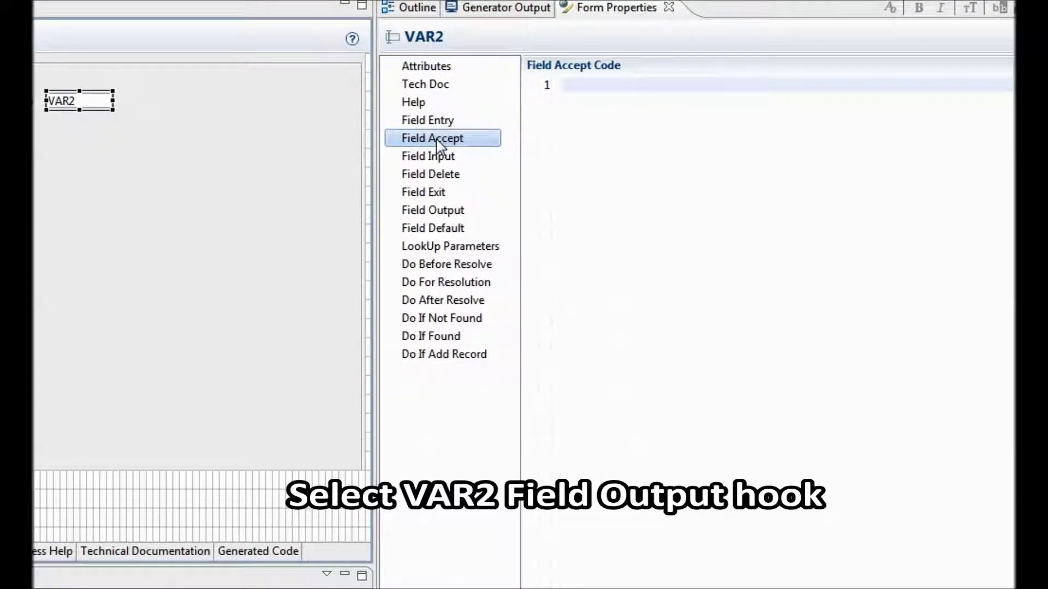
pyautogui.click(433, 210)
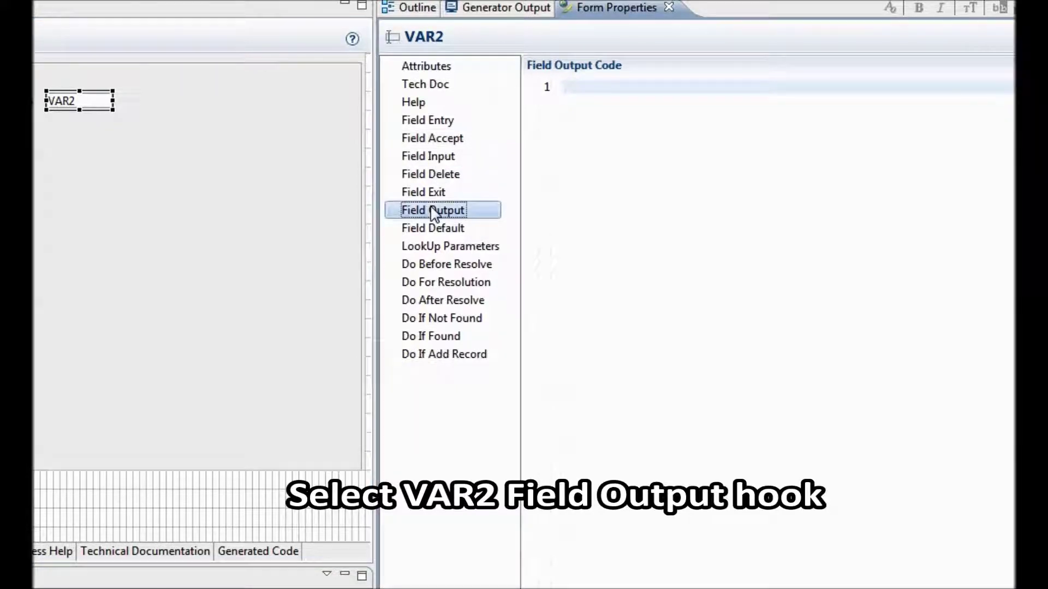
pyautogui.click(582, 85)
pyautogui.rightClick(584, 86)
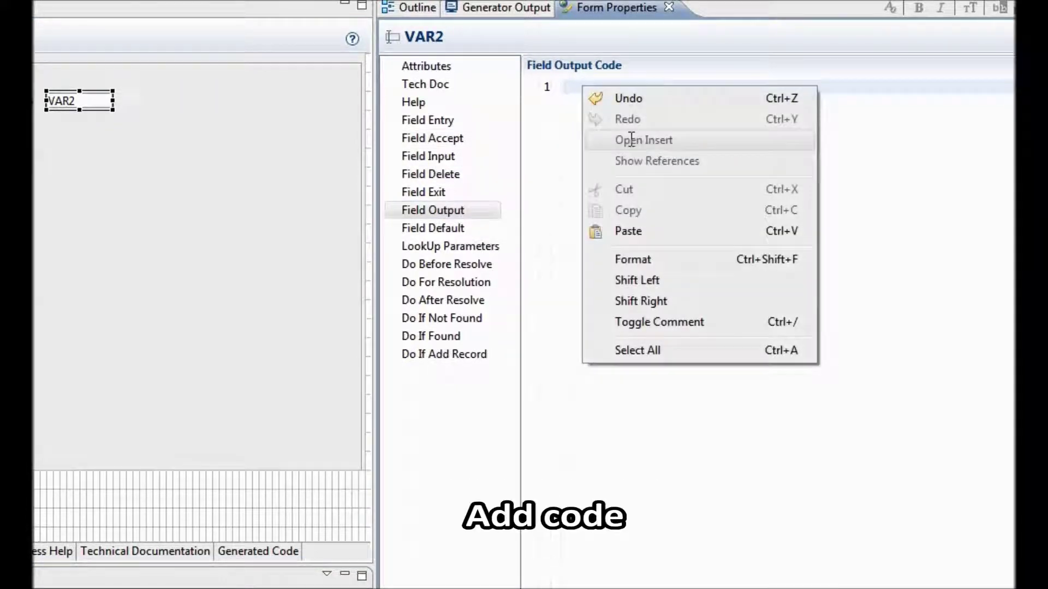
pyautogui.click(627, 231)
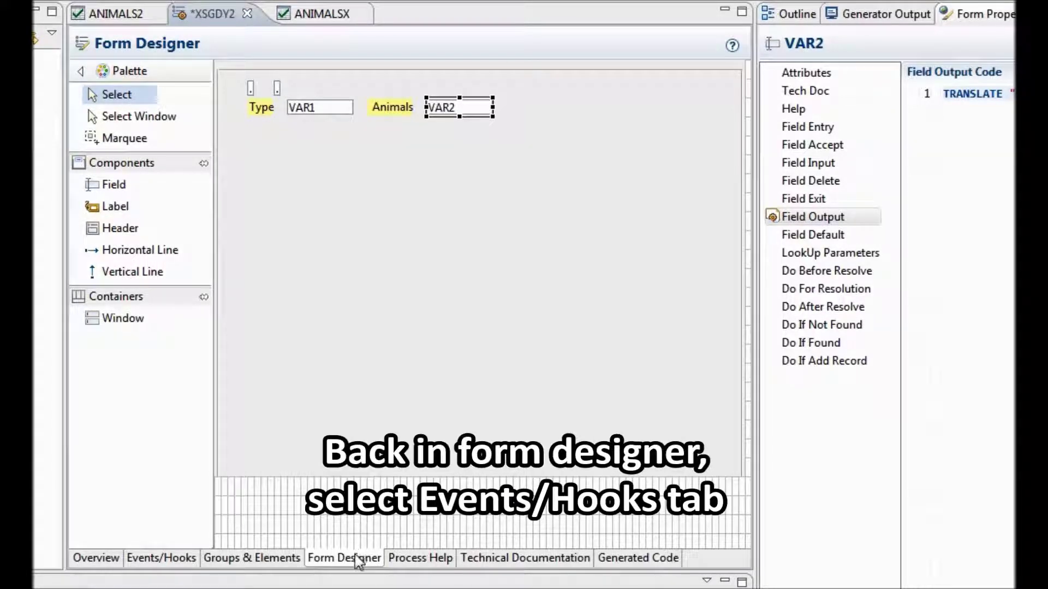
# - Add code to the Prcs Entry hook that initializes R.ANIMAL.NAMES, loads the ANIMALS valcode list and sets the valcode name to "ANIMAL.NAMES"
pyautogui.click(162, 557)
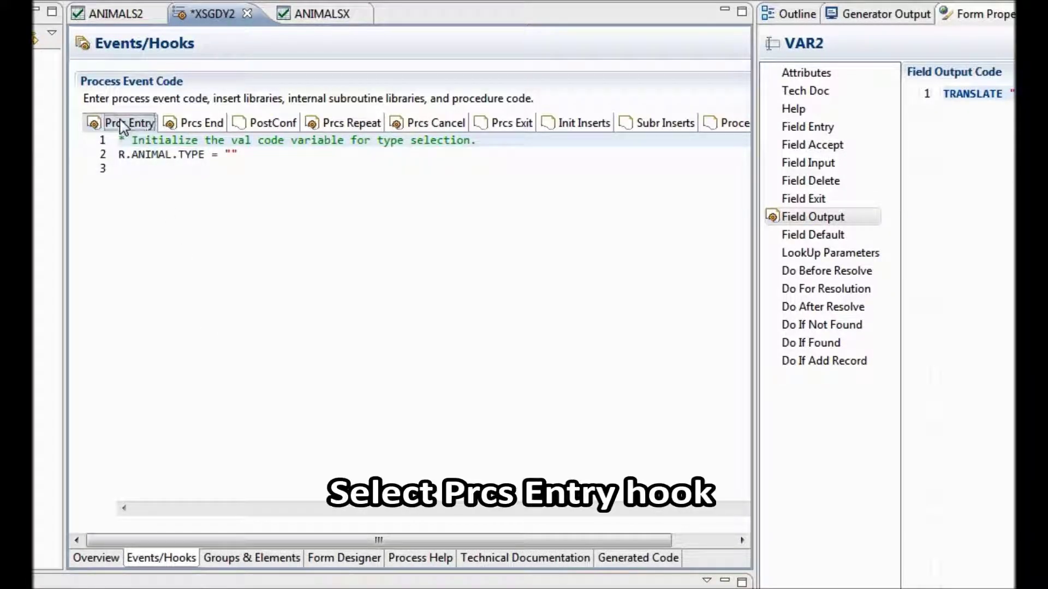
pyautogui.click(123, 168)
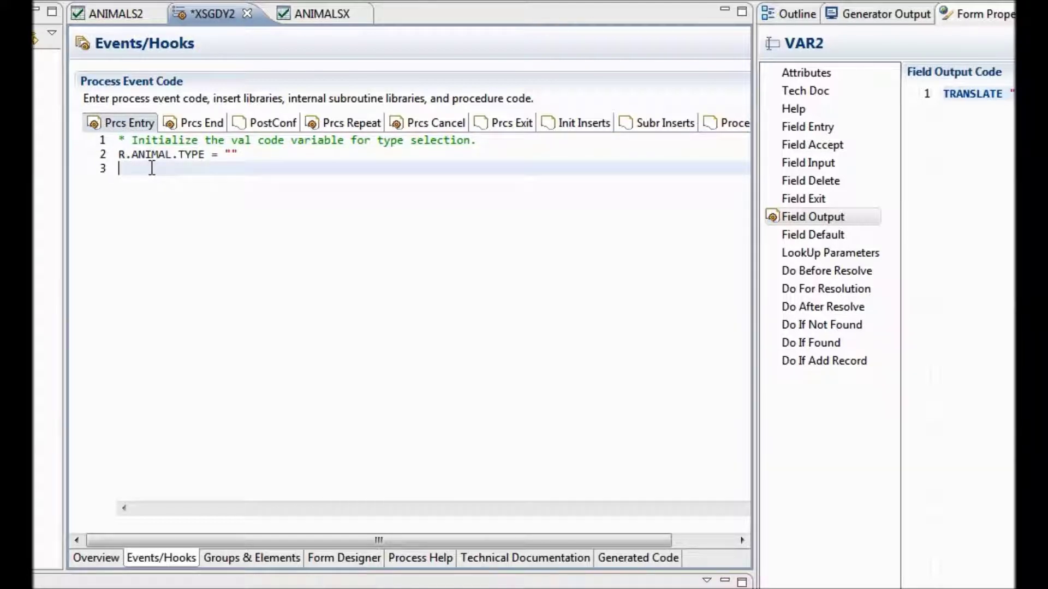
pyautogui.press('Return')
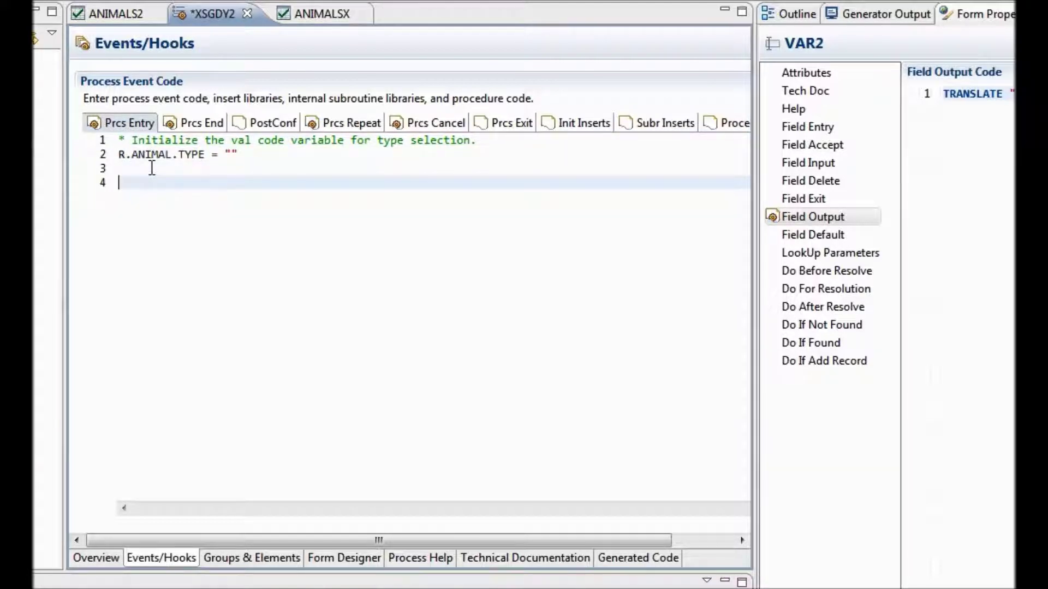
pyautogui.rightClick(119, 180)
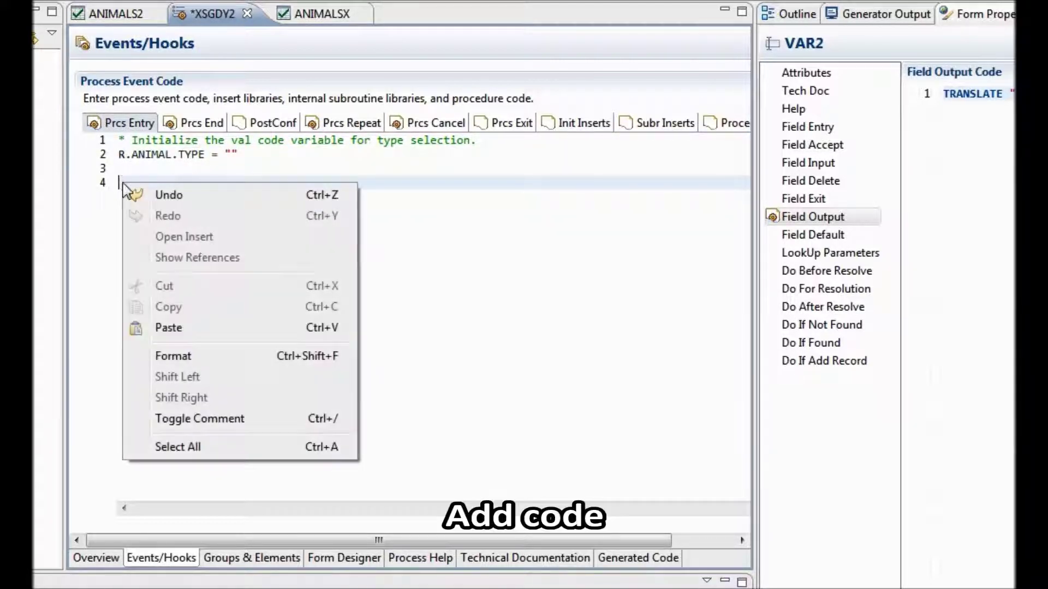
pyautogui.click(169, 328)
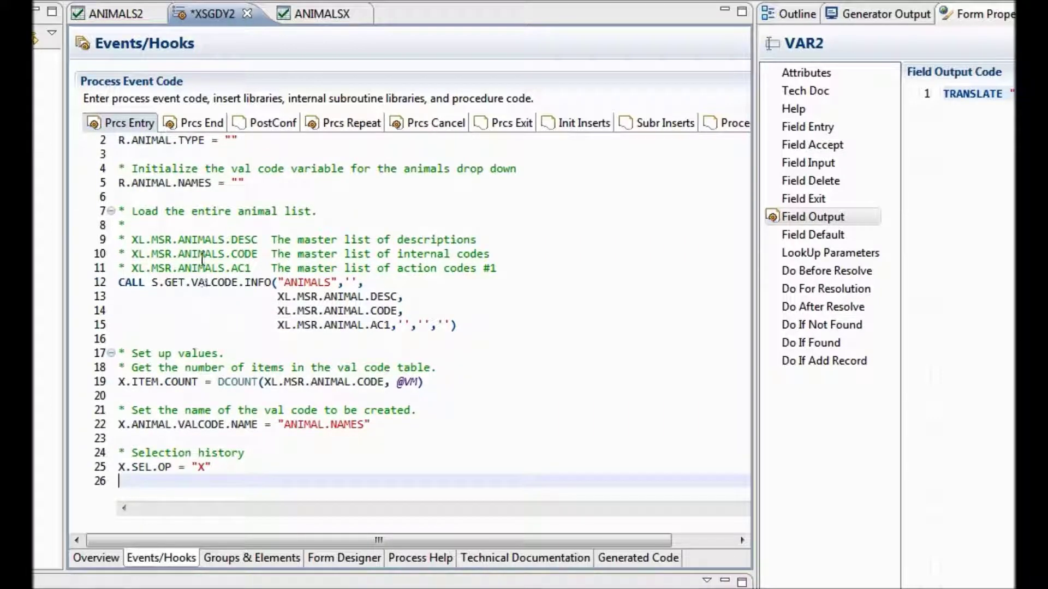
pyautogui.click(199, 255)
pyautogui.scroll(1, 260, 267)
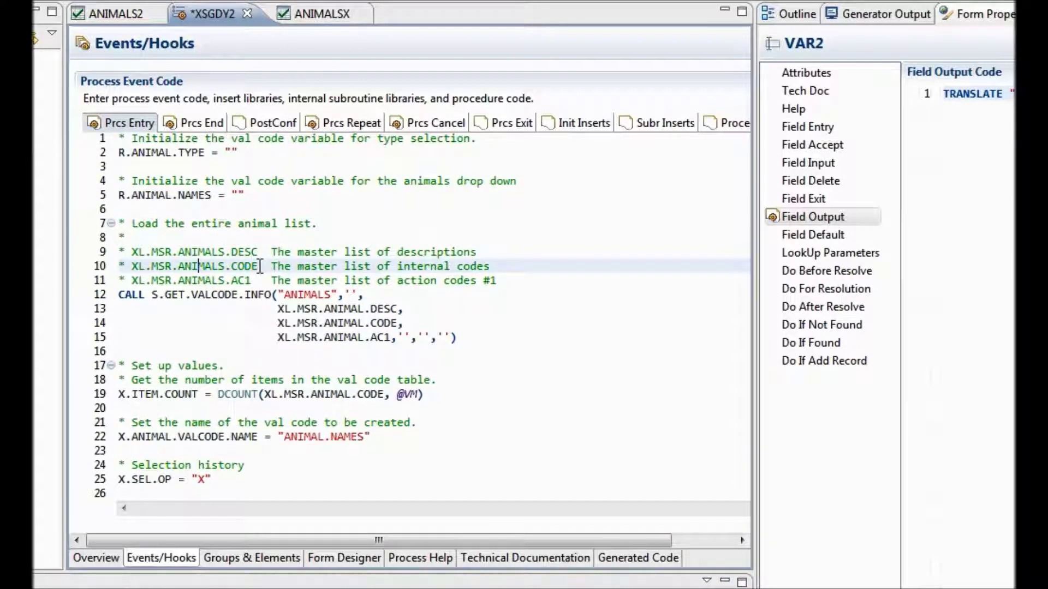
# - Add CALL S.DELETE.DYNAMIC.VALCODES(X.ANIMAL.VALCODE.KEY) with its animals dropdown comment below the existing code in the Prcs Repeat hook
pyautogui.click(352, 124)
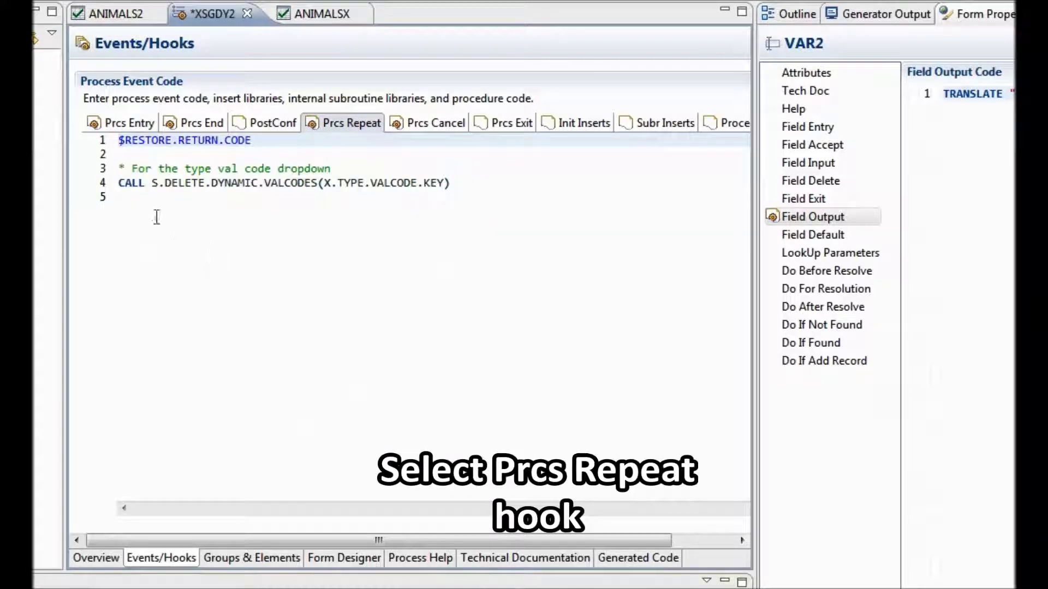
pyautogui.click(143, 198)
pyautogui.press('Return')
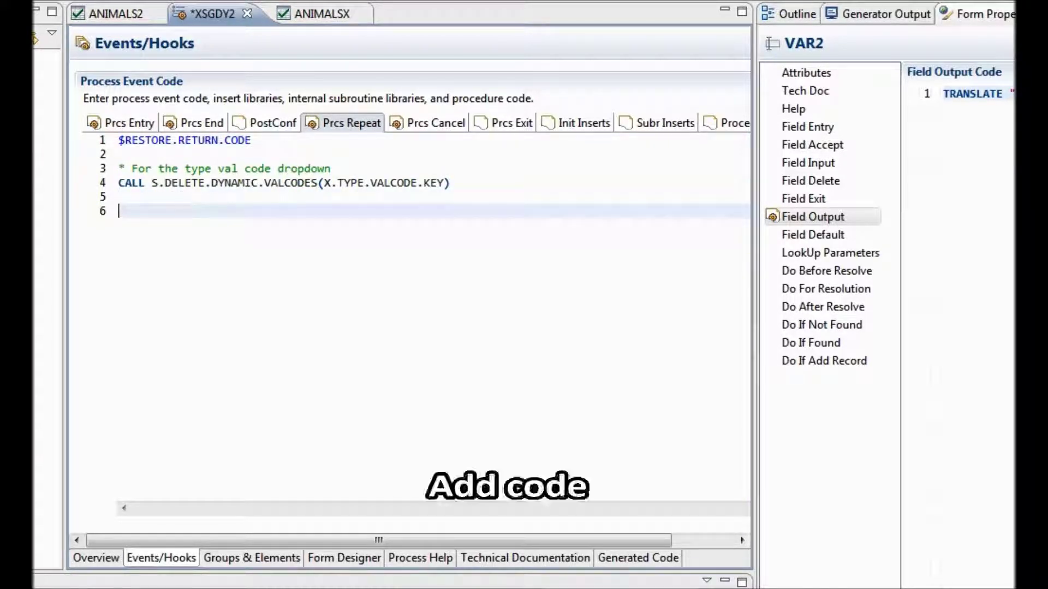
pyautogui.rightClick(159, 211)
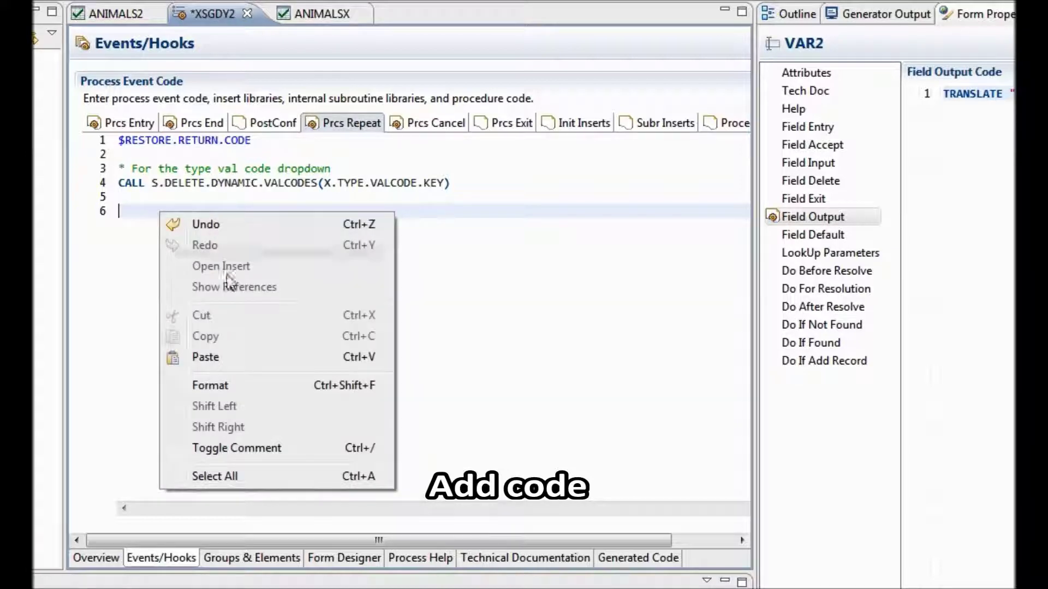
pyautogui.click(203, 356)
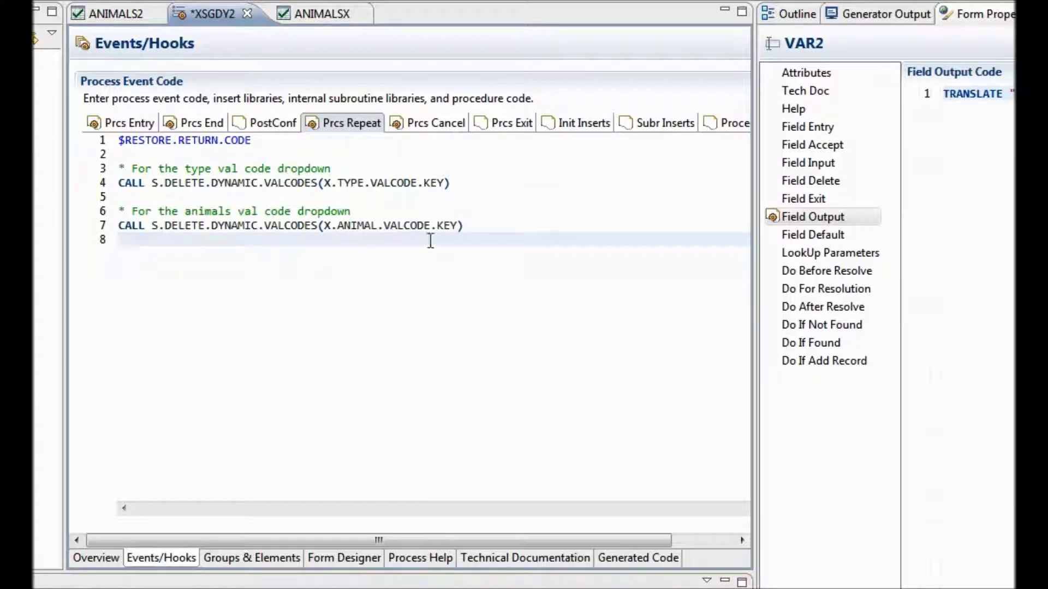
# - Add the animals dropdown comment and CALL S.DELETE.DYNAMIC.VALCODES(X.ANIMAL.VALCODE.KEY) below the type dropdown code in the Prcs Cancel hook
pyautogui.click(438, 126)
pyautogui.click(462, 156)
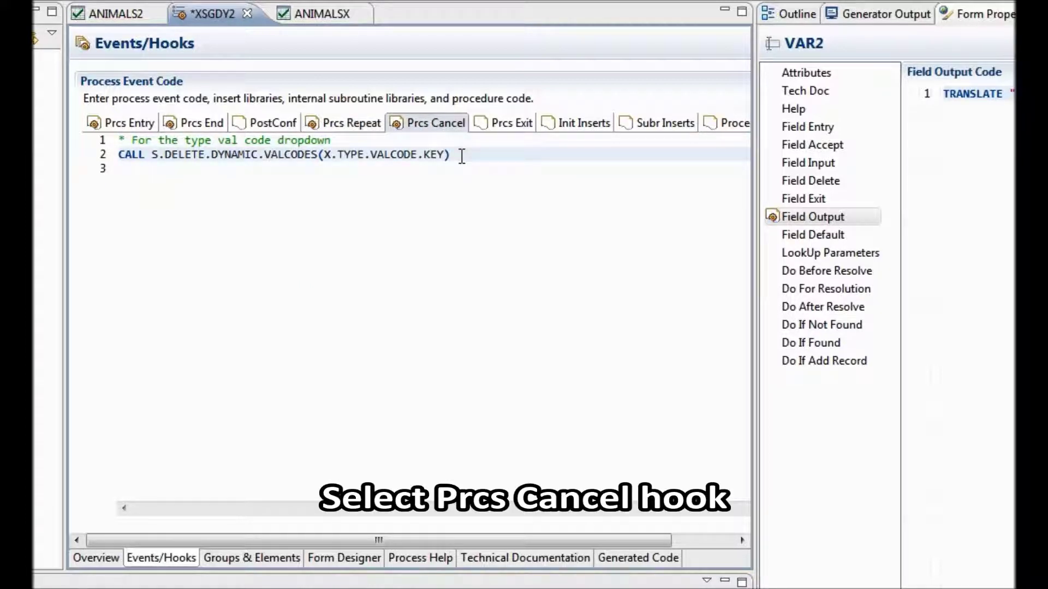
pyautogui.press('Return')
pyautogui.press('Return')
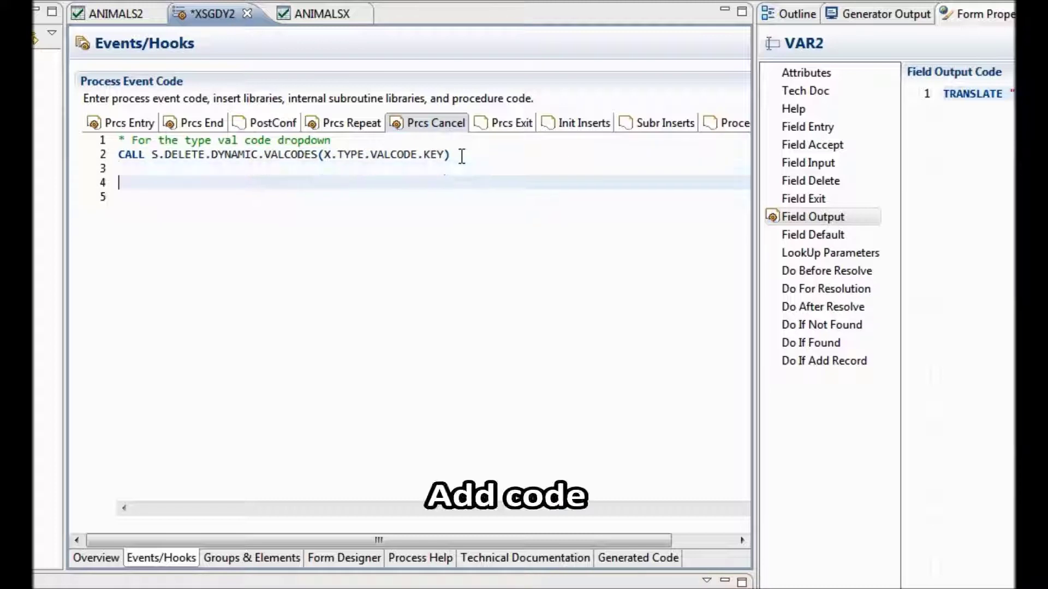
pyautogui.rightClick(125, 183)
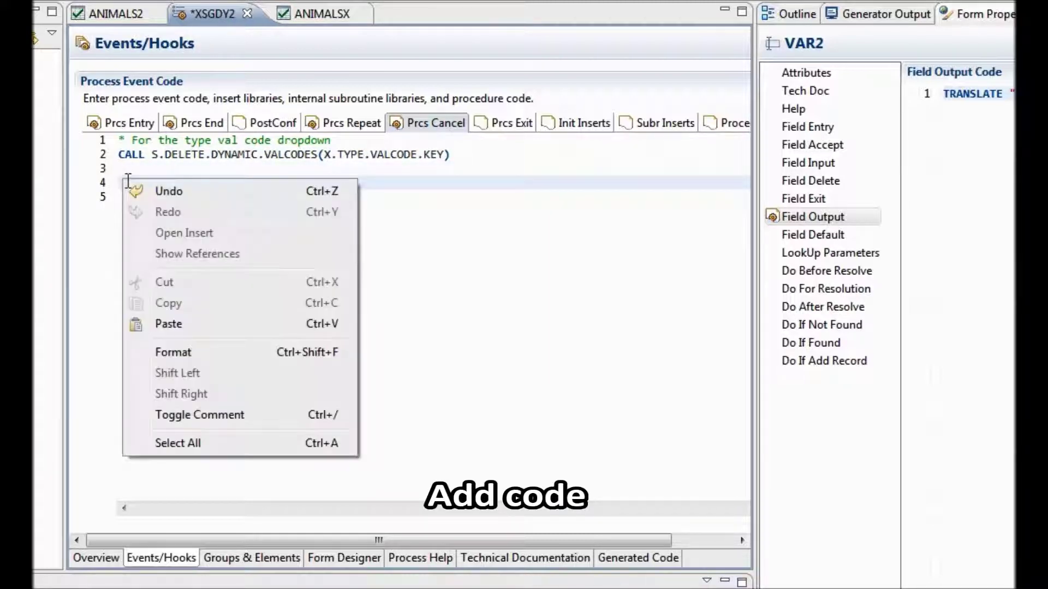
pyautogui.click(167, 324)
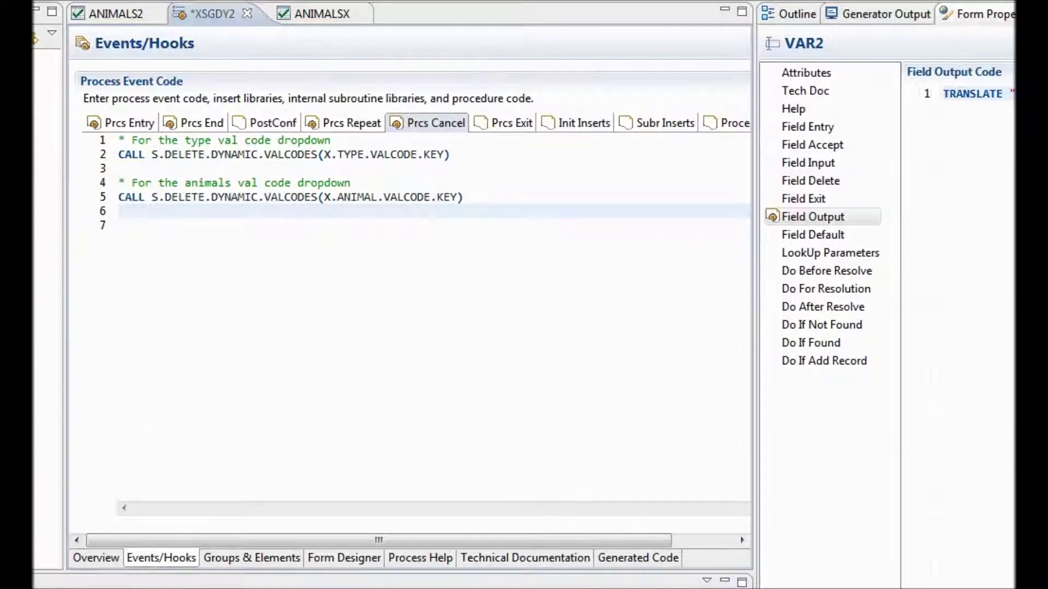
# - Set the display size of the VAR1 field to 12 in the form design
pyautogui.click(352, 559)
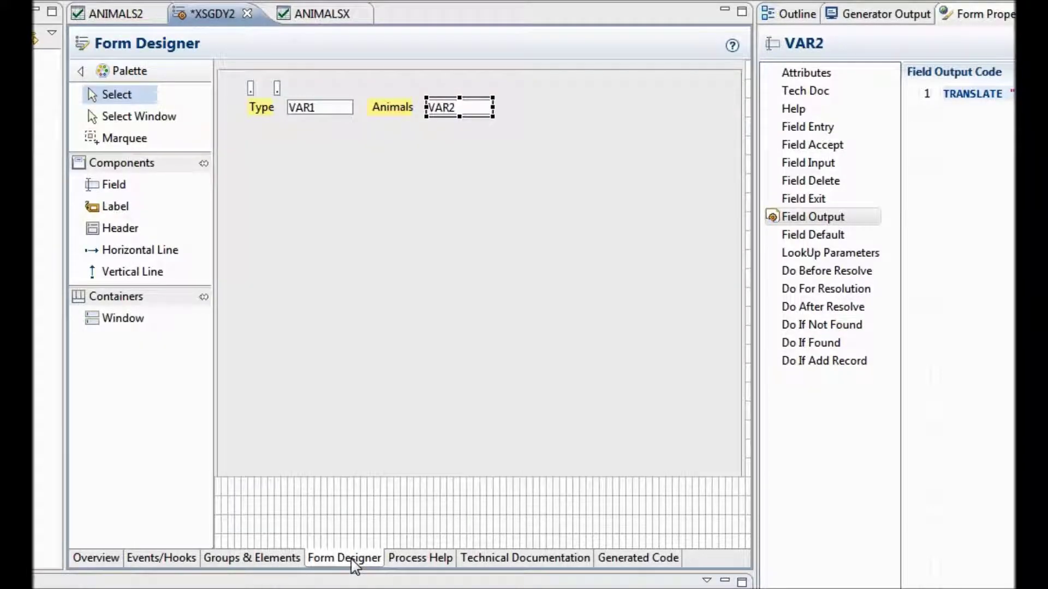
pyautogui.click(303, 109)
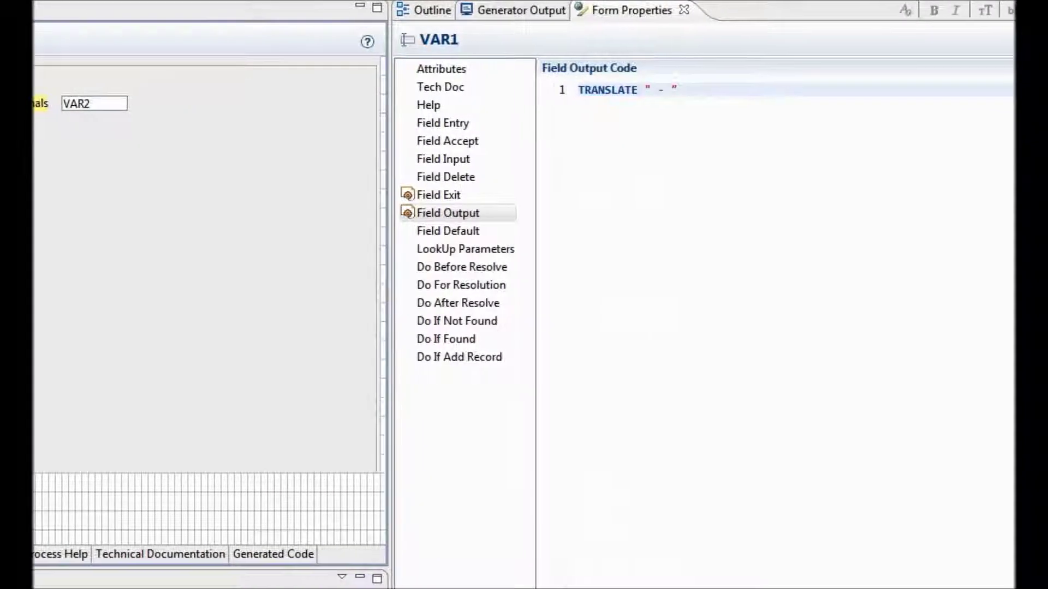
pyautogui.click(451, 74)
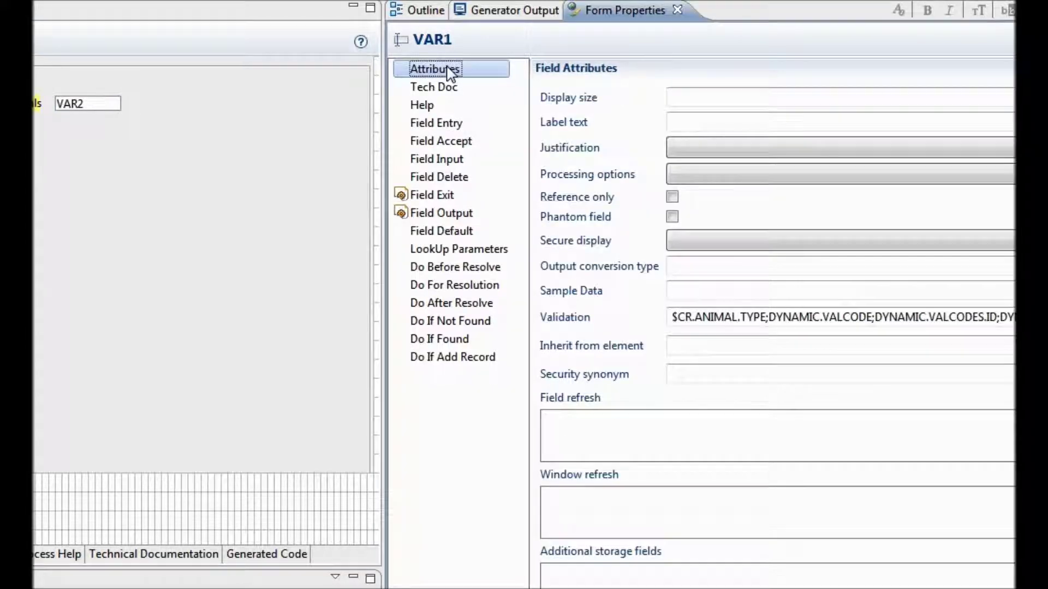
pyautogui.click(689, 98)
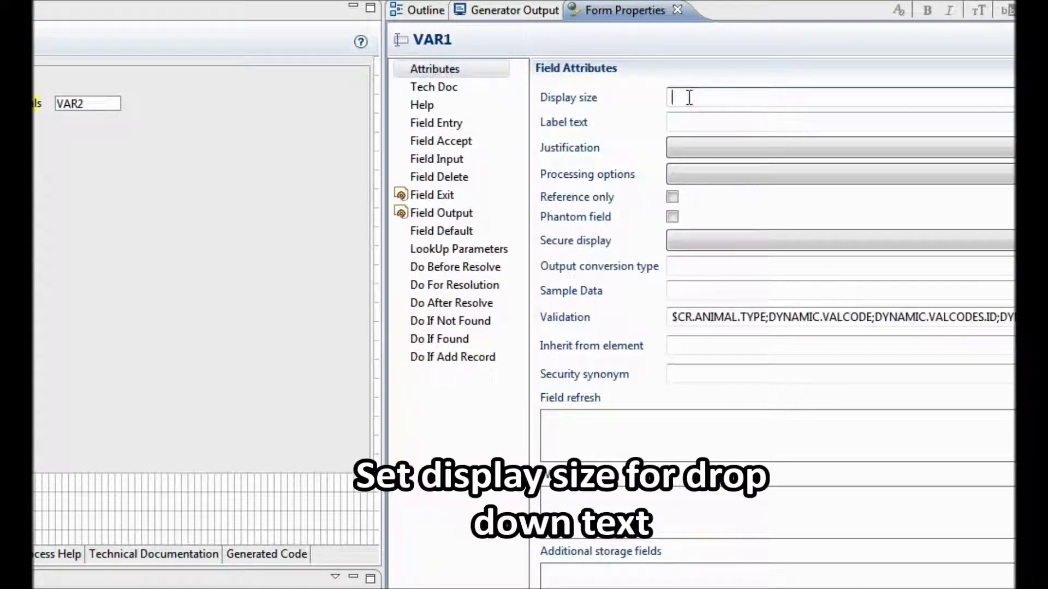
pyautogui.write('12')
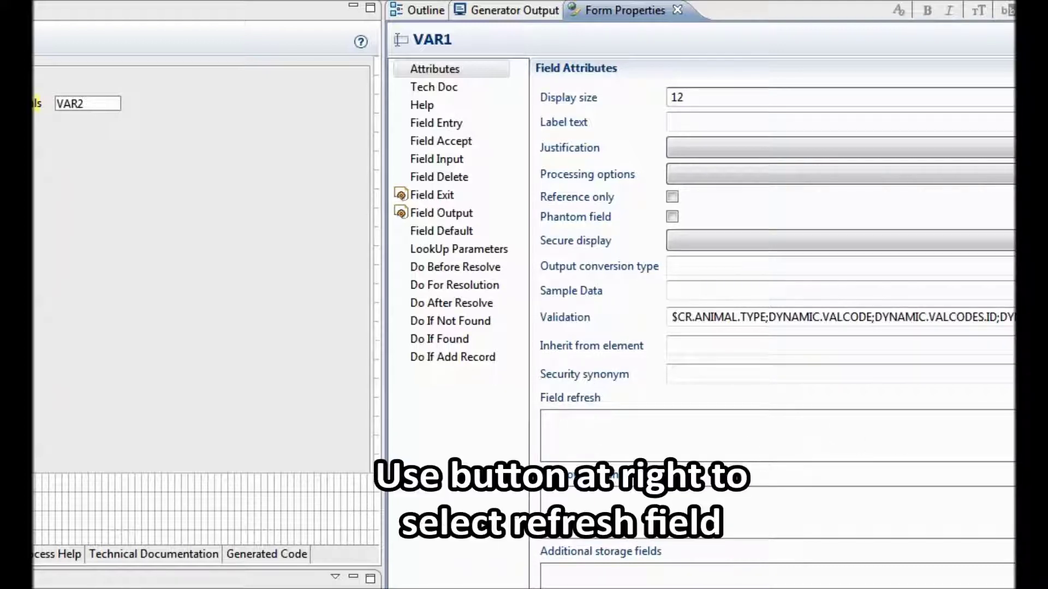
# - Add VAR2 as a field refresh element in VAR1's attributes
pyautogui.click(1013, 419)
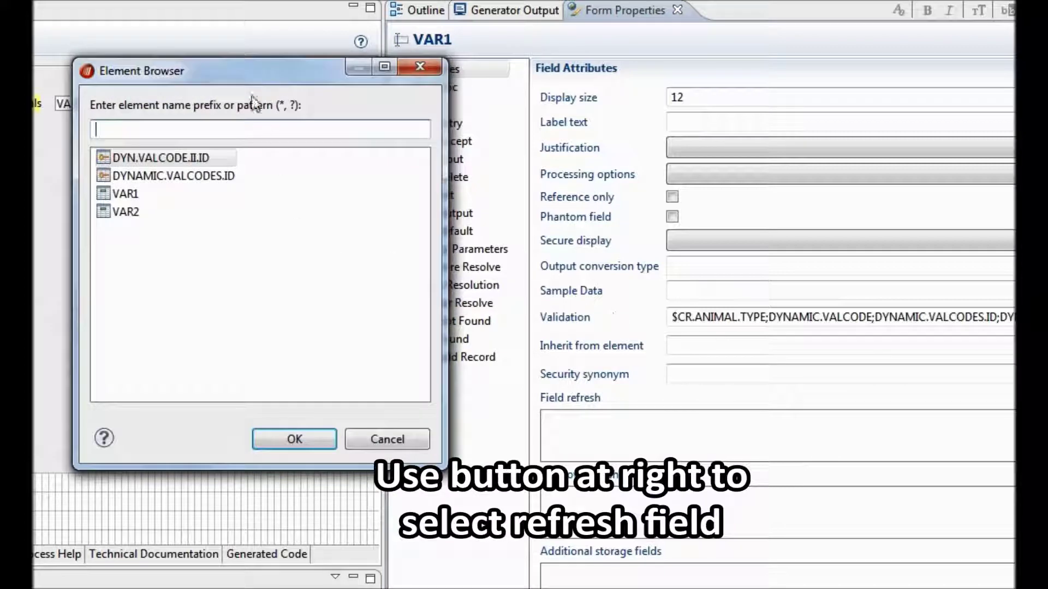
pyautogui.moveTo(339, 79); pyautogui.dragTo(522, 97)
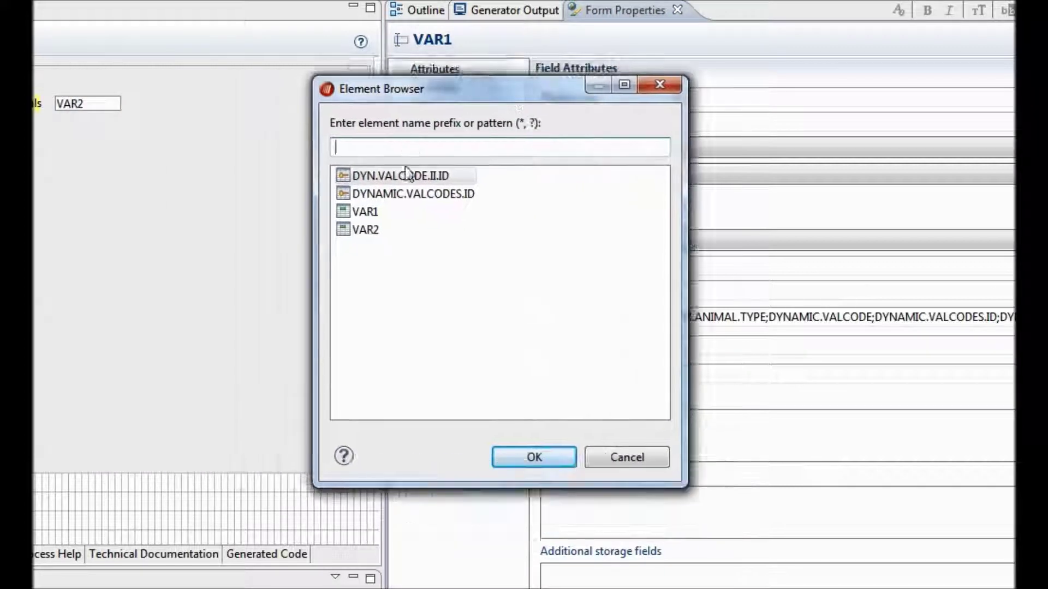
pyautogui.doubleClick(371, 230)
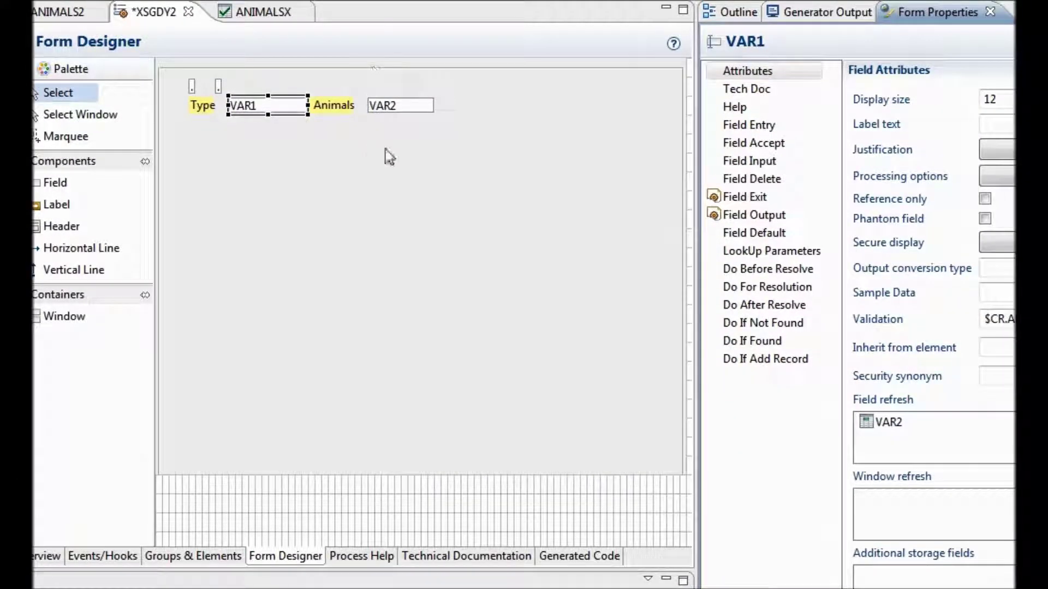
# - Replace VAR2's $VR.ANIMALS validation with the copied dynamic valcode string based on the DYN.VALCODE.II fields, and set its display size to 22
pyautogui.click(392, 107)
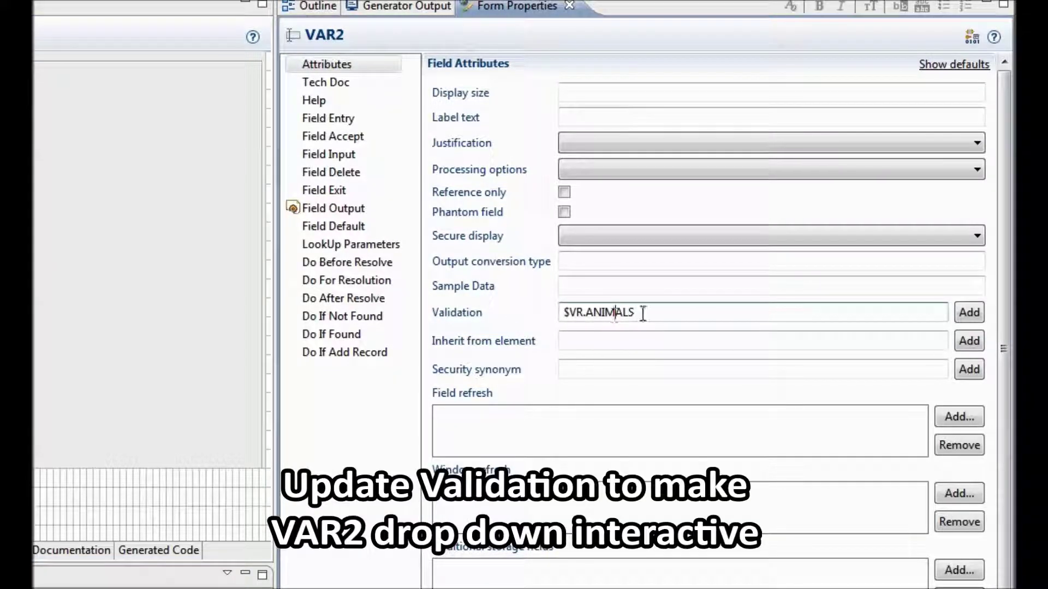
pyautogui.moveTo(641, 312); pyautogui.dragTo(498, 300)
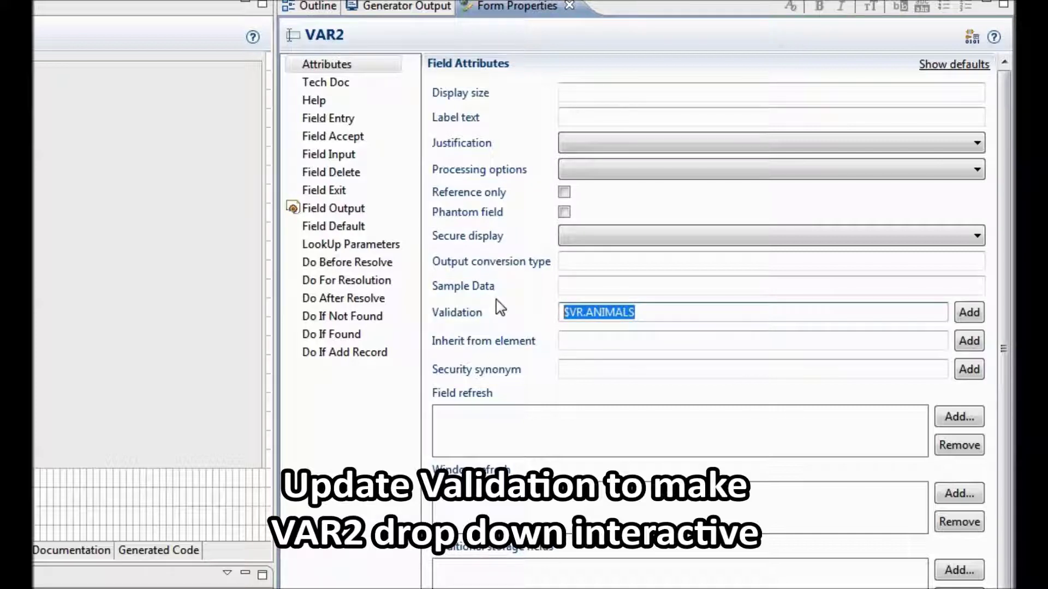
pyautogui.press('BackSpace')
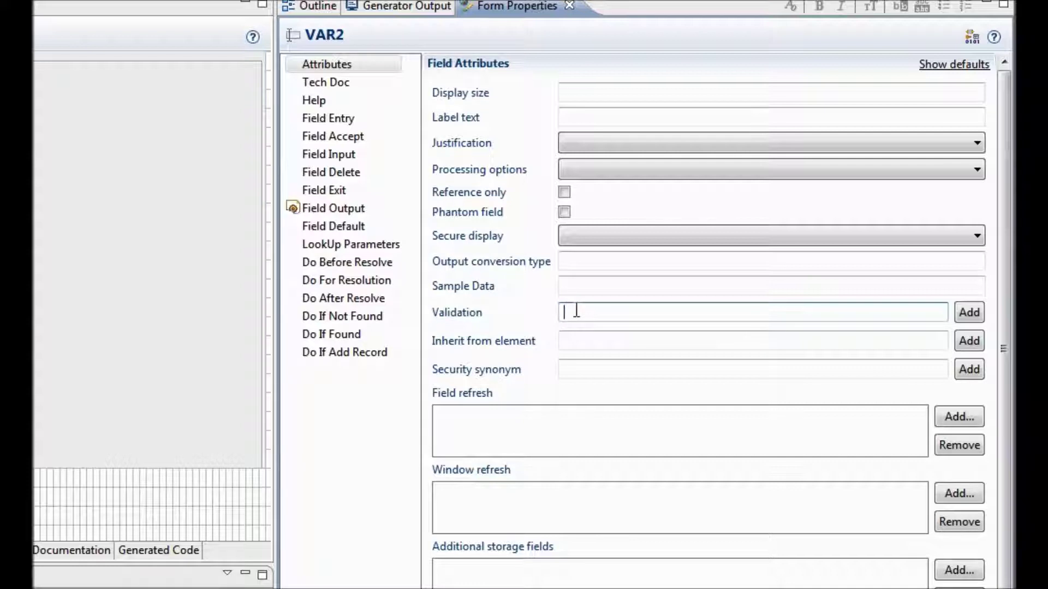
pyautogui.hotkey('ctrl', 'v')
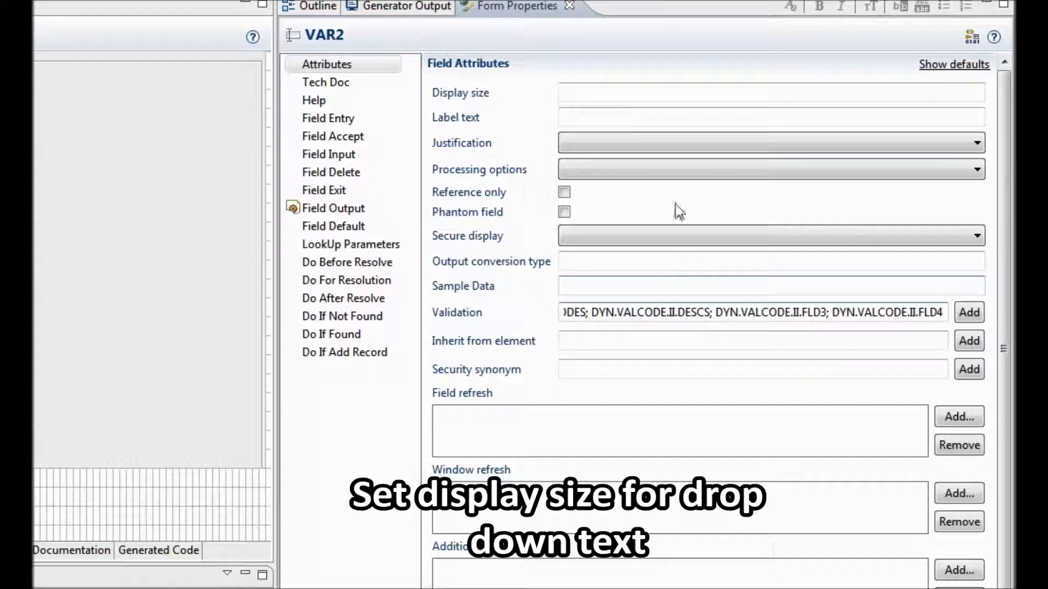
pyautogui.click(579, 92)
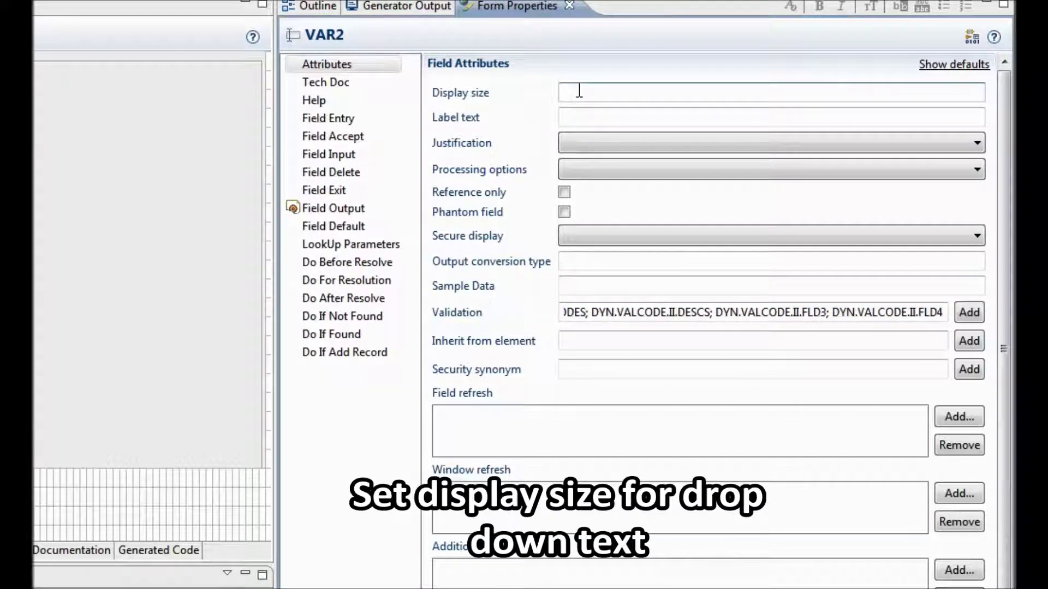
pyautogui.write('22')
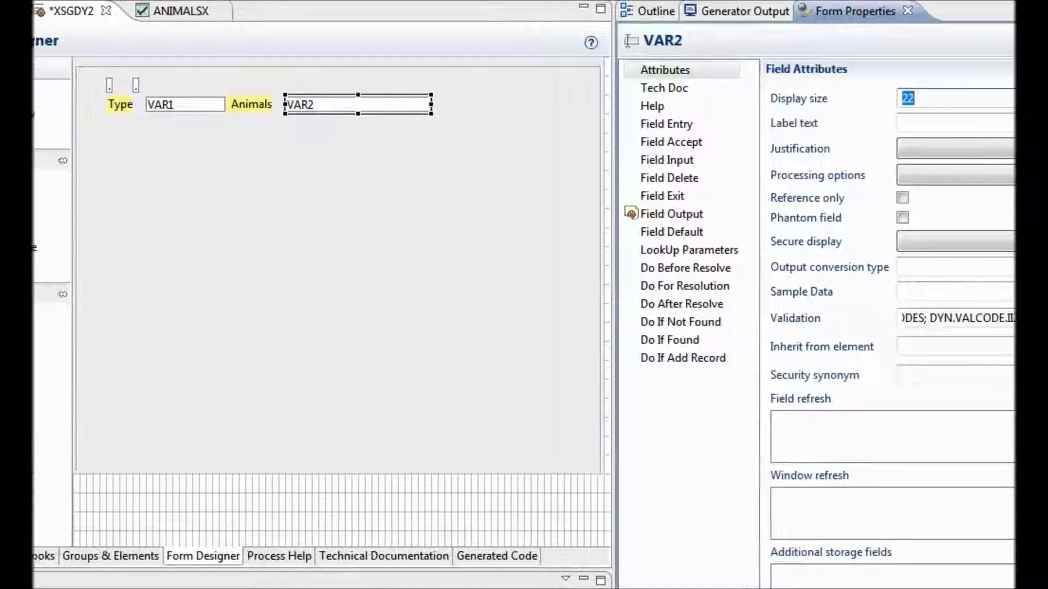
# - Move DYN.VALCODE.II.ID ahead of VAR2 in the XSGDY2 form's field sequence
pyautogui.click(317, 210)
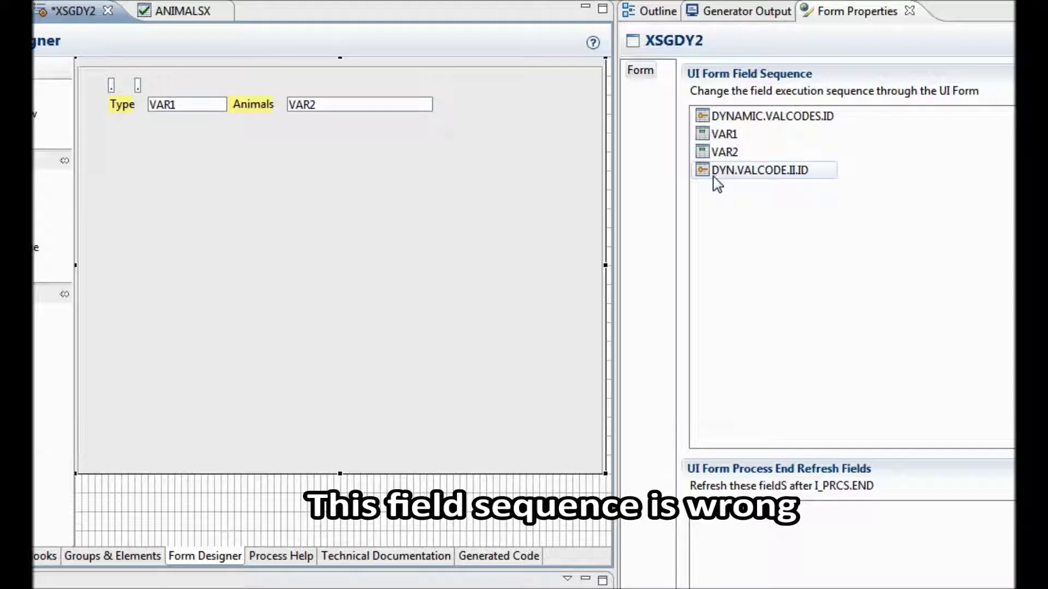
pyautogui.click(784, 173)
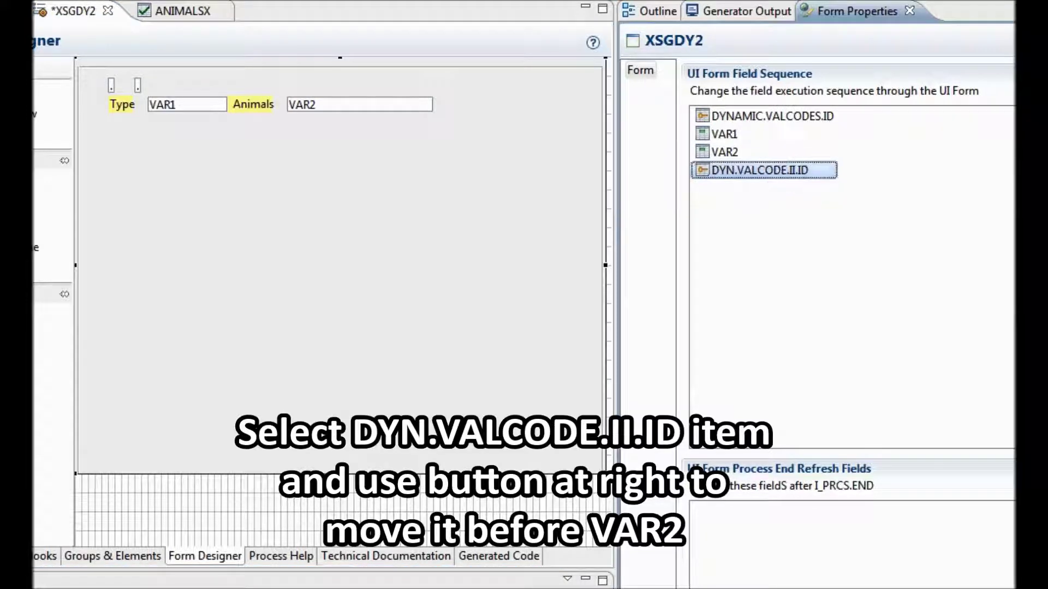
pyautogui.click(1032, 134)
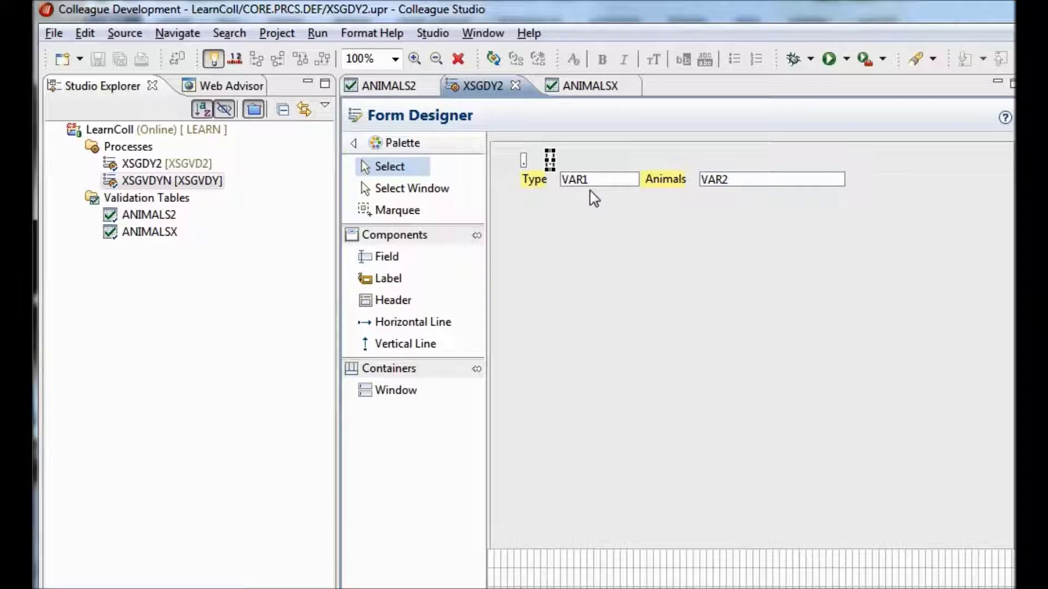
# - Paste the copied code that auto-selects the first VAR1 dropdown item into DYNAMIC.VALCODES.ID's Field Accept hook, above the comment about linking the table key
pyautogui.click(524, 162)
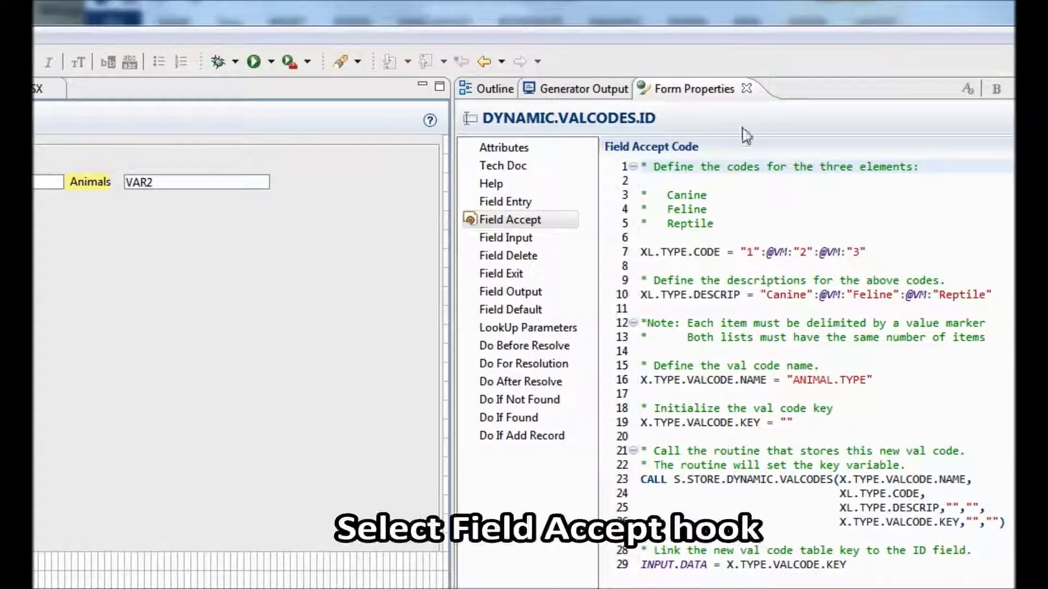
pyautogui.click(500, 222)
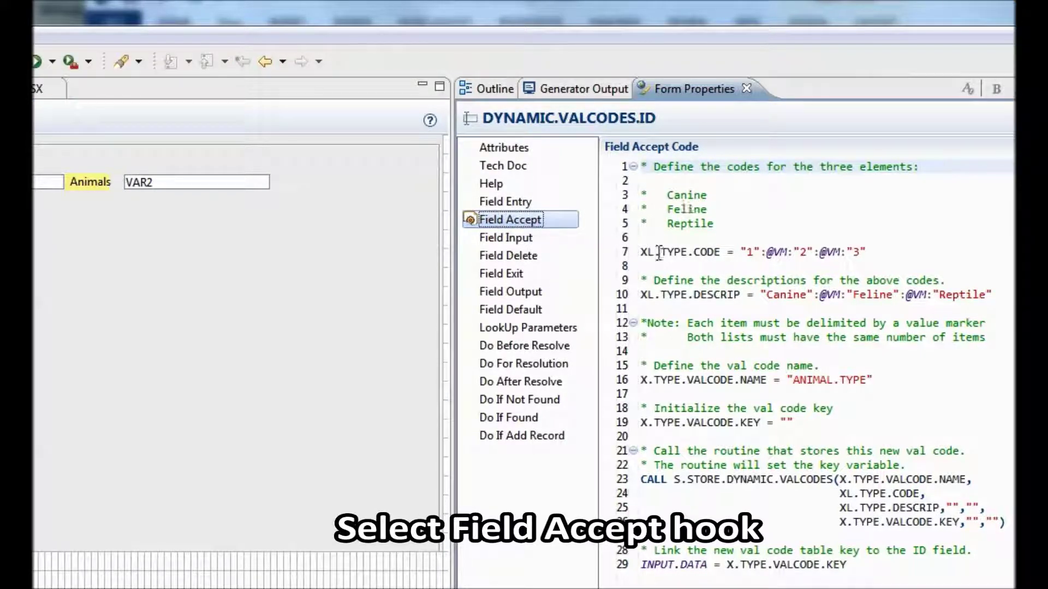
pyautogui.click(642, 548)
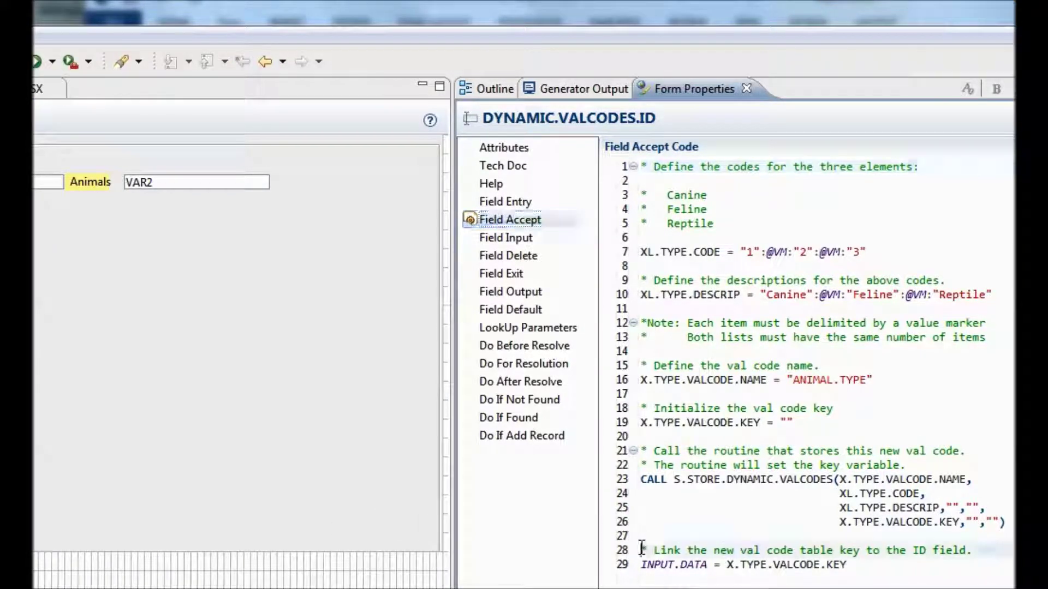
pyautogui.press('Return')
pyautogui.press('Return')
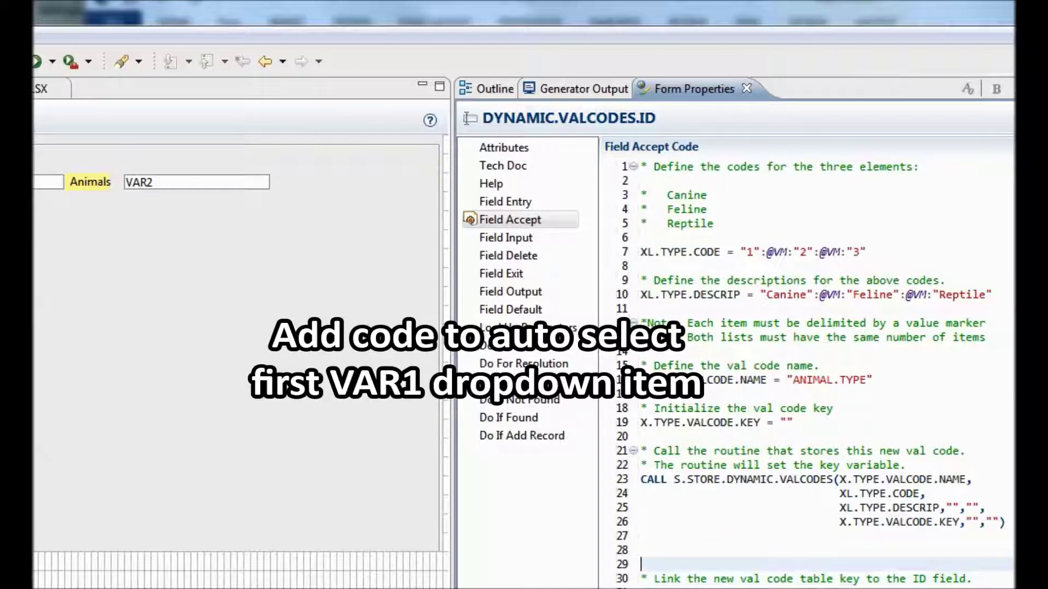
pyautogui.press('Up')
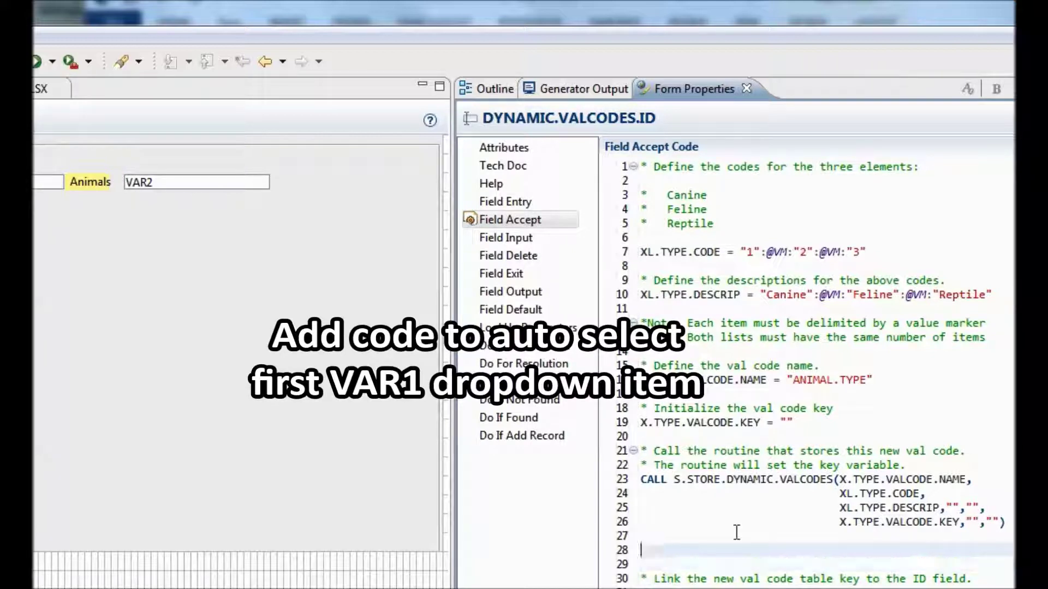
pyautogui.rightClick(644, 556)
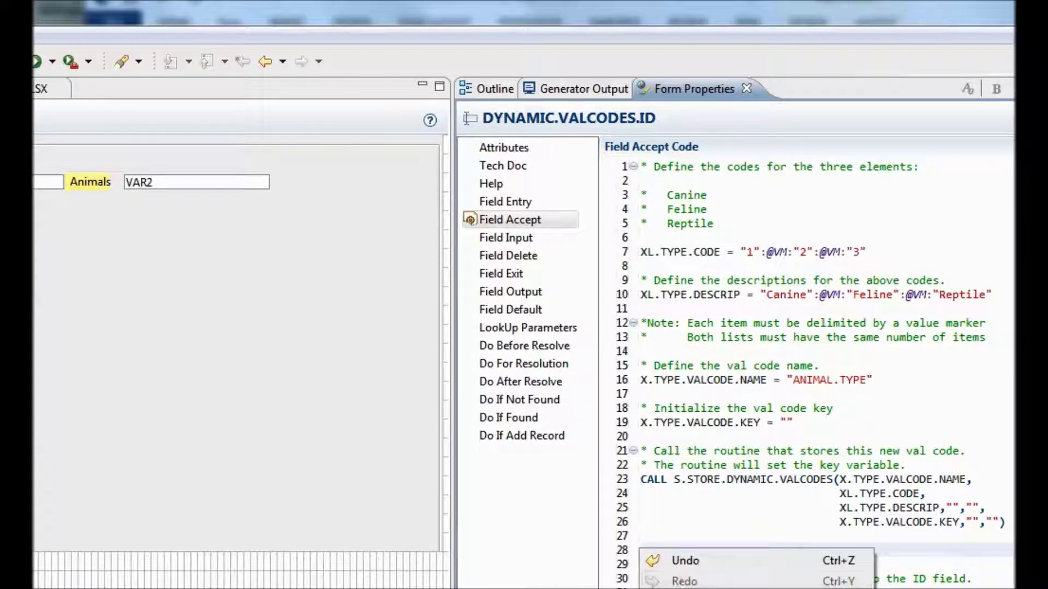
pyautogui.press('p')
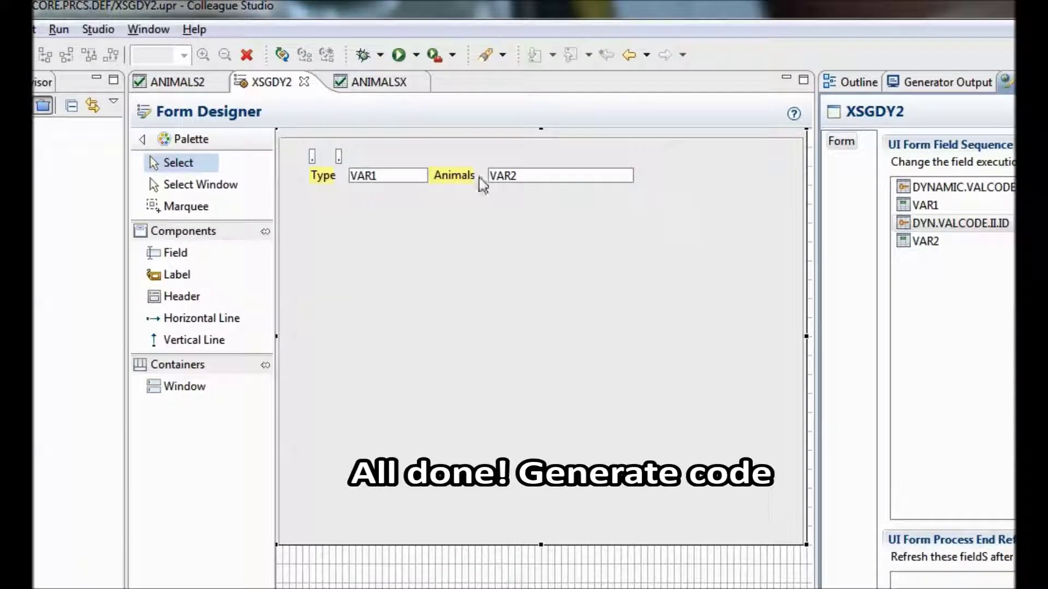
# - Generate the code for the XSGDY2 form and check the generator output for errors and copied records
pyautogui.click(282, 55)
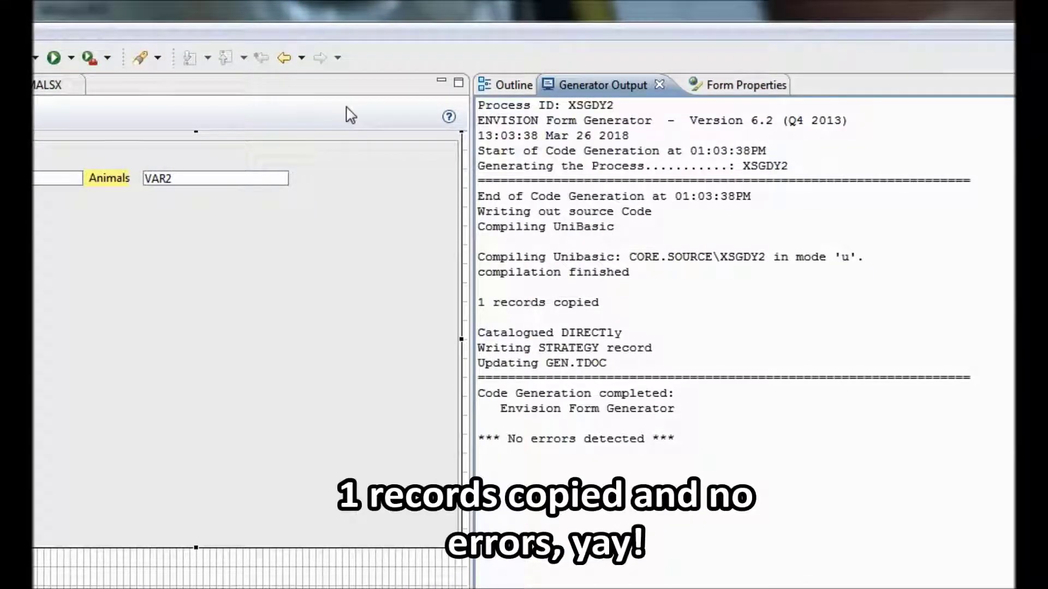
pyautogui.moveTo(676, 439); pyautogui.dragTo(513, 423)
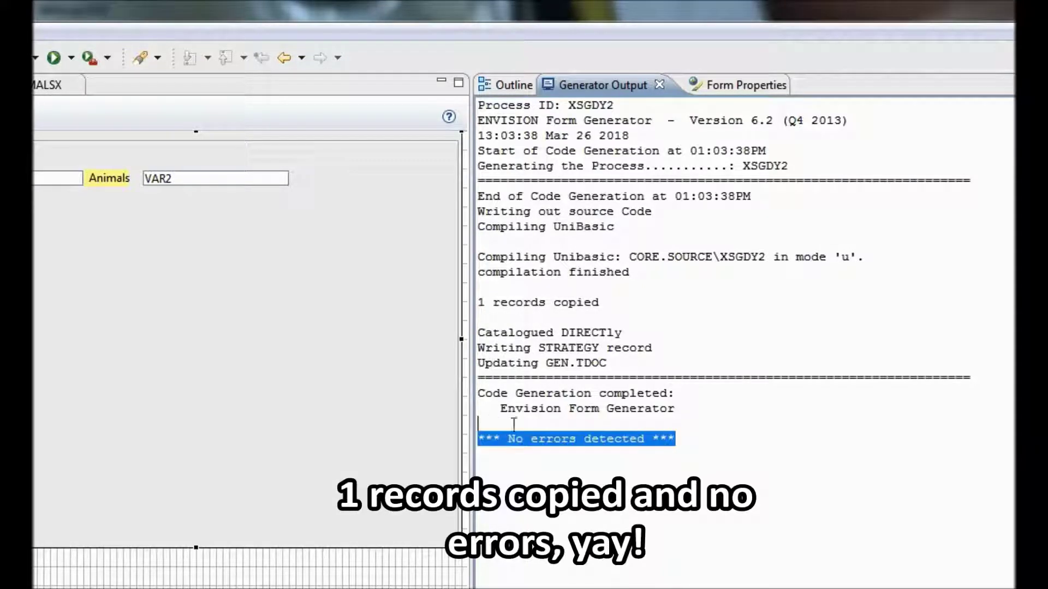
pyautogui.moveTo(599, 300); pyautogui.dragTo(464, 301)
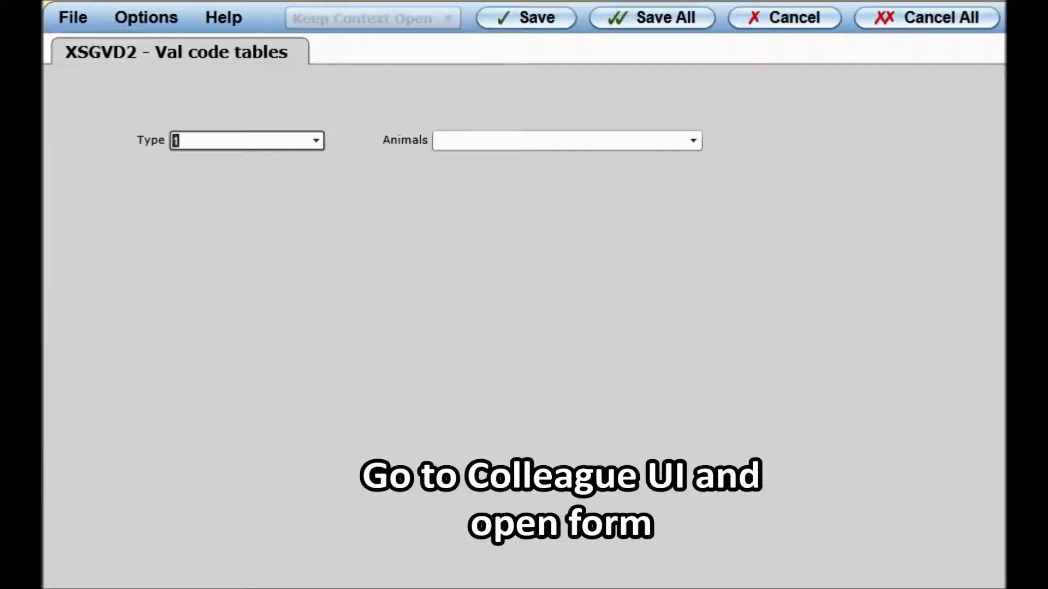
# - Test the XSGVD2 form in Colleague UI by reviewing the Type choices, choosing the WOLF animal under Canine, and returning to editing
pyautogui.click(315, 141)
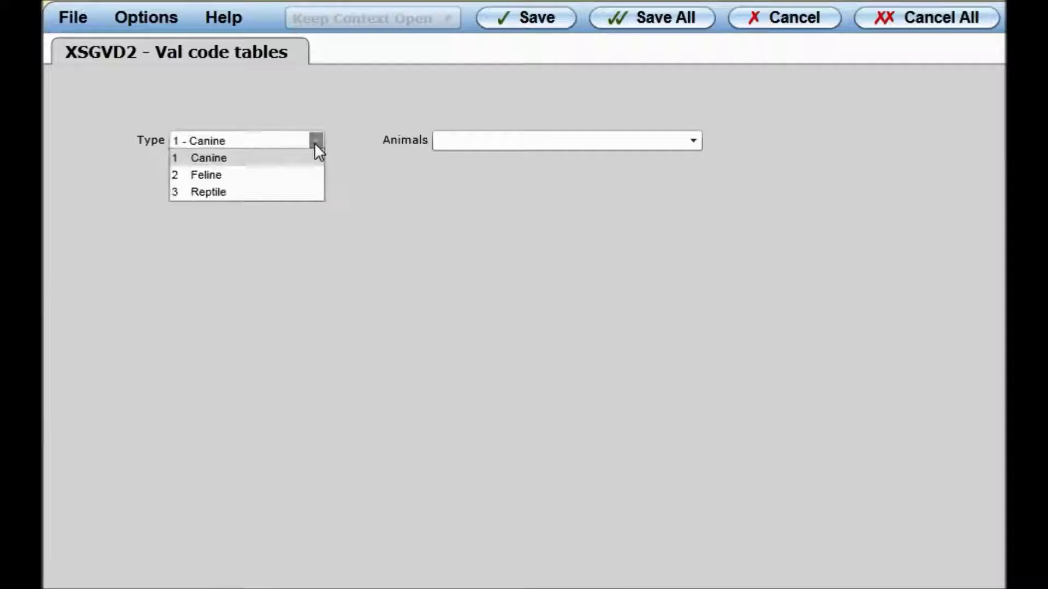
pyautogui.click(316, 141)
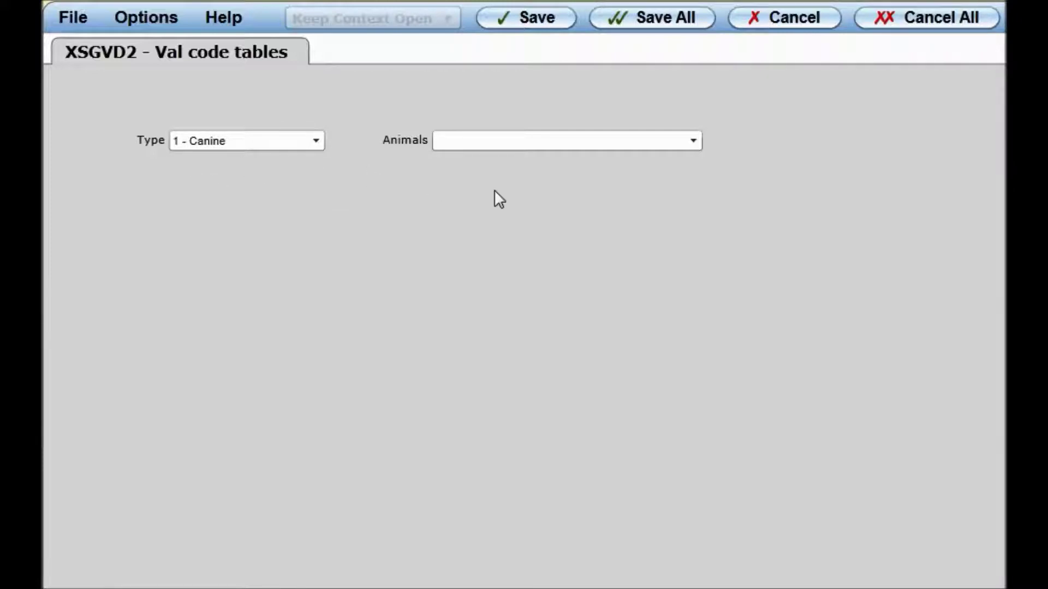
pyautogui.click(694, 141)
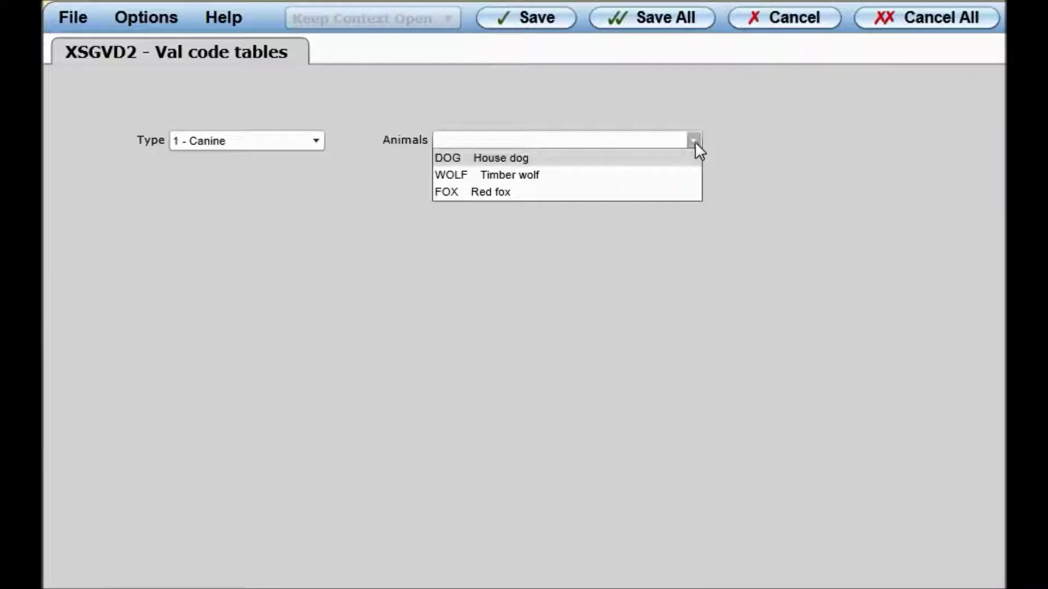
pyautogui.click(478, 175)
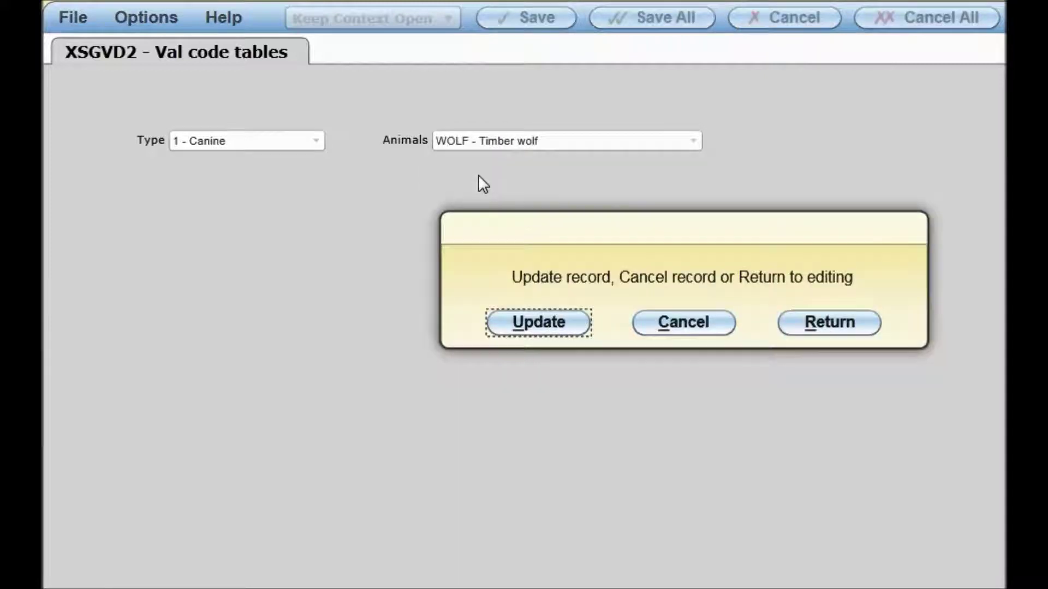
pyautogui.click(828, 327)
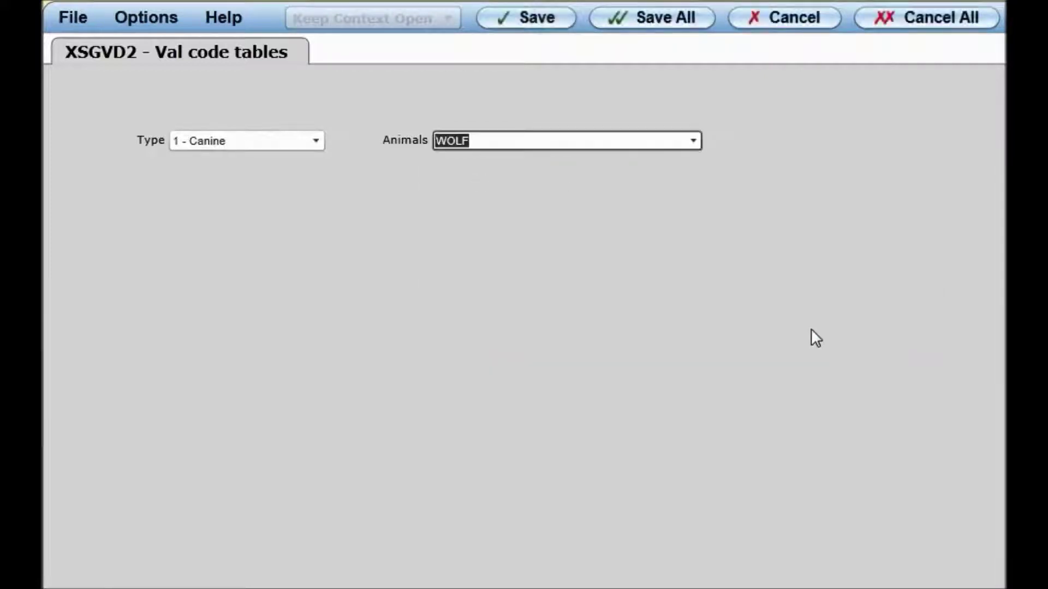
# - Test the Feline type by choosing LION as the animal, and cancel the record to reset the form
pyautogui.click(314, 140)
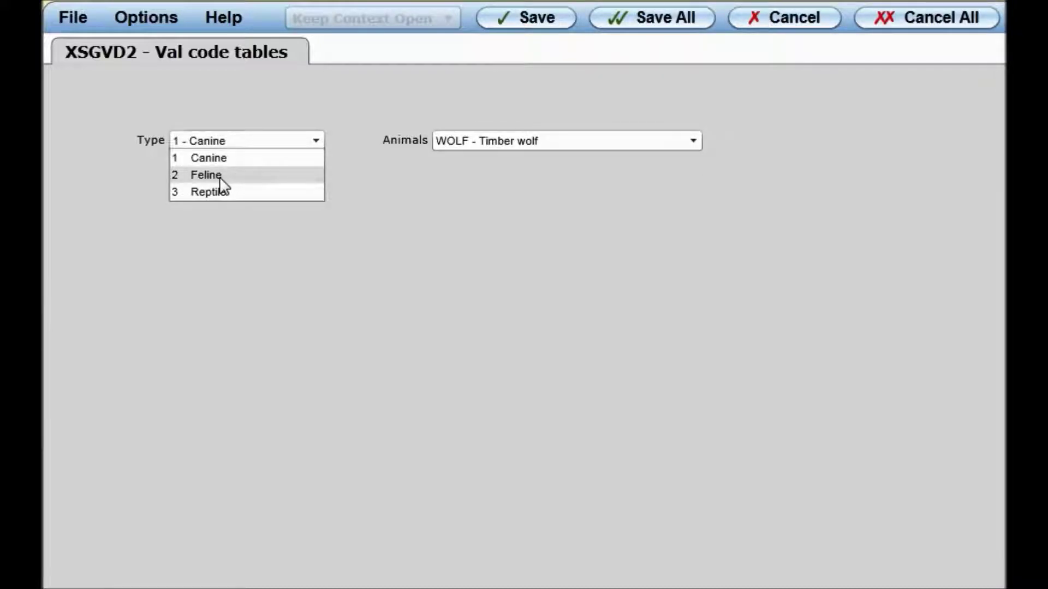
pyautogui.click(207, 174)
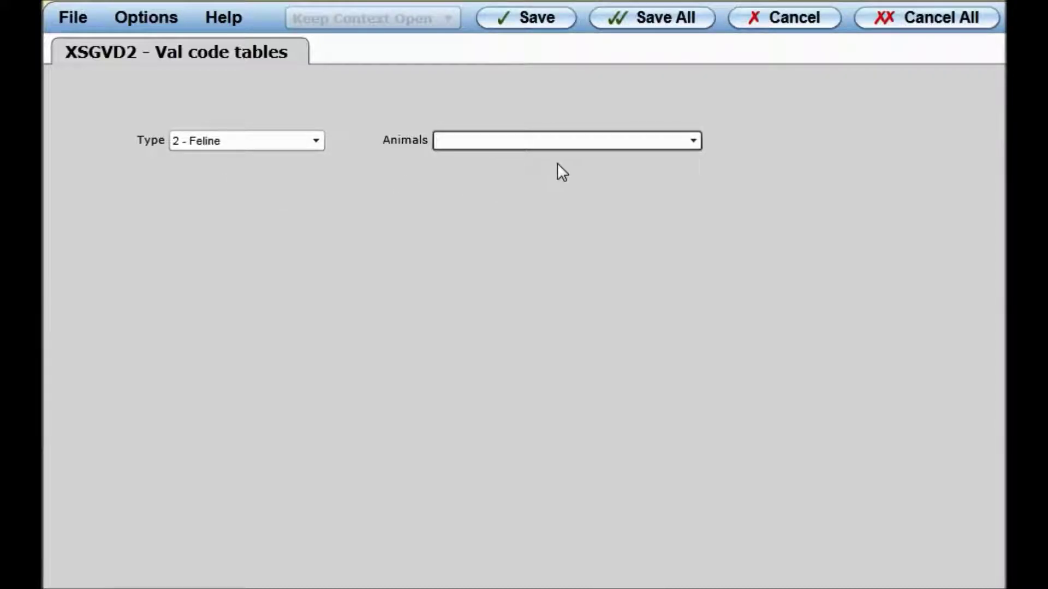
pyautogui.click(694, 141)
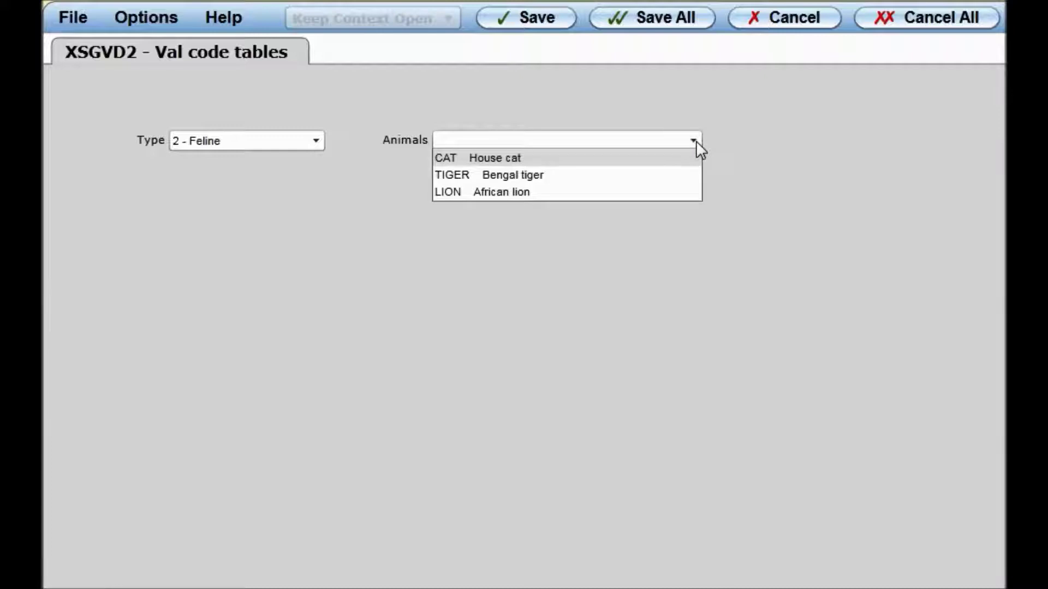
pyautogui.click(515, 192)
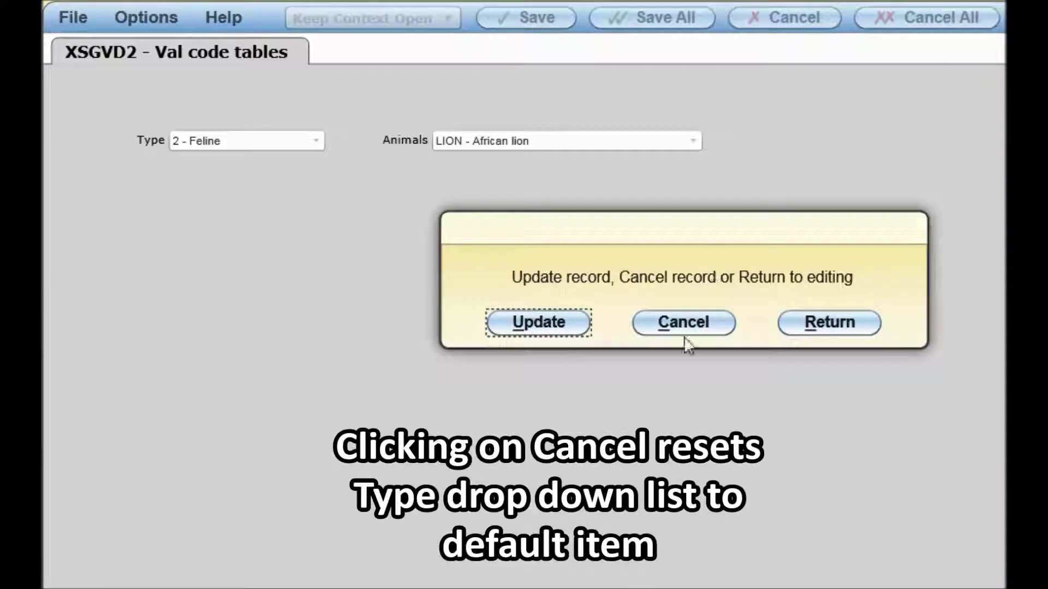
pyautogui.click(669, 328)
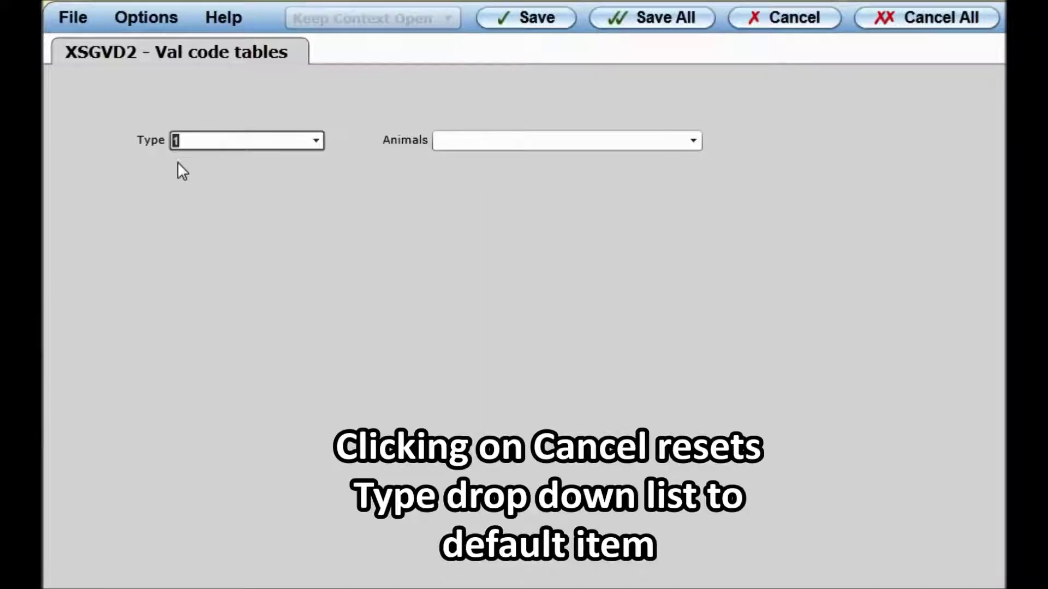
# - Choose the FOX animal under the default Canine type and return to editing the record
pyautogui.click(691, 138)
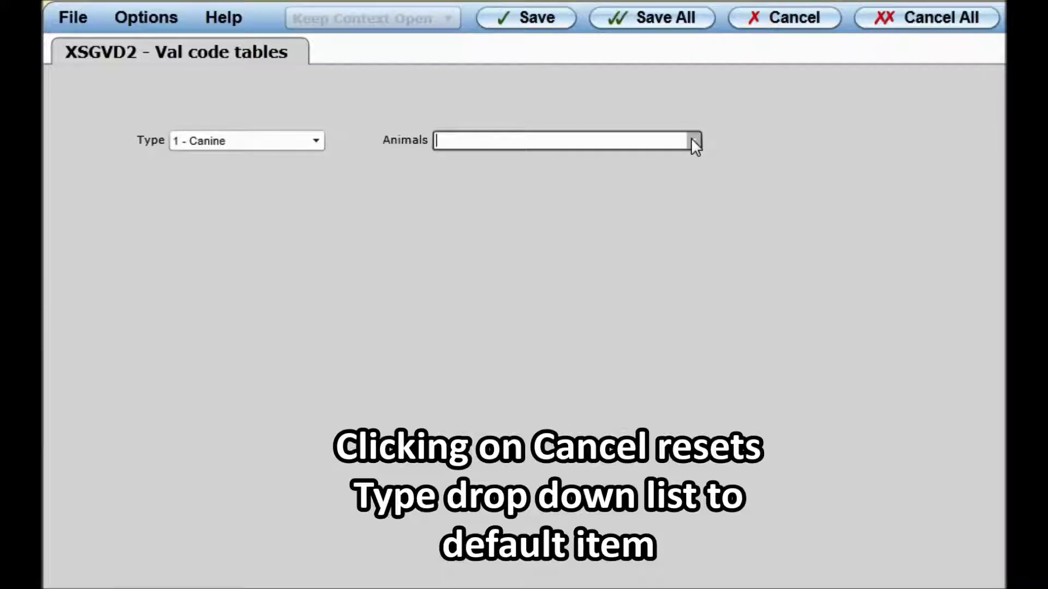
pyautogui.click(485, 192)
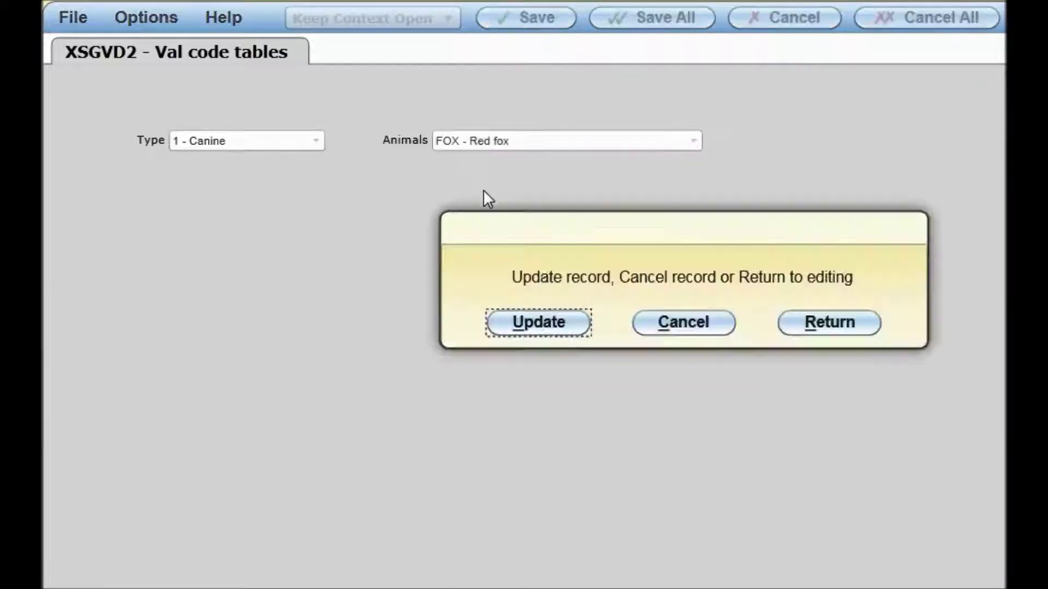
pyautogui.click(819, 322)
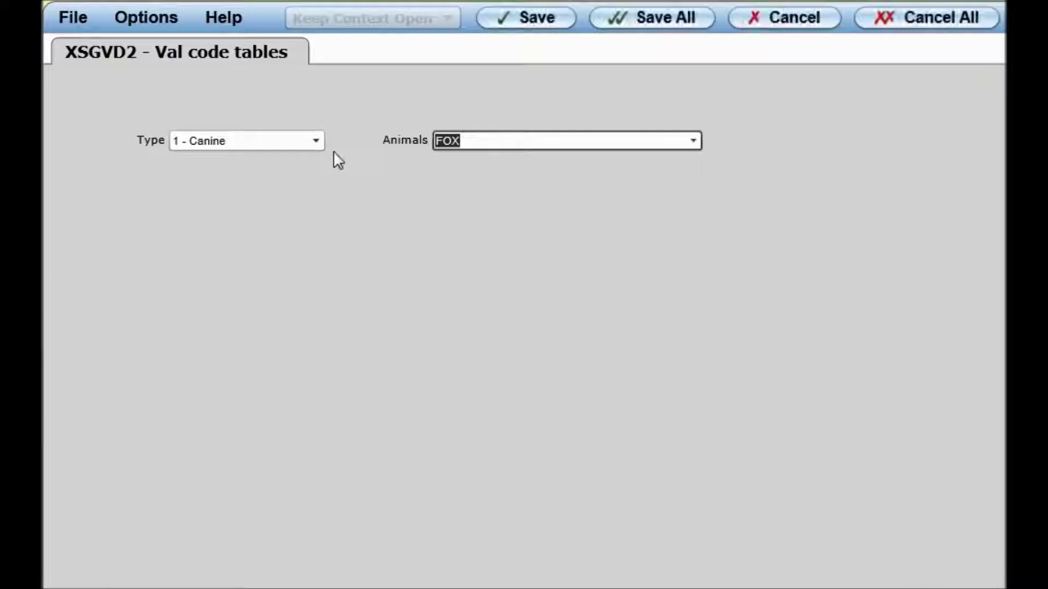
# - Test the Reptile type with the BOA animal, return to editing, and close the form by cancelling everything
pyautogui.click(309, 139)
pyautogui.click(316, 140)
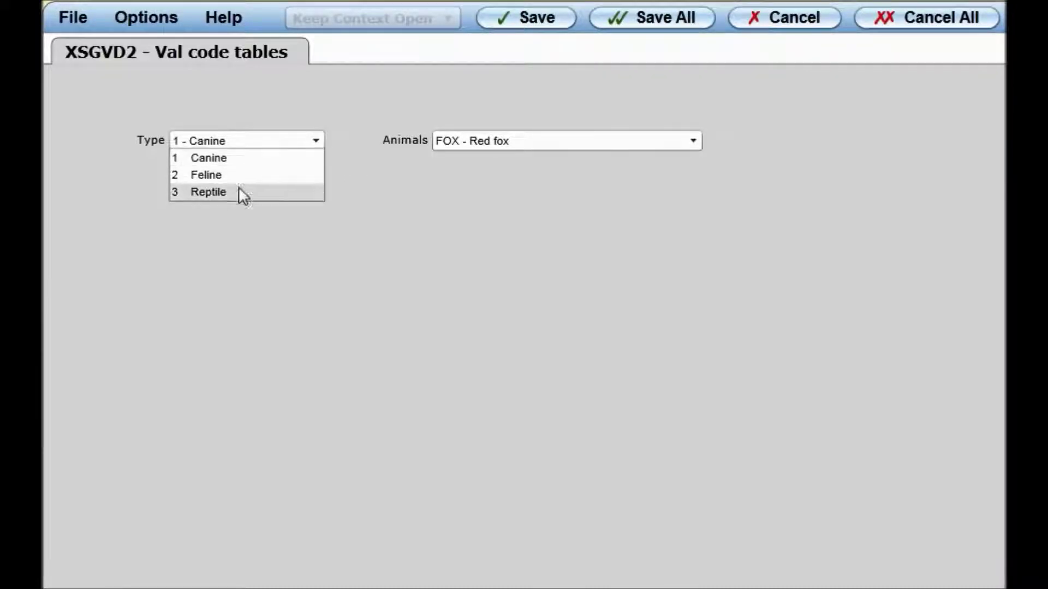
pyautogui.click(241, 194)
pyautogui.click(694, 140)
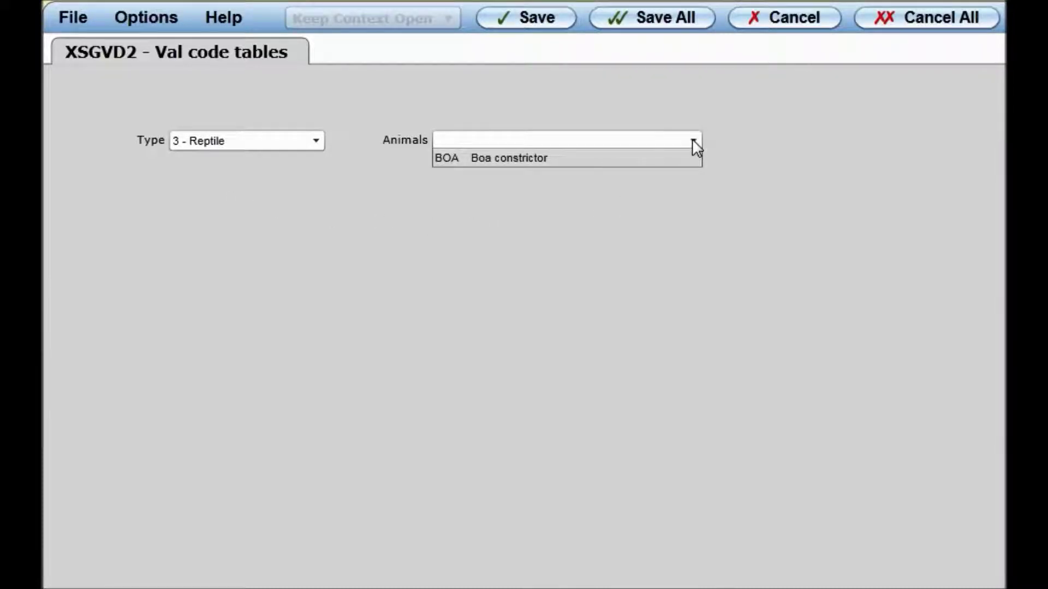
pyautogui.click(505, 160)
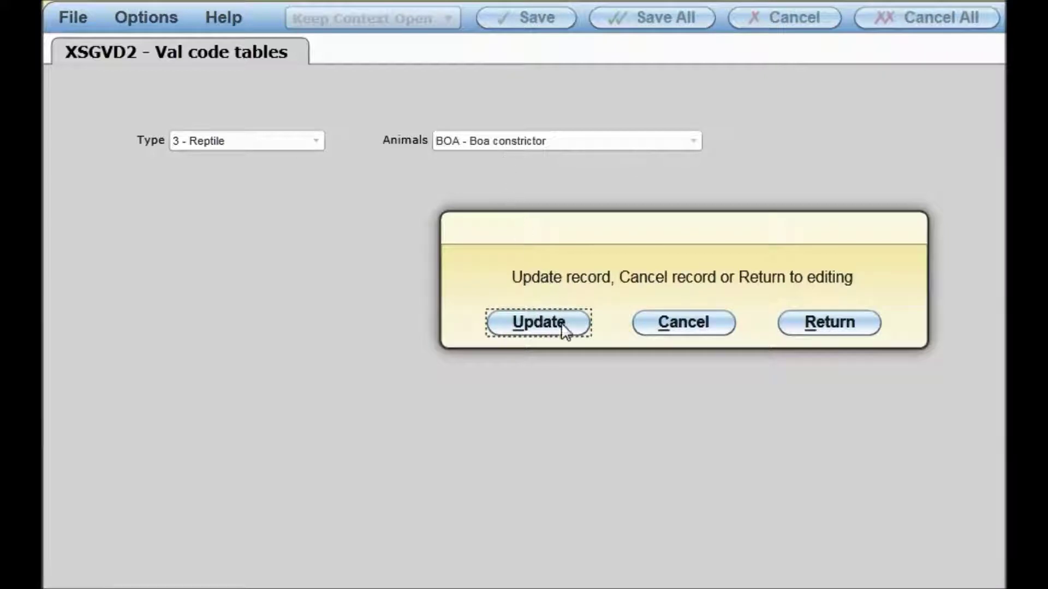
pyautogui.click(834, 330)
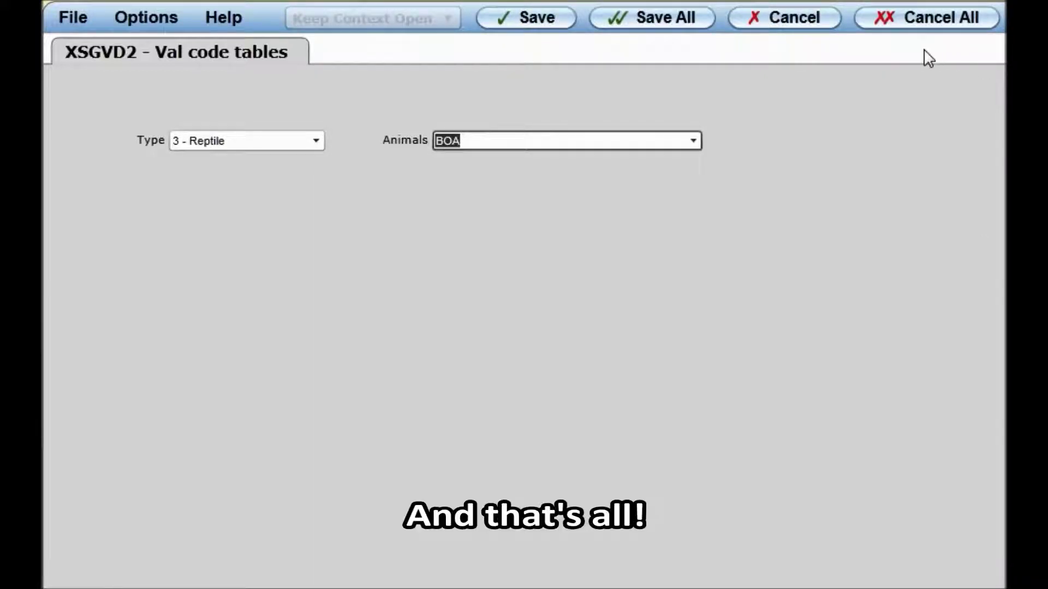
pyautogui.click(937, 26)
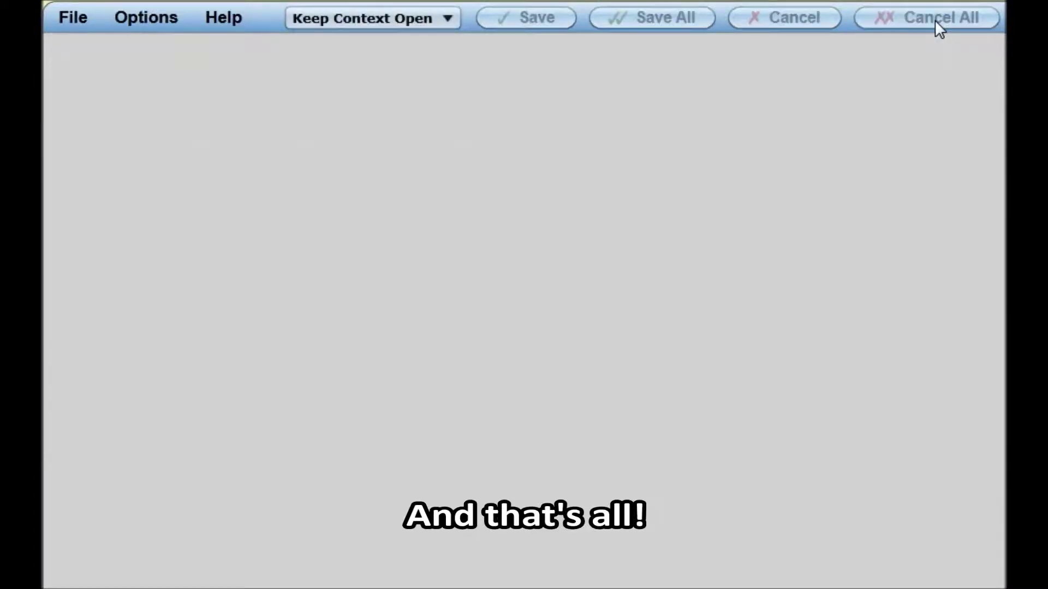